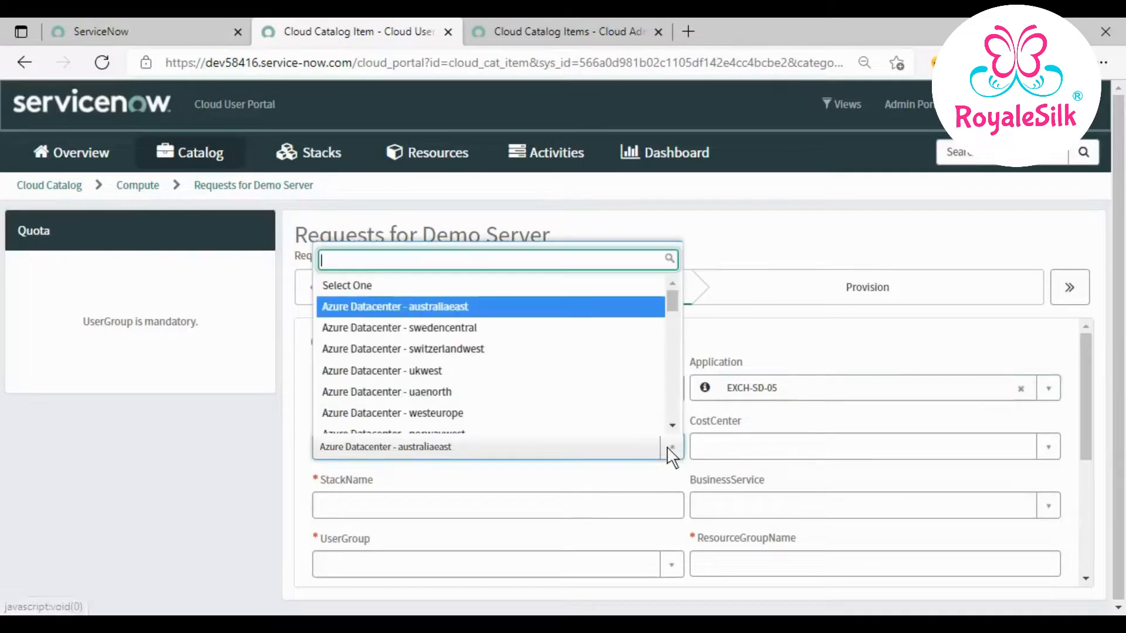
# - Set Location to Azure Datacenter - eastus and CostCenter to IT
pyautogui.scroll(-4, 531, 393)
pyautogui.scroll(-8, 535, 397)
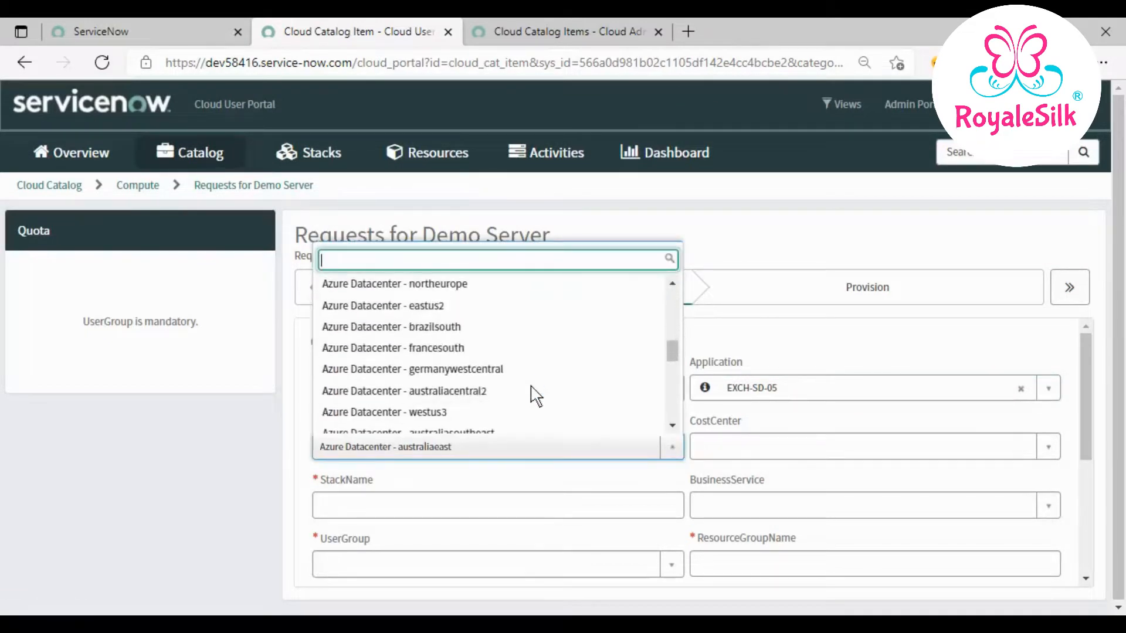
pyautogui.scroll(-5, 536, 396)
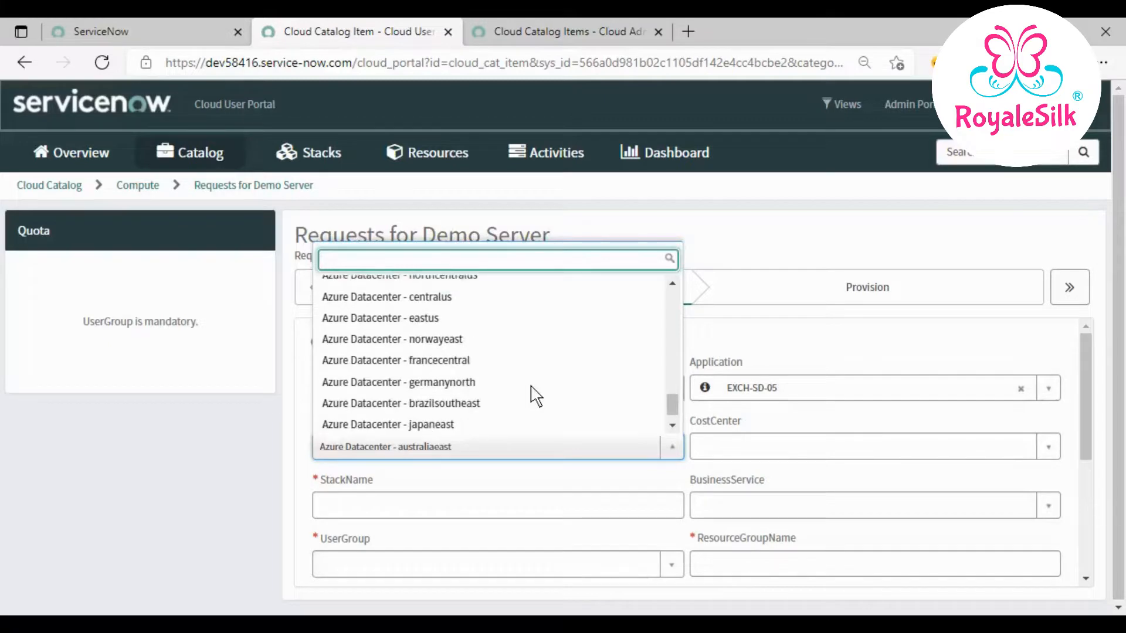
pyautogui.click(442, 317)
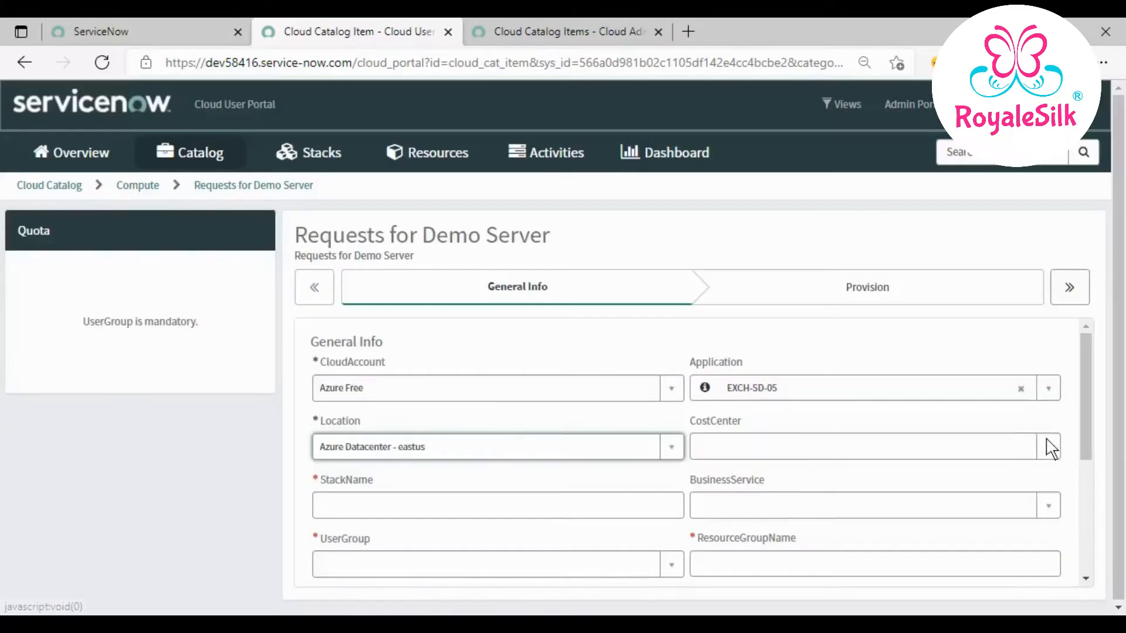
pyautogui.click(1047, 447)
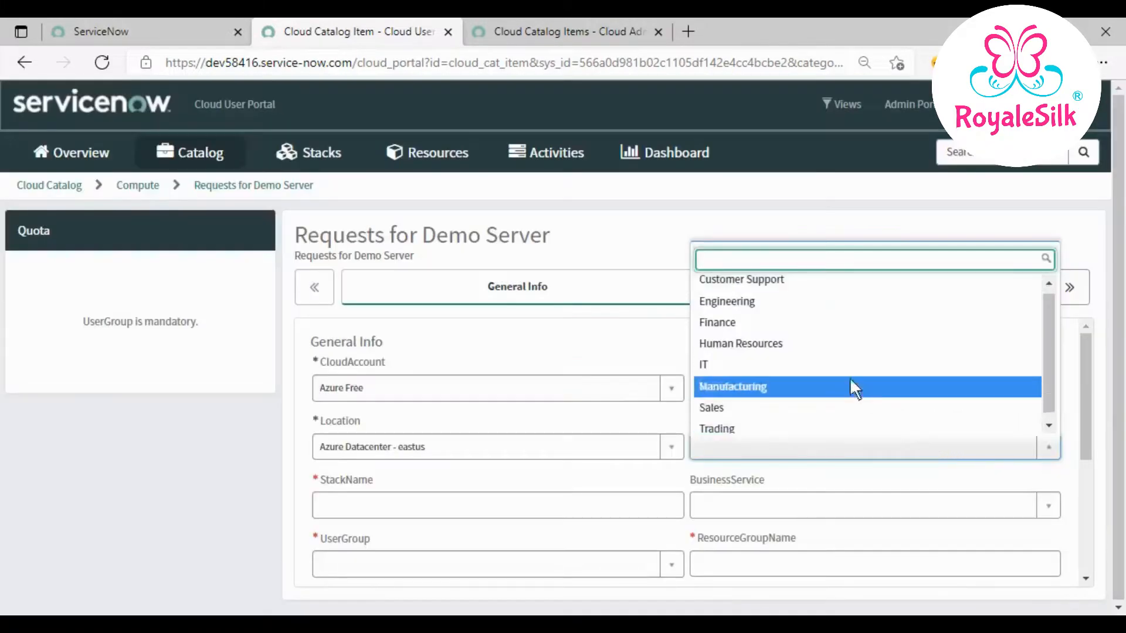
pyautogui.click(833, 362)
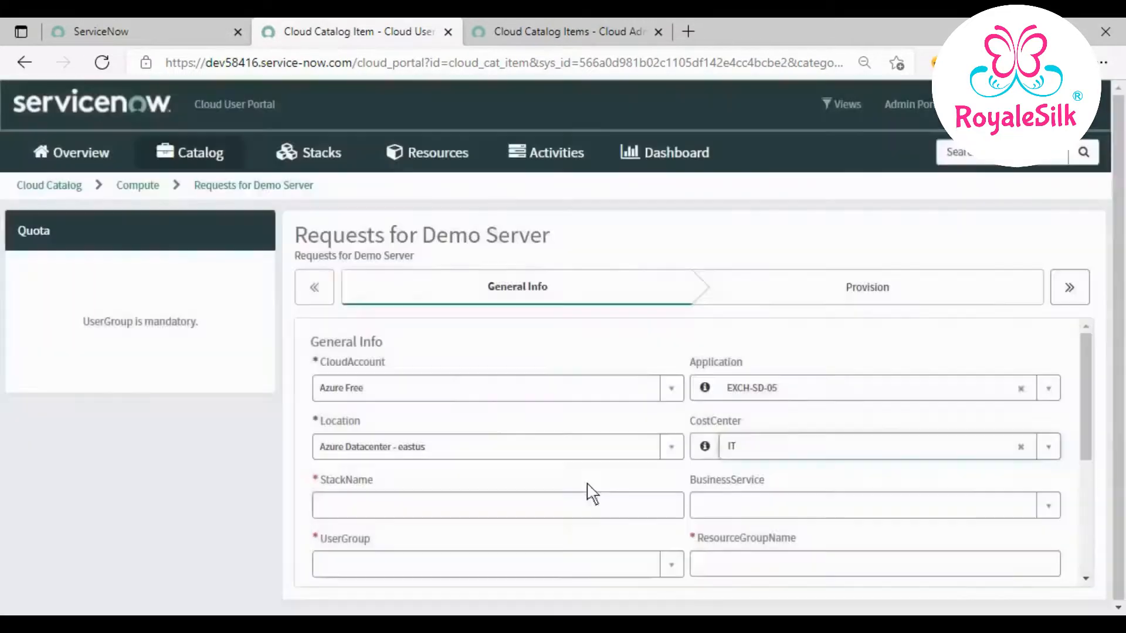
# - Enter MyVM2022 as the stack name
pyautogui.click(642, 512)
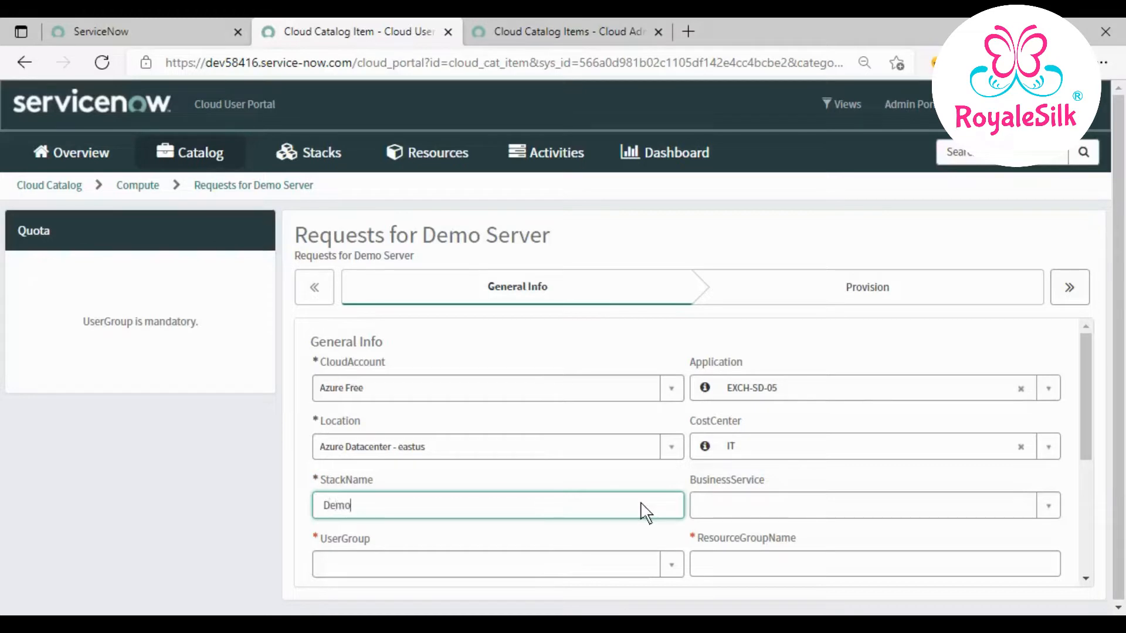
pyautogui.write('DemoVM')
pyautogui.press('BackSpace')
pyautogui.write('2022')
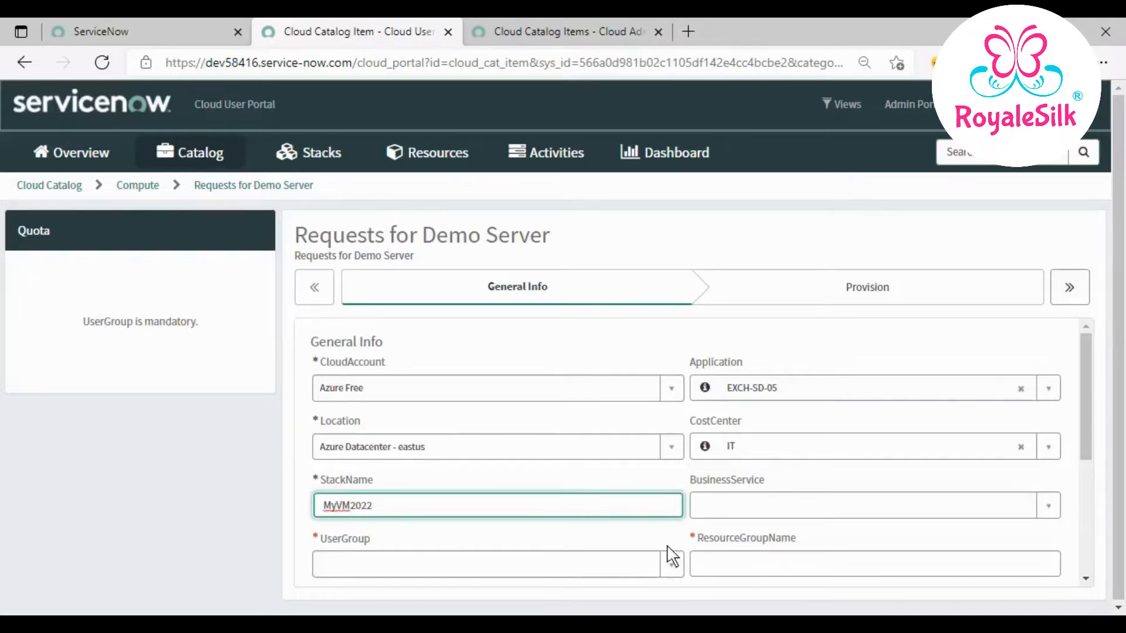
# - Set BusinessService to E-Commerce and UserGroup to Team Development Code Reviewers
pyautogui.click(1050, 507)
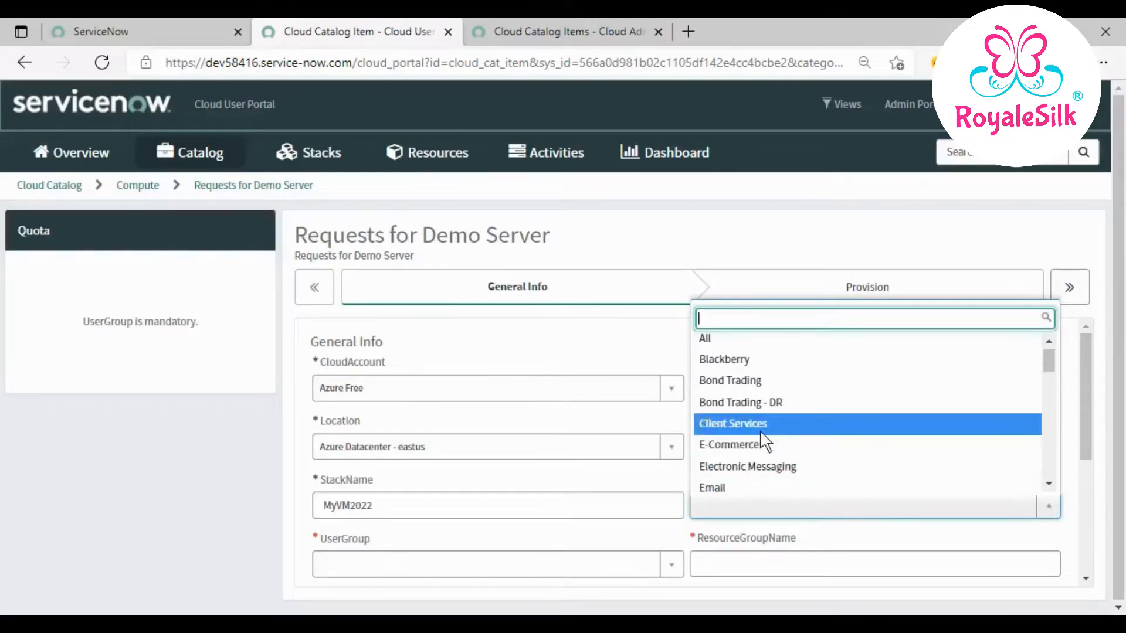
pyautogui.click(756, 439)
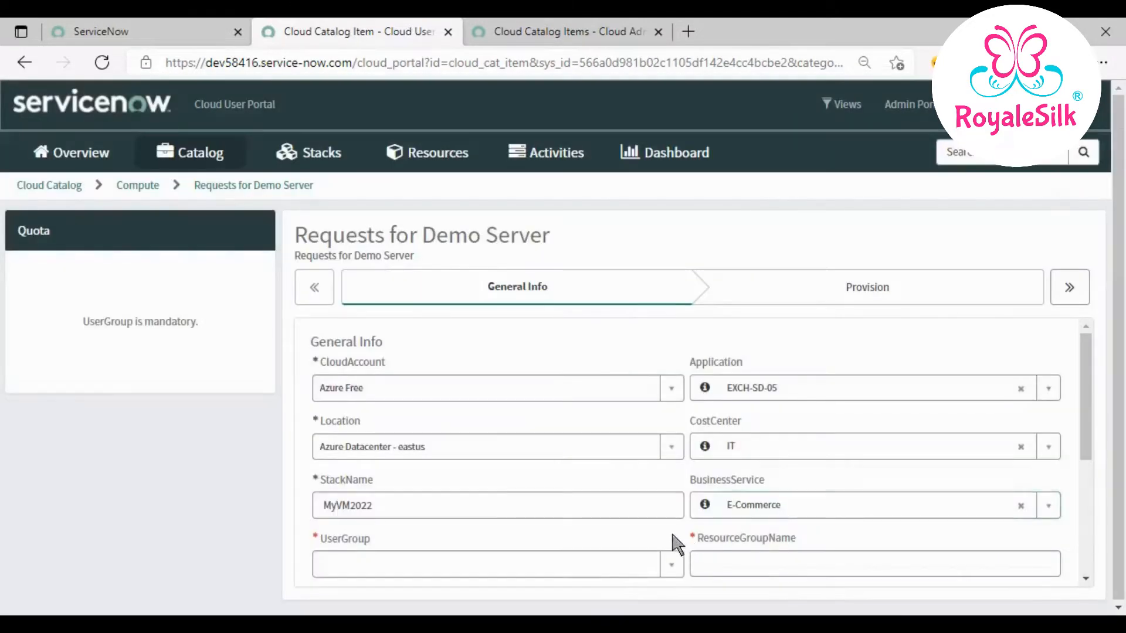
pyautogui.scroll(-1, 671, 536)
pyautogui.scroll(-3, 672, 543)
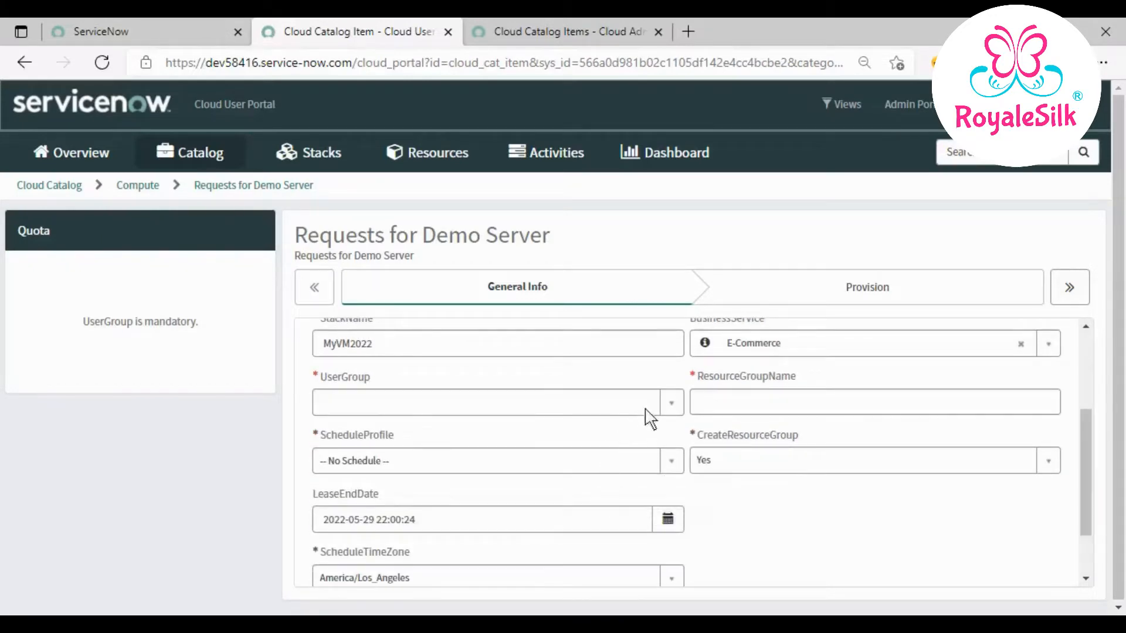
pyautogui.click(663, 409)
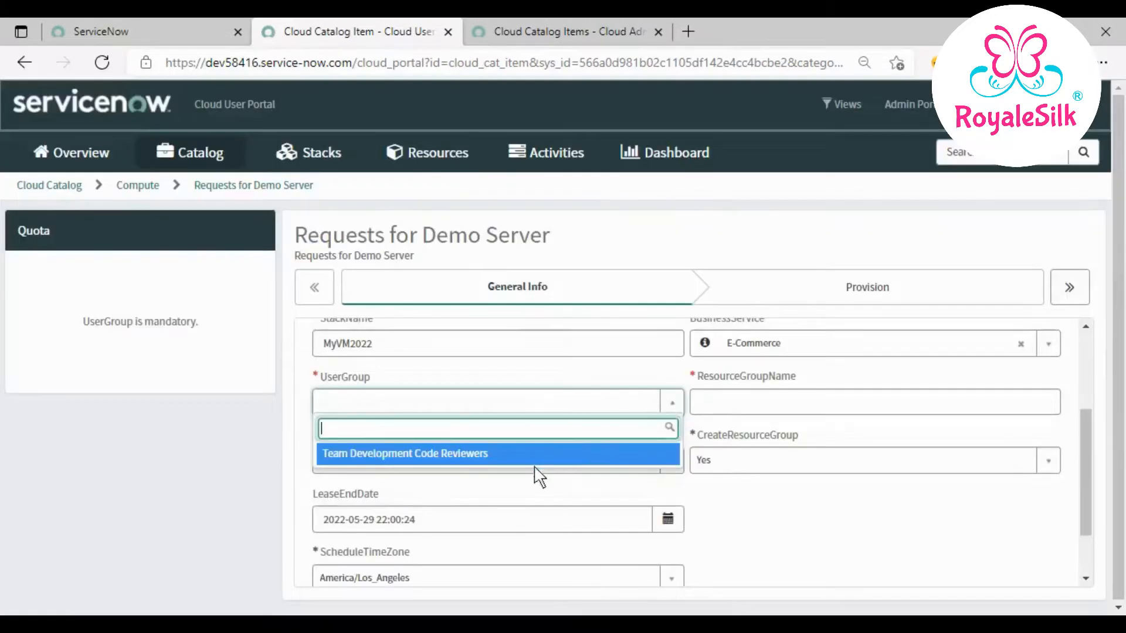
pyautogui.click(536, 453)
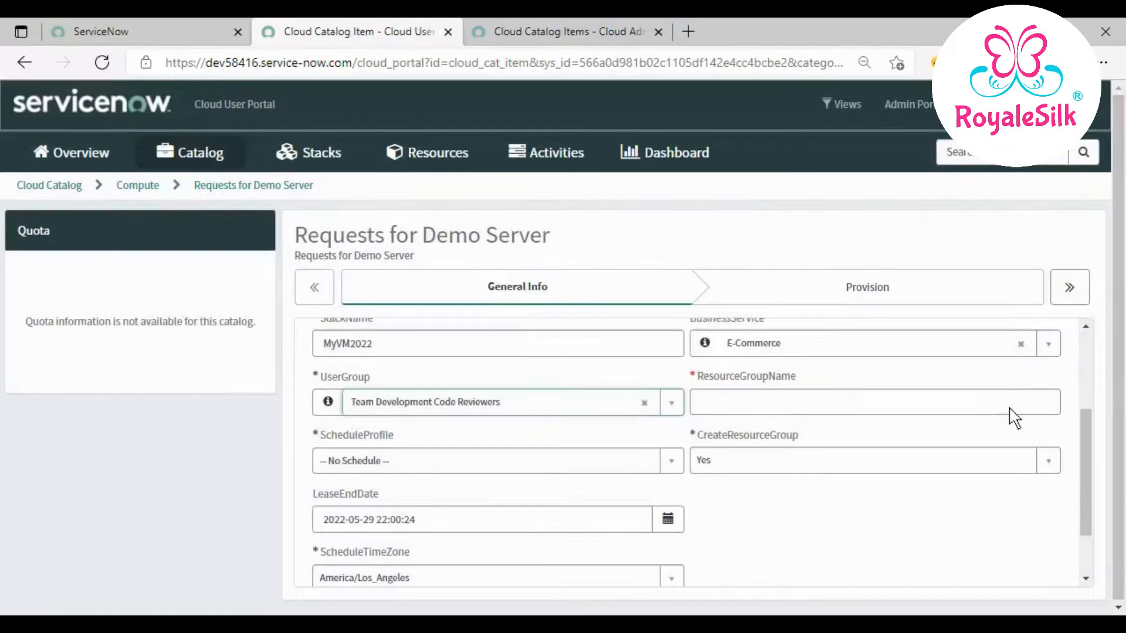
# - Set CreateResourceGroup to No and pick the existing Test001 resource group
pyautogui.click(1009, 410)
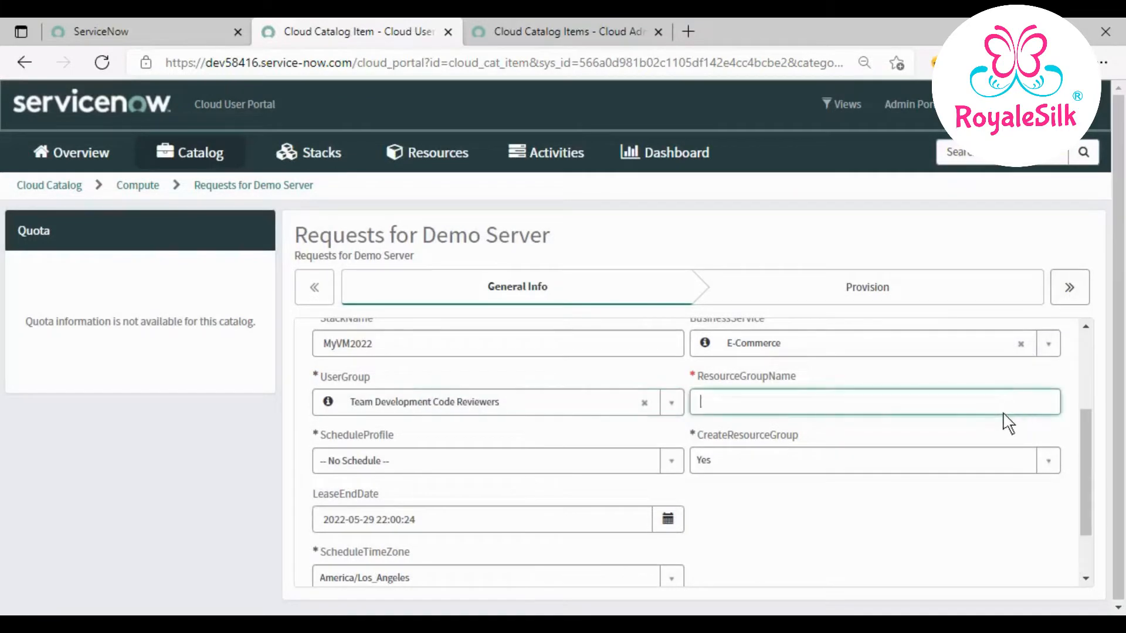
pyautogui.click(917, 469)
pyautogui.click(799, 534)
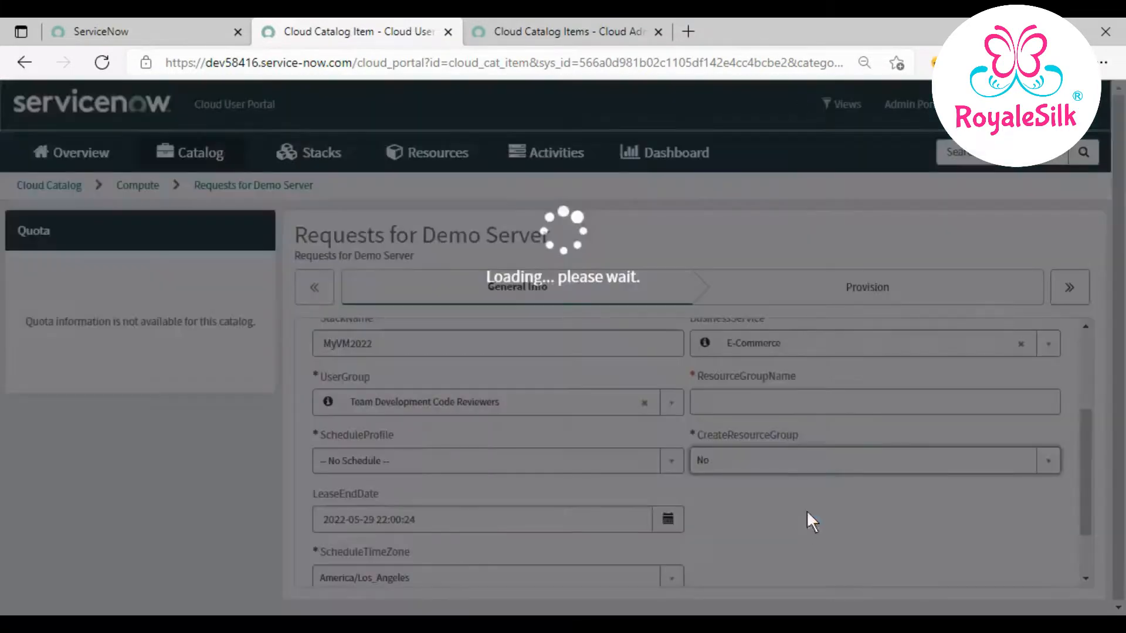
pyautogui.click(863, 405)
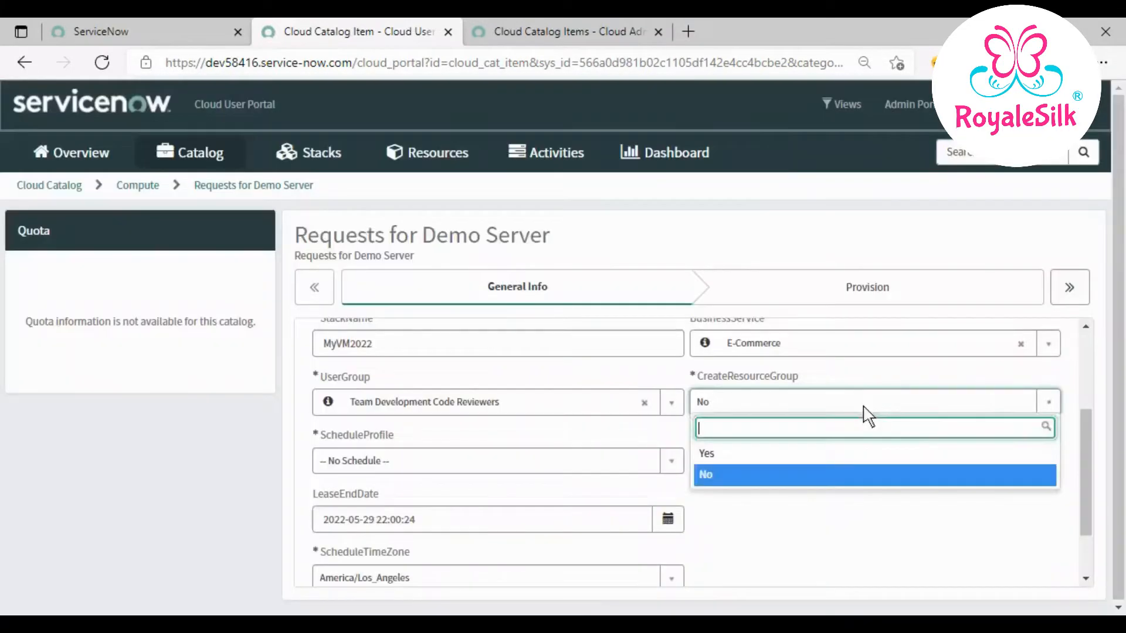
pyautogui.click(864, 406)
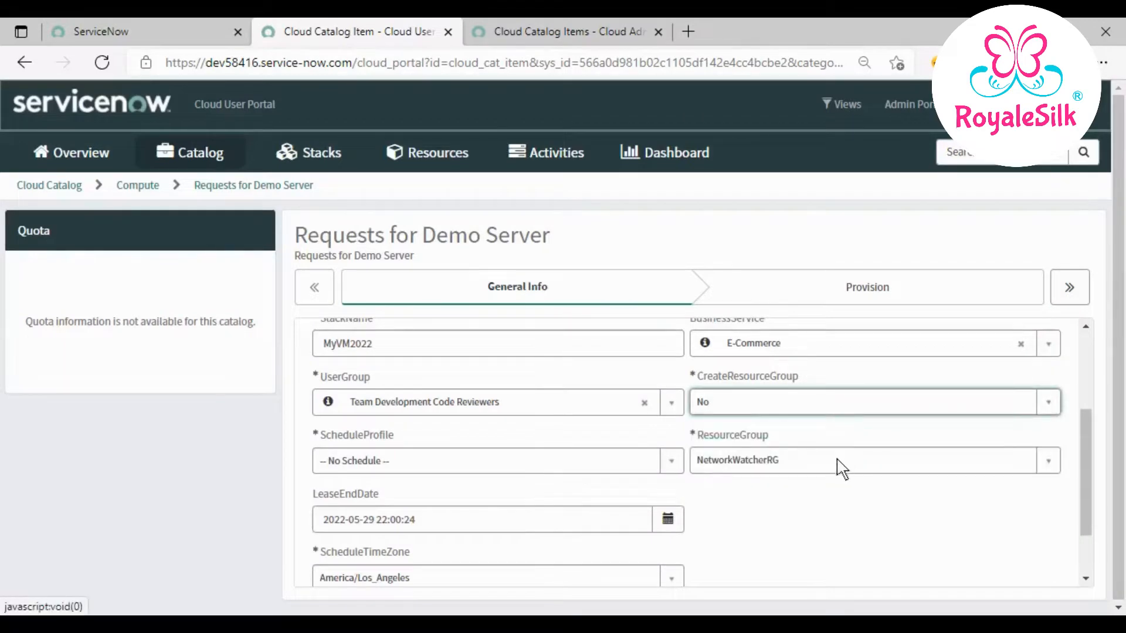
pyautogui.click(837, 463)
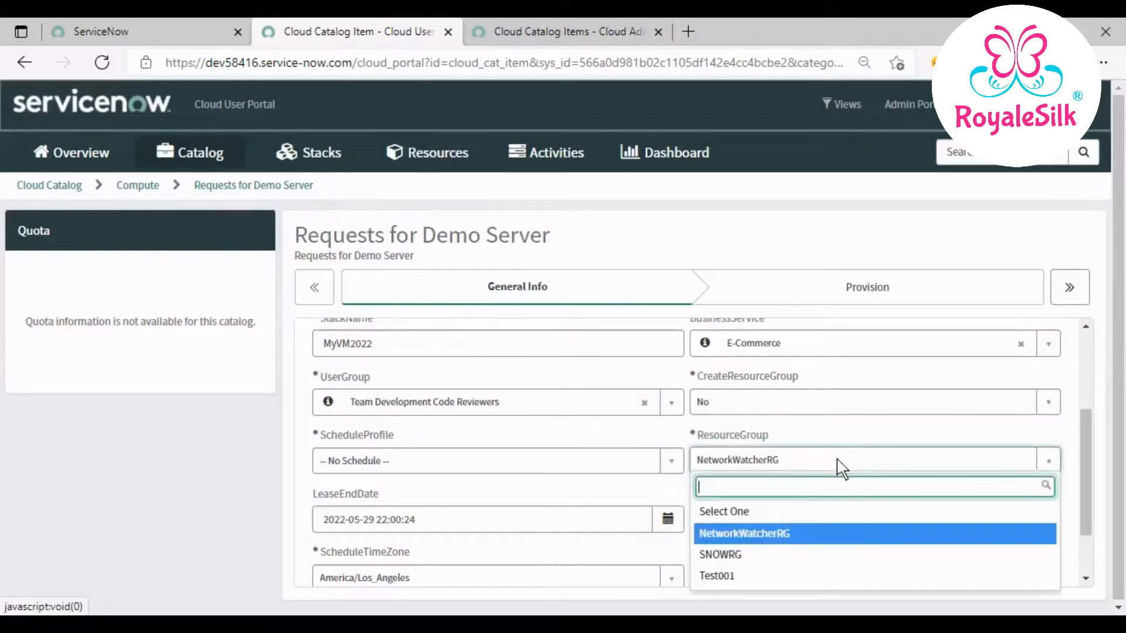
pyautogui.click(773, 575)
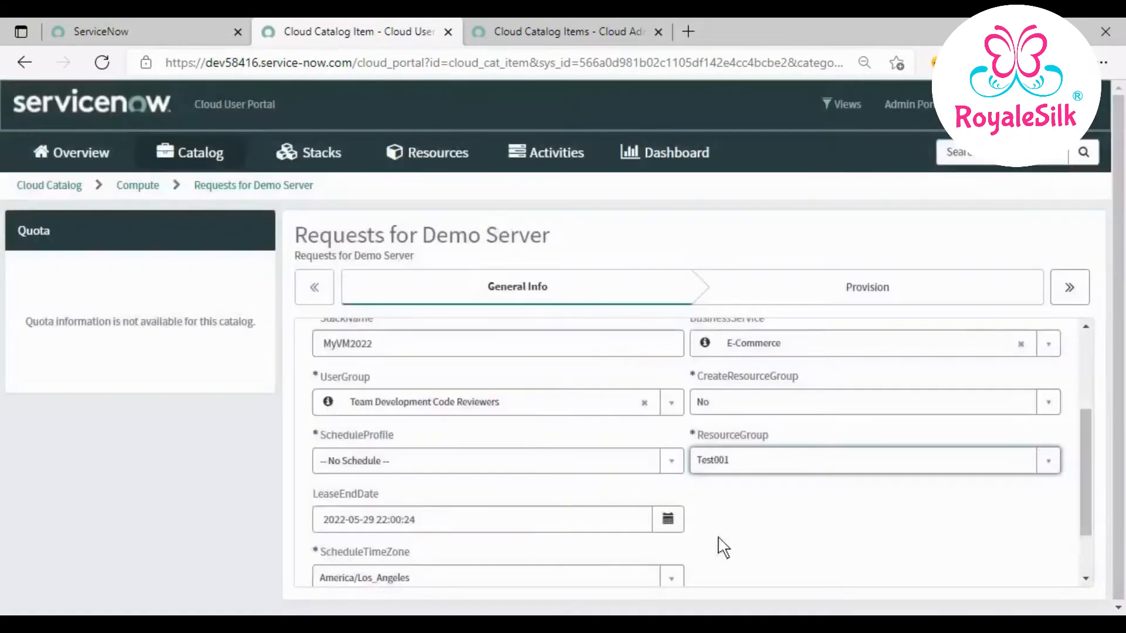
# - Apply the 8-5 weekdays schedule profile, keeping the America/Los_Angeles time zone
pyautogui.click(669, 461)
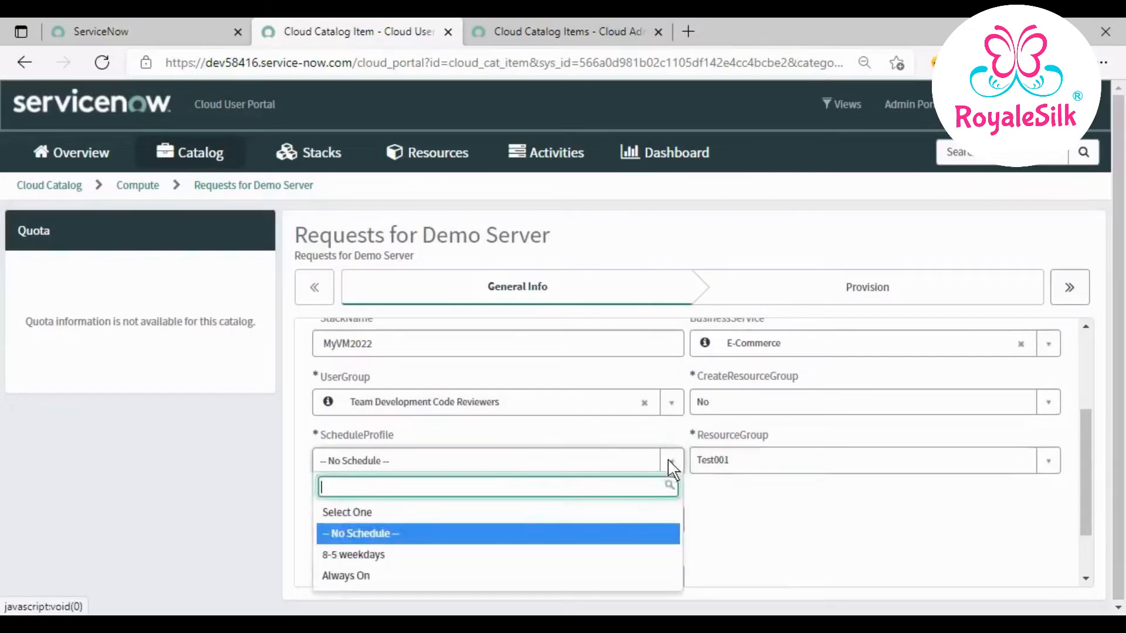
pyautogui.click(495, 552)
pyautogui.scroll(3, 753, 510)
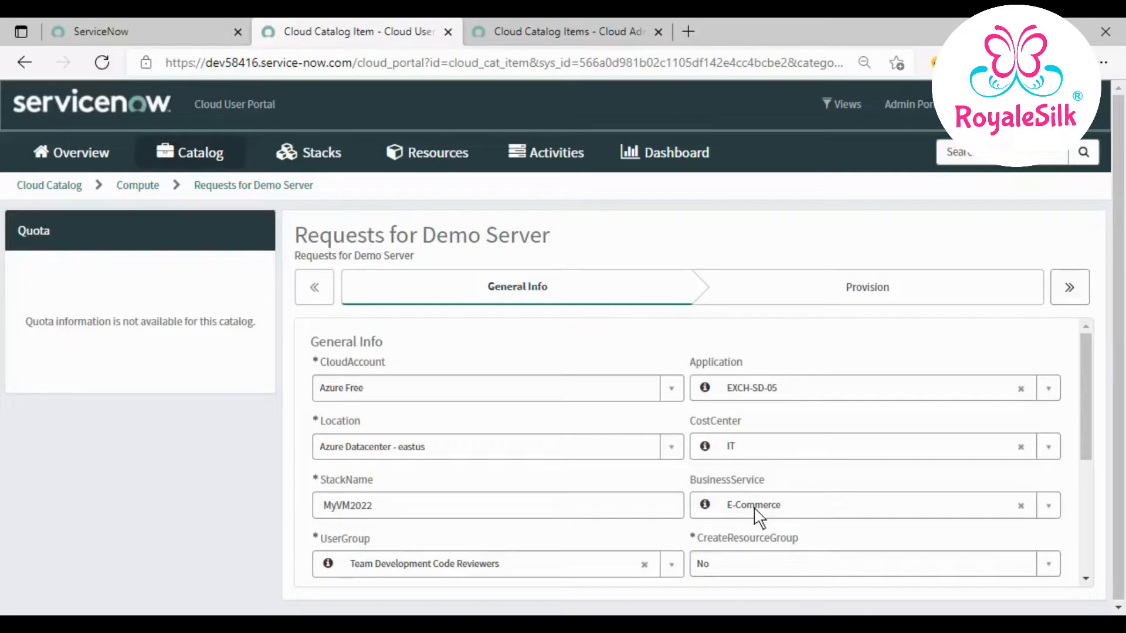
pyautogui.scroll(-4, 756, 517)
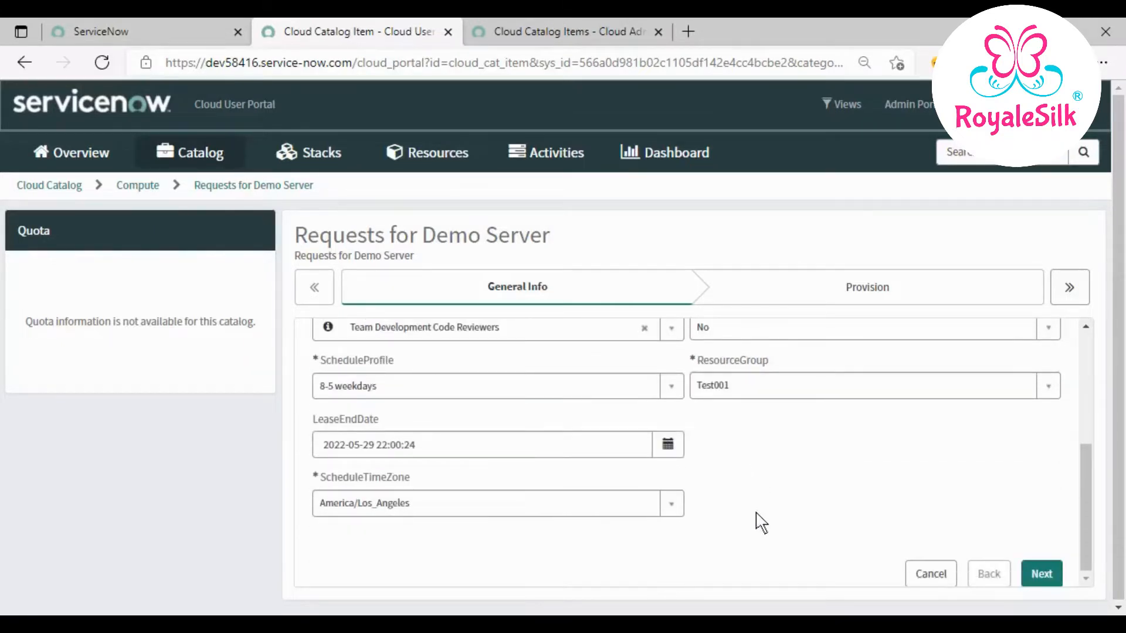
pyautogui.click(671, 516)
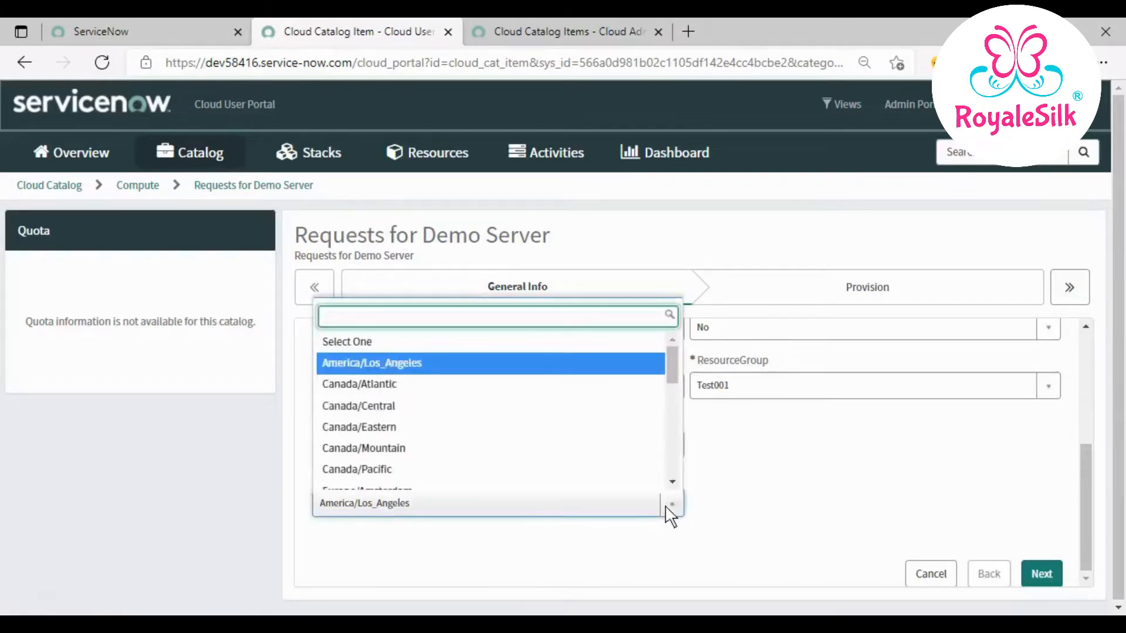
pyautogui.click(670, 516)
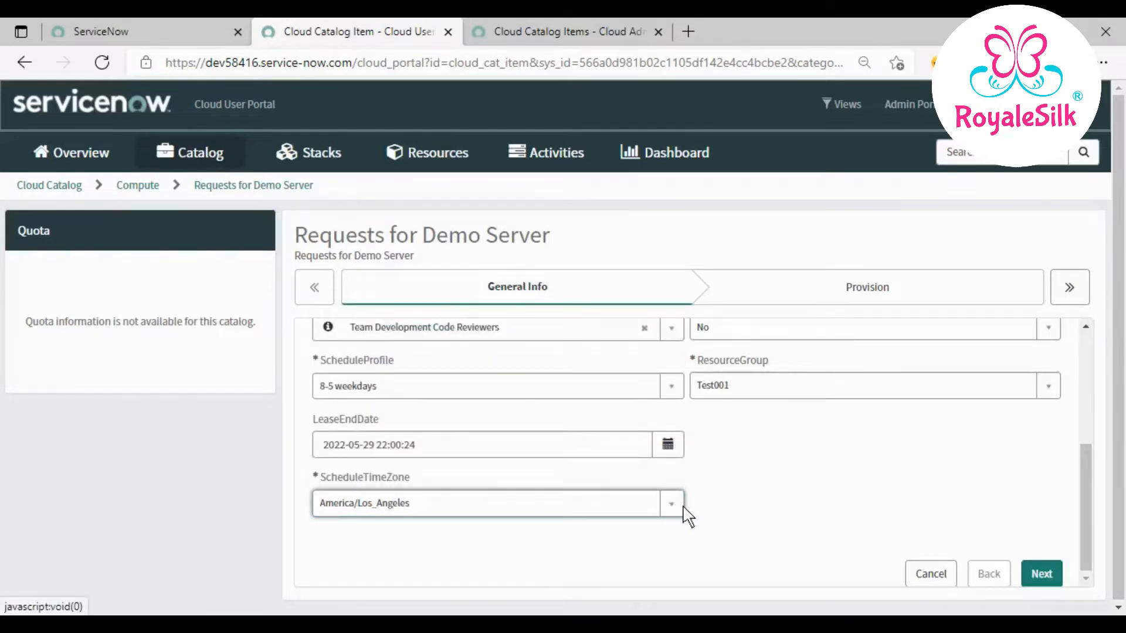
# - Move to the Provision step and enter and confirm the admin password
pyautogui.click(1043, 569)
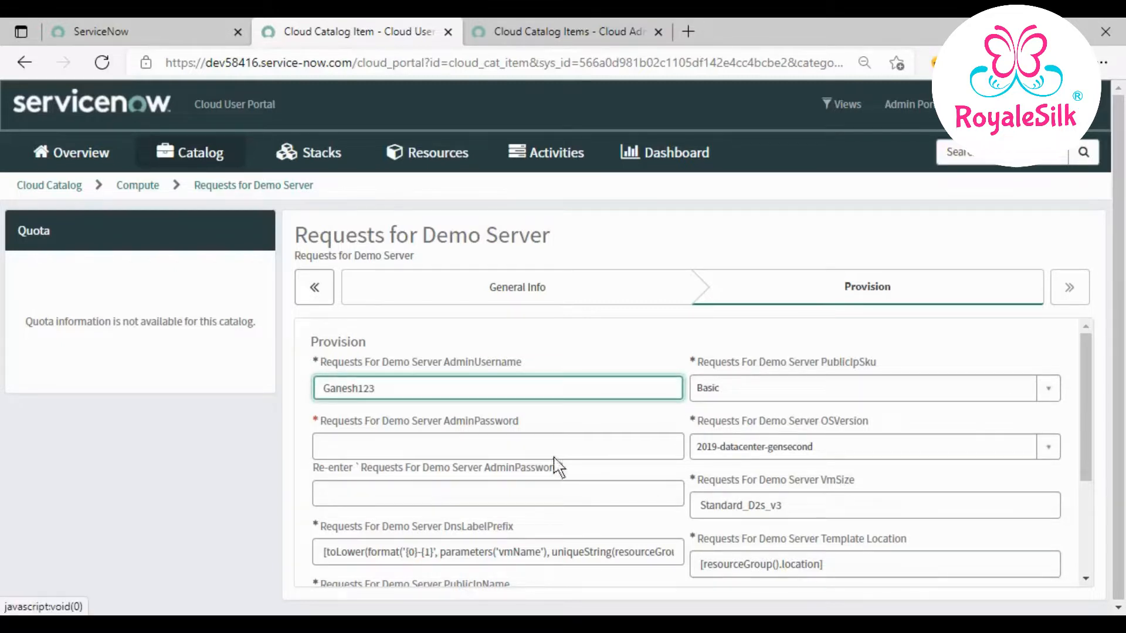
pyautogui.click(536, 446)
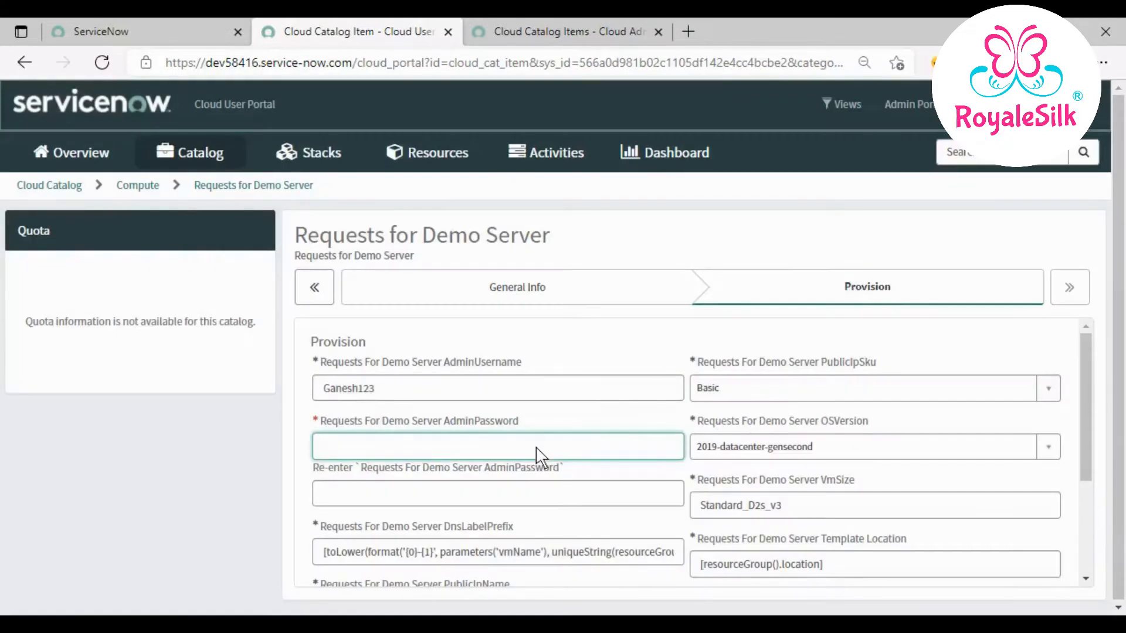
pyautogui.write('G')
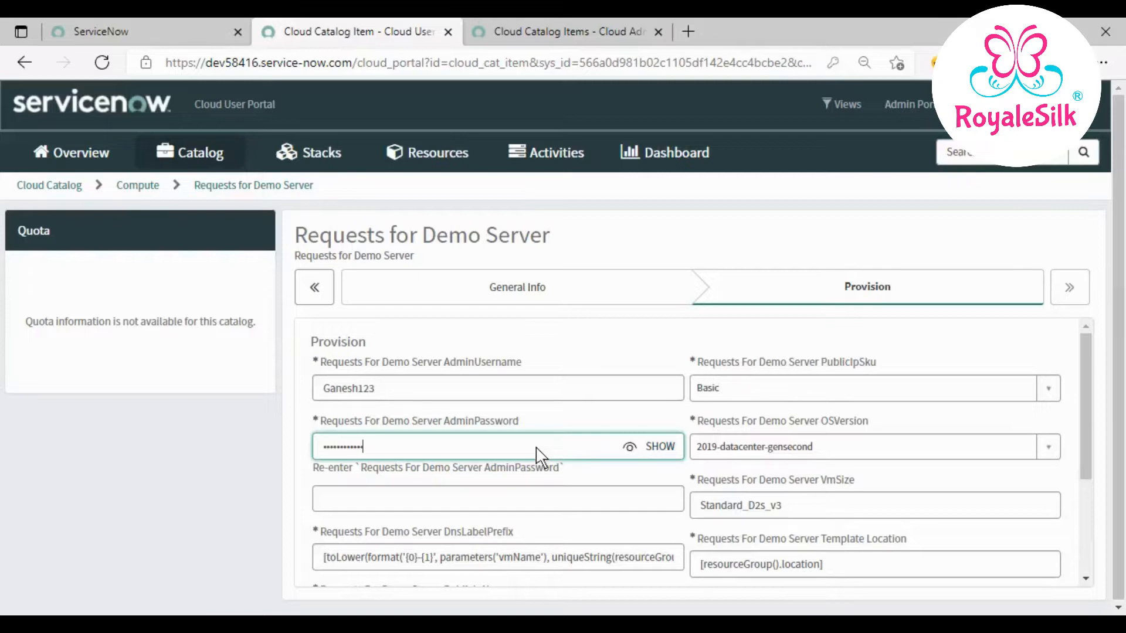
pyautogui.scroll(-1, 461, 466)
pyautogui.click(456, 460)
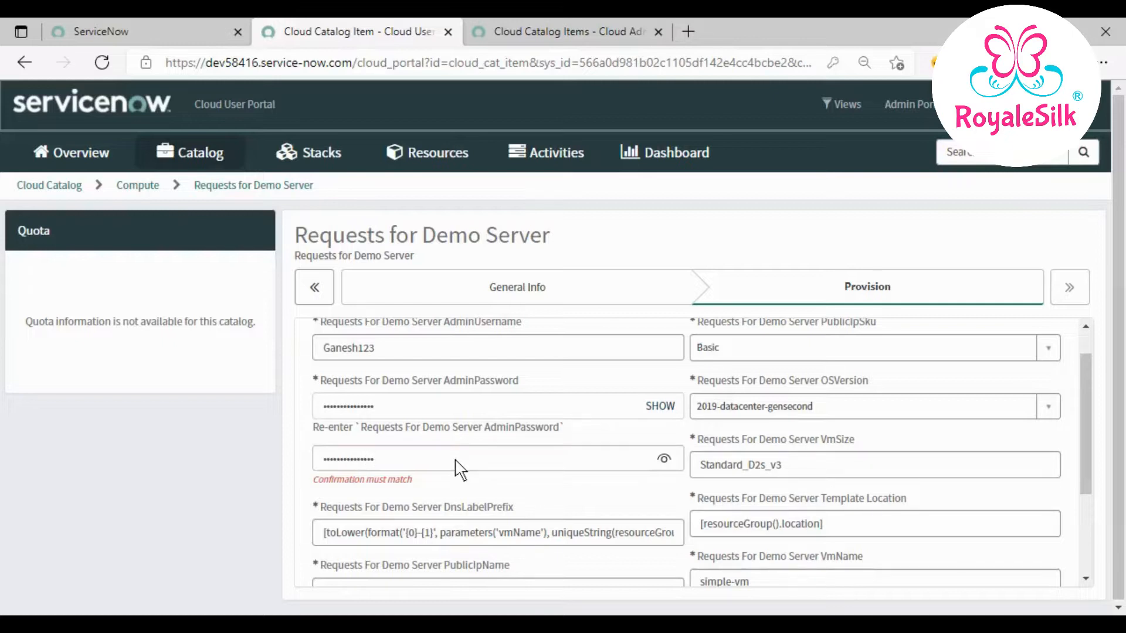
pyautogui.click(546, 497)
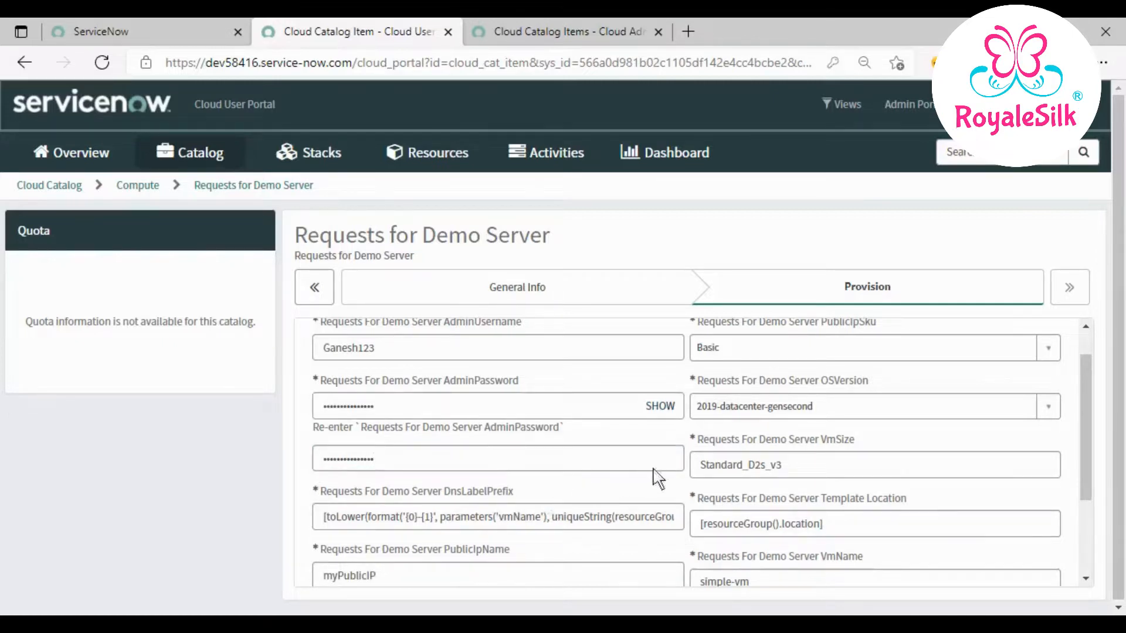
# - Review the OS versions, keeping 2019-datacenter-gensecond and the Basic public IP SKU
pyautogui.scroll(-1, 739, 455)
pyautogui.scroll(2, 850, 434)
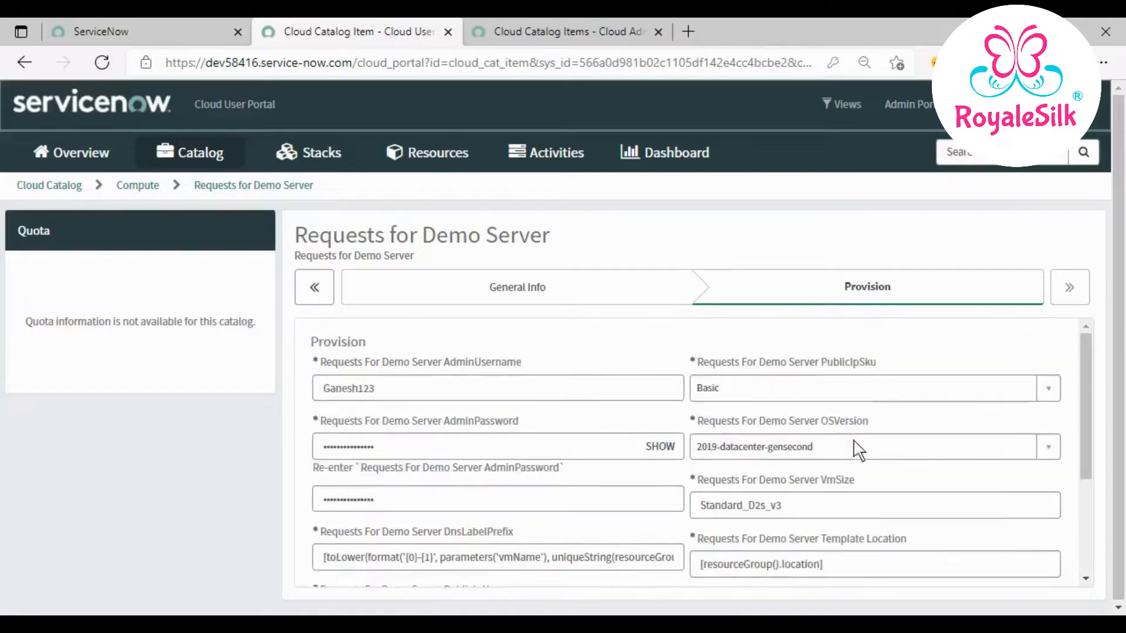
pyautogui.click(1044, 451)
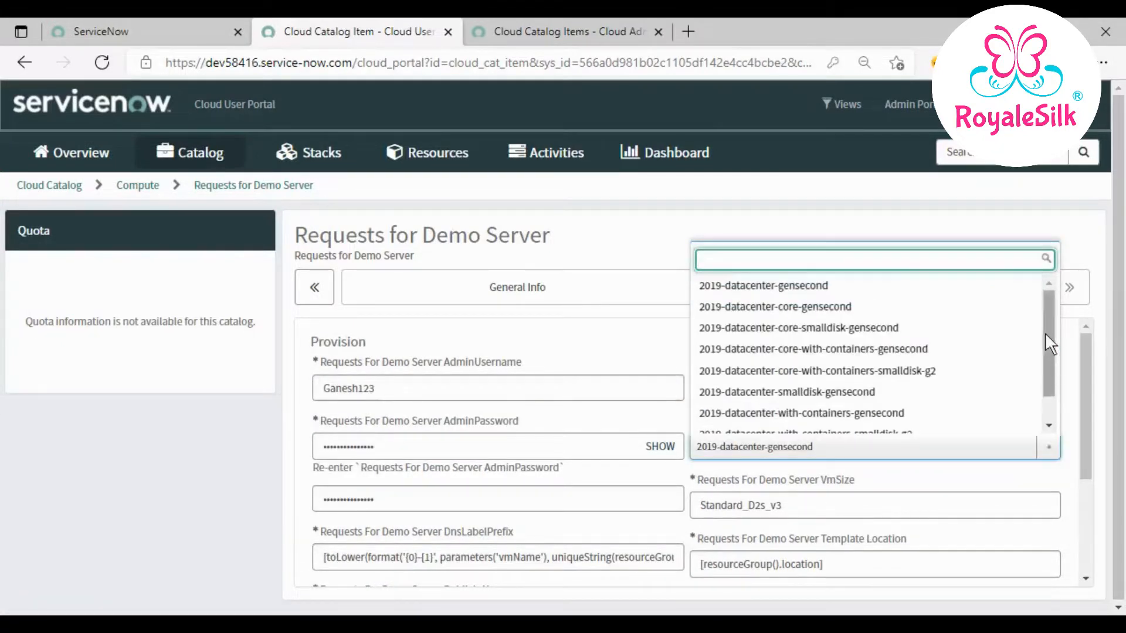
pyautogui.moveTo(1045, 327)
pyautogui.mouseDown()
pyautogui.moveTo(1048, 365)
pyautogui.moveTo(1055, 326)
pyautogui.mouseUp()
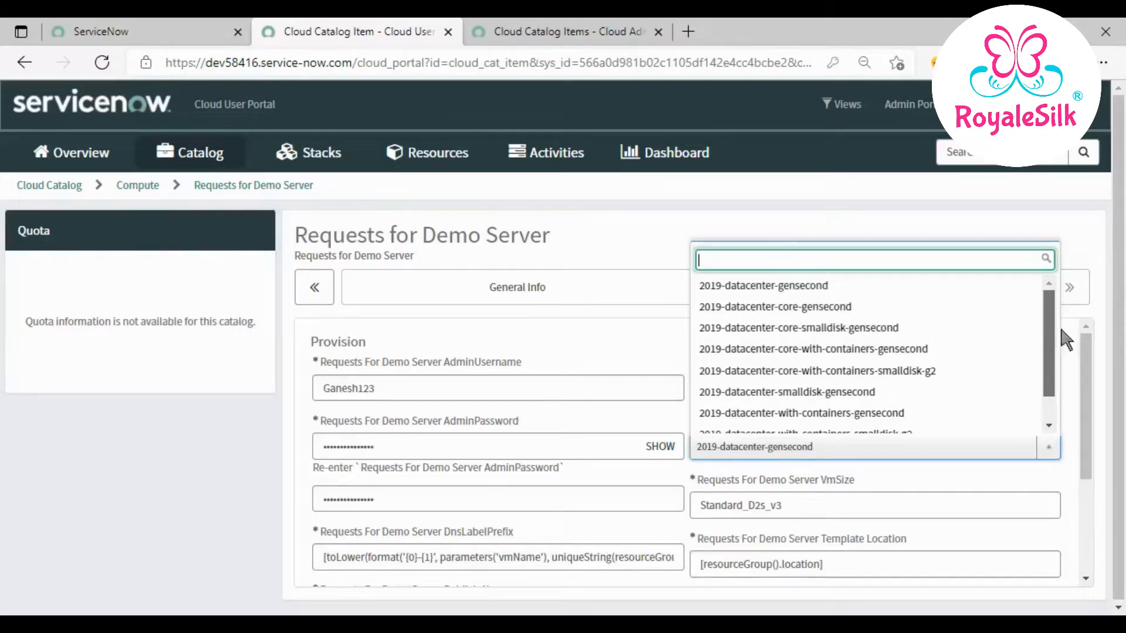
pyautogui.moveTo(1062, 330); pyautogui.dragTo(1051, 305)
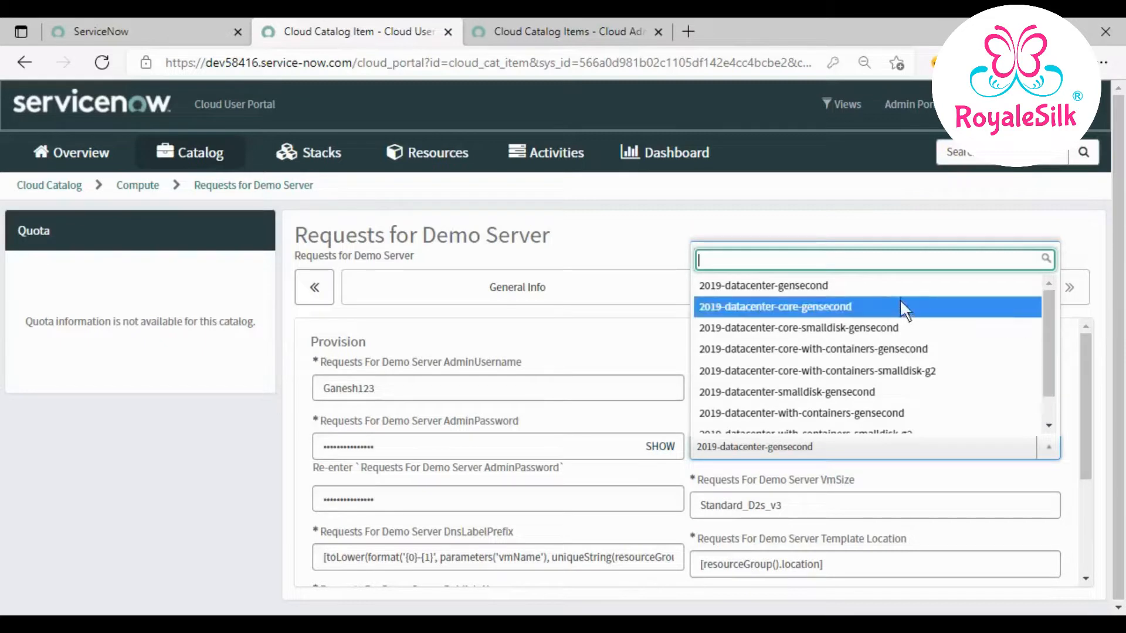
pyautogui.click(1073, 367)
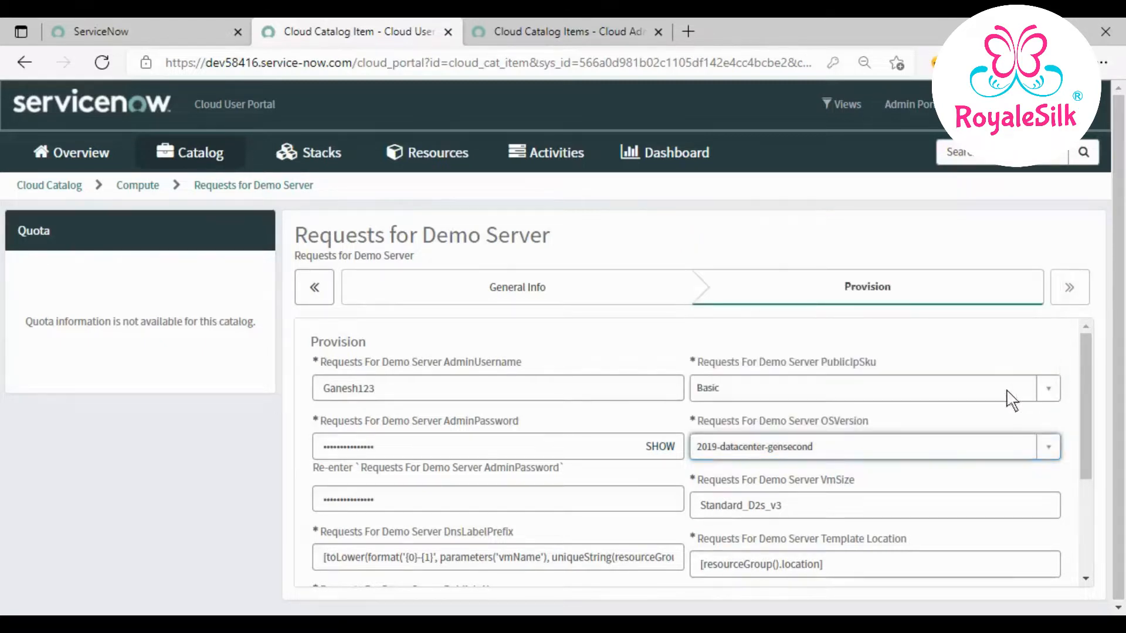
pyautogui.click(1048, 389)
pyautogui.click(1052, 394)
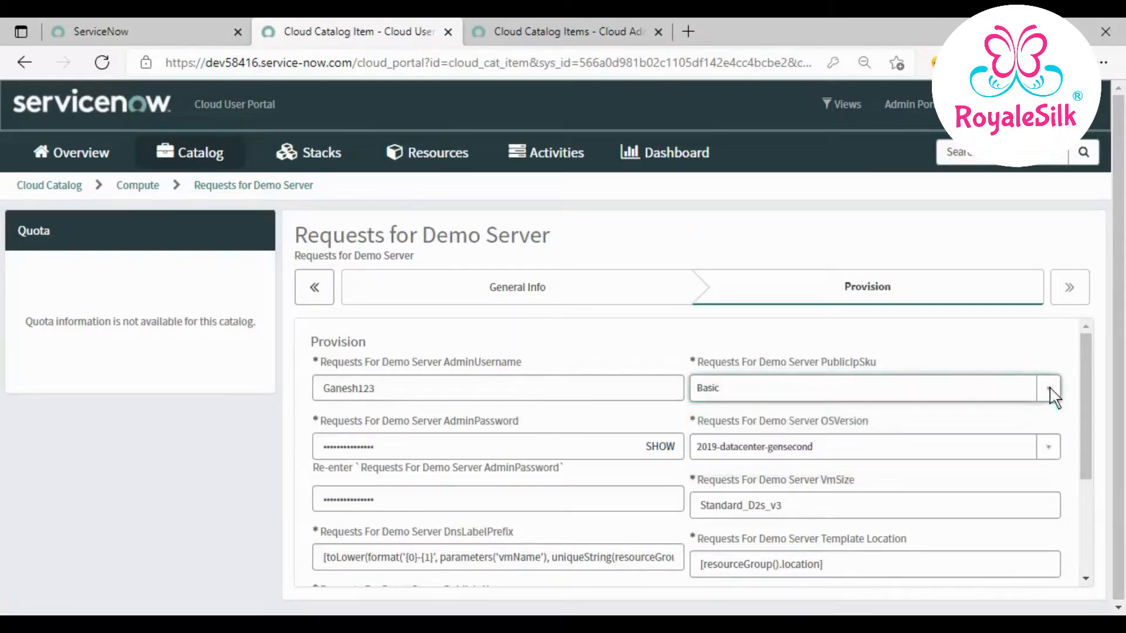
# - Select the VM size, template location and DNS label prefix values to review them
pyautogui.moveTo(1086, 413); pyautogui.dragTo(1086, 501)
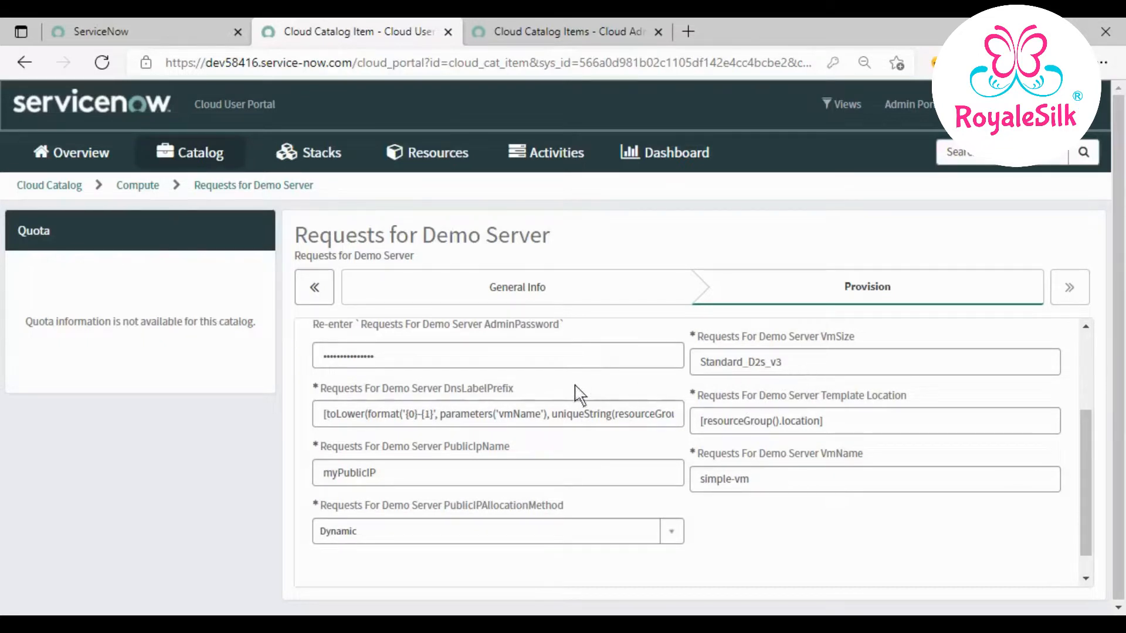
pyautogui.moveTo(800, 367); pyautogui.dragTo(656, 354)
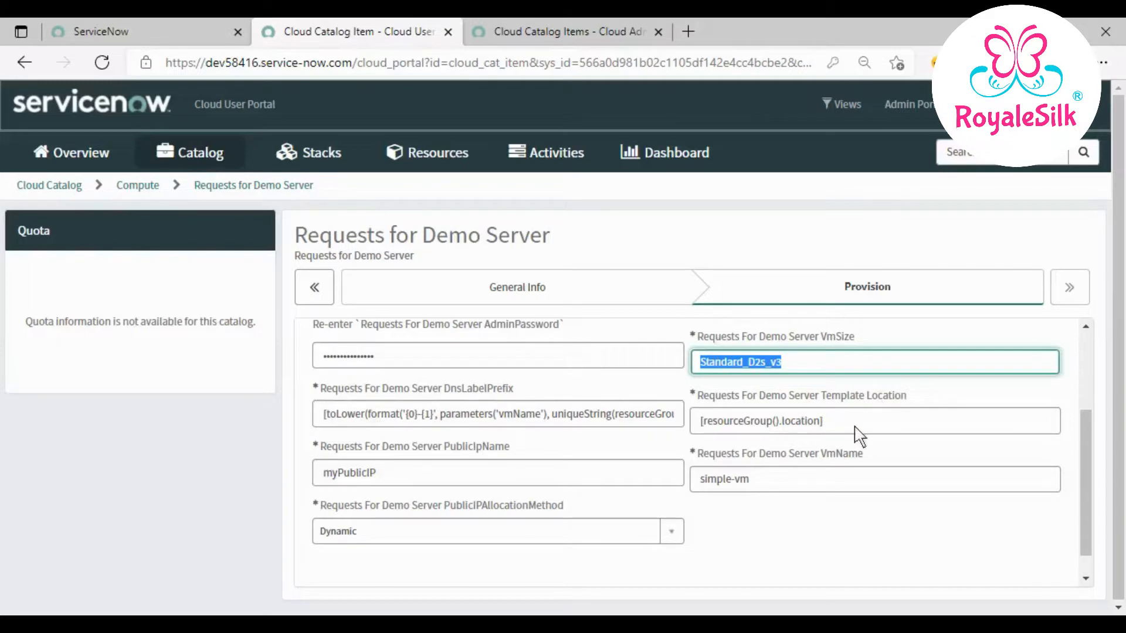
pyautogui.moveTo(855, 427); pyautogui.dragTo(674, 420)
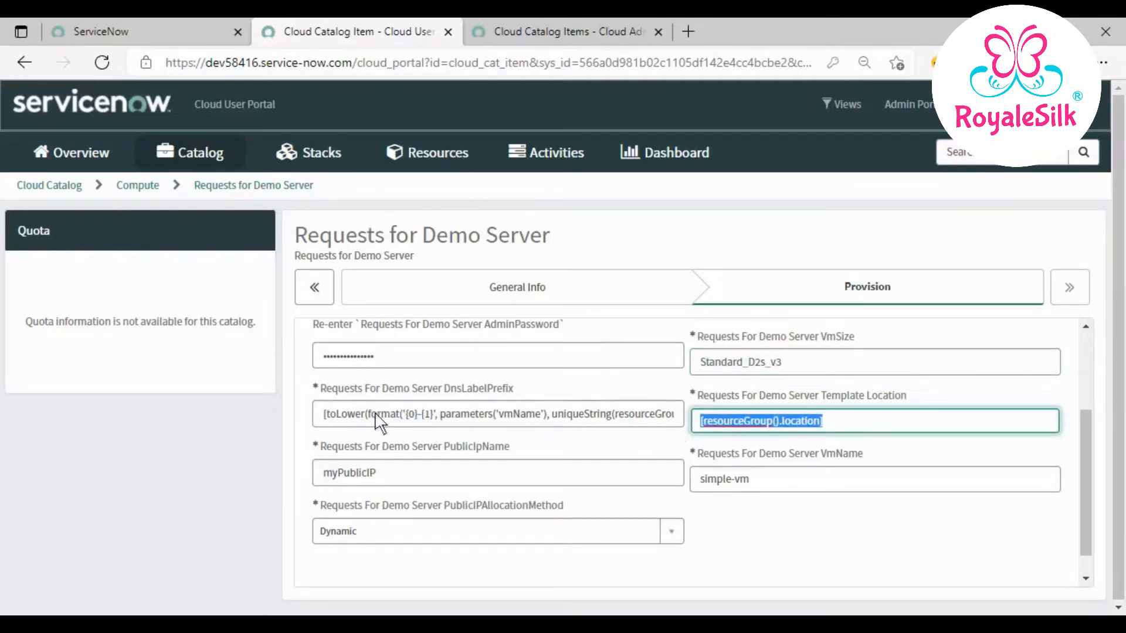
pyautogui.moveTo(323, 417); pyautogui.dragTo(672, 427)
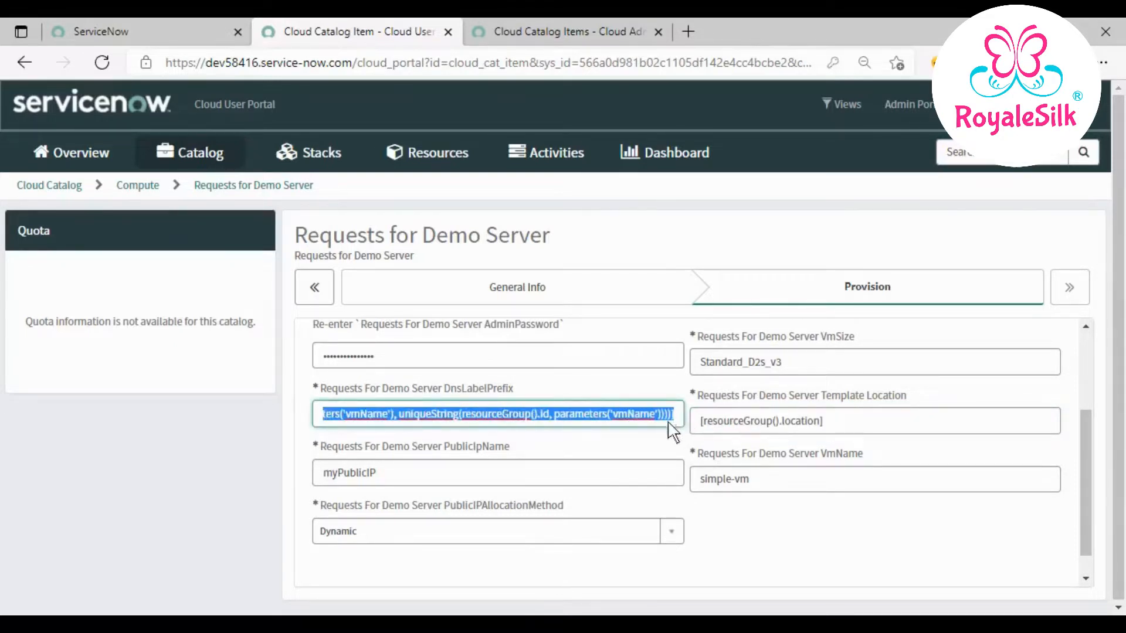
# - Copy the admin username, append it to PublicIpName and paste it over simple-vm in VmName
pyautogui.click(576, 483)
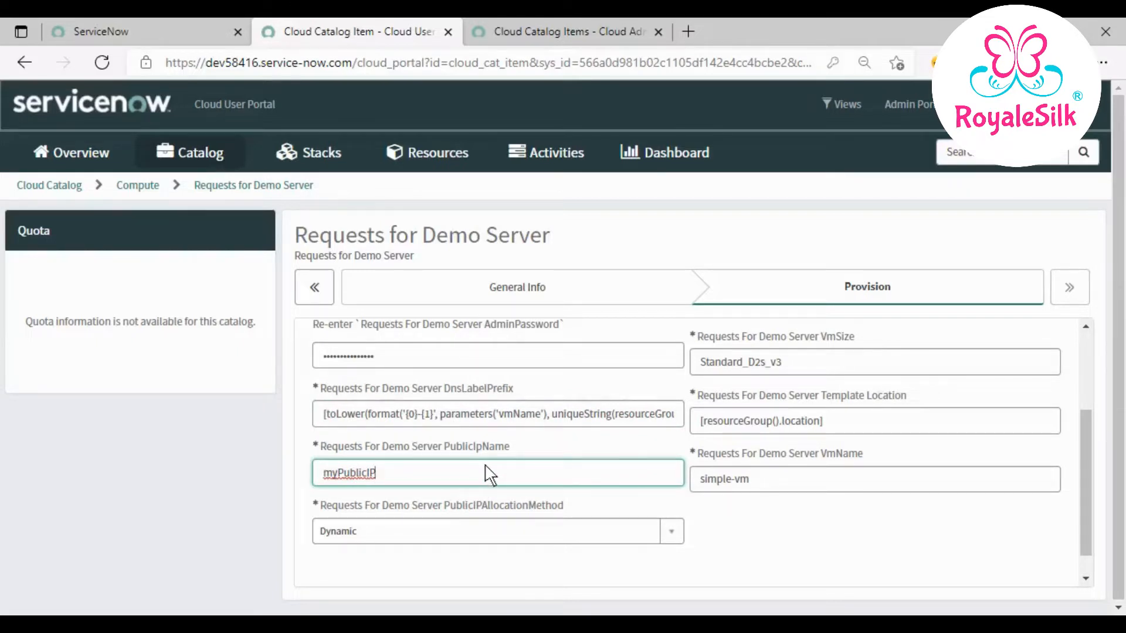
pyautogui.scroll(1, 490, 474)
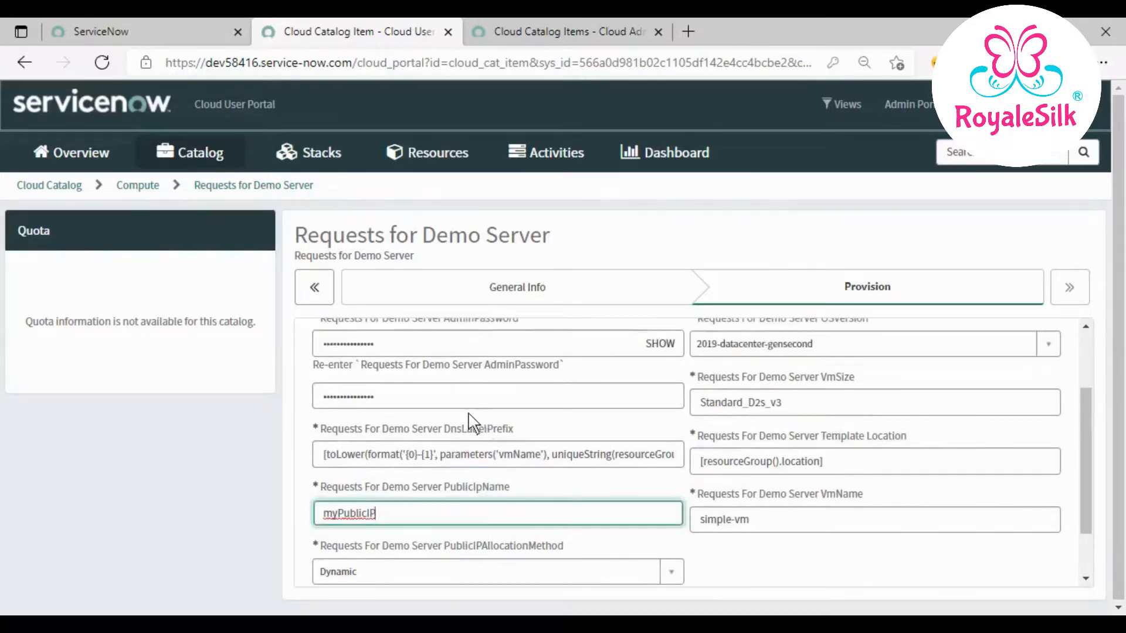
pyautogui.scroll(2, 487, 469)
pyautogui.doubleClick(427, 366)
pyautogui.hotkey('ctrl', 'c')
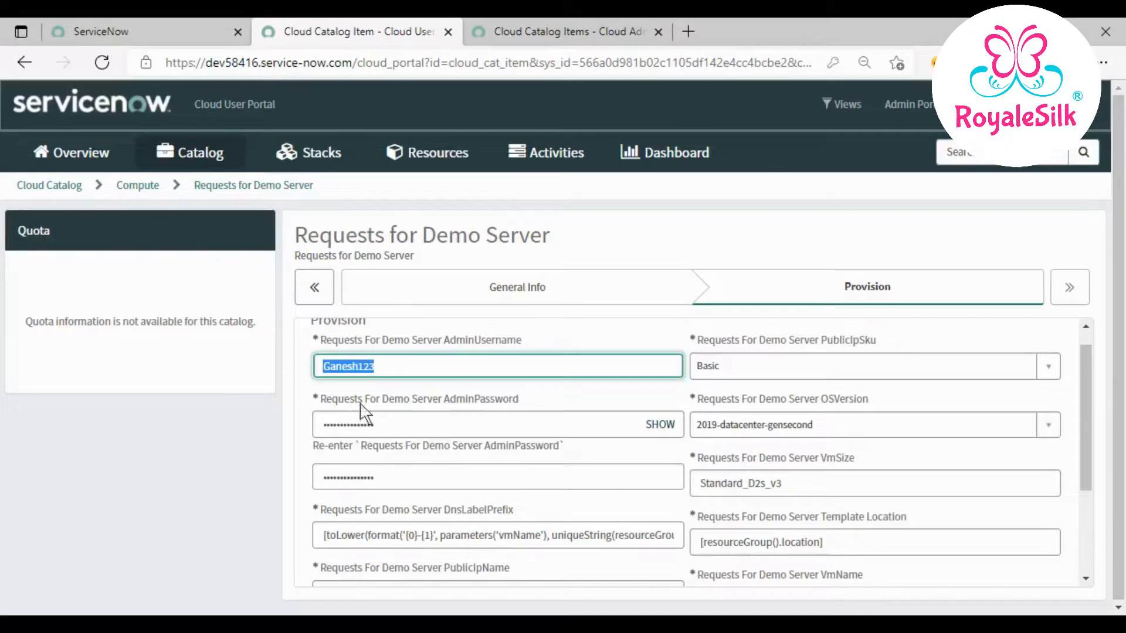
pyautogui.scroll(-3, 427, 447)
pyautogui.click(413, 448)
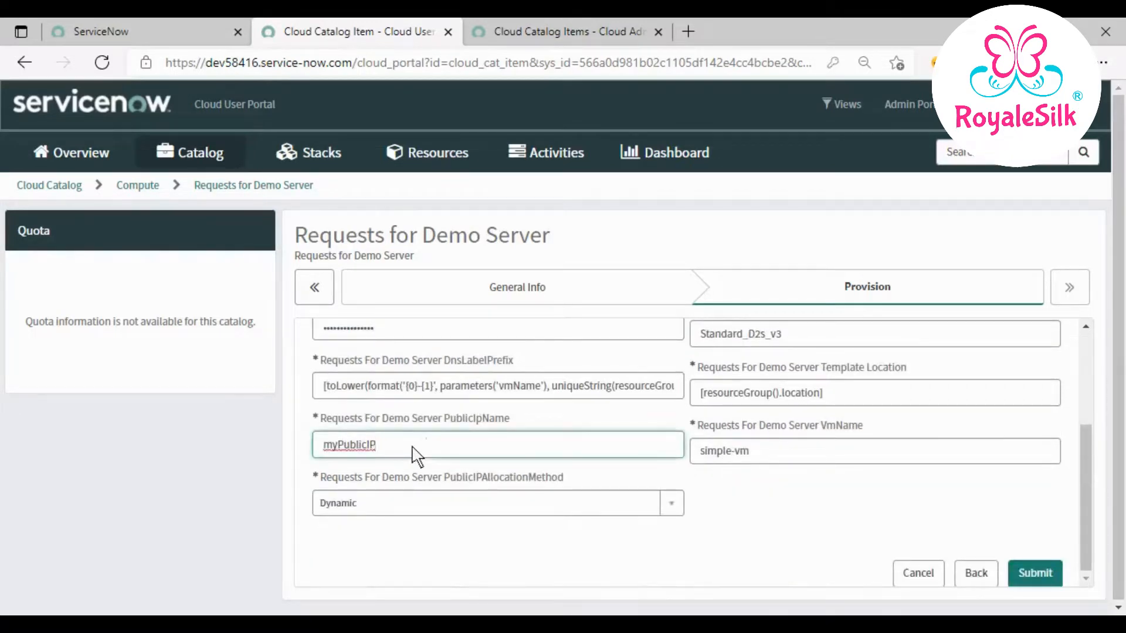
pyautogui.hotkey('ctrl', 'v')
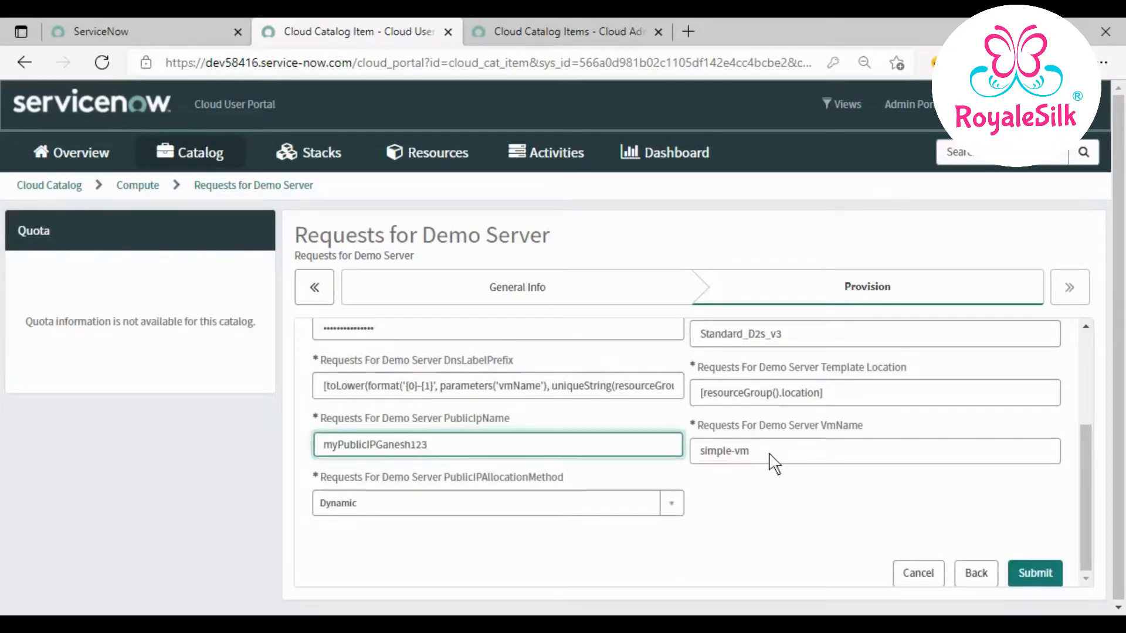
pyautogui.press('Tab')
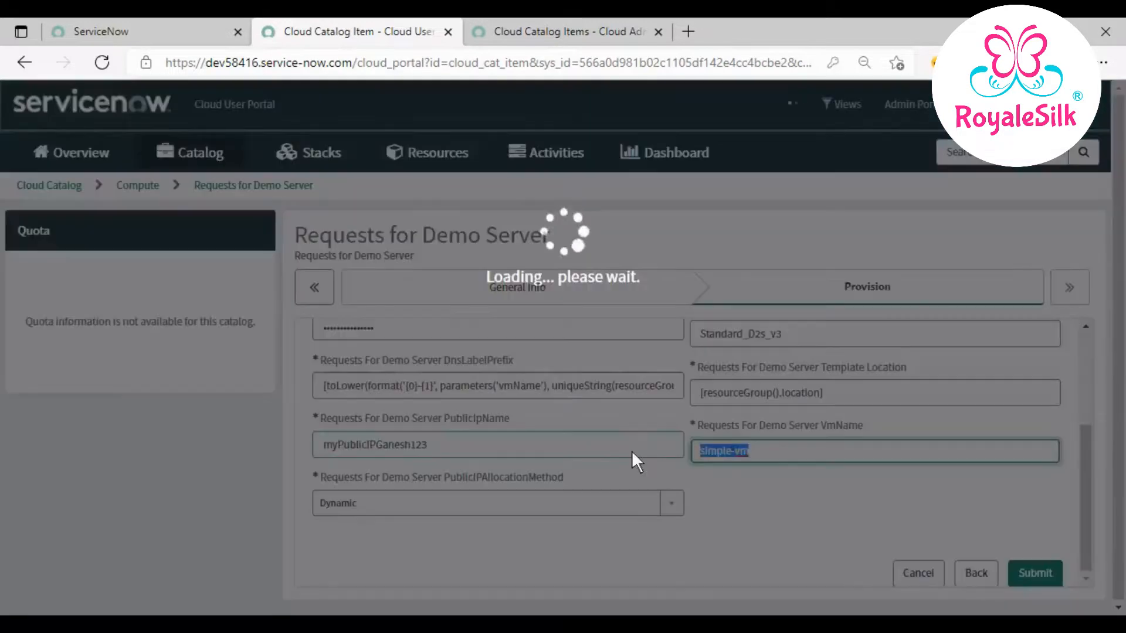
pyautogui.hotkey('ctrl', 'v')
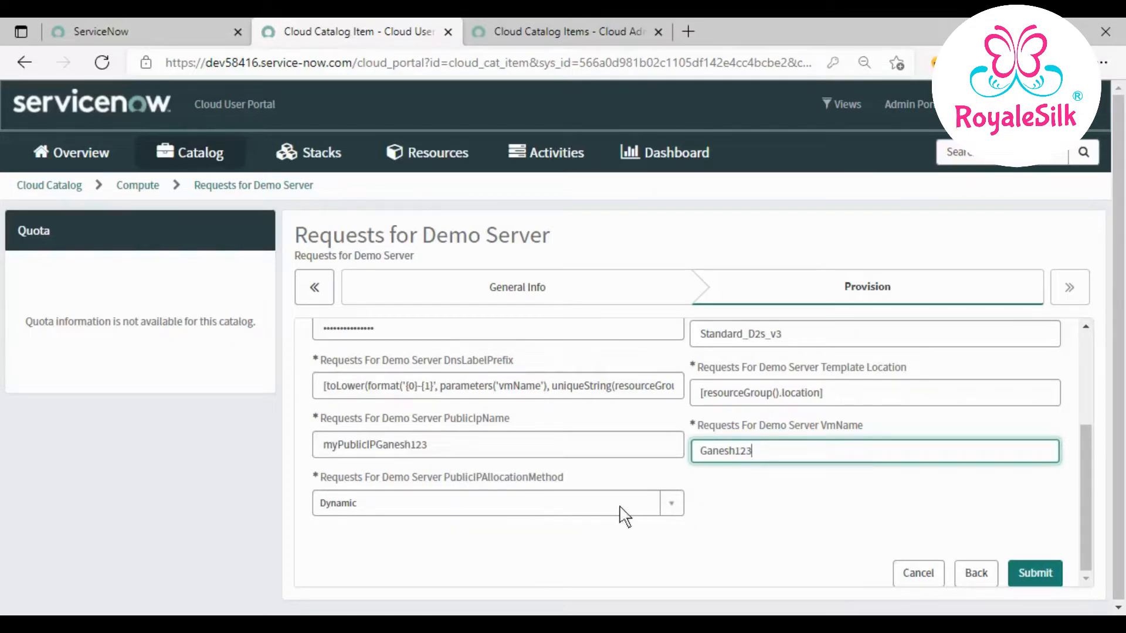
# - Check the public IP allocation method choices, leaving it on Dynamic
pyautogui.click(678, 505)
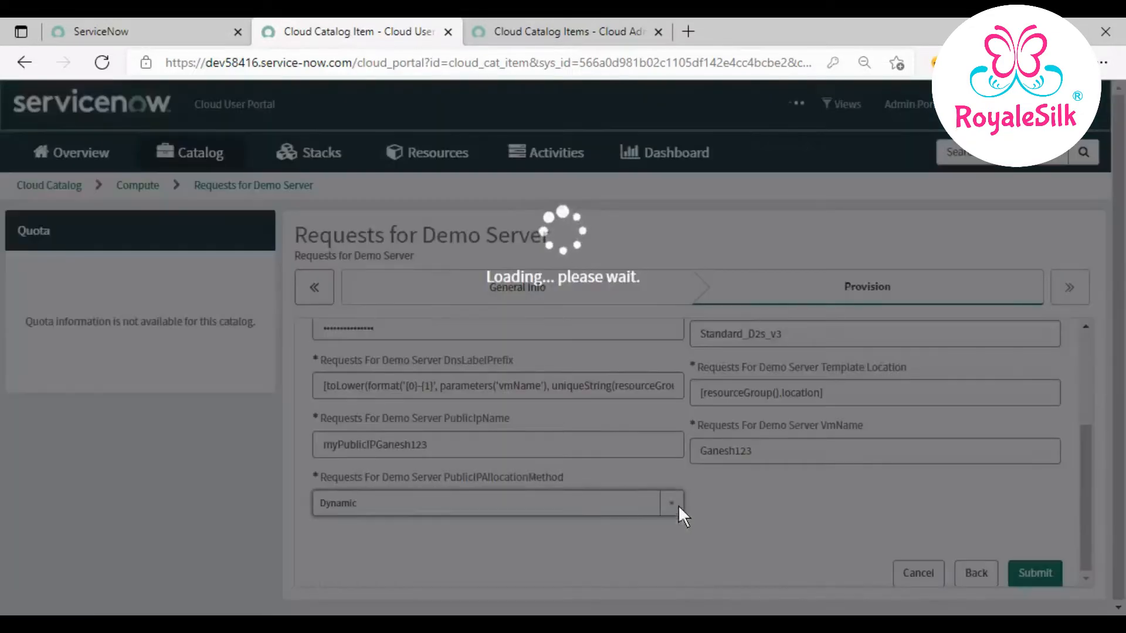
pyautogui.scroll(1, 734, 501)
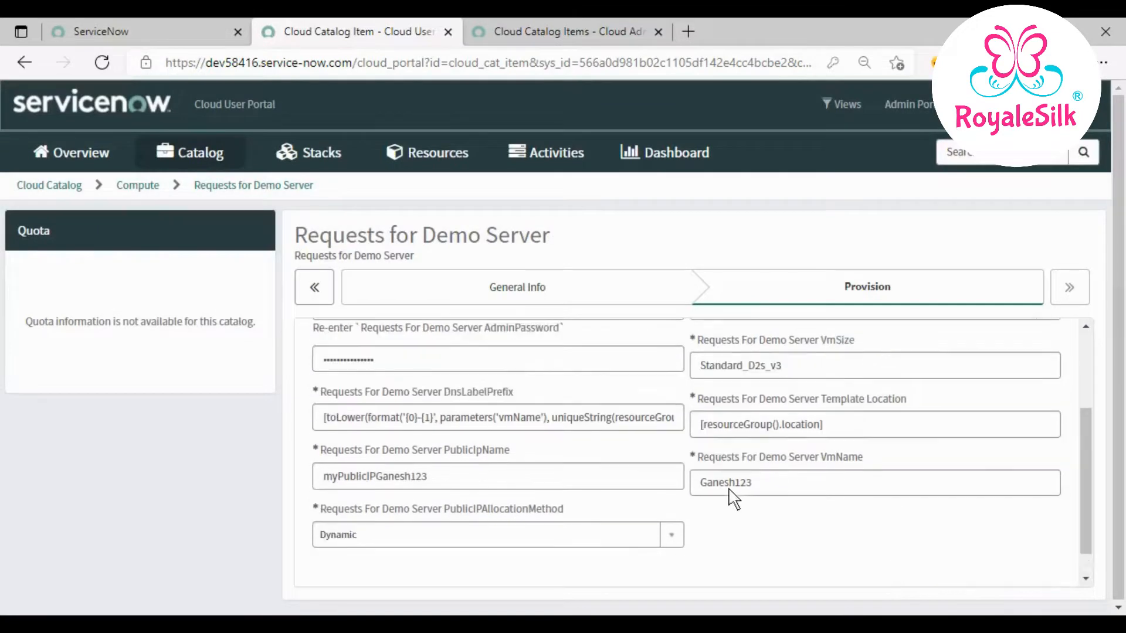
pyautogui.scroll(4, 733, 498)
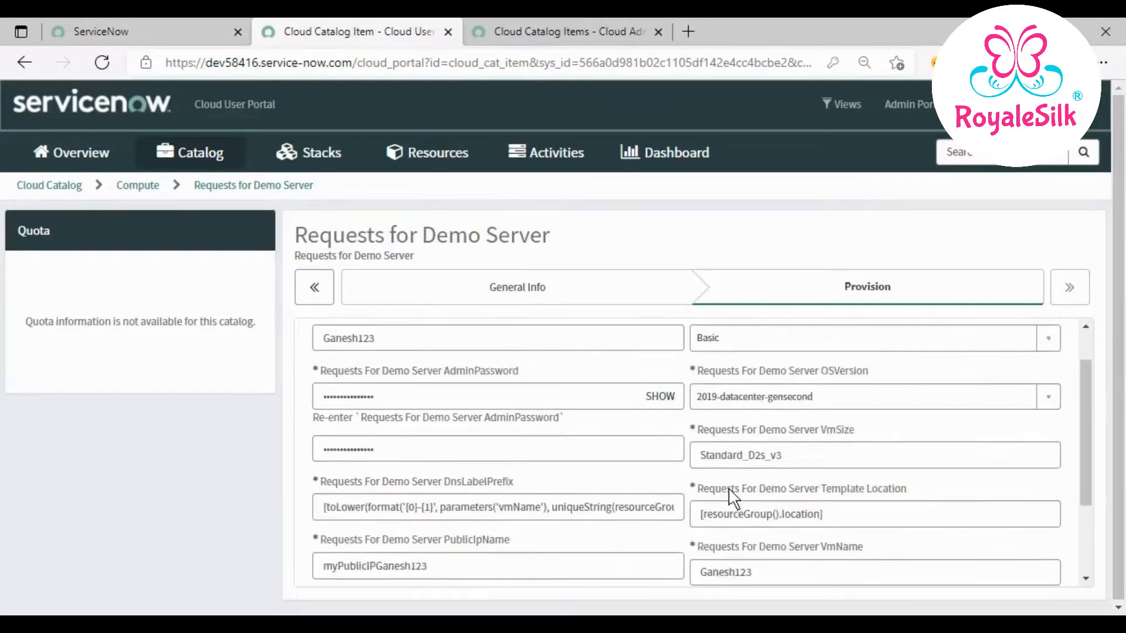
pyautogui.scroll(-4, 733, 498)
pyautogui.scroll(-1, 731, 497)
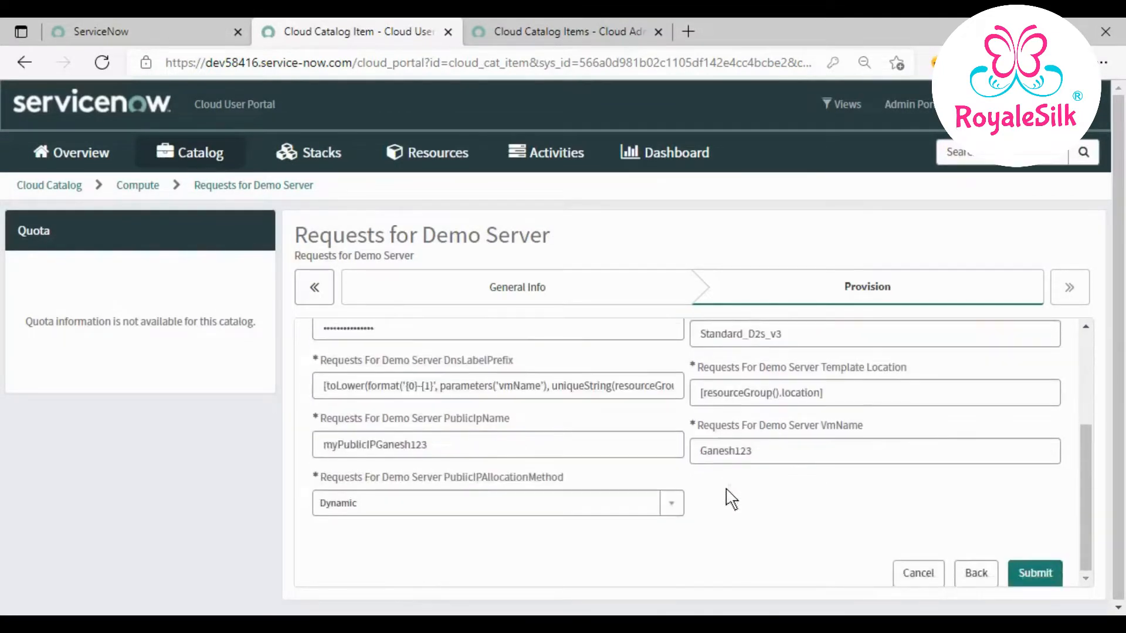
# - Submit the request and select the second Stack Status error message on the requests page
pyautogui.click(1042, 569)
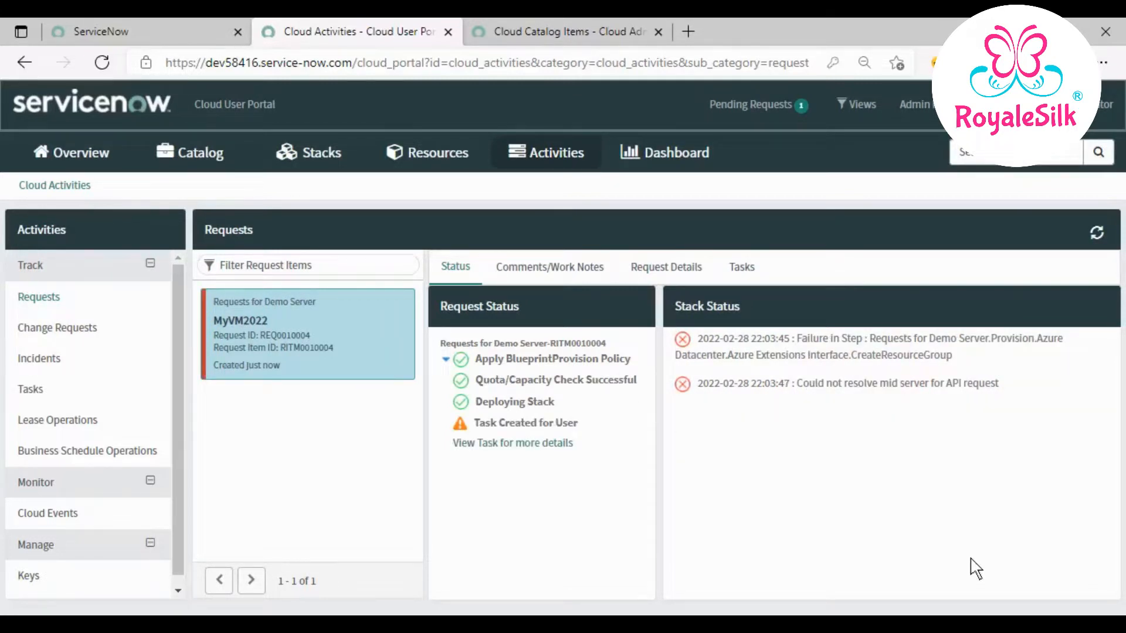
pyautogui.doubleClick(809, 384)
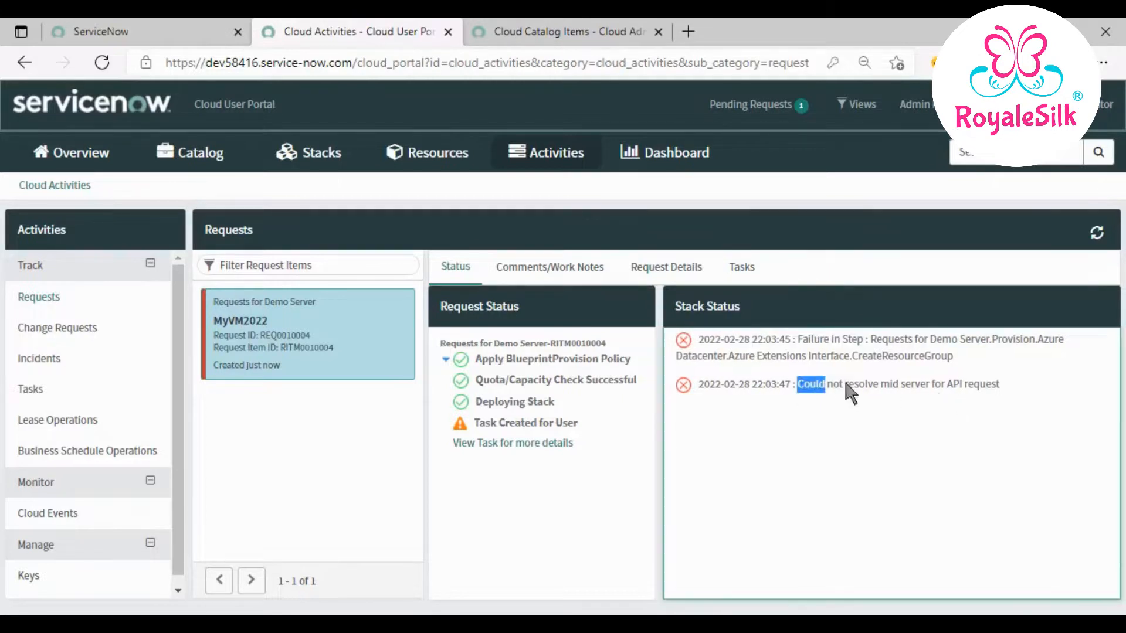
pyautogui.moveTo(847, 386); pyautogui.dragTo(995, 385)
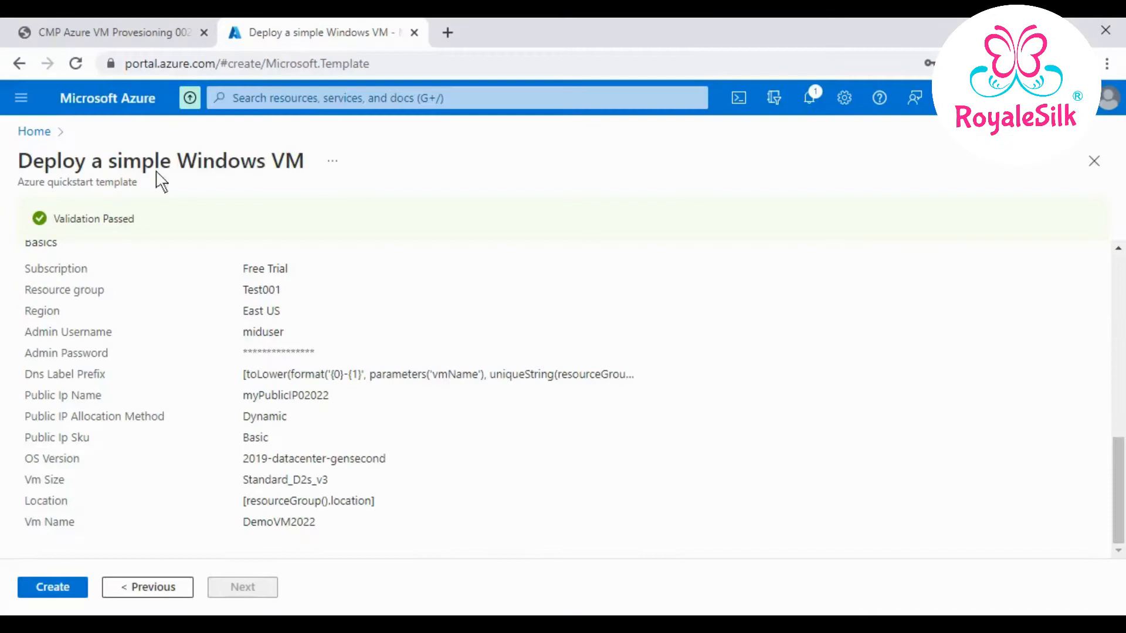
# - In Azure, start the VMMID400 virtual machine and refresh the VM list to check its status
pyautogui.click(97, 107)
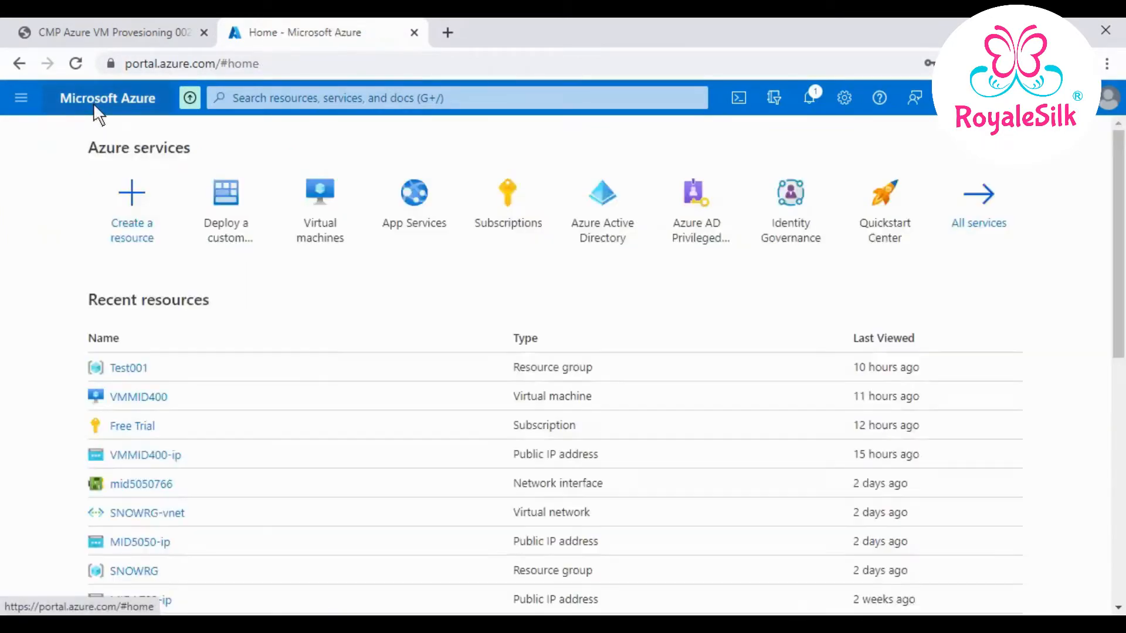
pyautogui.click(315, 209)
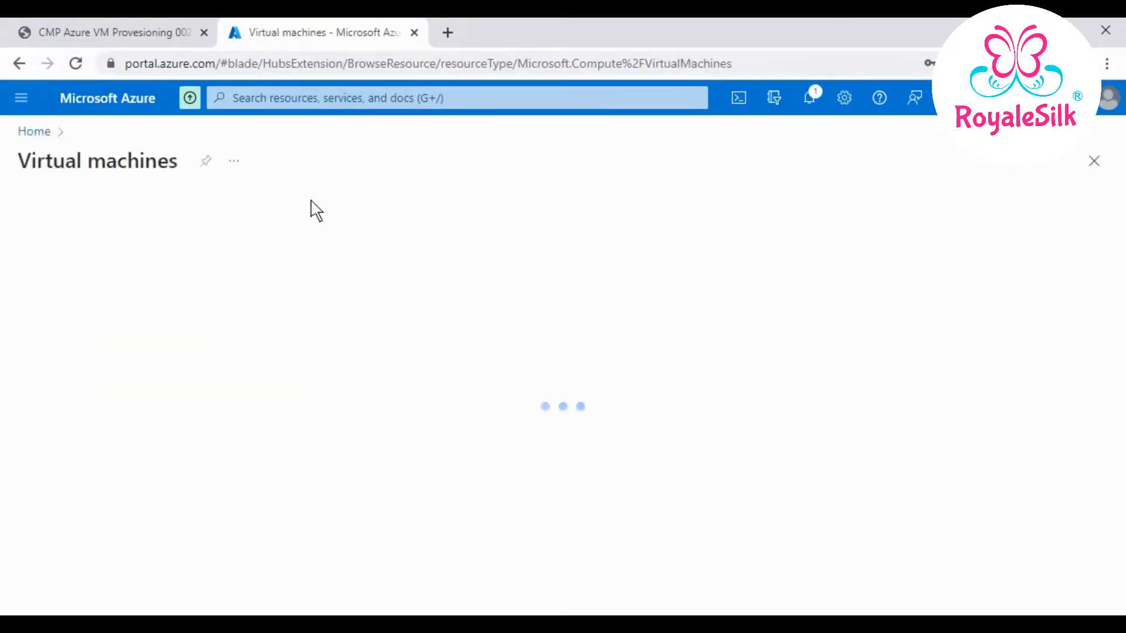
pyautogui.click(26, 353)
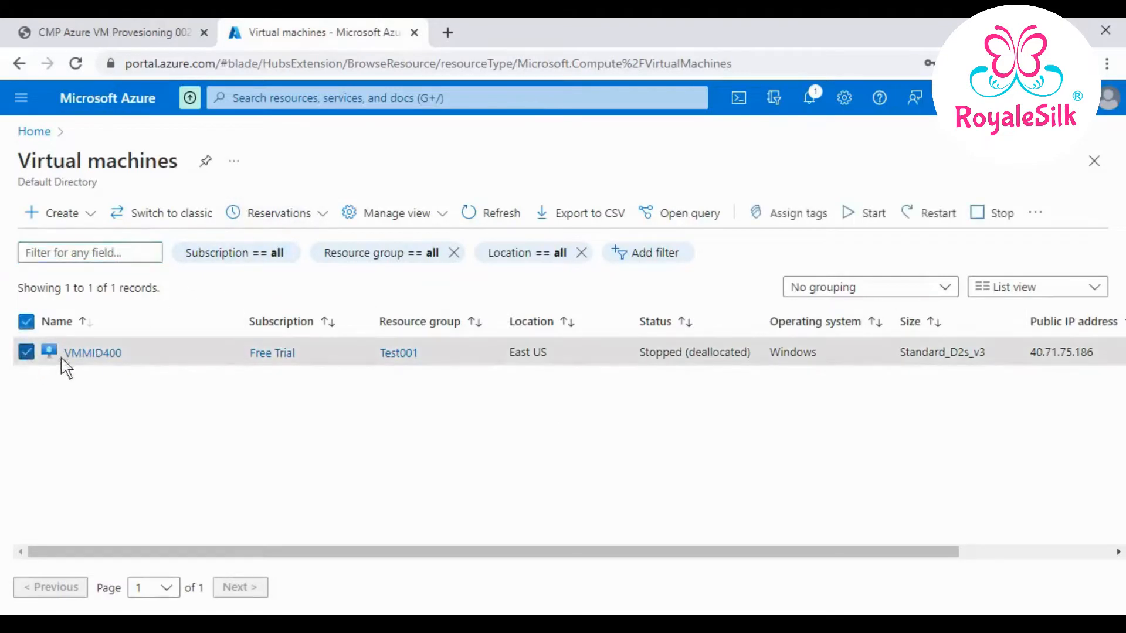
pyautogui.click(879, 218)
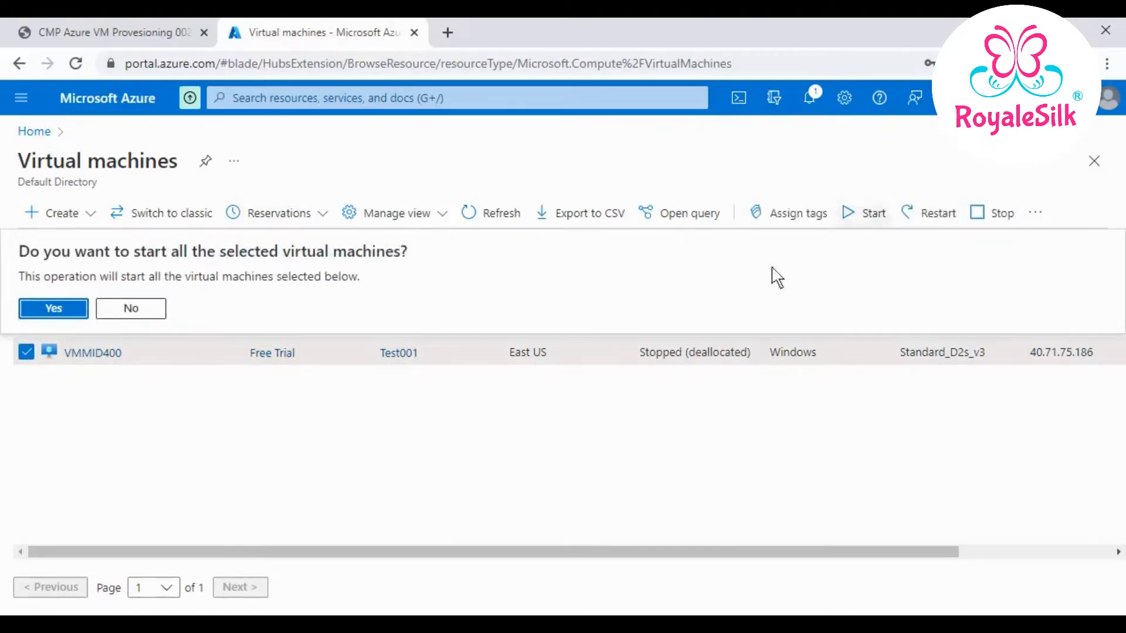
pyautogui.click(78, 311)
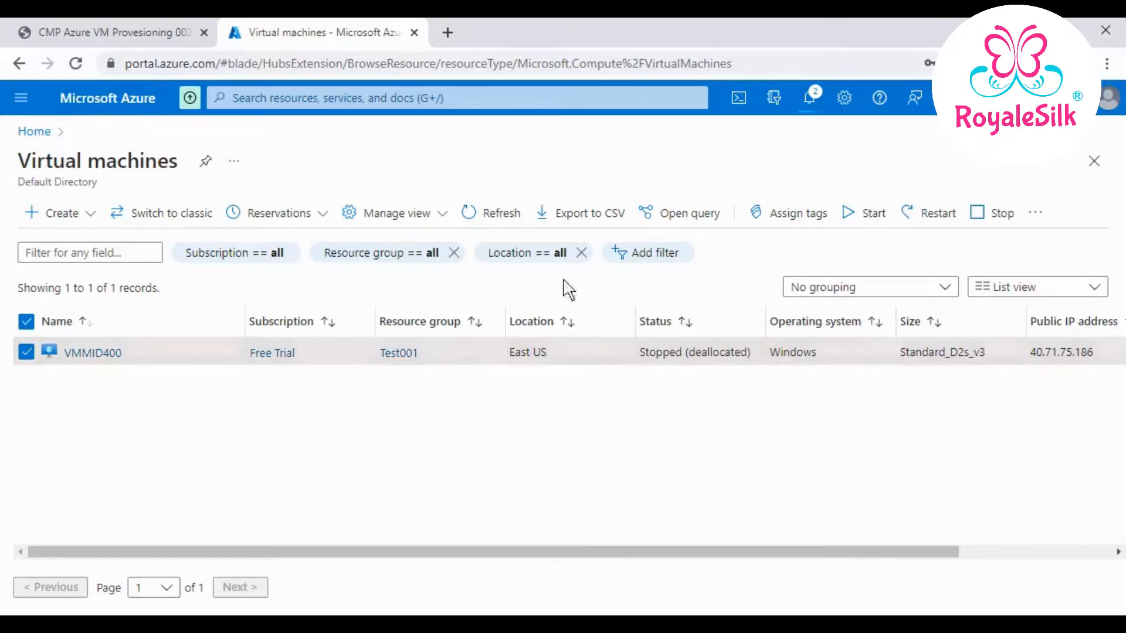
pyautogui.click(490, 213)
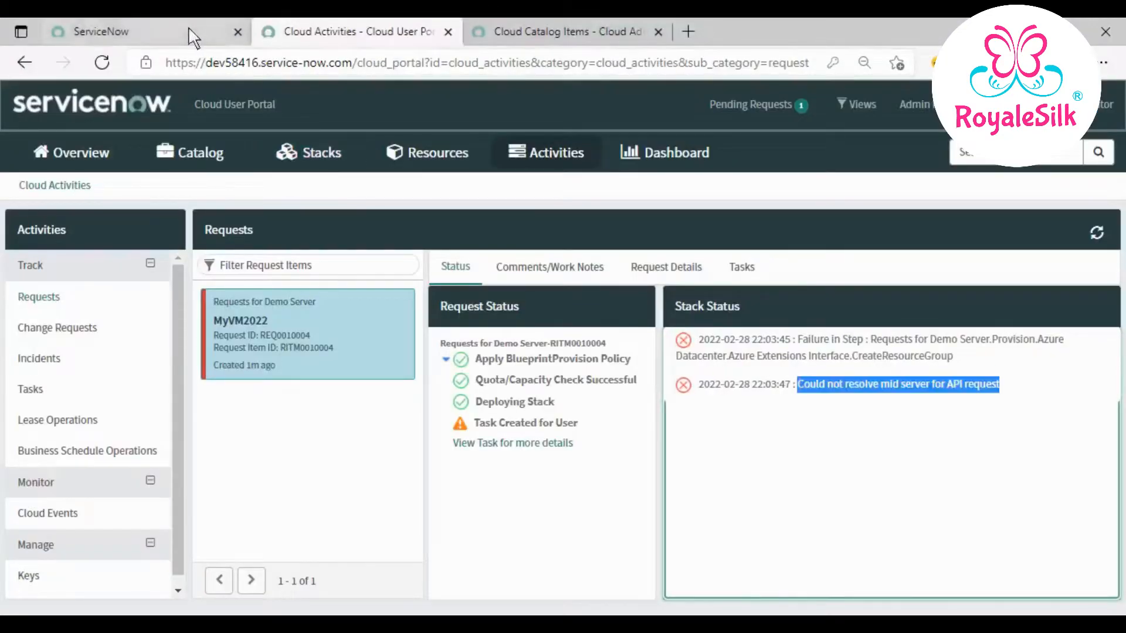
# - Open Discovery - MID Servers from Favorites in a new tab, refresh it, and return to Cloud Activities
pyautogui.click(189, 30)
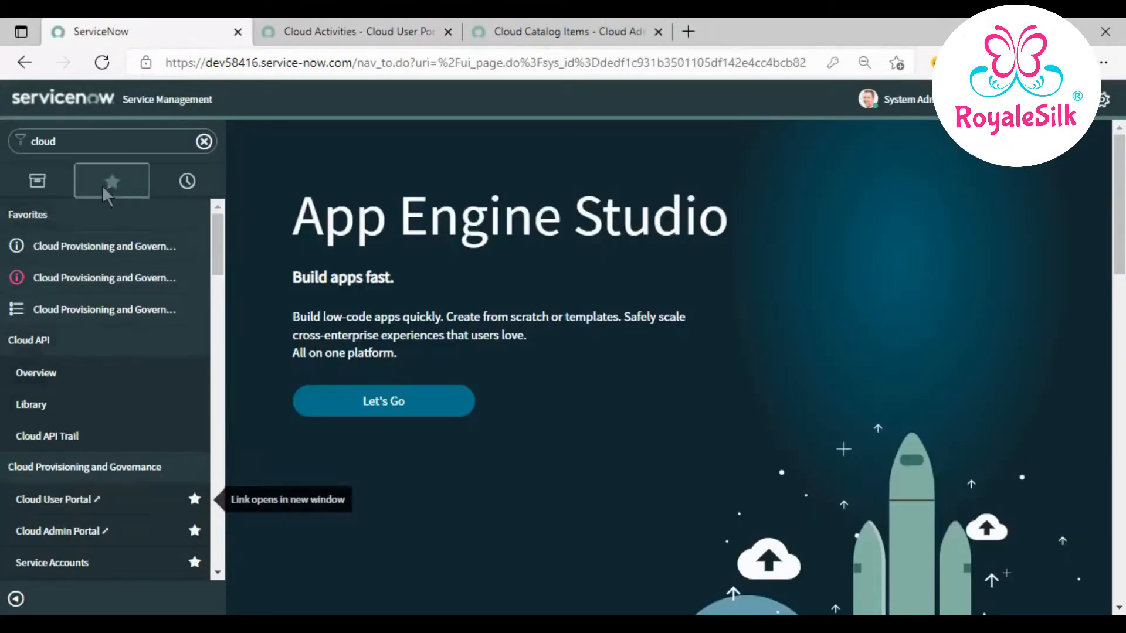
pyautogui.click(104, 186)
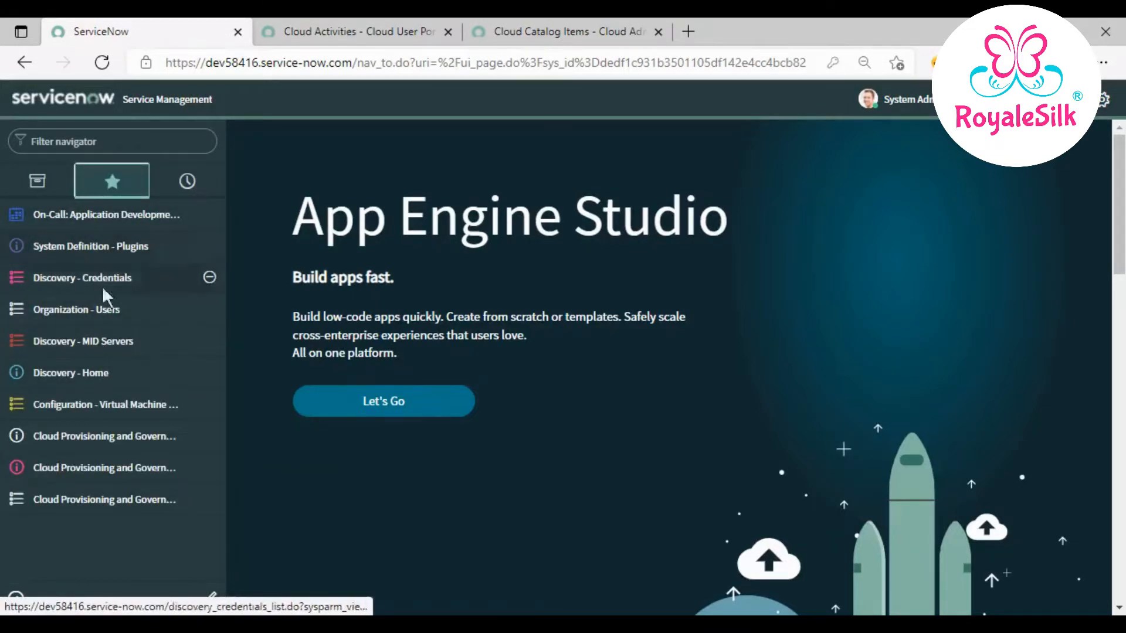
pyautogui.middleClick(126, 351)
pyautogui.click(519, 33)
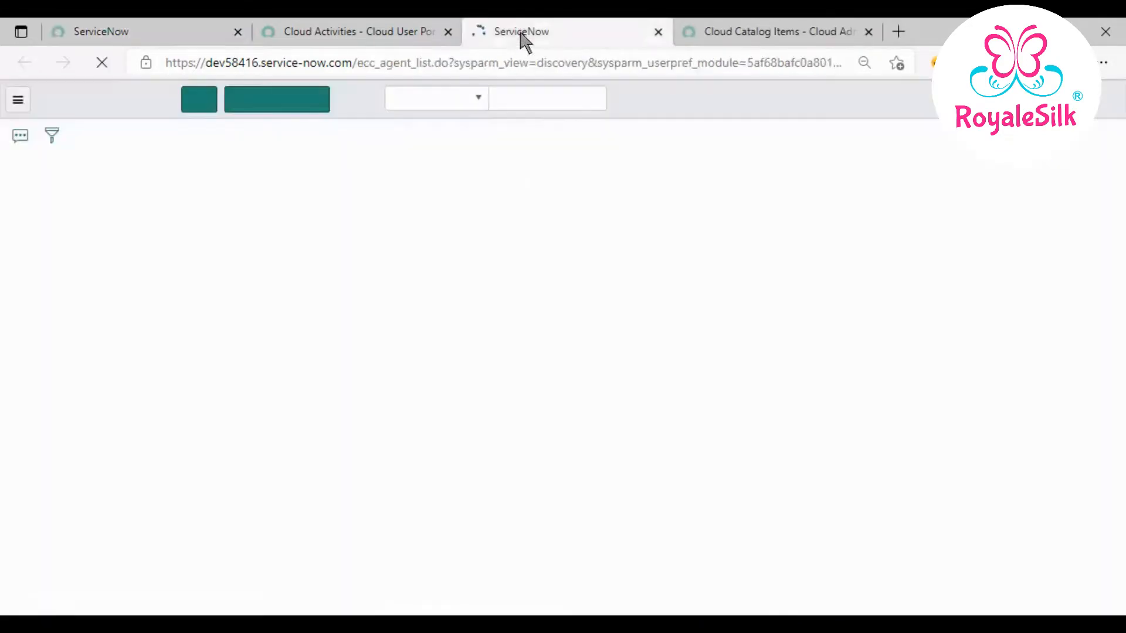
pyautogui.moveTo(534, 35); pyautogui.dragTo(854, 45)
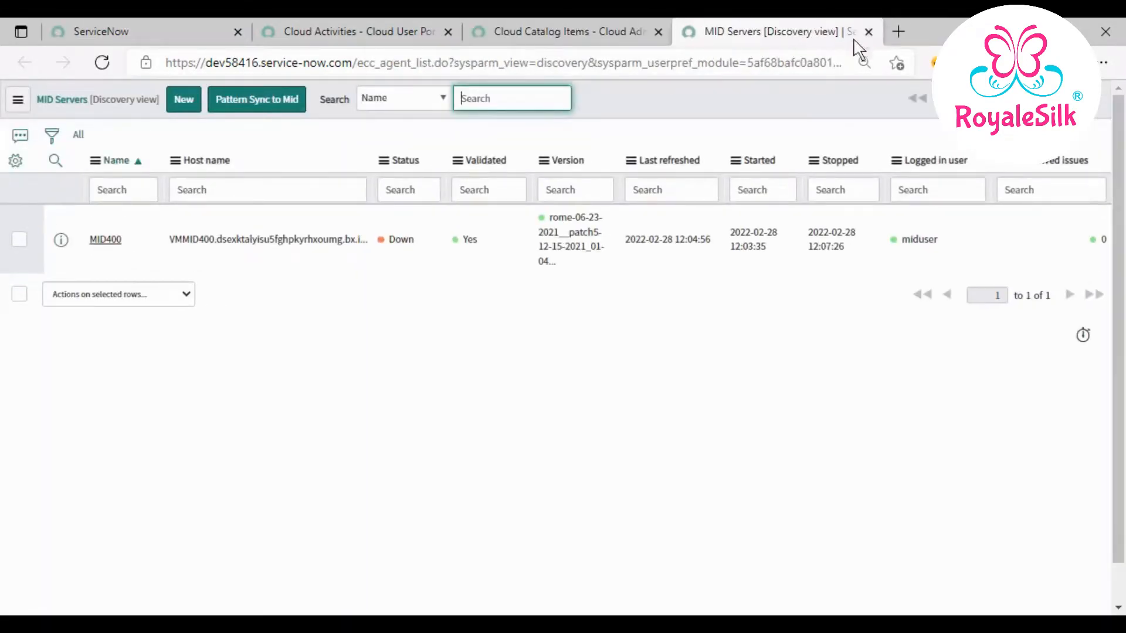
pyautogui.rightClick(612, 111)
pyautogui.click(644, 199)
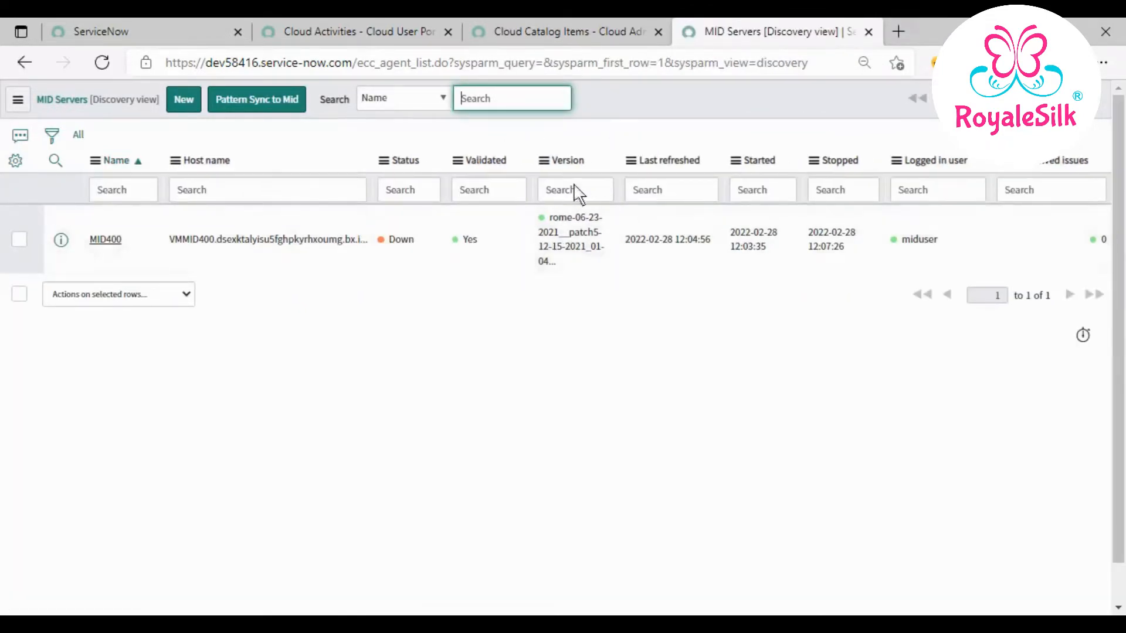
pyautogui.click(381, 37)
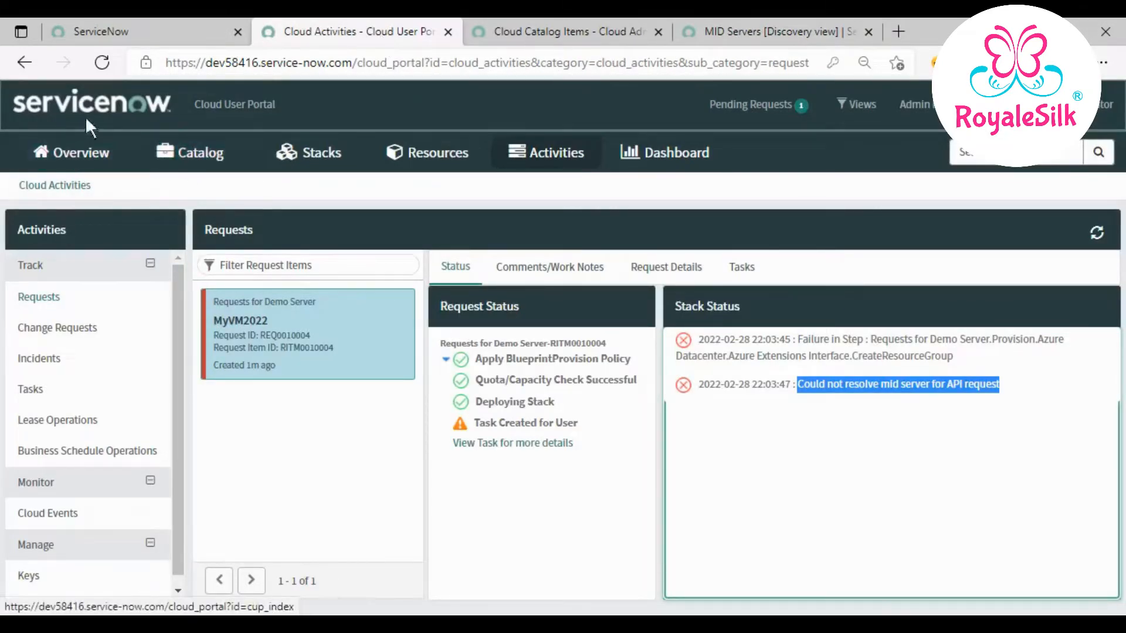
# - Start a new Requests for Demo Server form from the catalog with application EXCH-SD-05
pyautogui.click(131, 108)
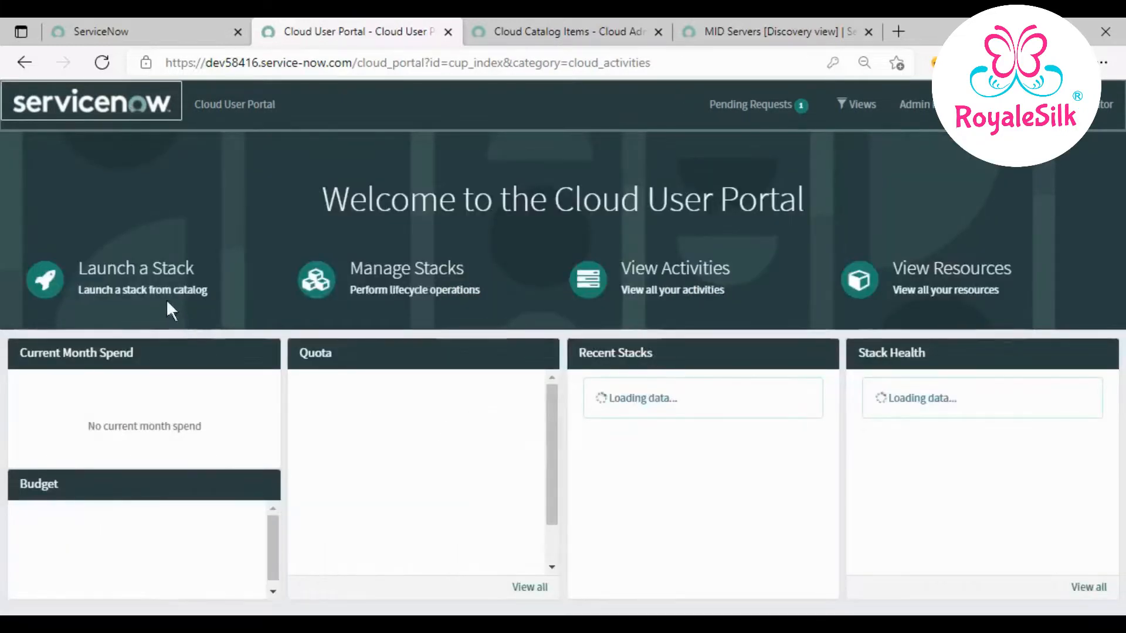
pyautogui.click(172, 269)
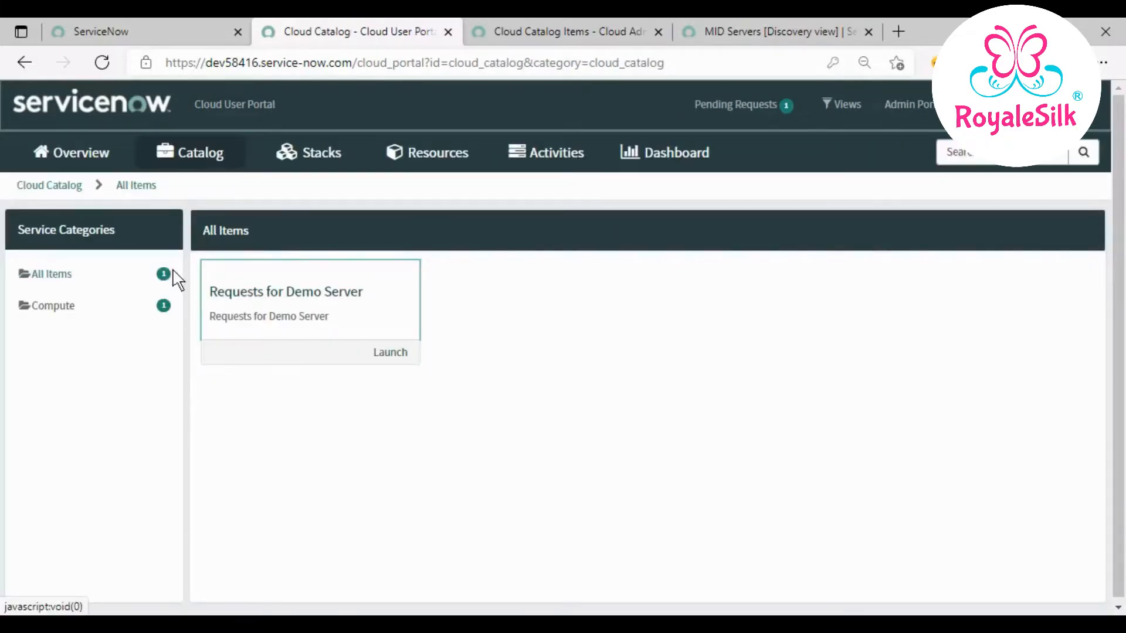
pyautogui.click(396, 354)
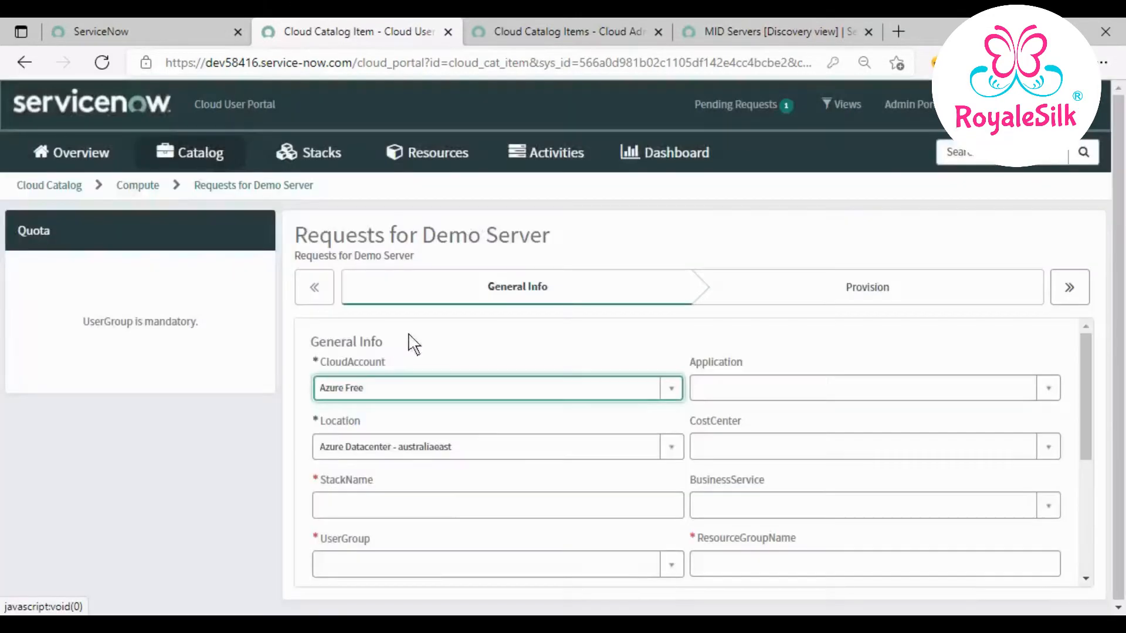
pyautogui.click(1012, 394)
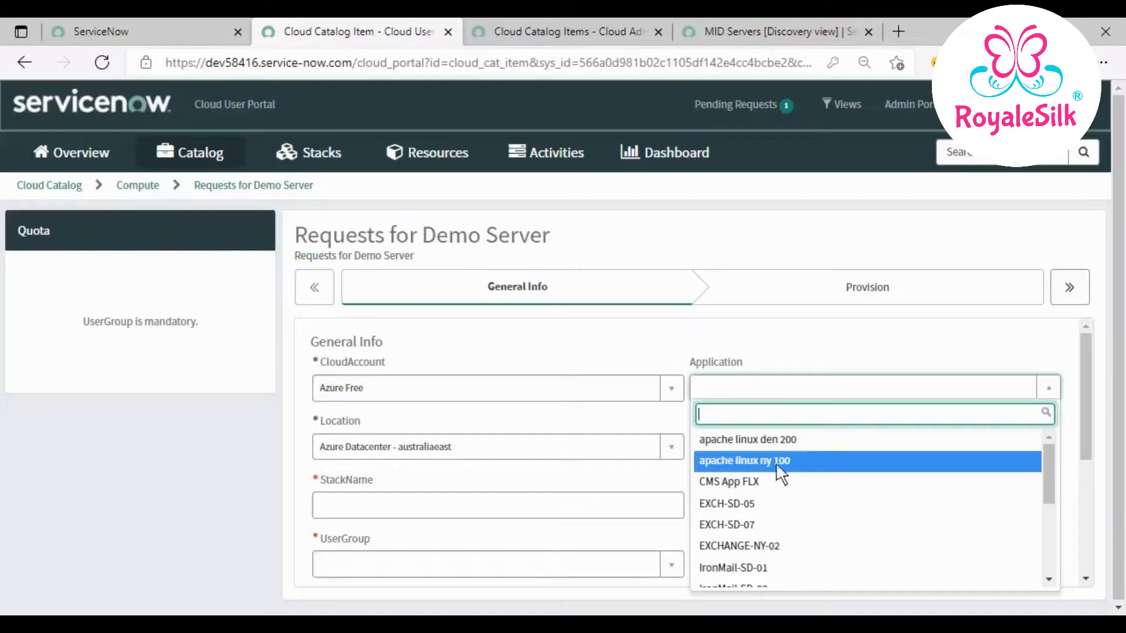
pyautogui.click(750, 504)
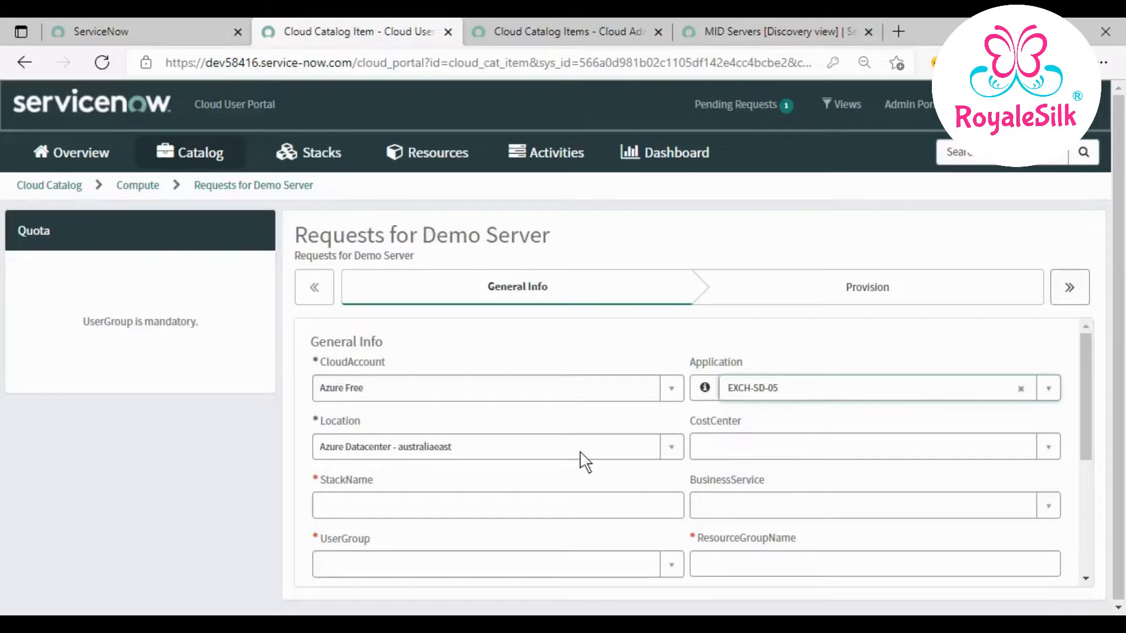
# - Set Location to Azure Datacenter - eastus, CostCenter to IT, and enter the stack name
pyautogui.click(589, 456)
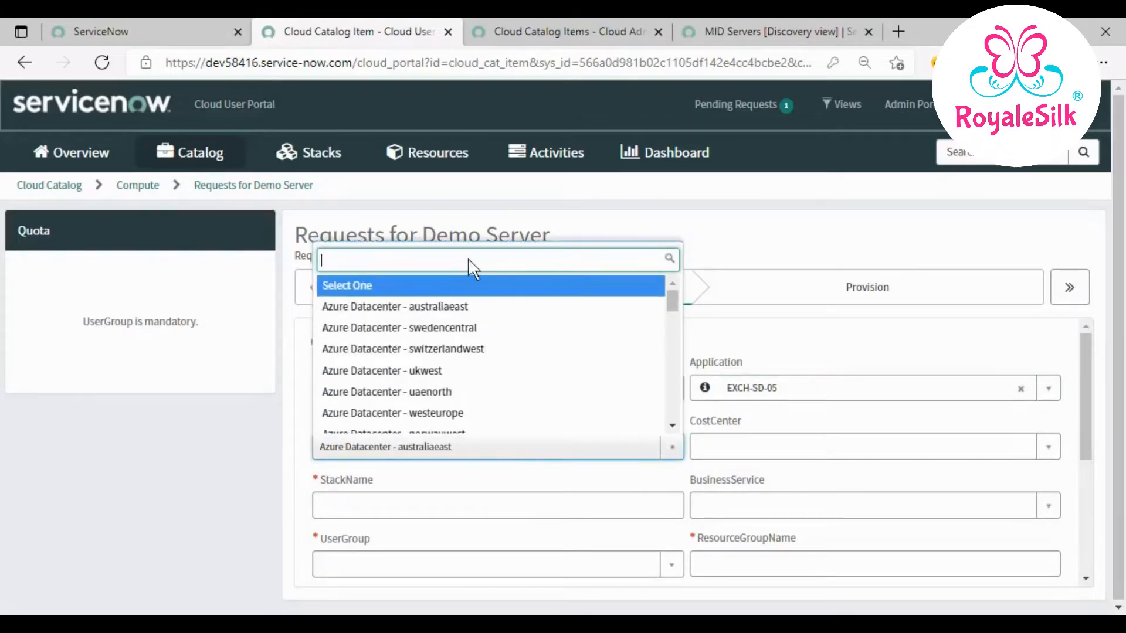
pyautogui.write('east')
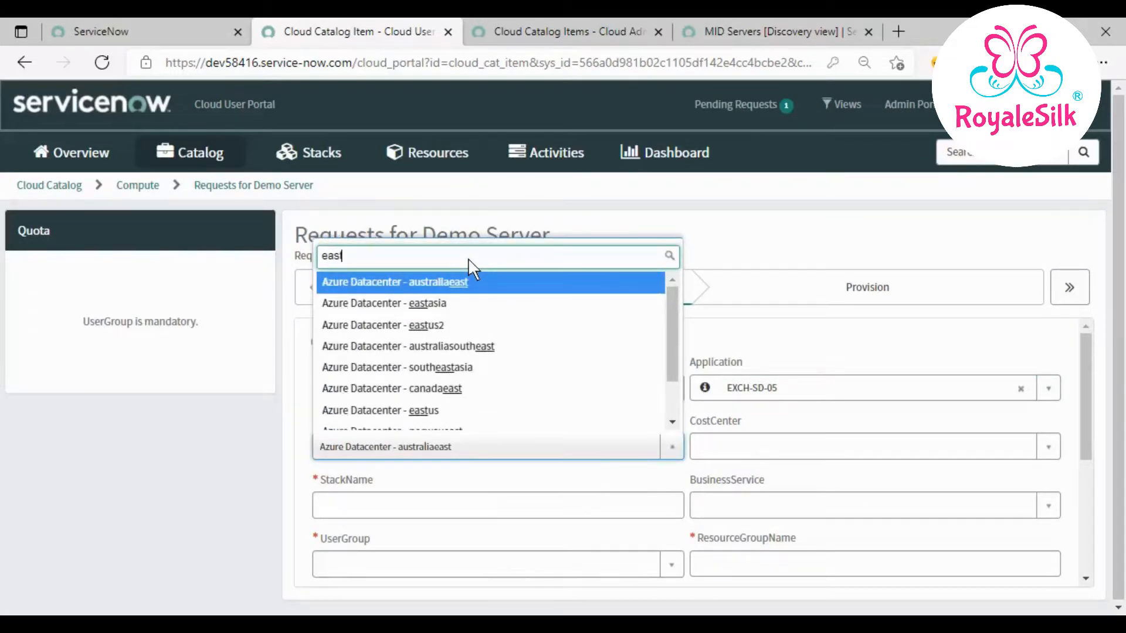
pyautogui.write('us')
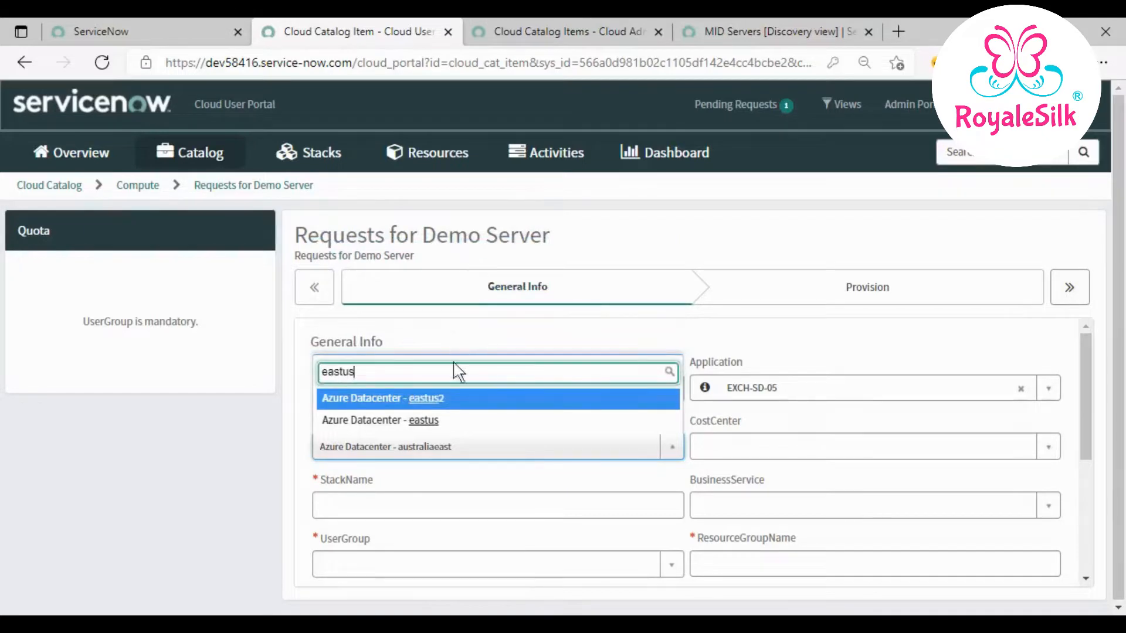
pyautogui.click(435, 421)
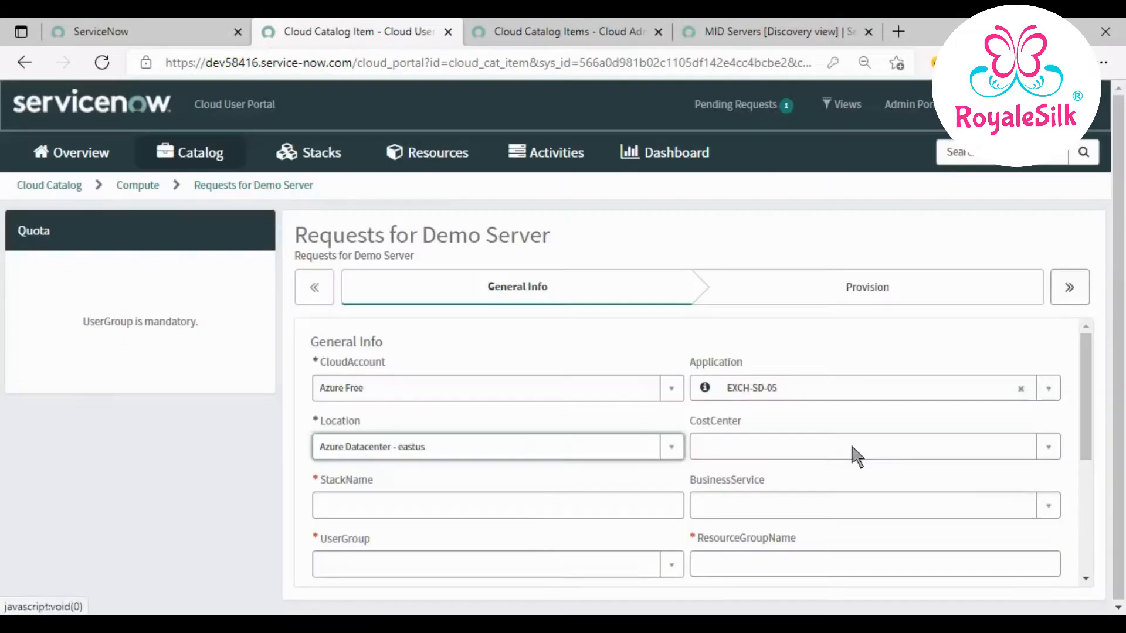
pyautogui.click(851, 447)
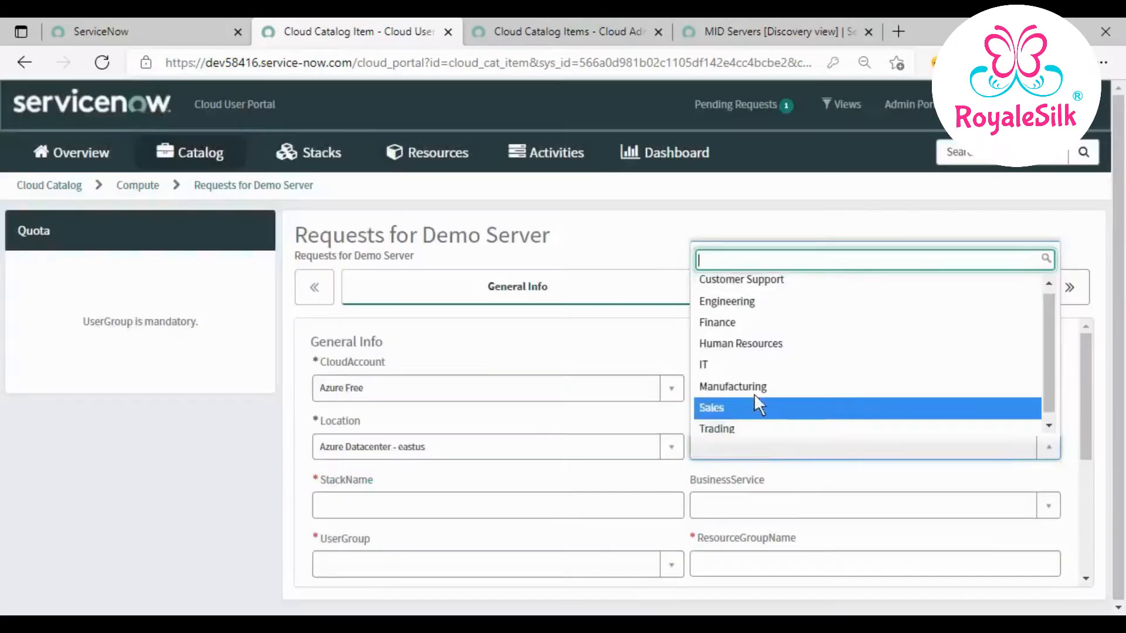
pyautogui.click(743, 365)
pyautogui.click(586, 513)
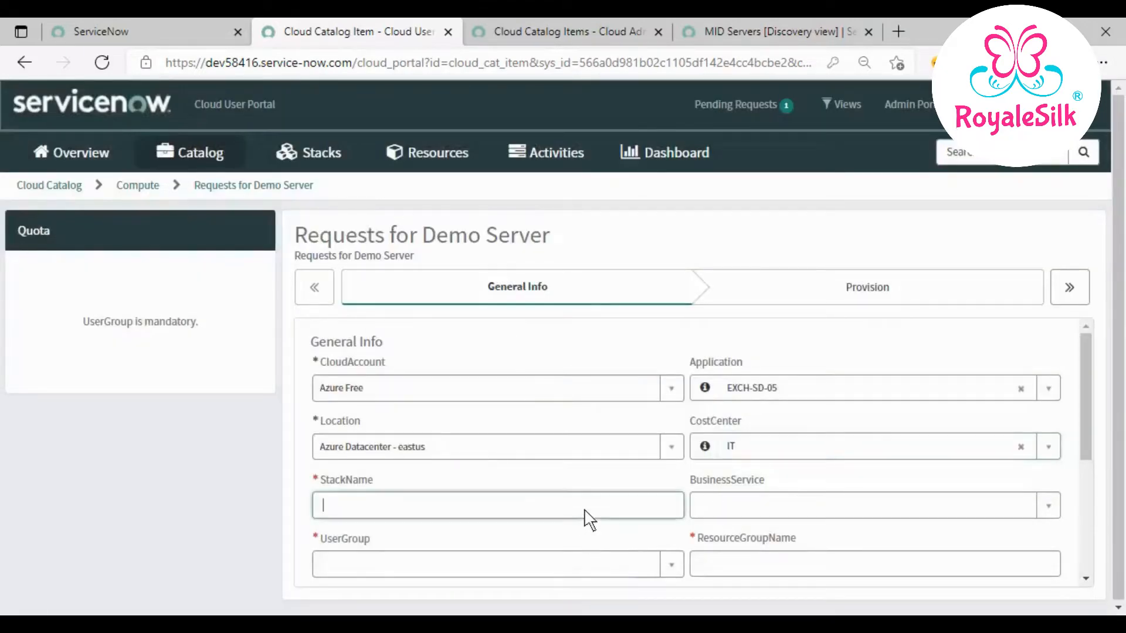
pyautogui.scroll(-2, 589, 516)
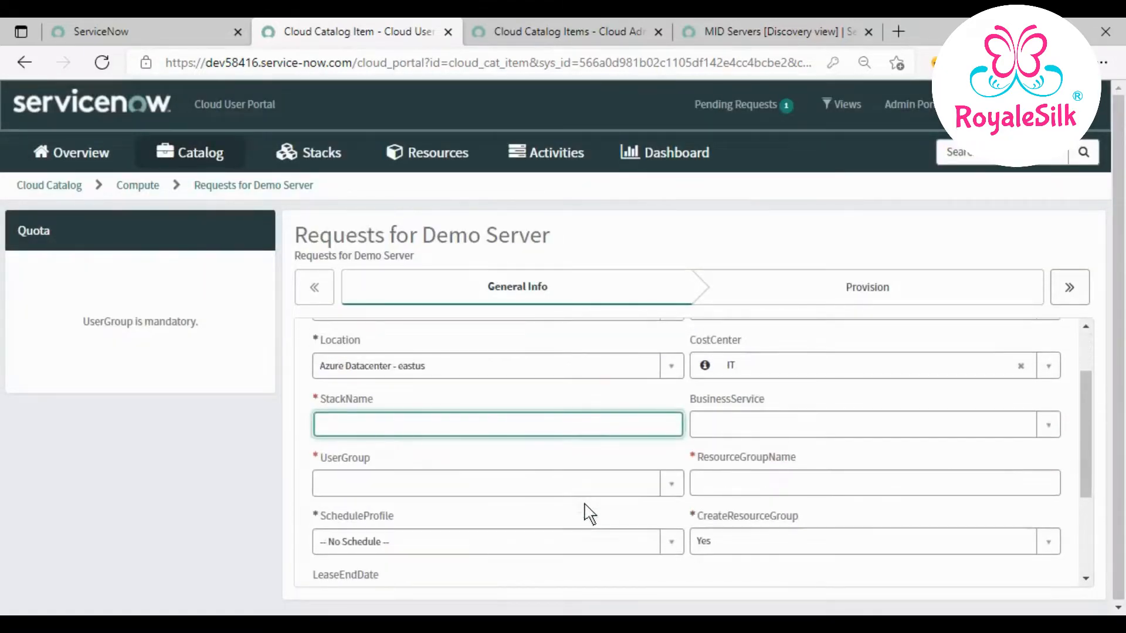
pyautogui.write('Ganesh123')
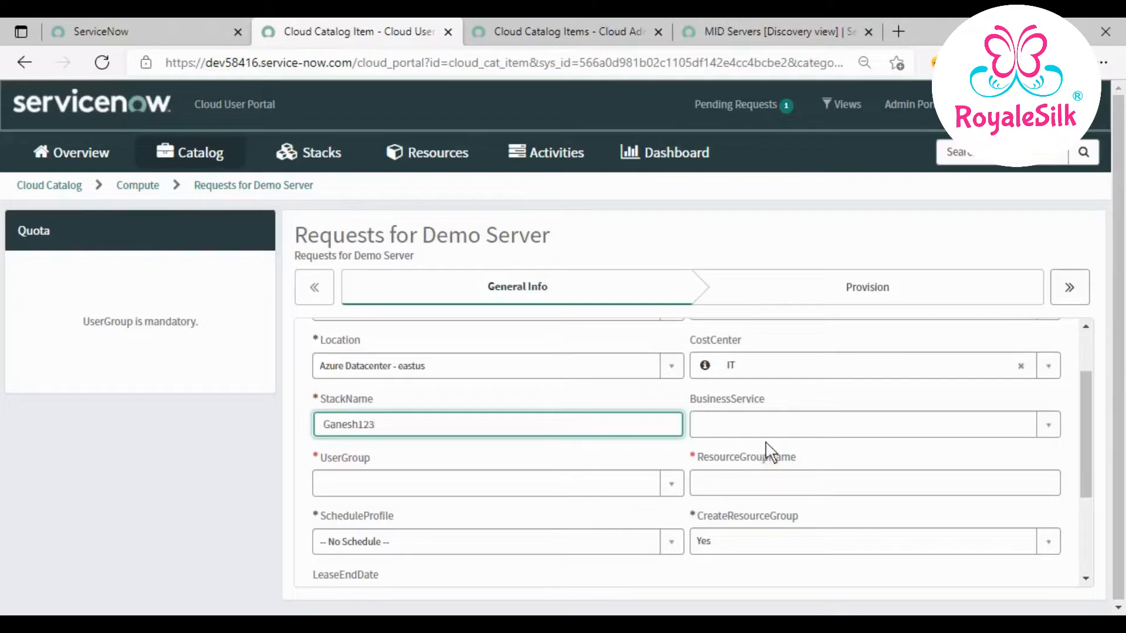
# - Set BusinessService to E-Commerce and UserGroup to Team Development Code Reviewers
pyautogui.click(1045, 426)
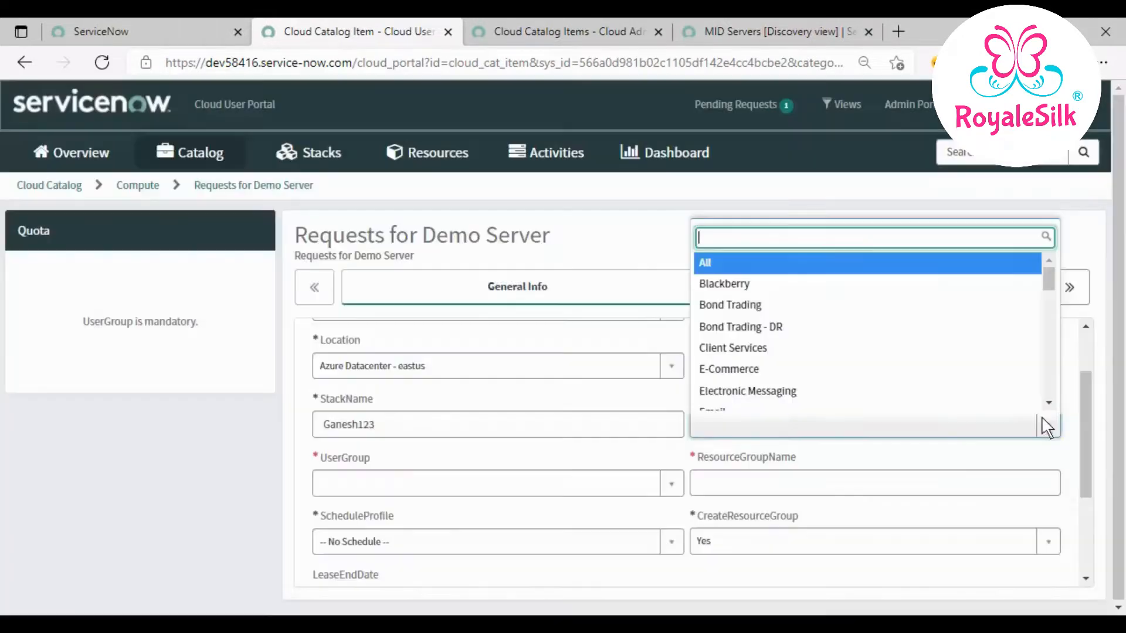
pyautogui.click(850, 359)
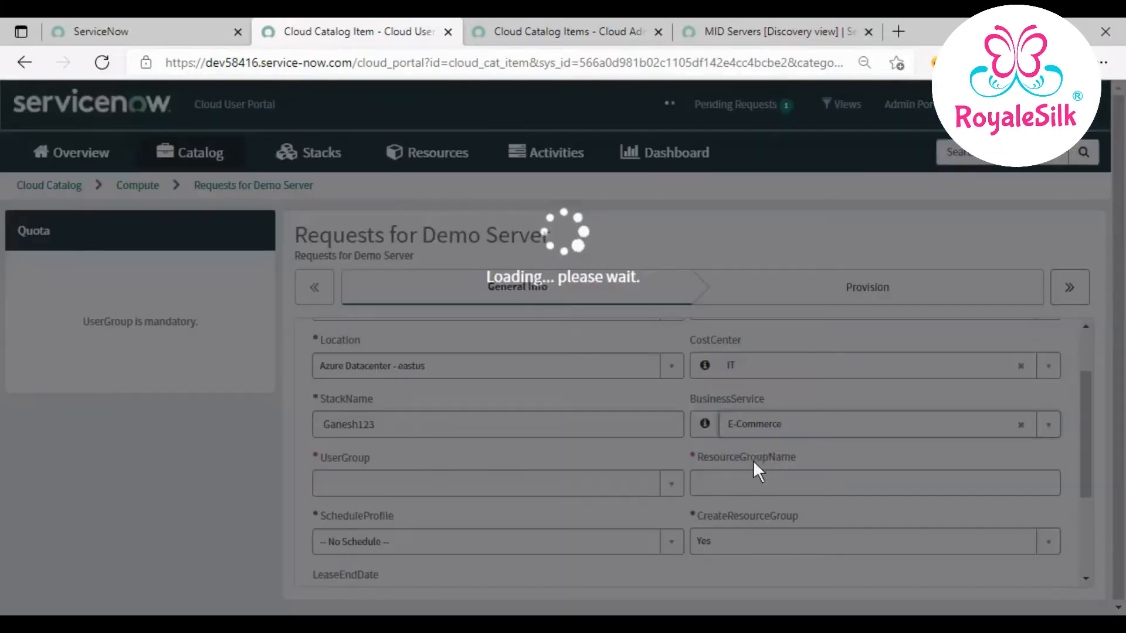
pyautogui.click(562, 483)
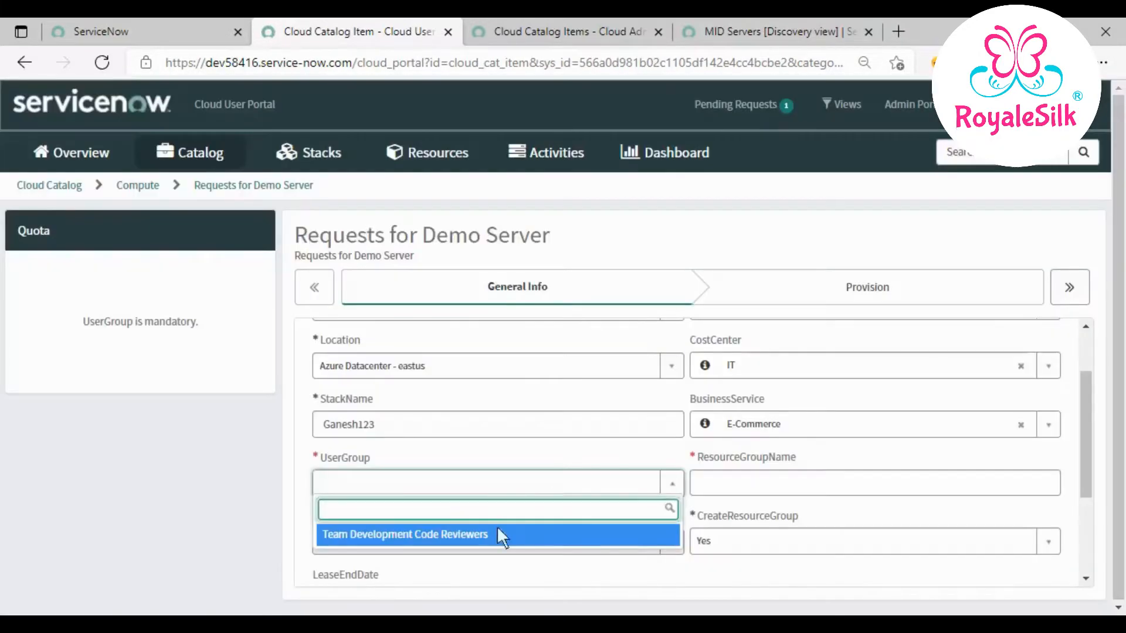
pyautogui.click(516, 533)
# - Set CreateResourceGroup to No and choose the existing Test001 resource group
pyautogui.click(850, 487)
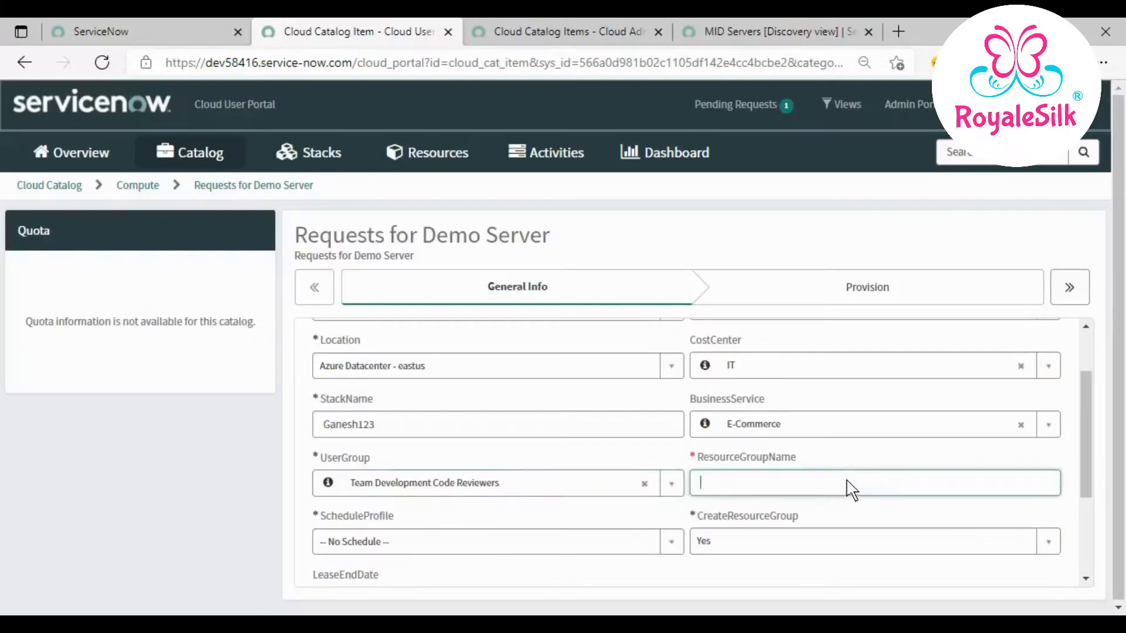
pyautogui.scroll(-1, 852, 489)
pyautogui.click(839, 502)
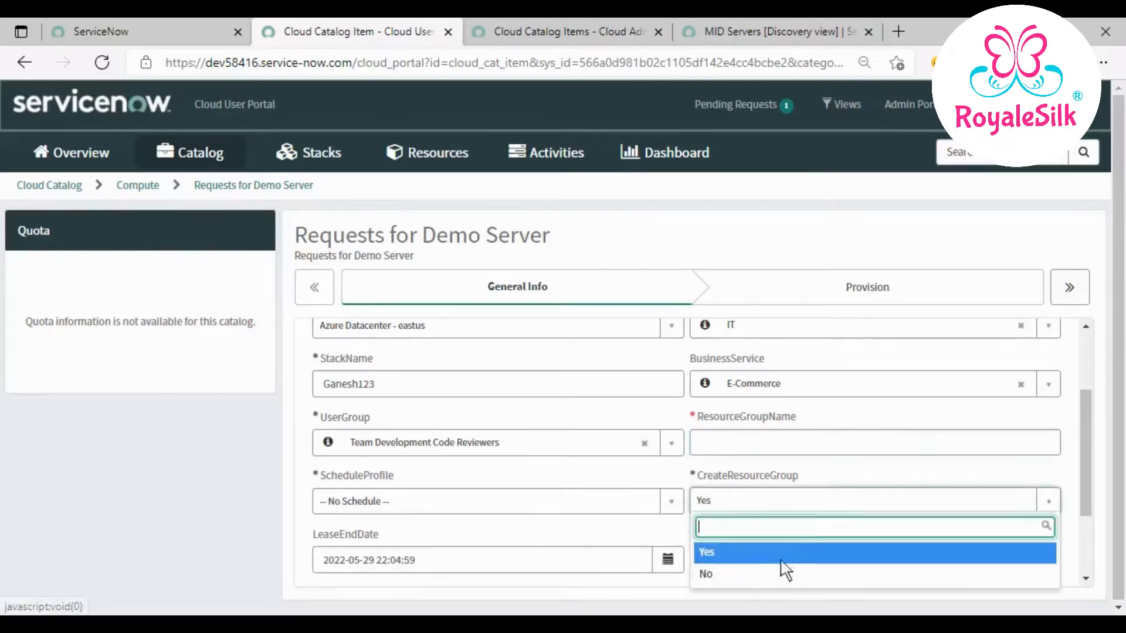
pyautogui.click(769, 574)
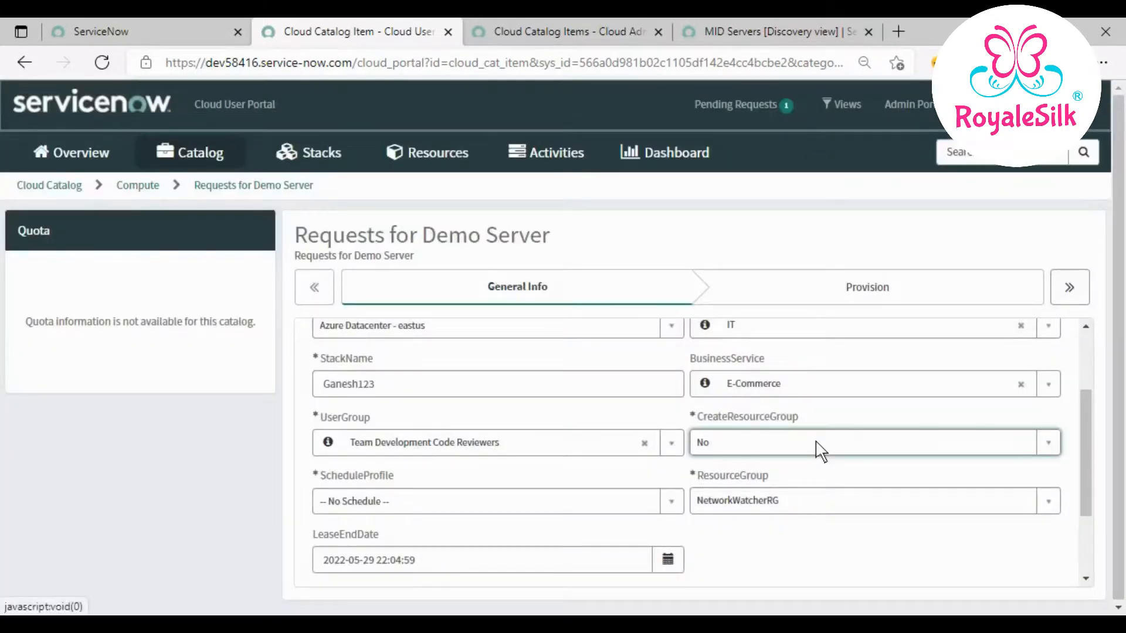
pyautogui.click(820, 452)
pyautogui.click(820, 451)
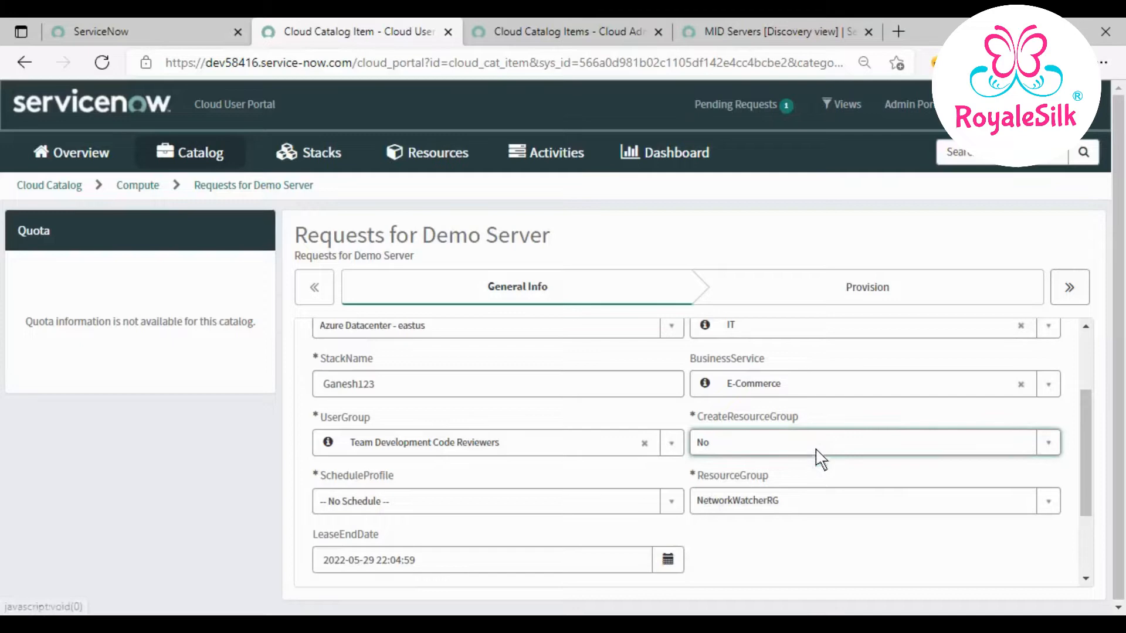
pyautogui.click(818, 503)
pyautogui.click(797, 476)
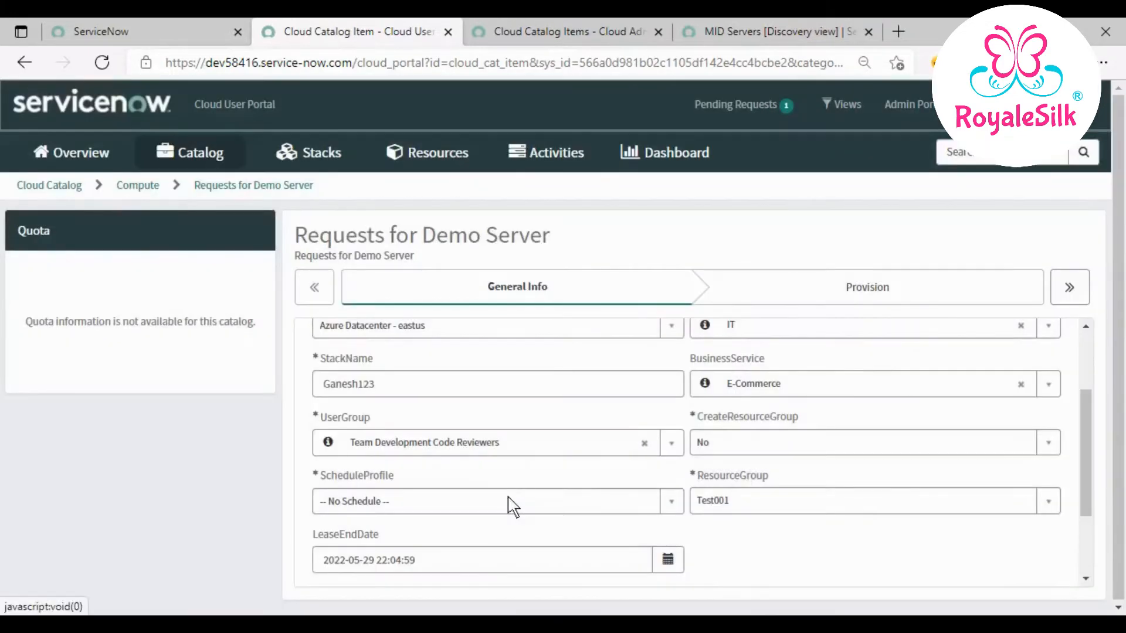
# - Choose the 8-5 weekdays schedule profile and advance to the Provision step
pyautogui.click(508, 501)
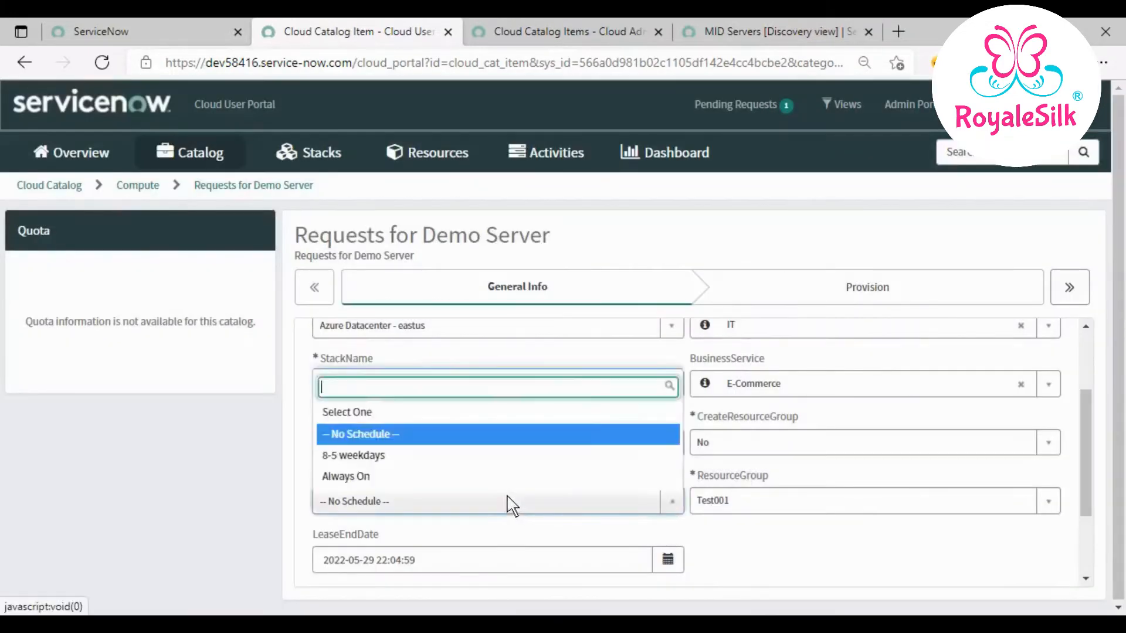
pyautogui.click(445, 455)
pyautogui.scroll(-2, 724, 558)
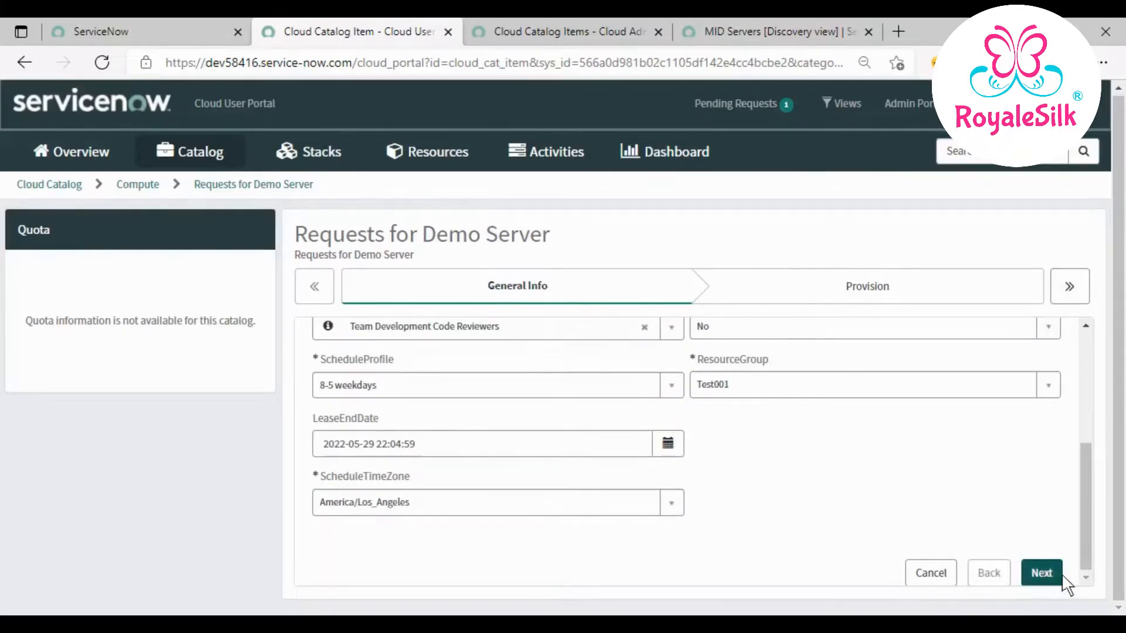
pyautogui.click(1042, 573)
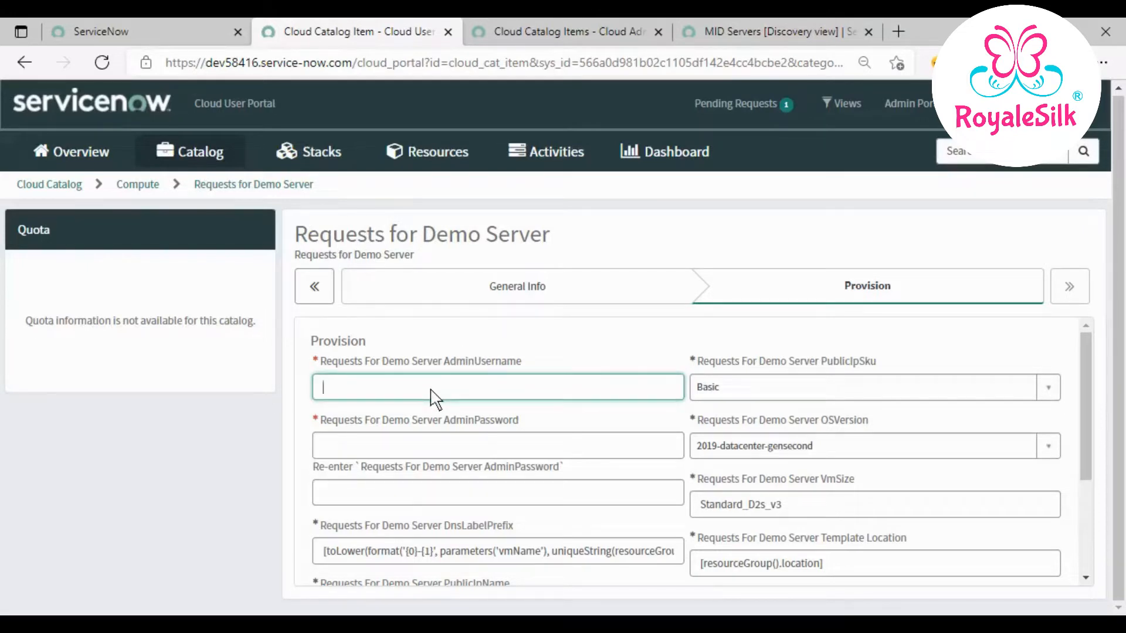
# - Enter the admin username, then type and confirm the admin password
pyautogui.write('Ganesh123')
pyautogui.click(432, 444)
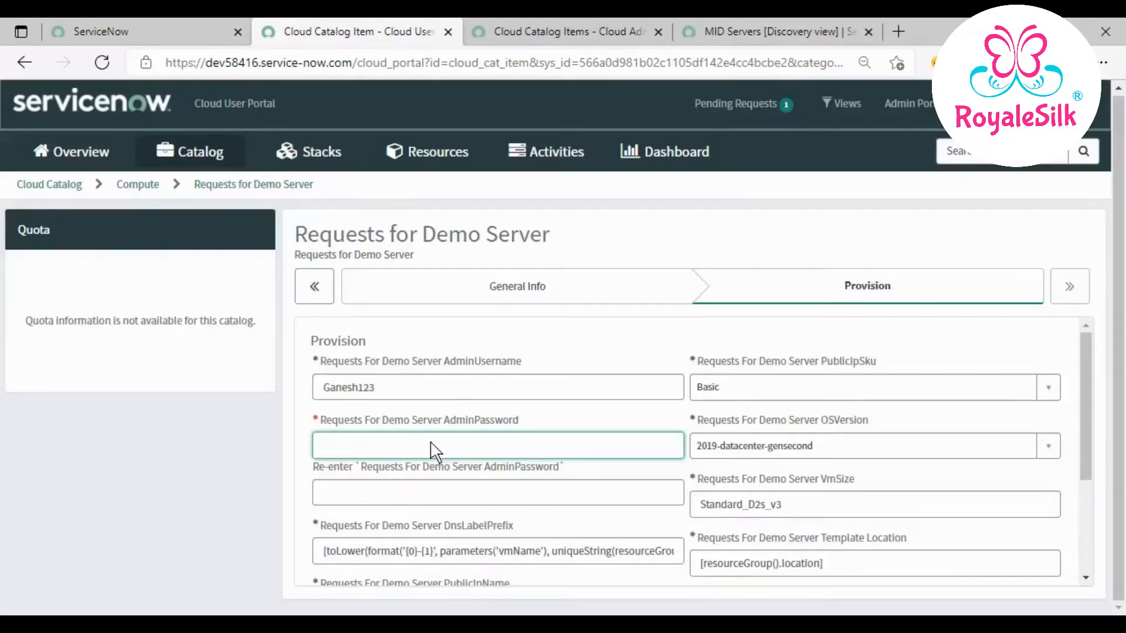
pyautogui.write('••')
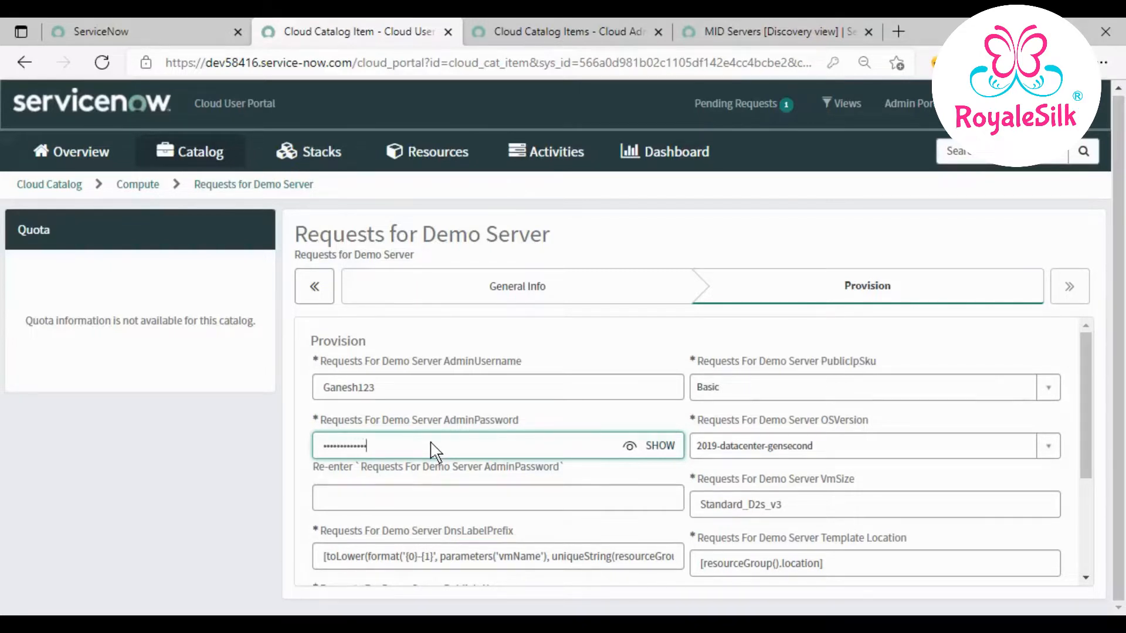
pyautogui.click(406, 493)
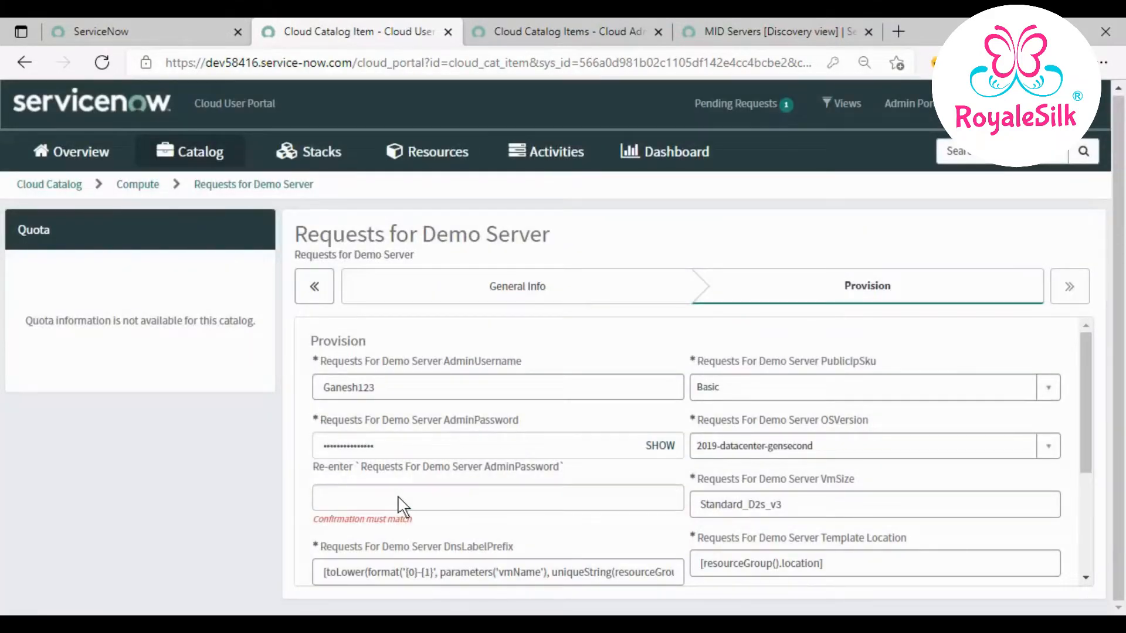
pyautogui.write('G•••••••••••••')
pyautogui.click(461, 518)
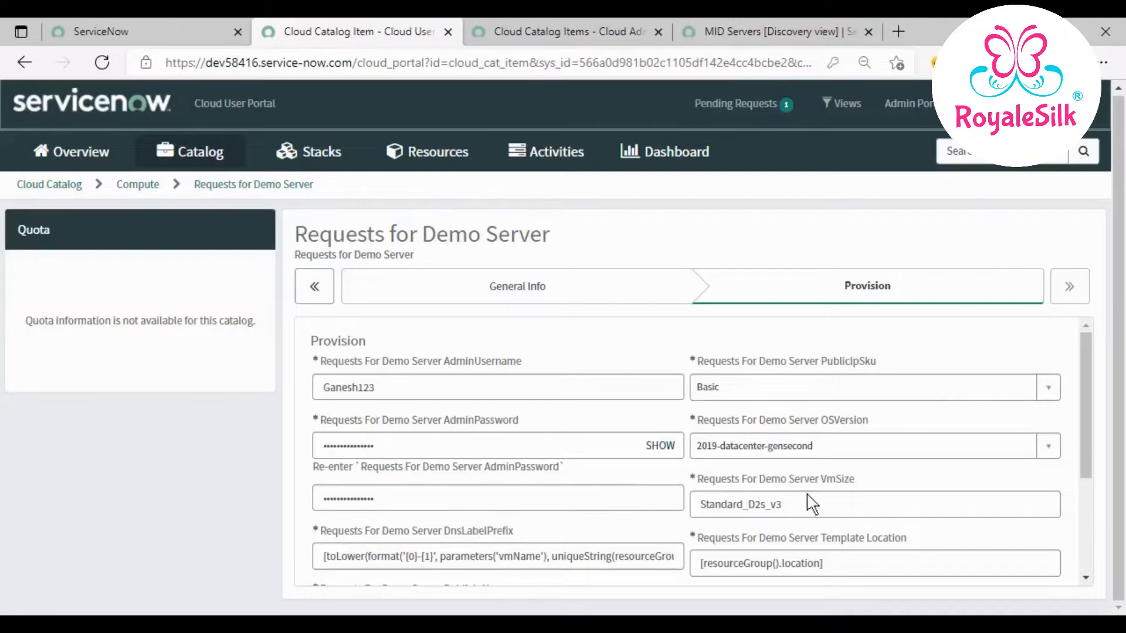
# - Append the admin username to PublicIpName and replace simple-vm in VmName with it
pyautogui.scroll(-2, 812, 504)
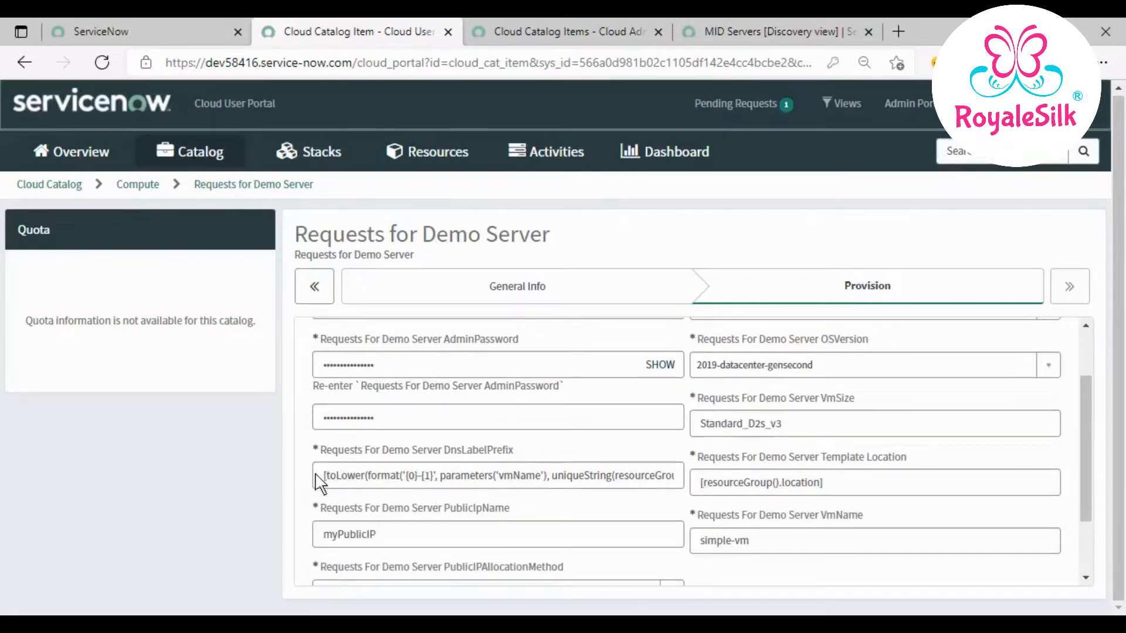
pyautogui.scroll(-1, 411, 504)
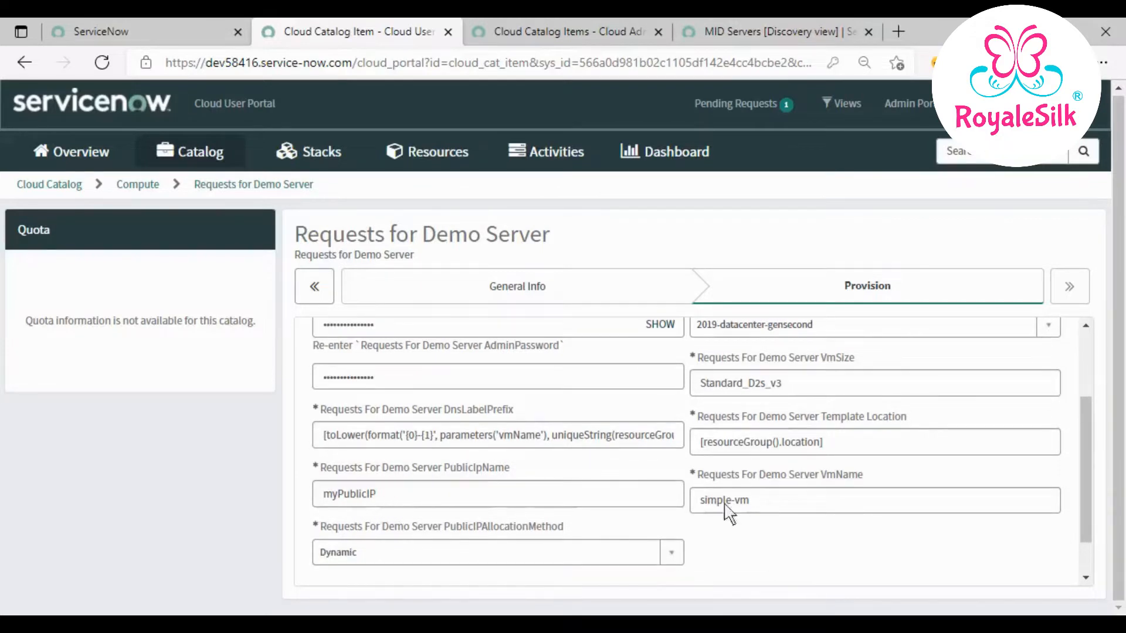
pyautogui.click(495, 501)
pyautogui.write('Ganesh123')
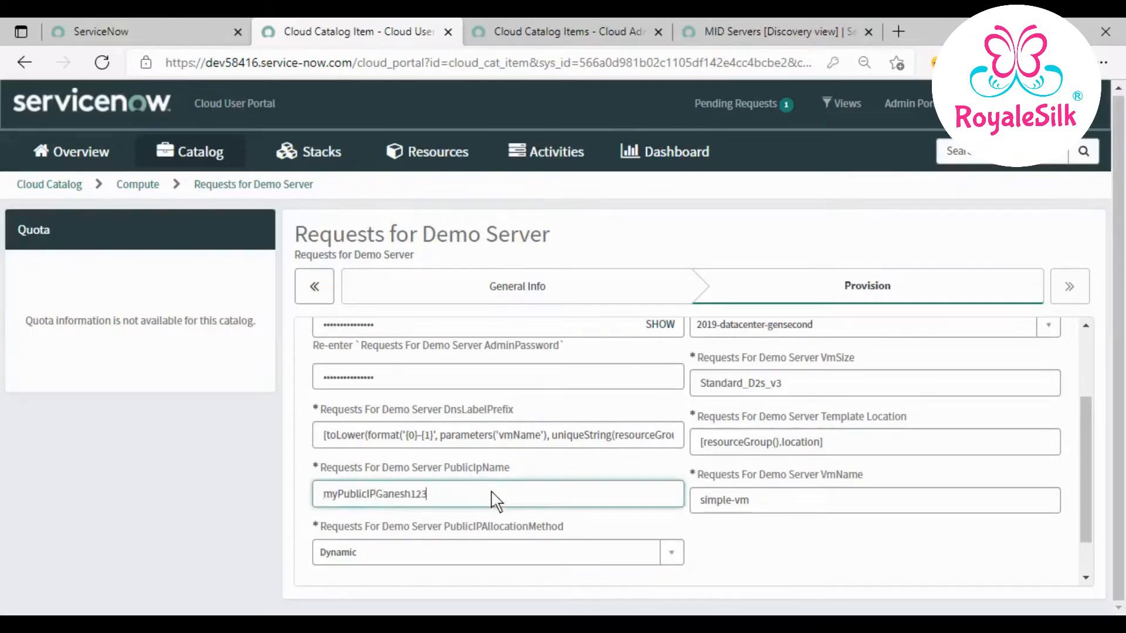
pyautogui.doubleClick(779, 494)
pyautogui.moveTo(768, 499); pyautogui.dragTo(619, 505)
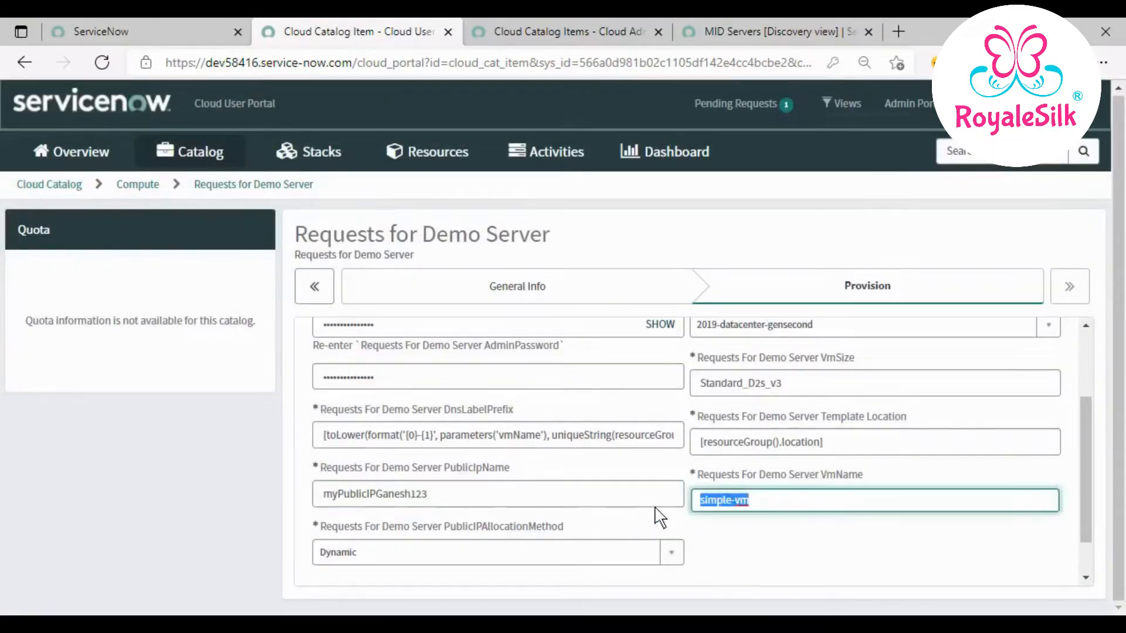
pyautogui.write('Ganesh123')
pyautogui.scroll(-1, 694, 505)
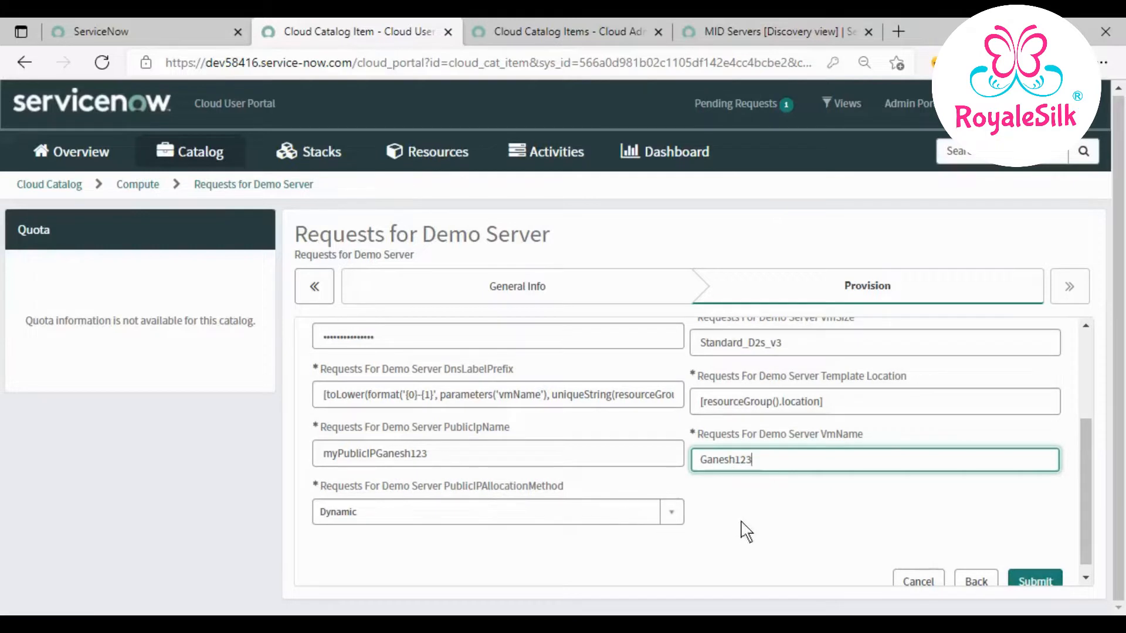
pyautogui.scroll(4, 745, 531)
pyautogui.scroll(-4, 745, 531)
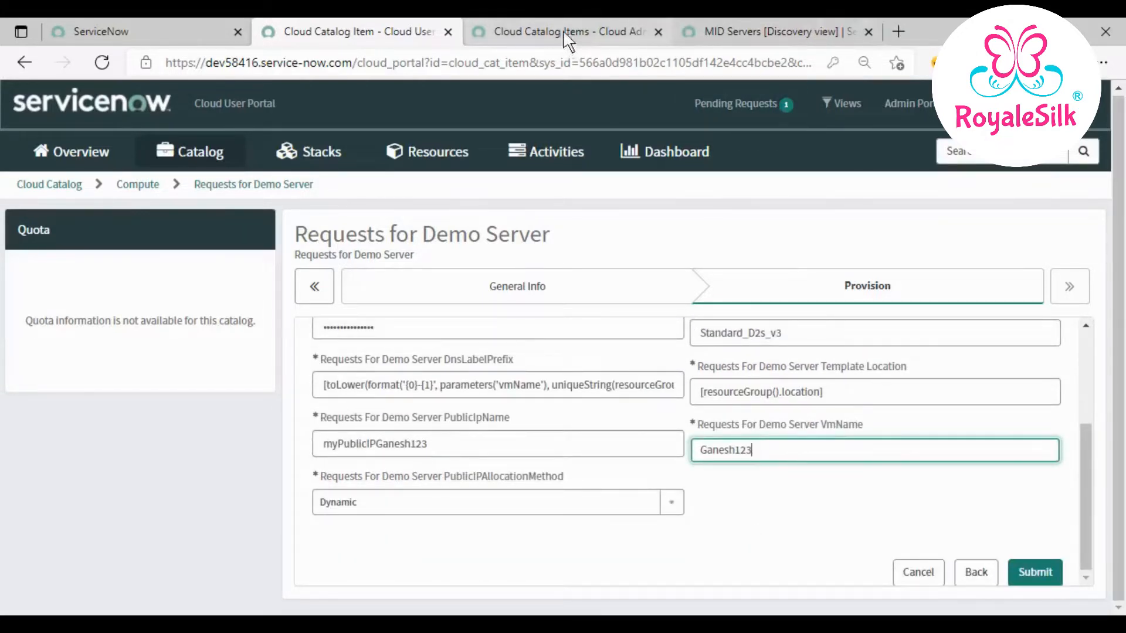
pyautogui.click(721, 33)
# - Refresh the MID Servers list, confirm MID400 shows Up, and return to the Demo Server form
pyautogui.rightClick(666, 107)
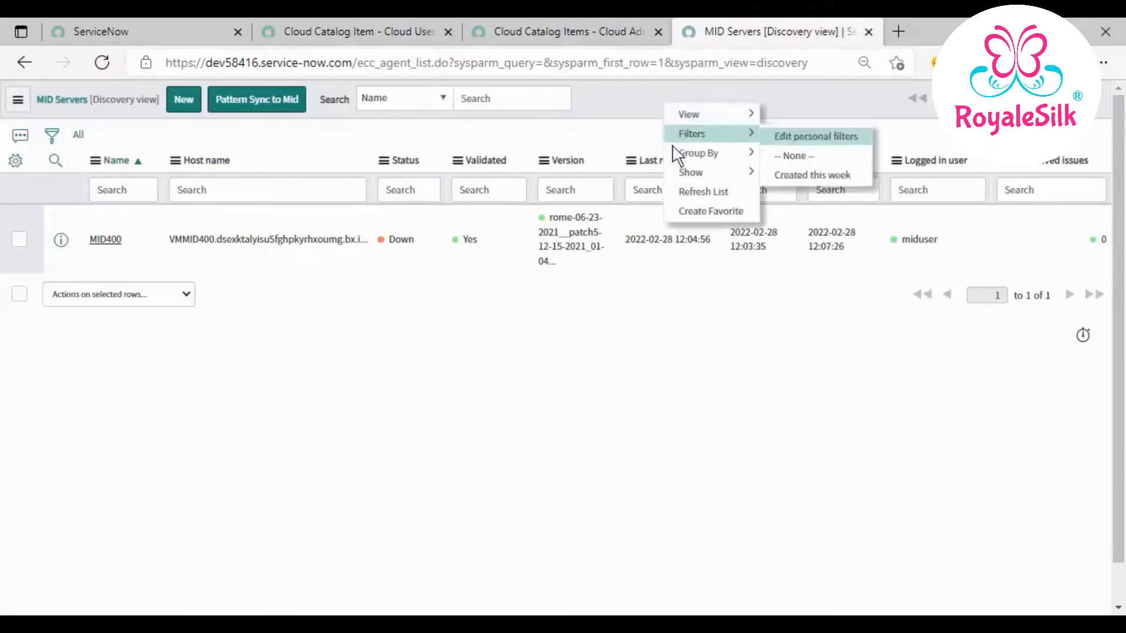
pyautogui.click(686, 194)
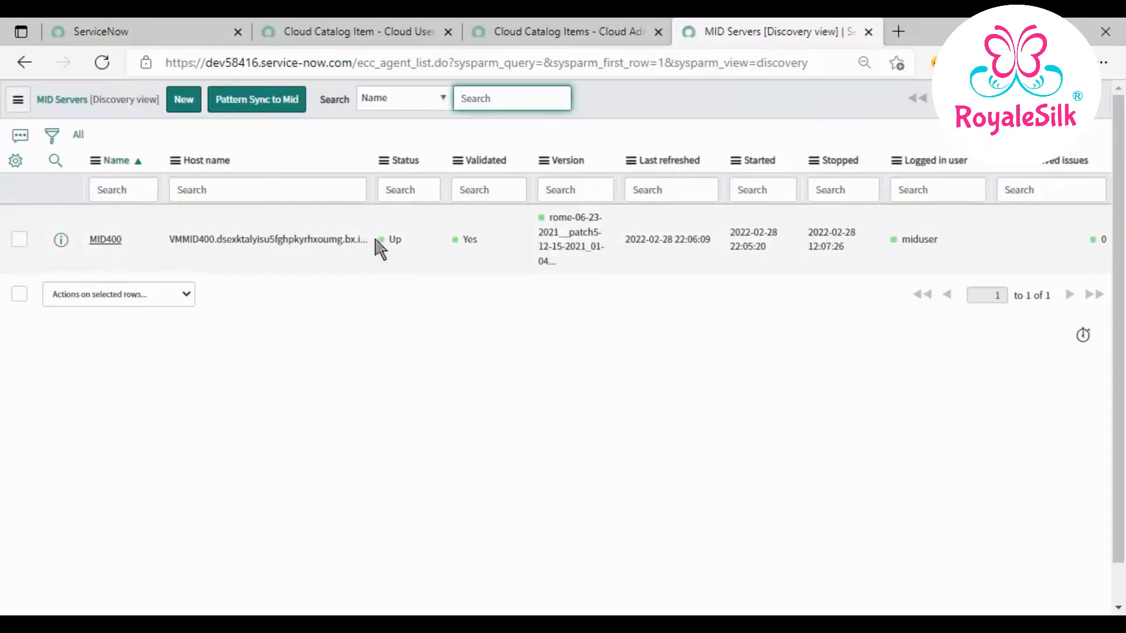
pyautogui.click(394, 242)
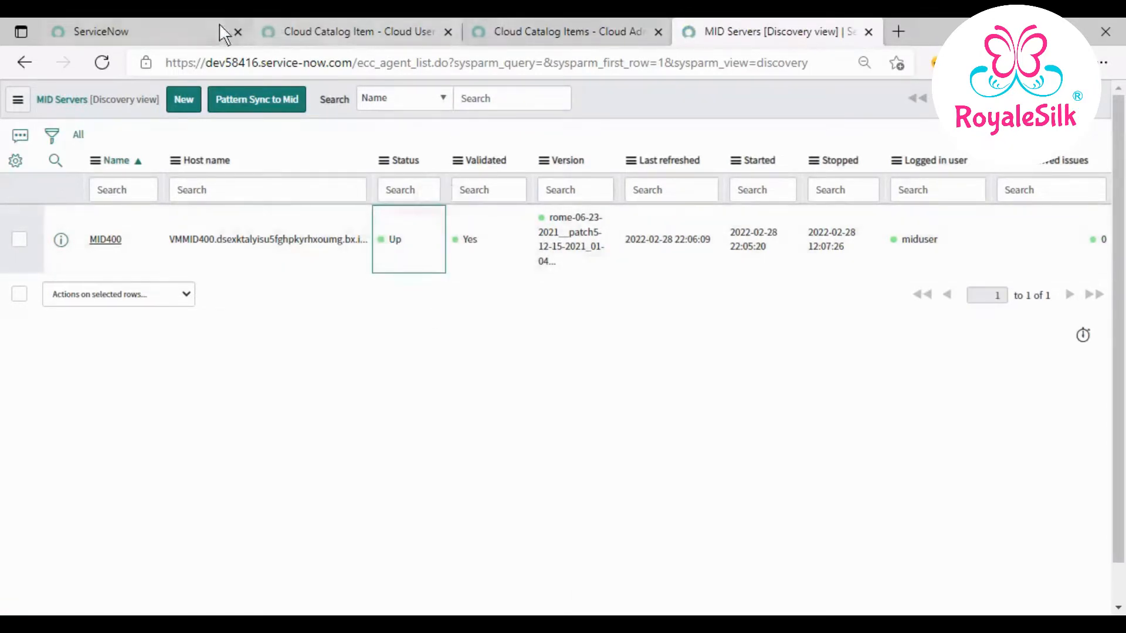
pyautogui.click(181, 30)
pyautogui.click(352, 32)
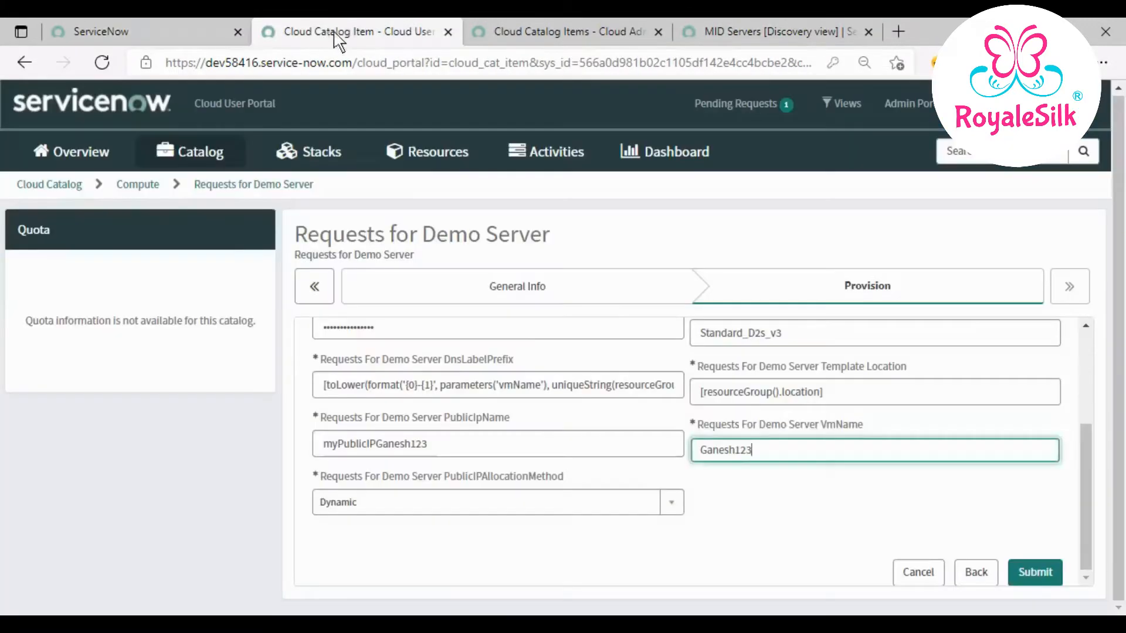
# - Submit the Demo Server request; its stack then fails with an InvalidResourceLocation error
pyautogui.click(1036, 570)
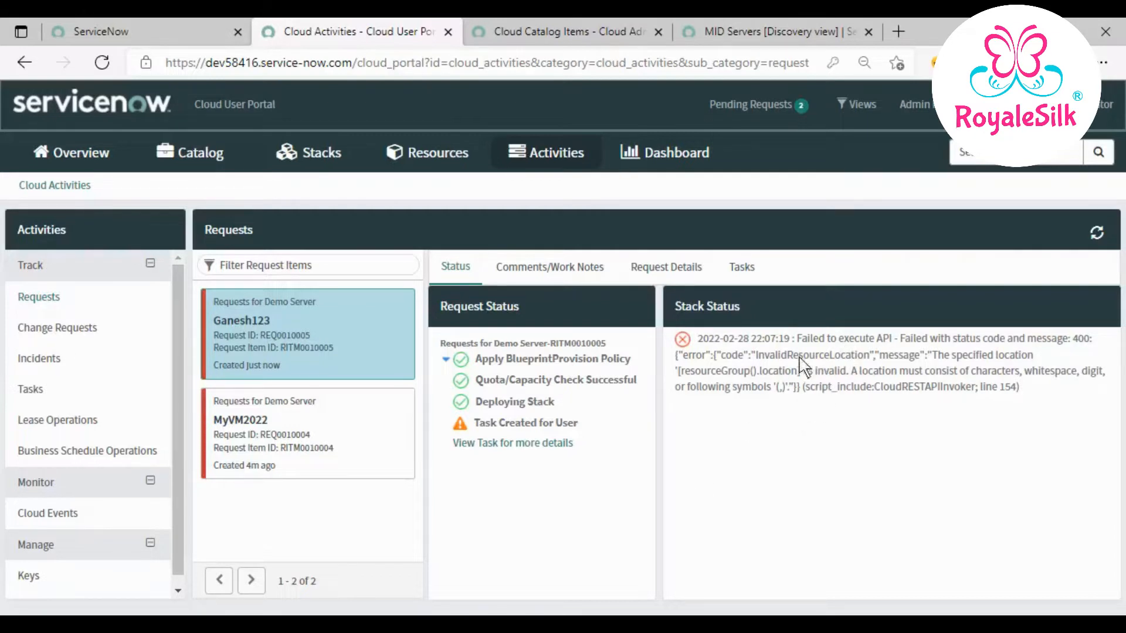
# - Go from the portal home through Launch a Stack to a new Requests for Demo Server form
pyautogui.moveTo(698, 340); pyautogui.dragTo(1075, 405)
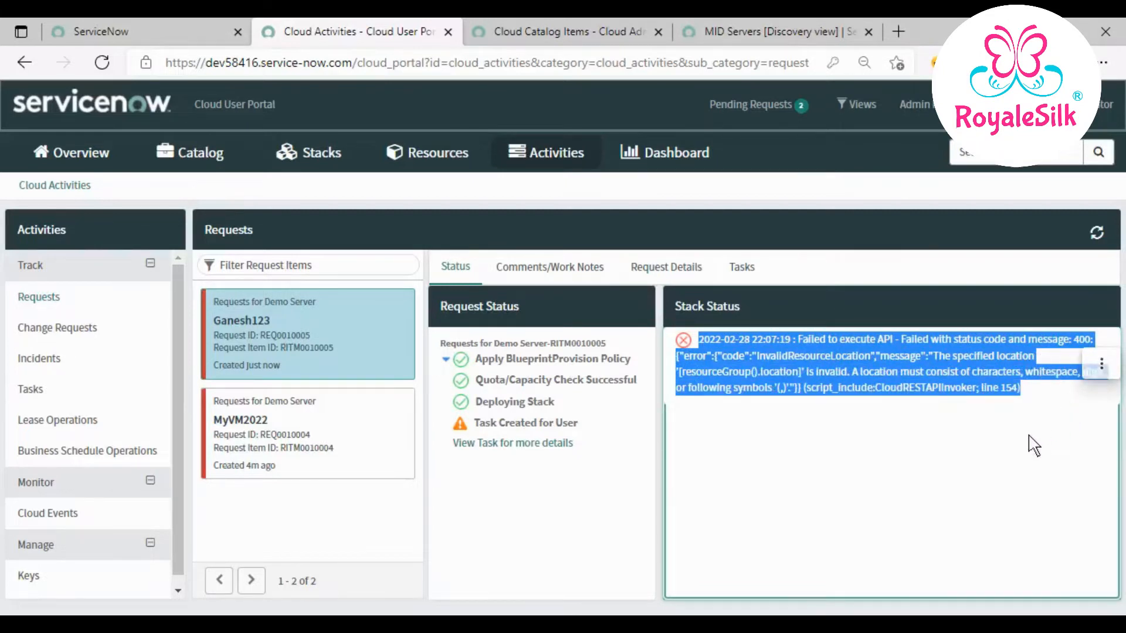
pyautogui.click(992, 463)
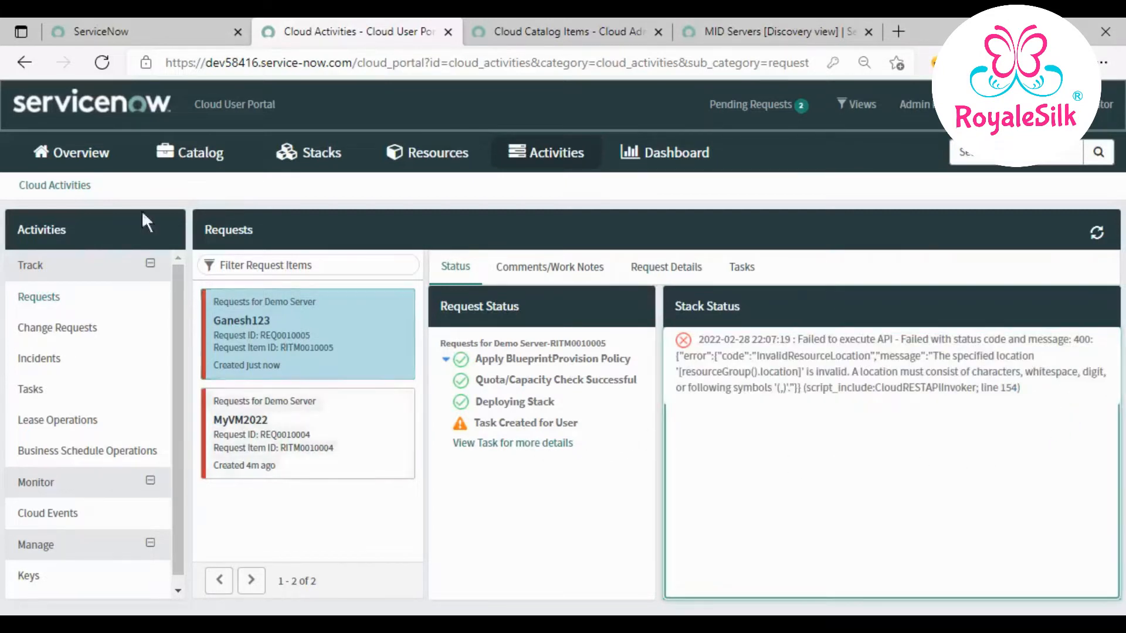
pyautogui.click(104, 107)
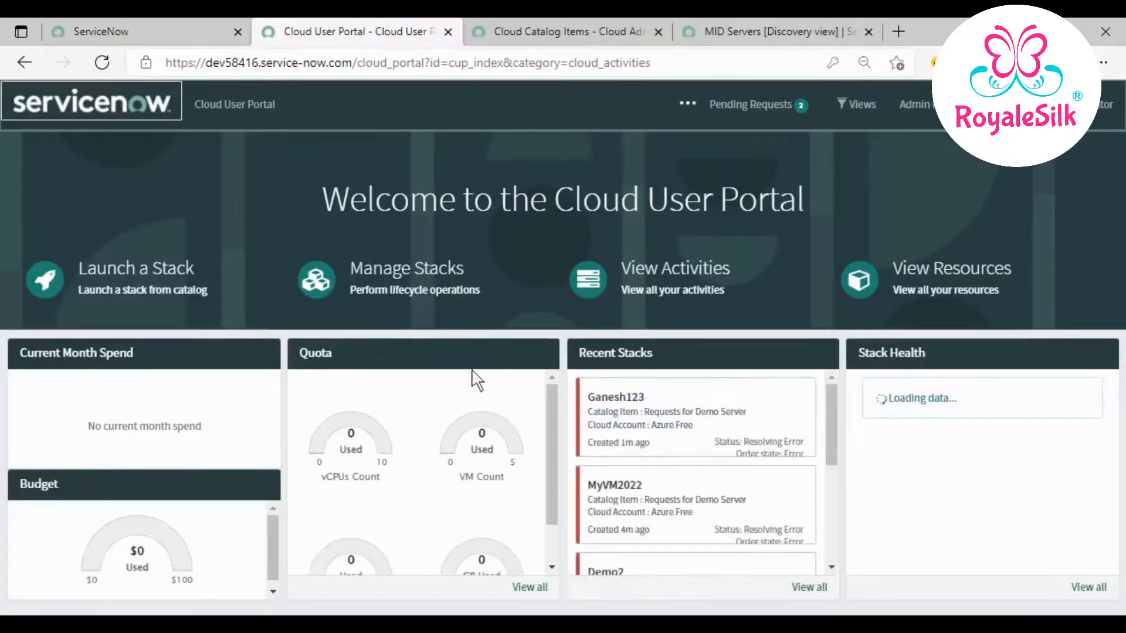
pyautogui.click(120, 263)
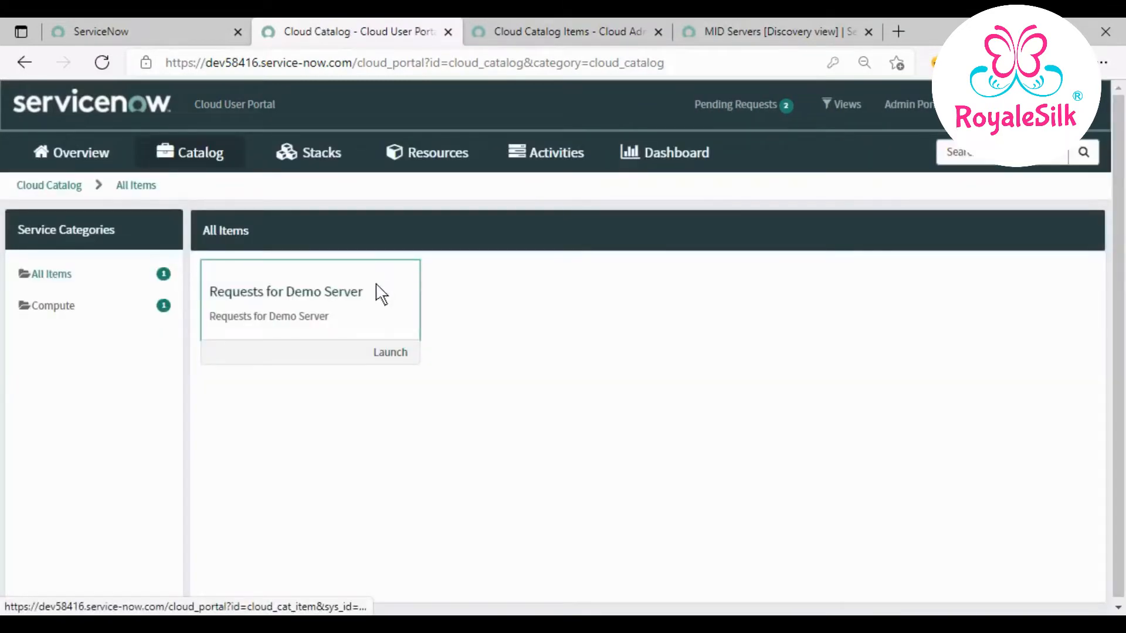
pyautogui.click(331, 320)
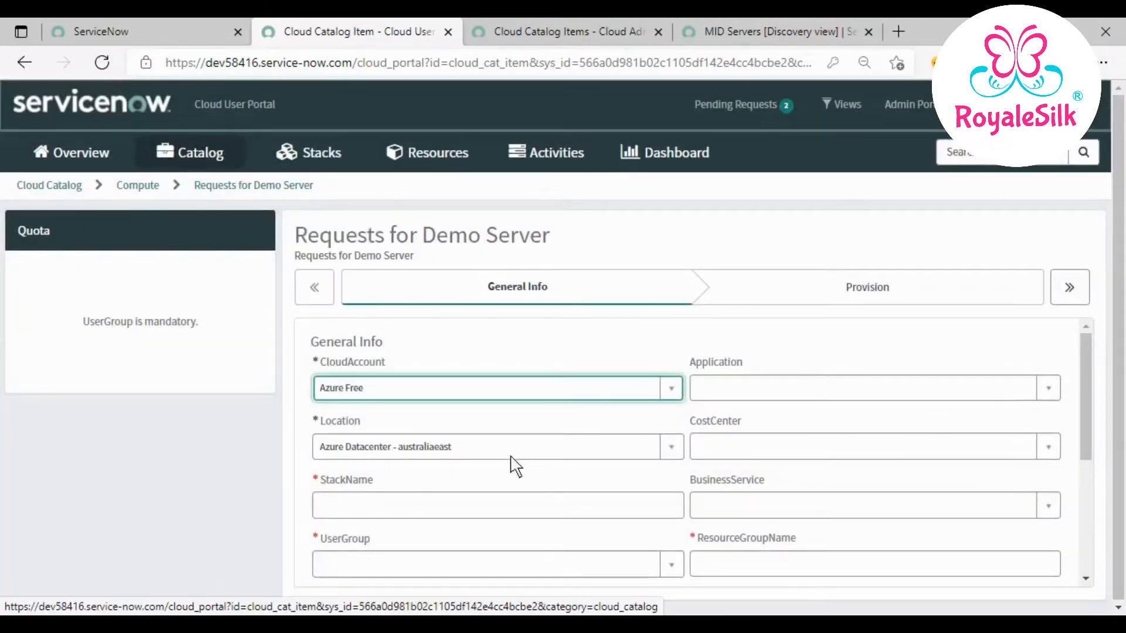
# - Set the location to Azure Datacenter - eastus and enter a new stack name
pyautogui.click(555, 444)
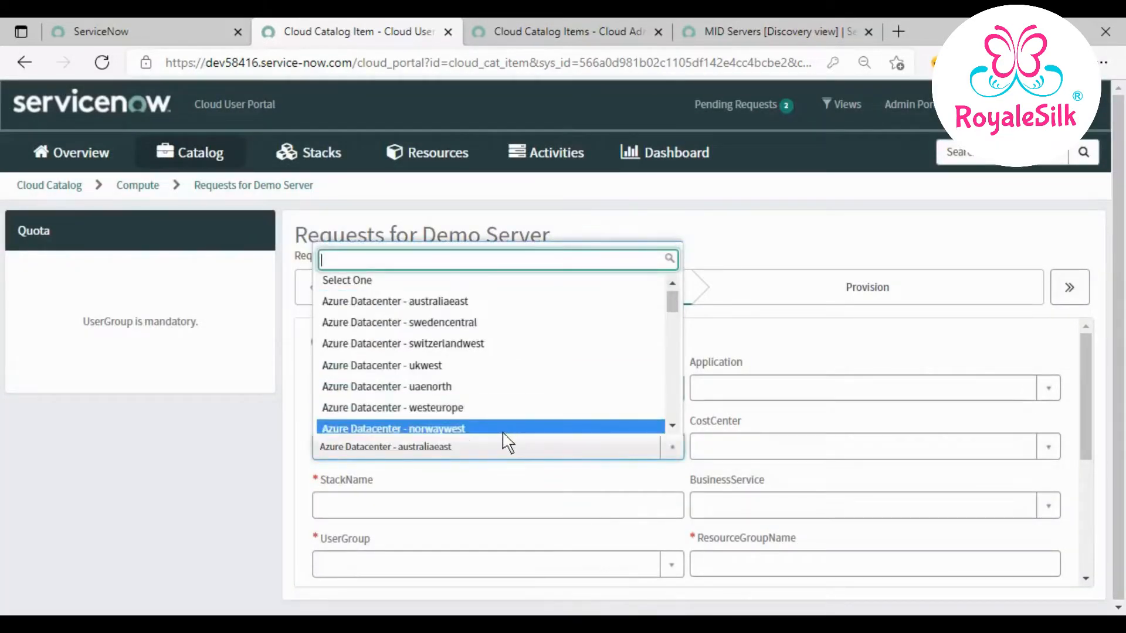
pyautogui.write('east')
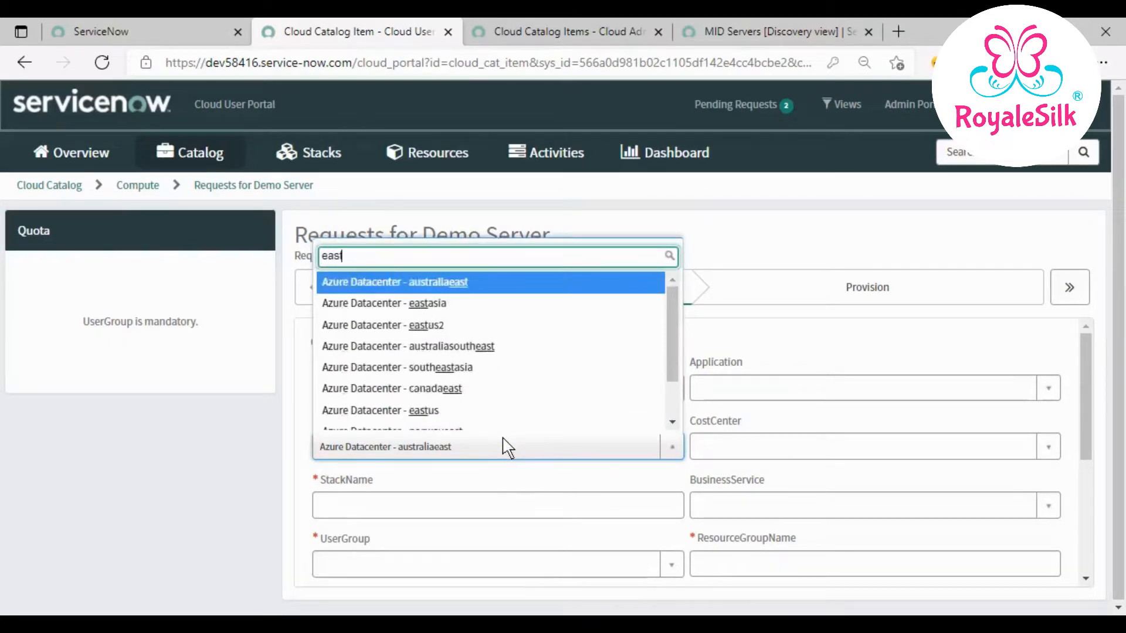
pyautogui.write('us')
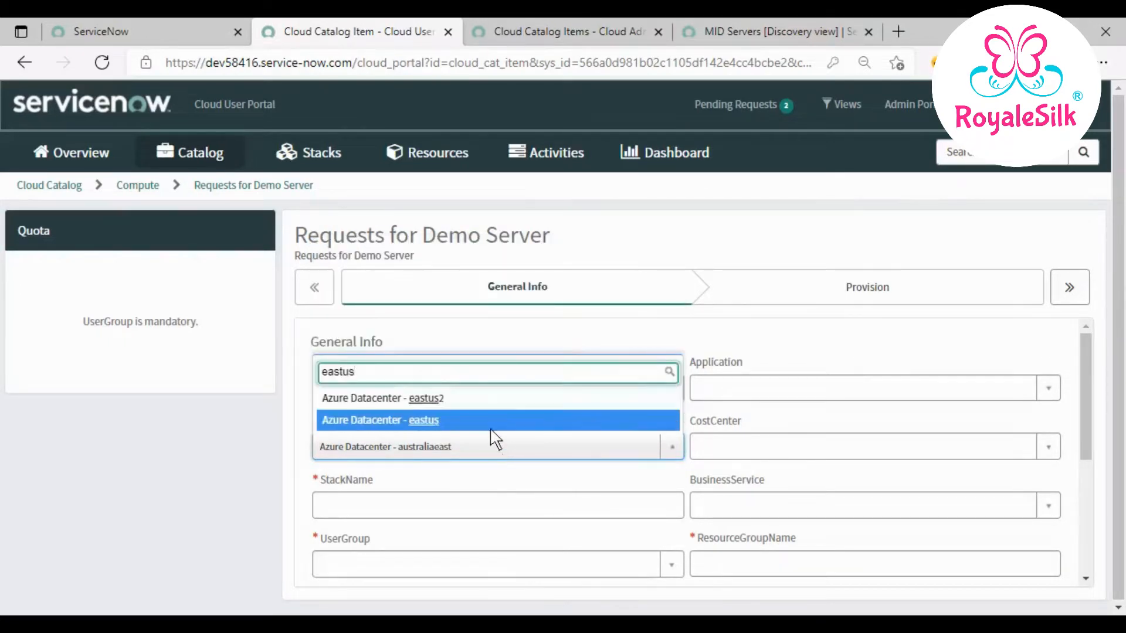
pyautogui.click(433, 426)
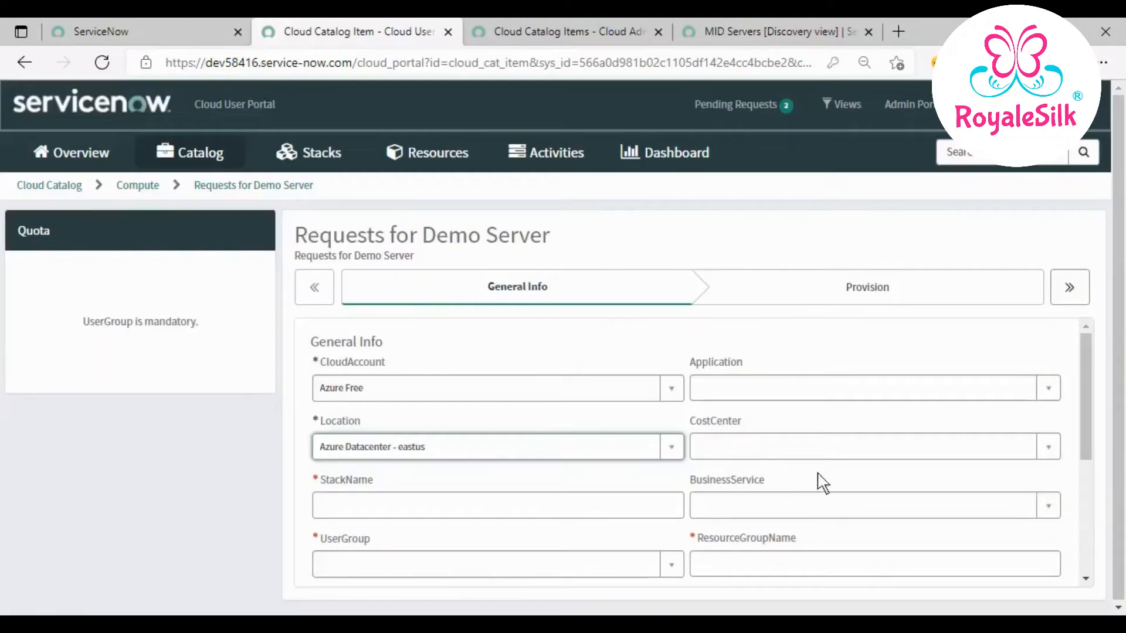
pyautogui.click(567, 516)
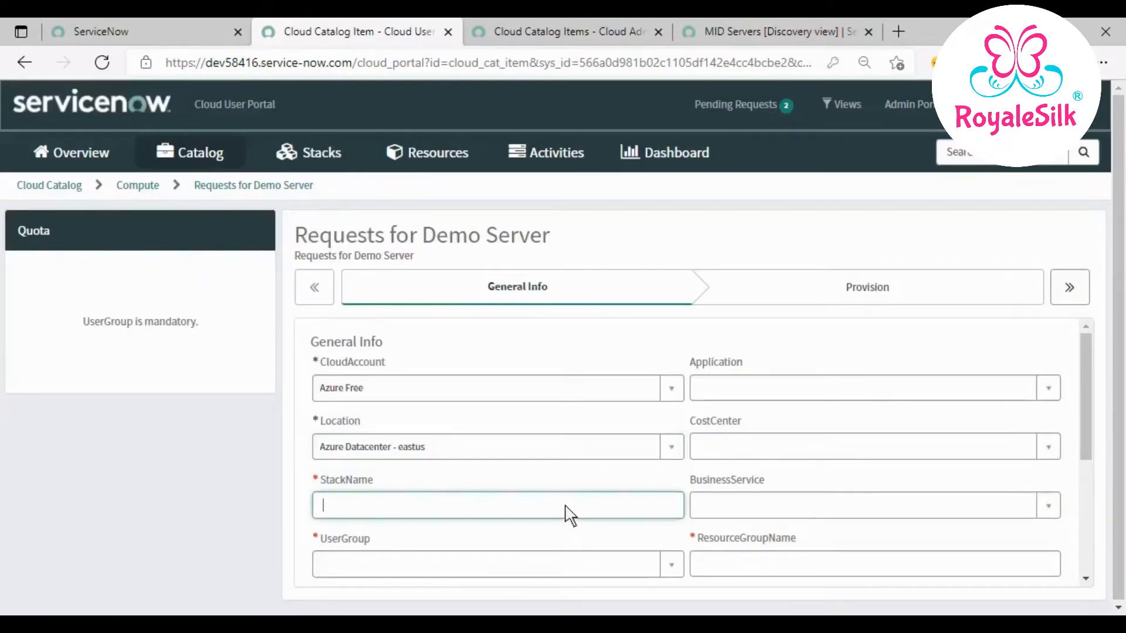
pyautogui.write('Ganesh123')
pyautogui.scroll(-1, 603, 495)
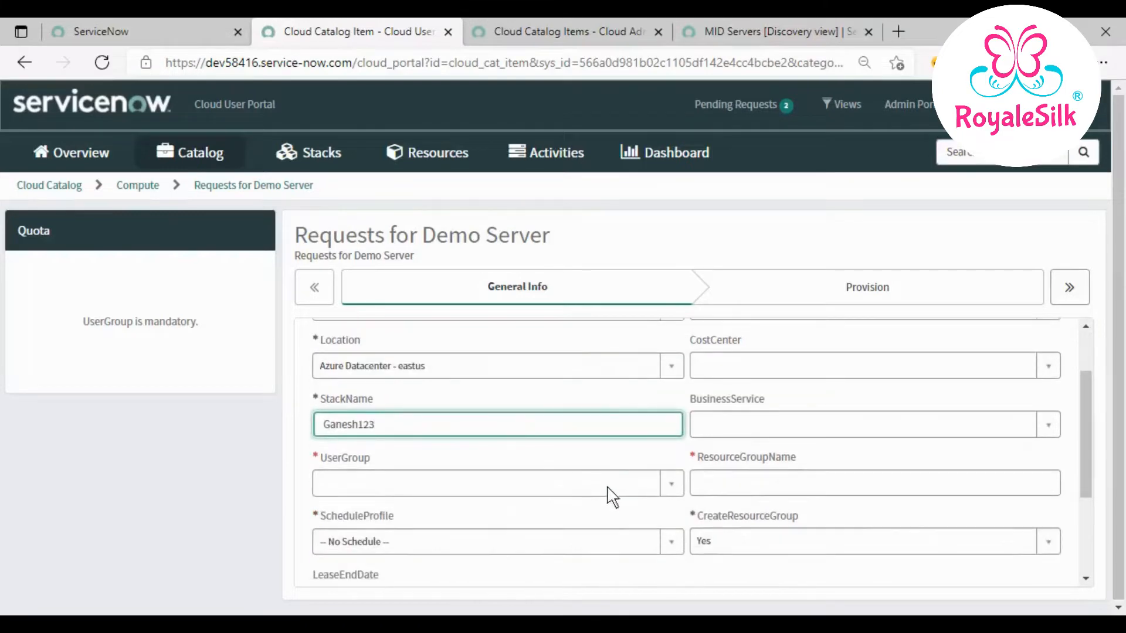
# - Choose user group Team Development Code Reviewers, existing resource group Test001, and the 8-5 weekdays schedule
pyautogui.click(599, 485)
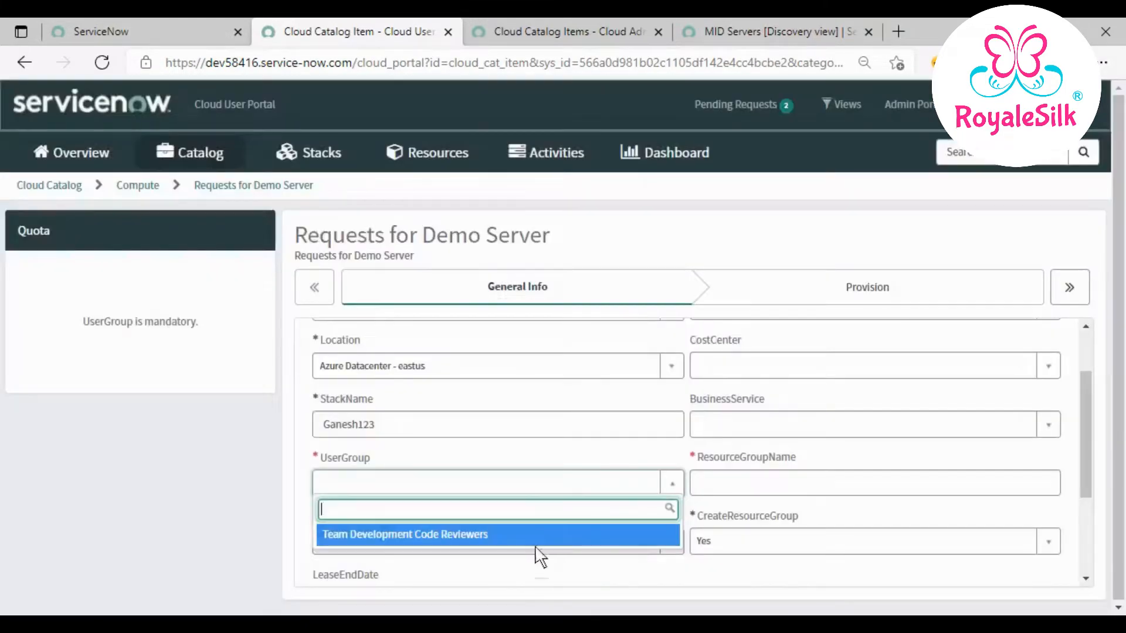
pyautogui.click(543, 535)
pyautogui.click(806, 490)
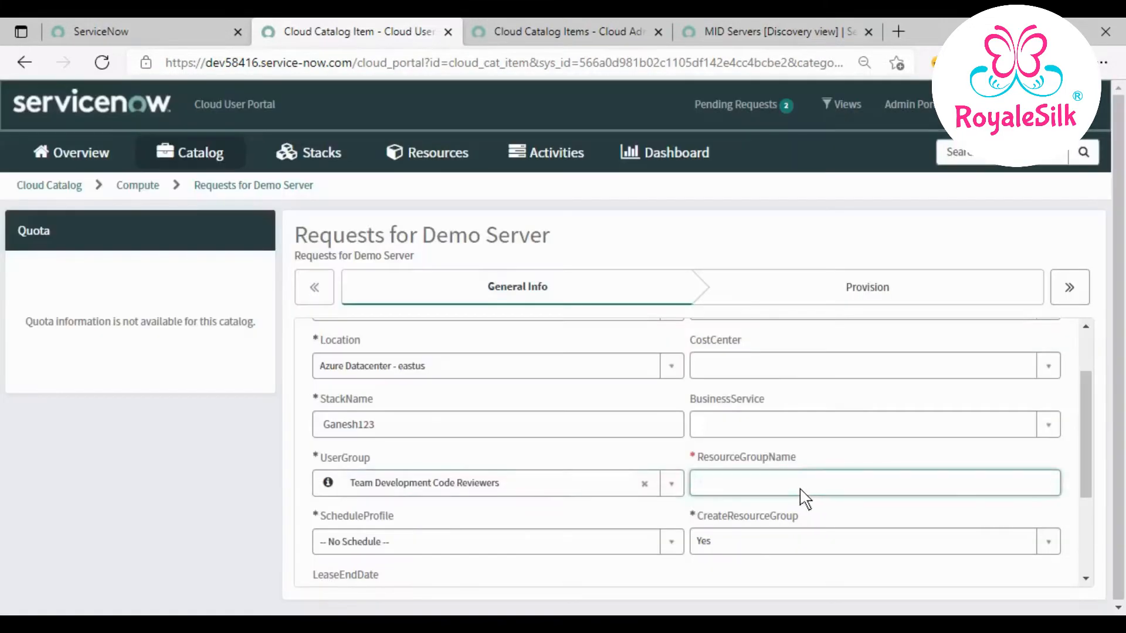
pyautogui.click(787, 542)
pyautogui.click(768, 515)
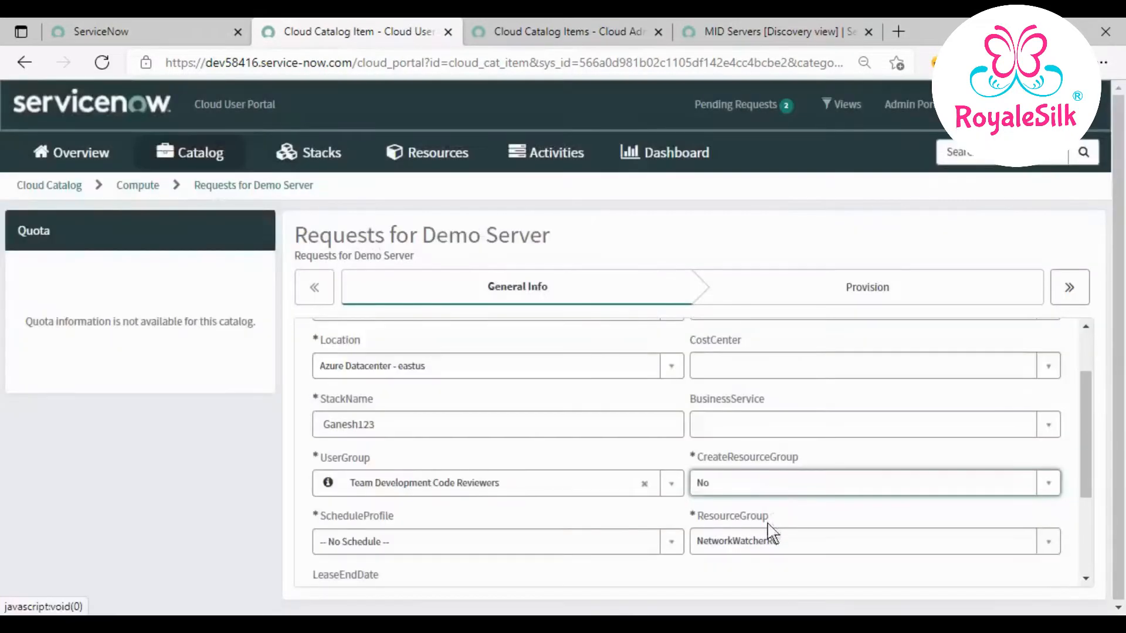
pyautogui.click(772, 532)
pyautogui.click(758, 512)
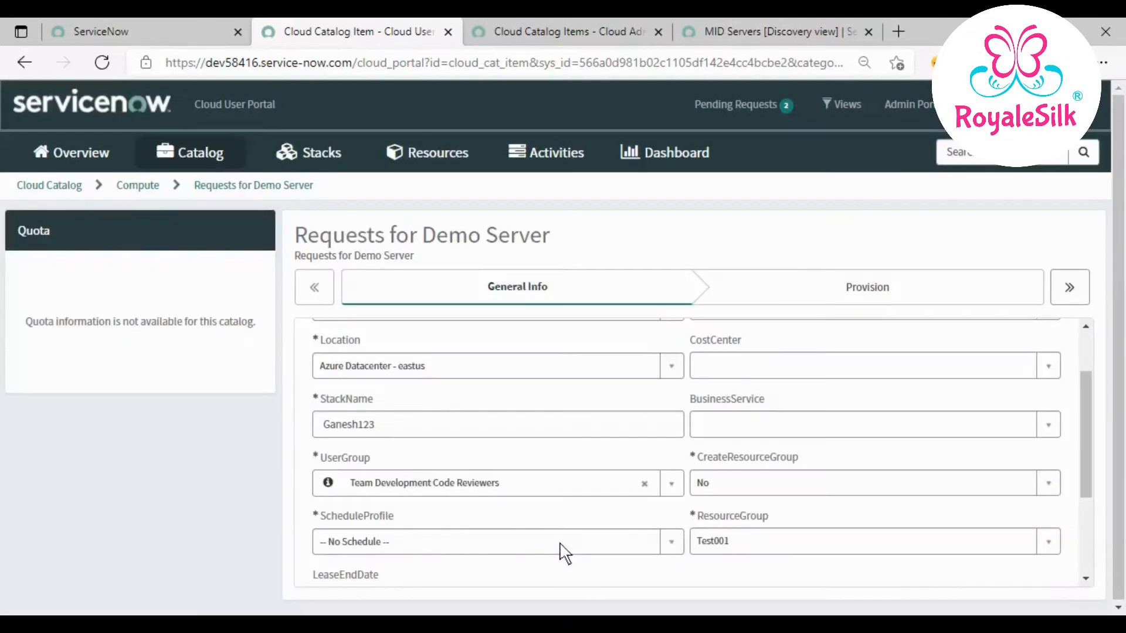
pyautogui.click(560, 542)
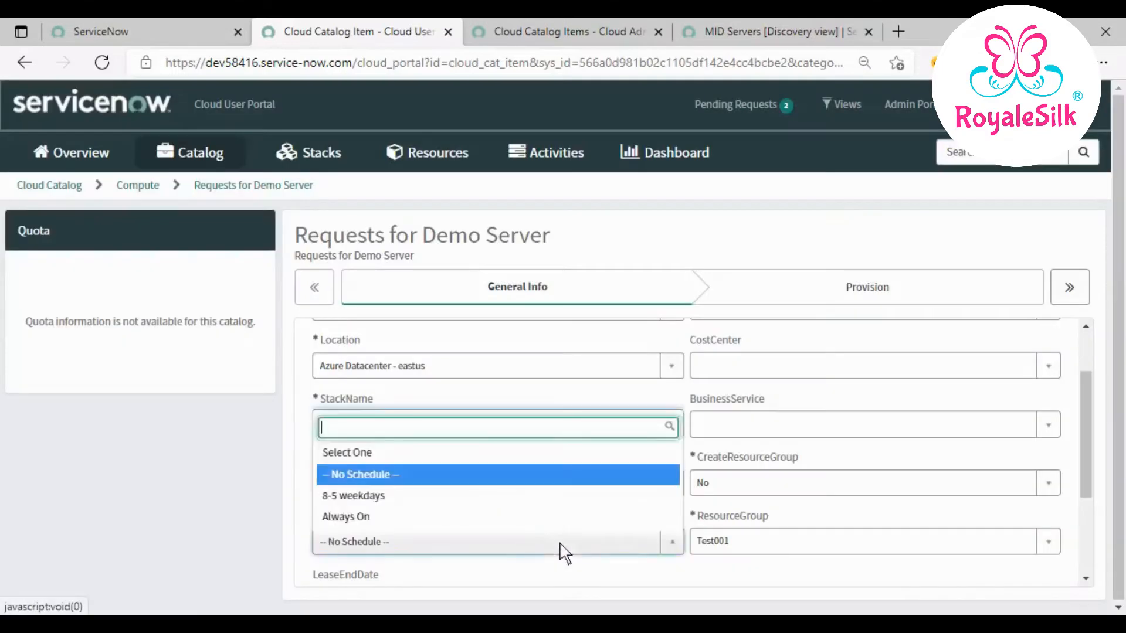
pyautogui.click(518, 496)
pyautogui.scroll(-1, 585, 529)
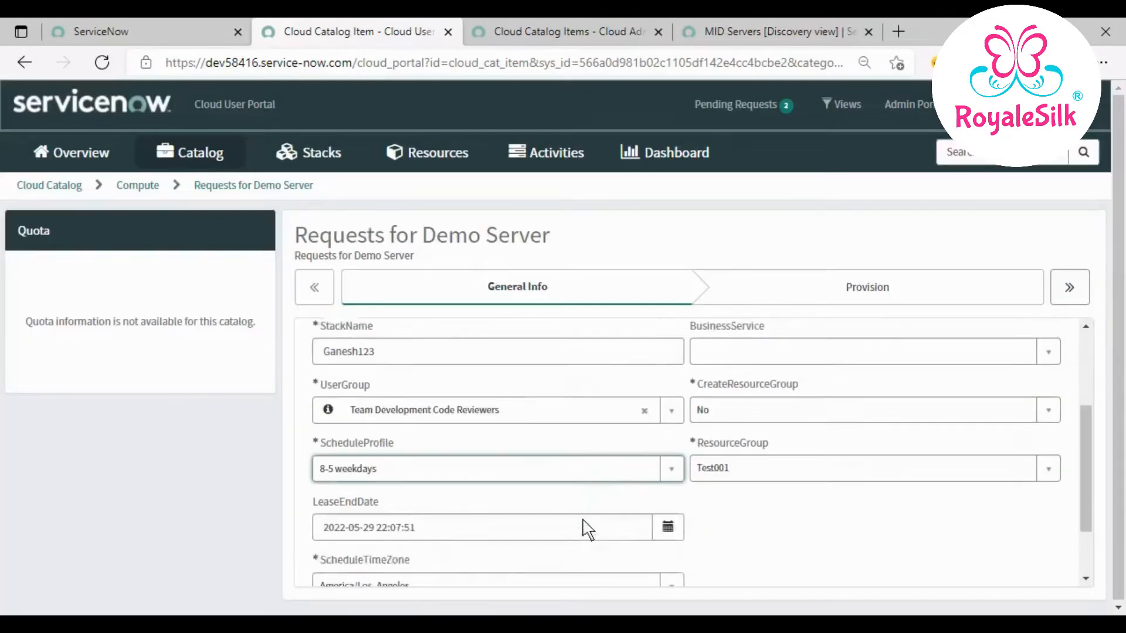
pyautogui.scroll(-1, 584, 529)
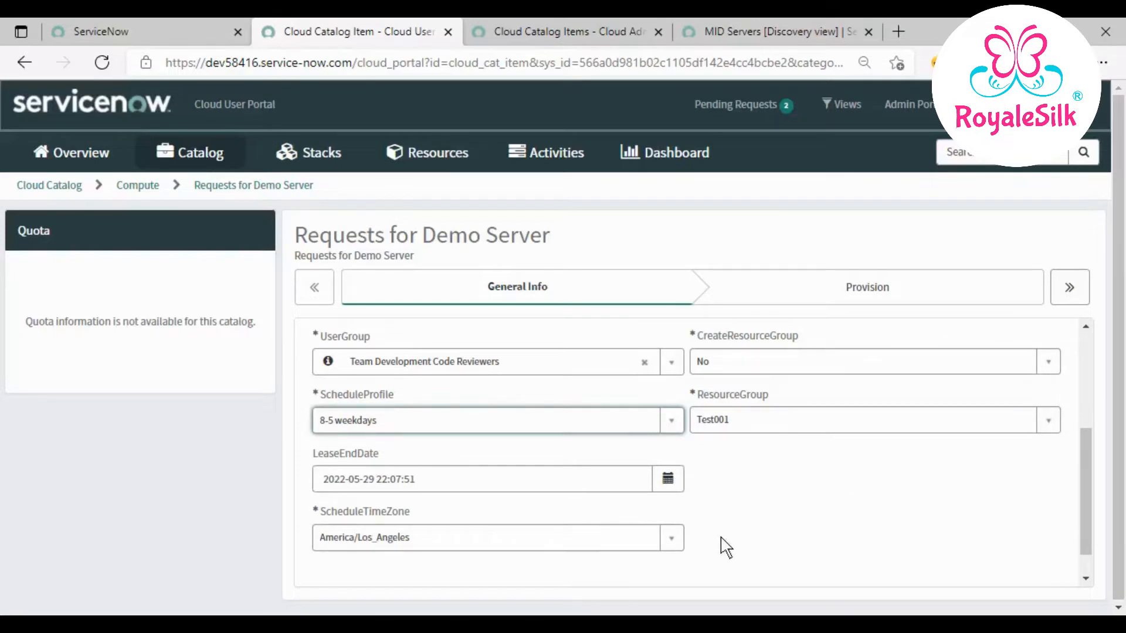
pyautogui.scroll(-1, 997, 572)
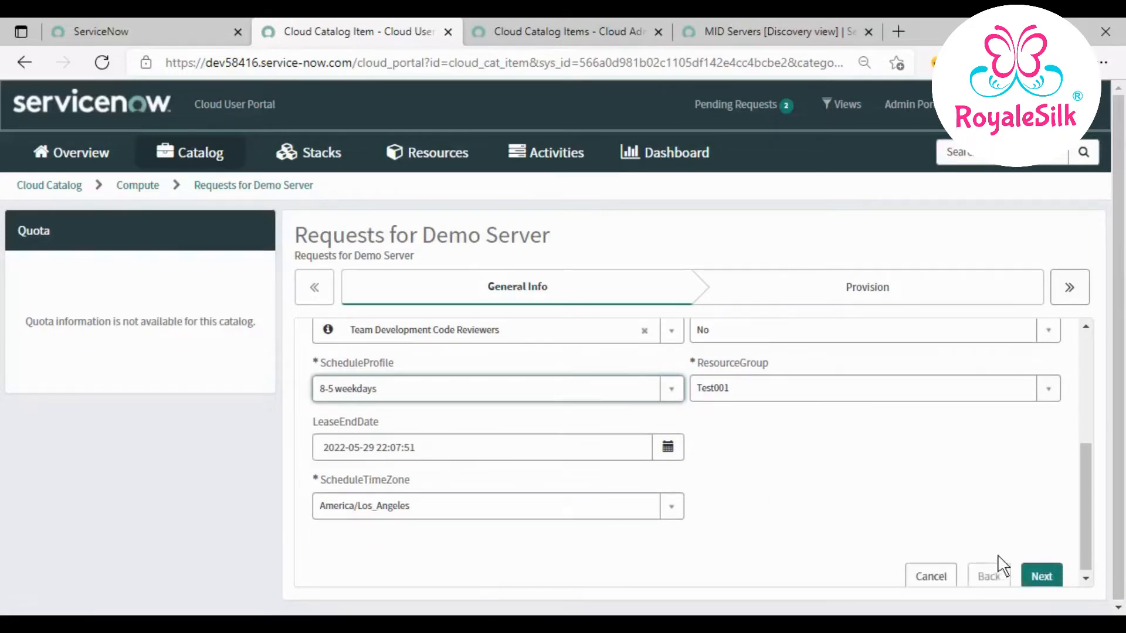
# - On the Provision step, enter the admin username, the admin password and its confirmation
pyautogui.click(1042, 574)
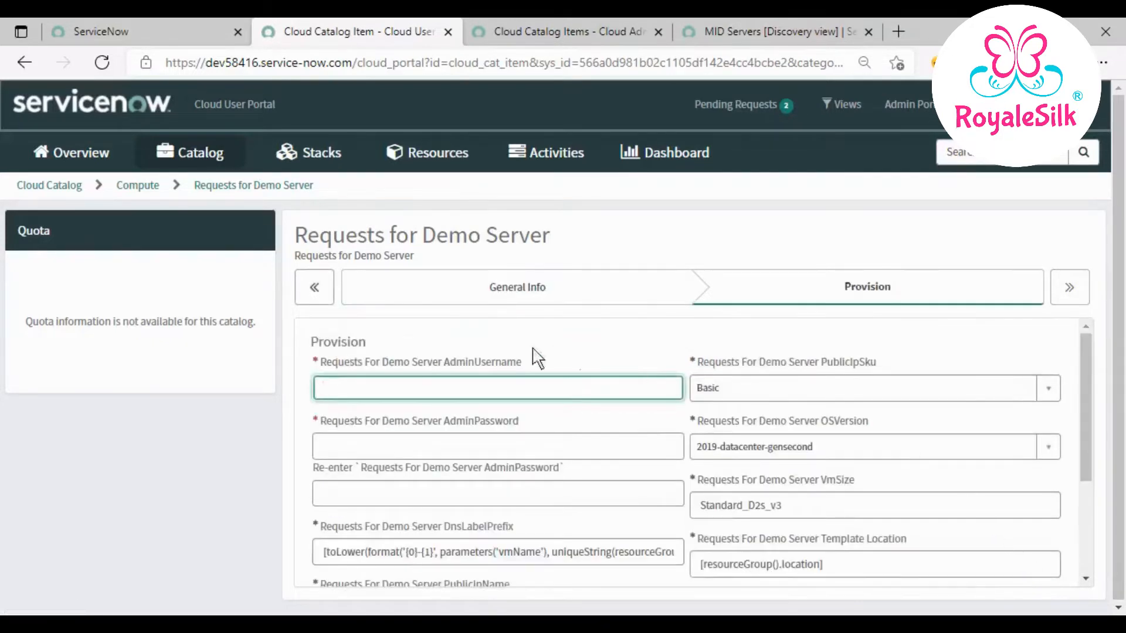
pyautogui.write('Ganesh123')
pyautogui.click(457, 449)
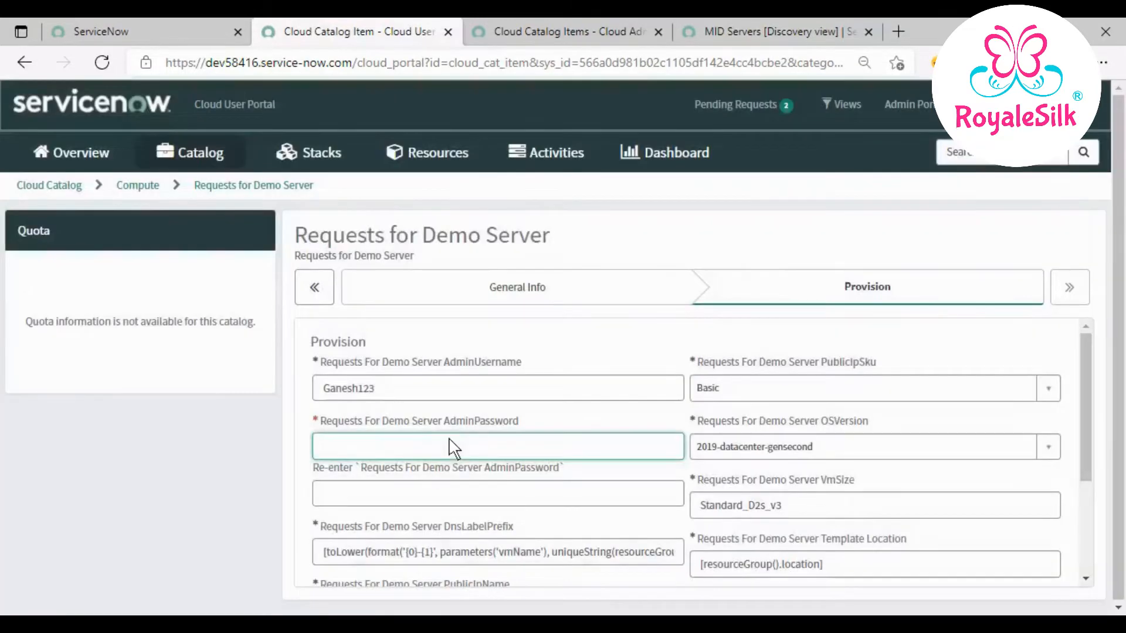
pyautogui.write('•••••')
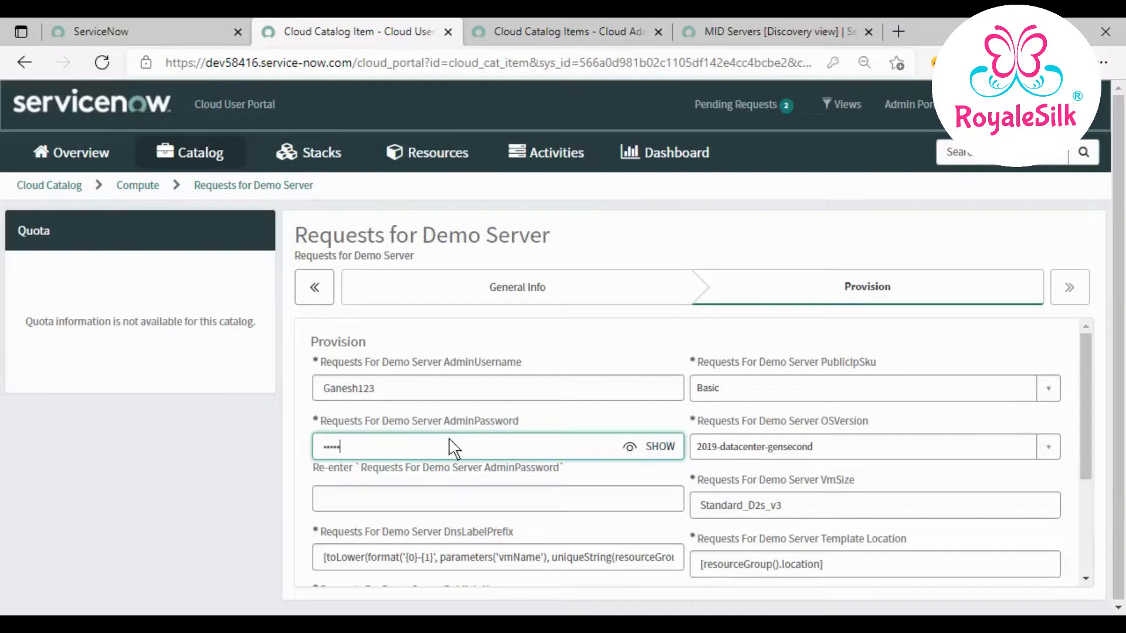
pyautogui.write('•')
pyautogui.click(445, 501)
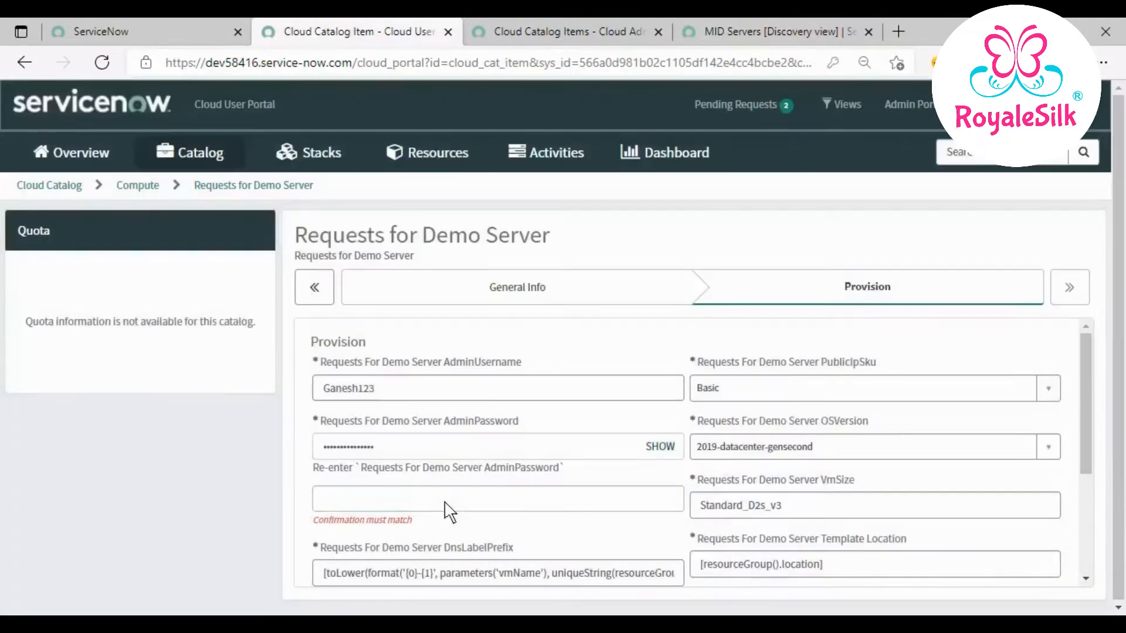
pyautogui.write('••••••')
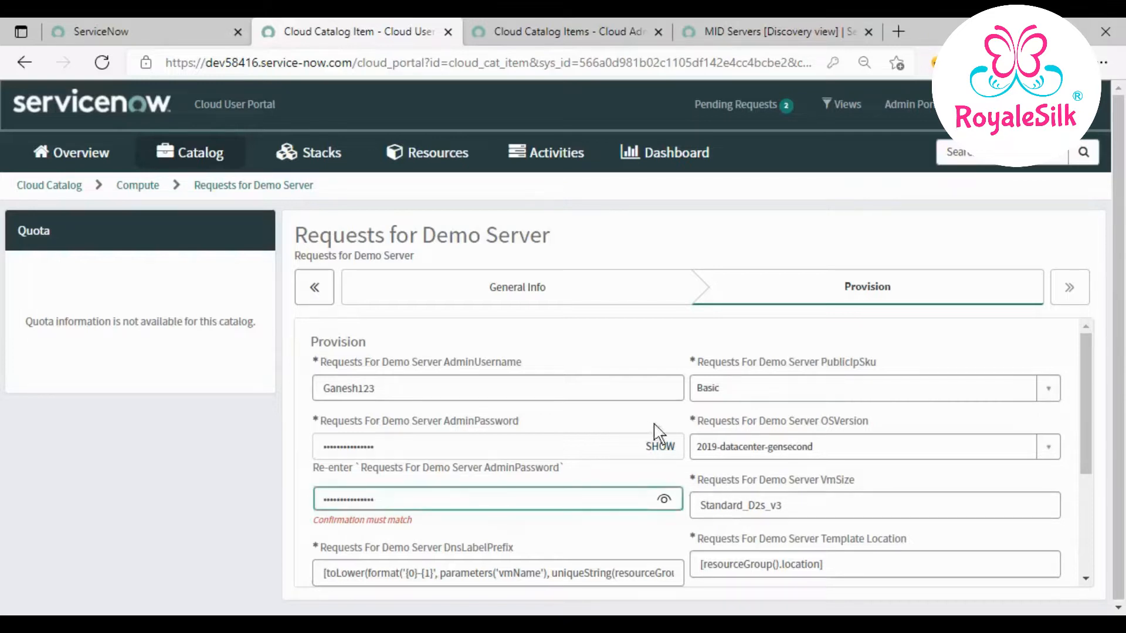
# - Append the admin username to the public IP name and replace VM name simple-vm with it
pyautogui.scroll(-1, 765, 466)
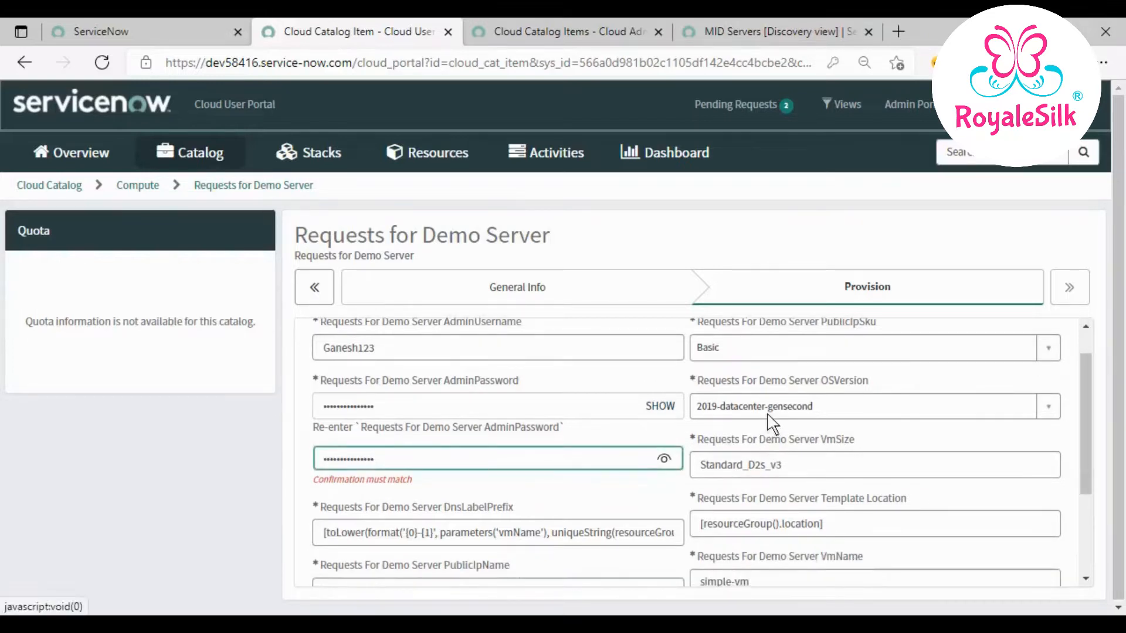
pyautogui.scroll(-2, 798, 430)
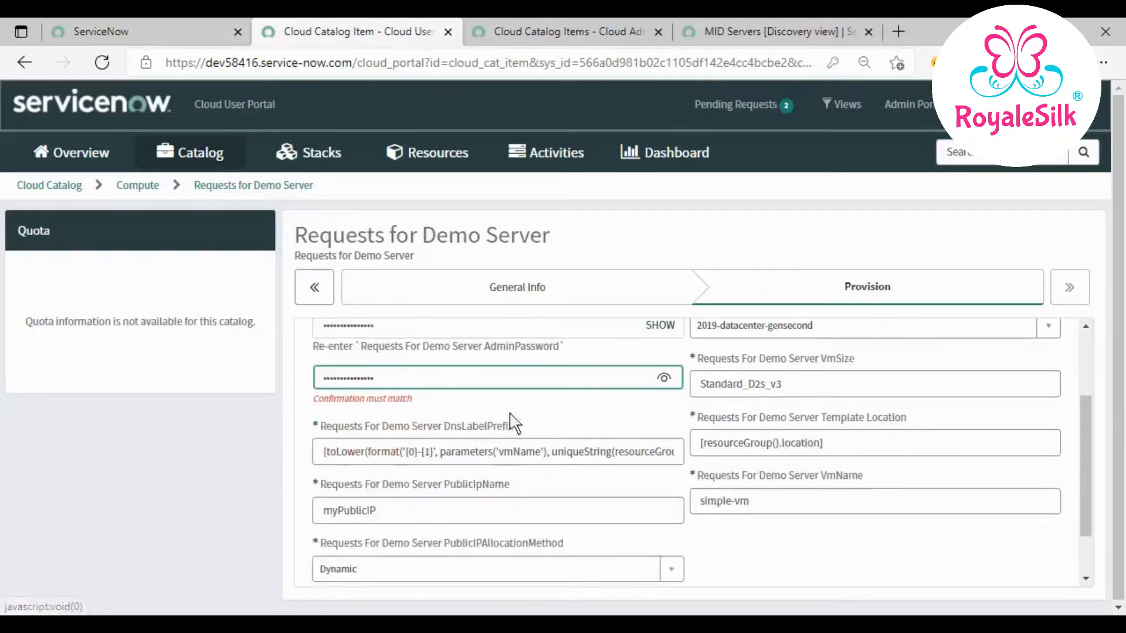
pyautogui.scroll(-1, 509, 453)
pyautogui.click(440, 472)
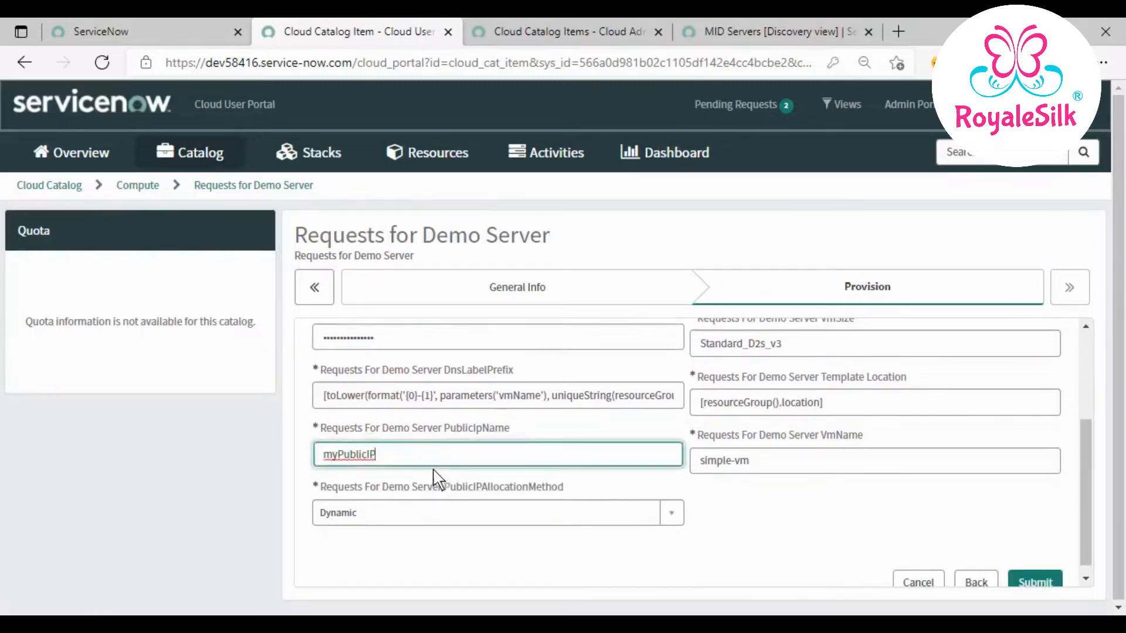
pyautogui.write('Ganesh123')
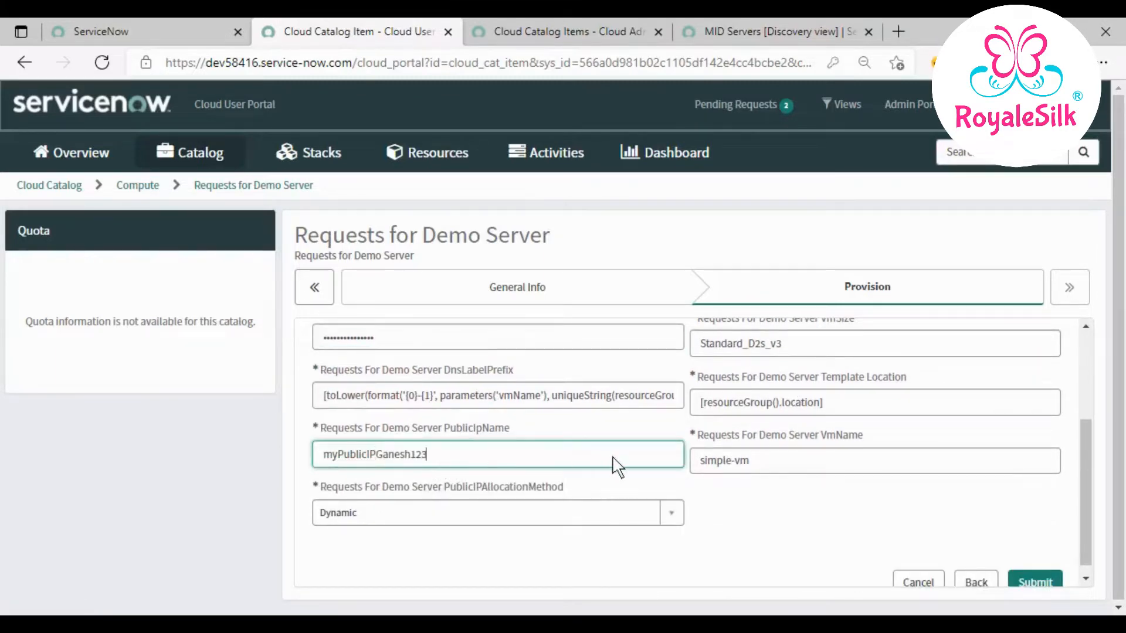
pyautogui.tripleClick(805, 463)
pyautogui.write('Ganesh123')
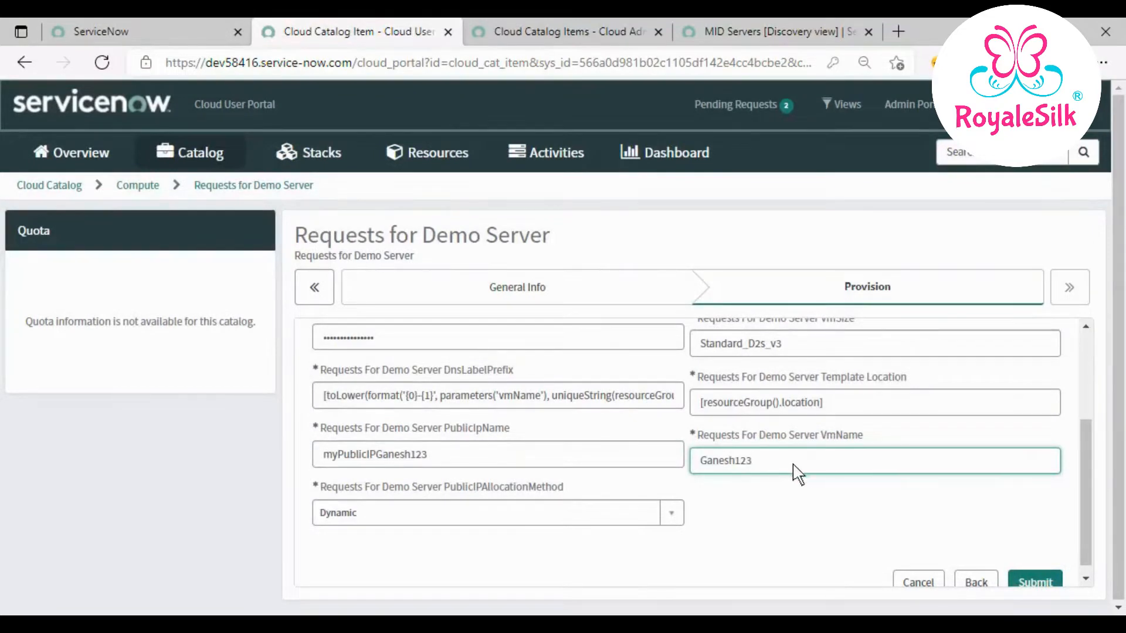
# - Replace the Template Location expression with eastus and submit the Demo Server request
pyautogui.tripleClick(831, 401)
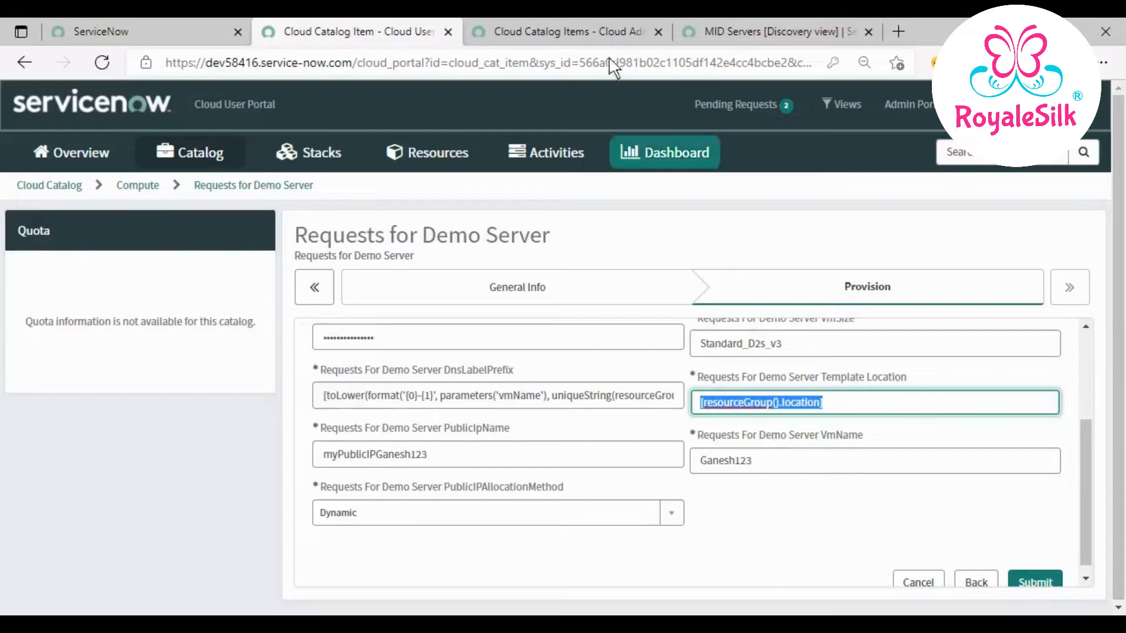
pyautogui.press('BackSpace')
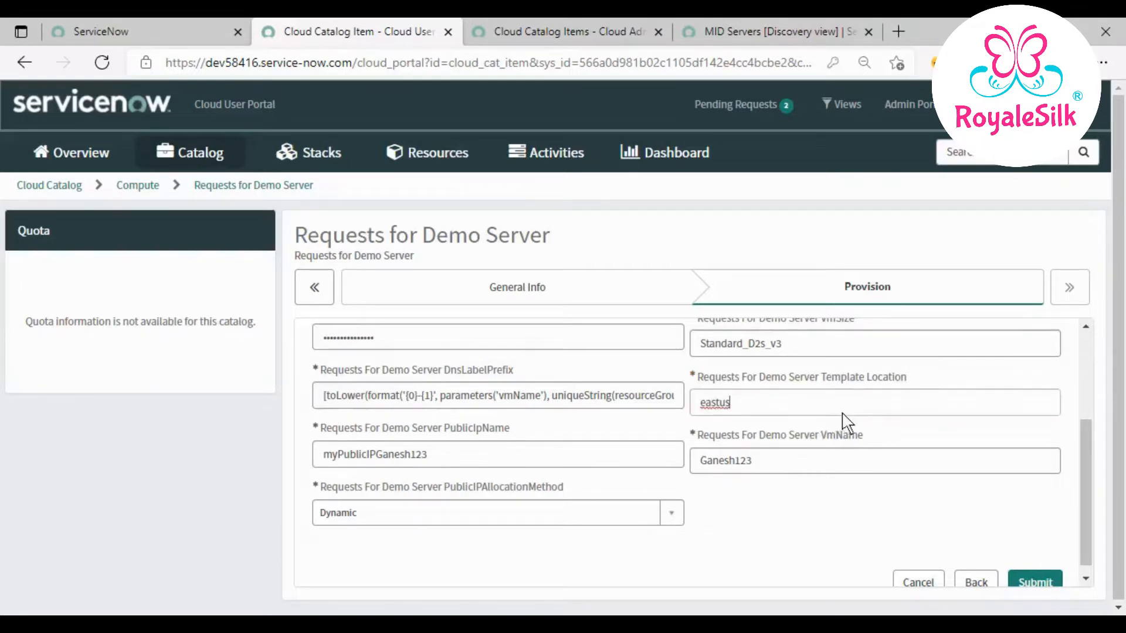
pyautogui.scroll(3, 894, 503)
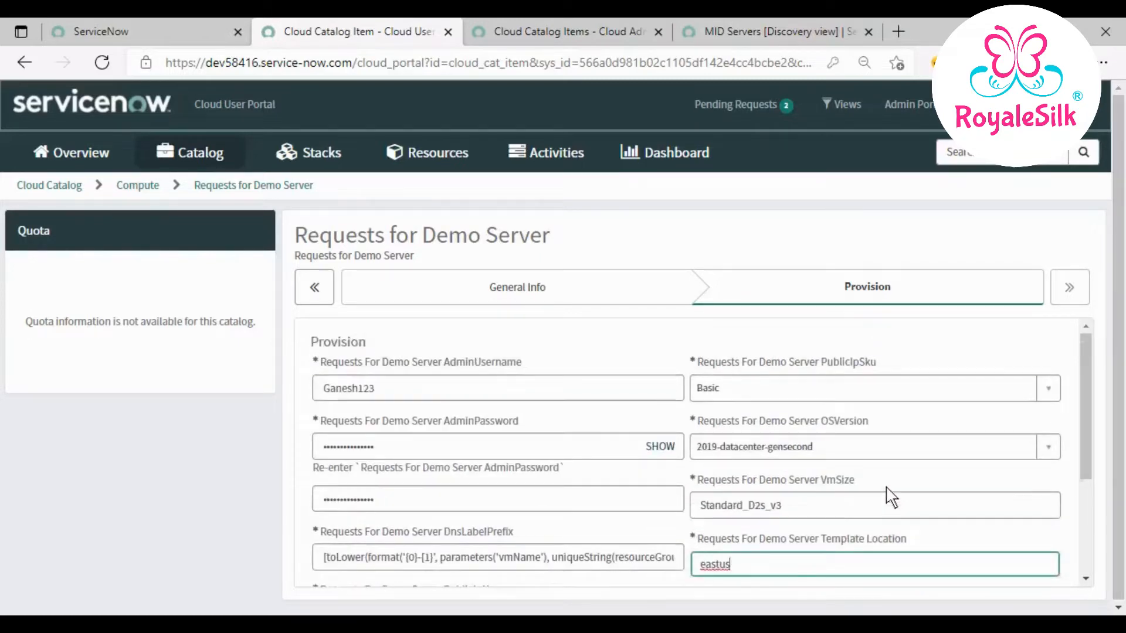
pyautogui.scroll(-3, 891, 497)
pyautogui.doubleClick(748, 399)
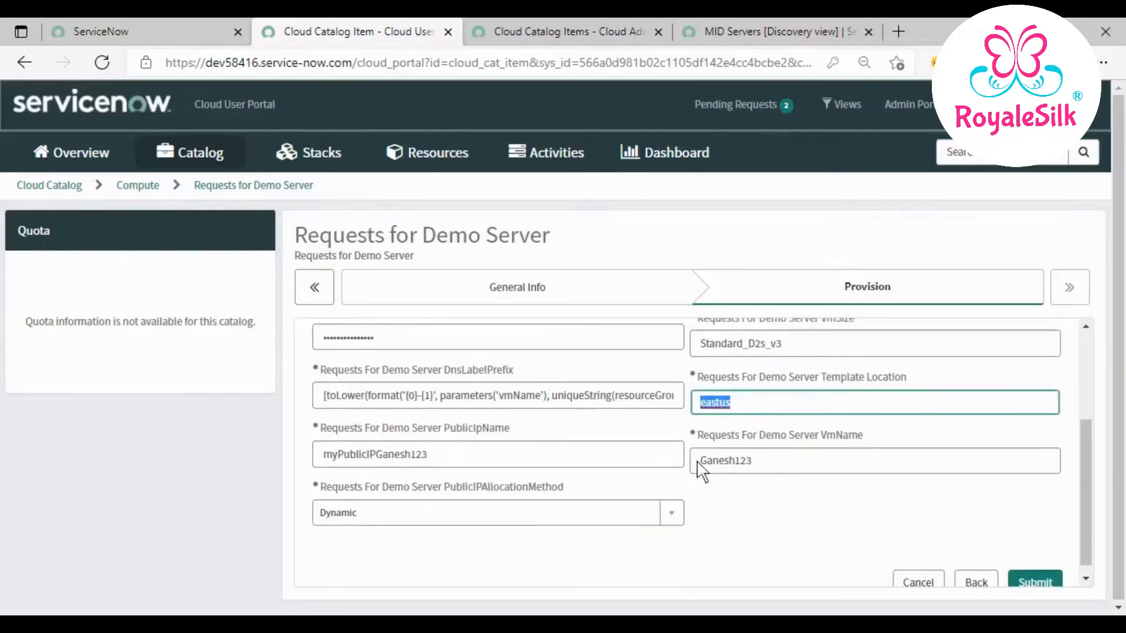
pyautogui.click(773, 512)
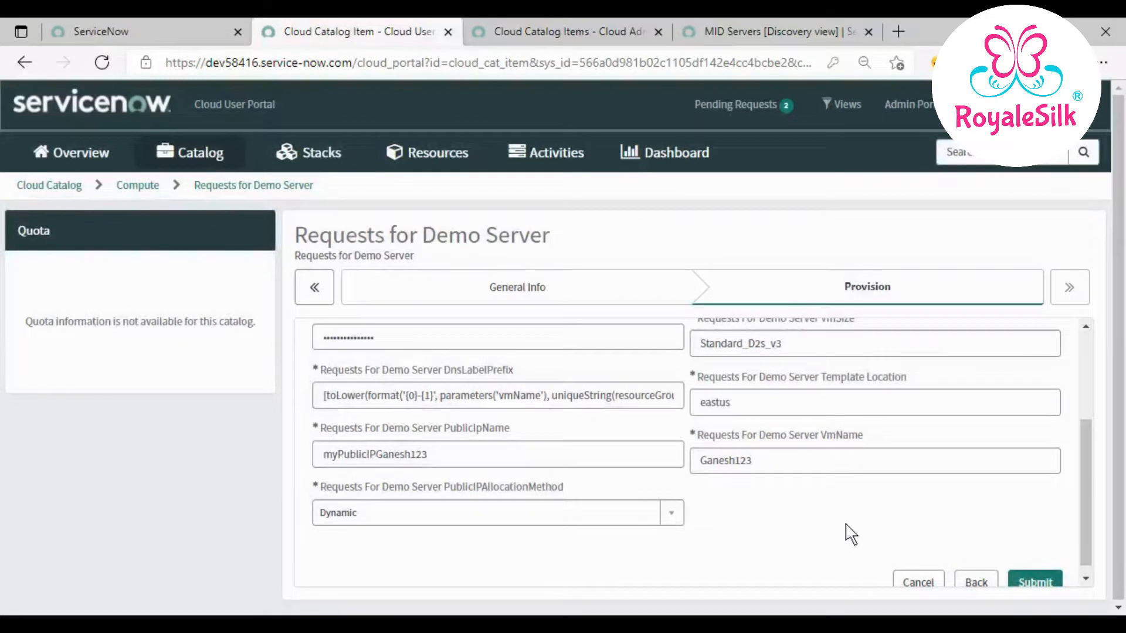
pyautogui.scroll(-1, 927, 544)
pyautogui.click(1037, 570)
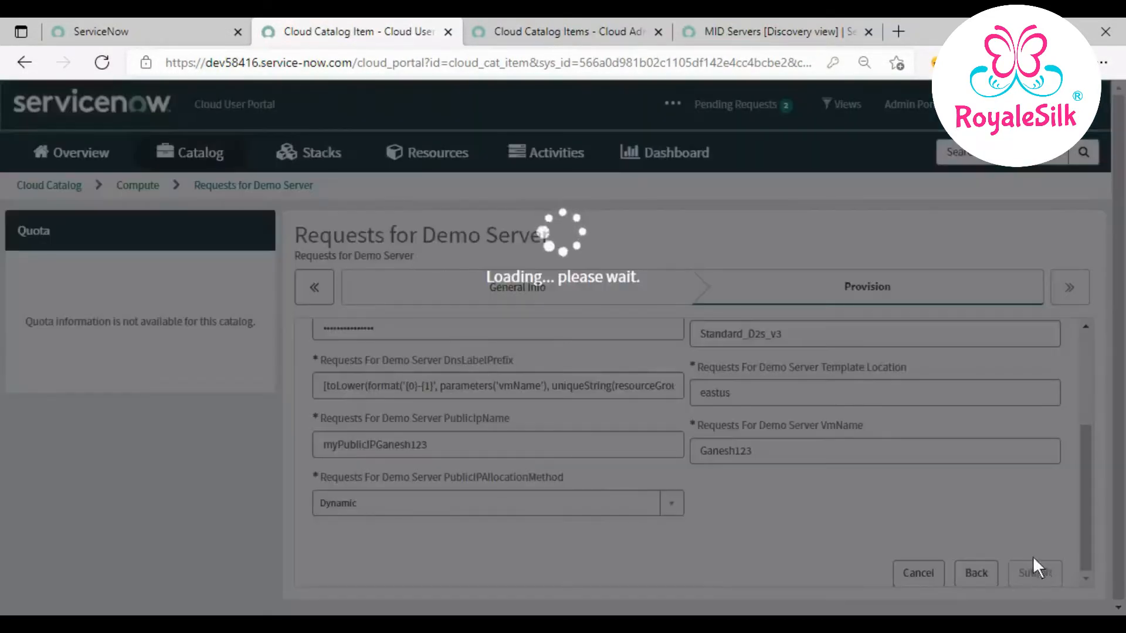
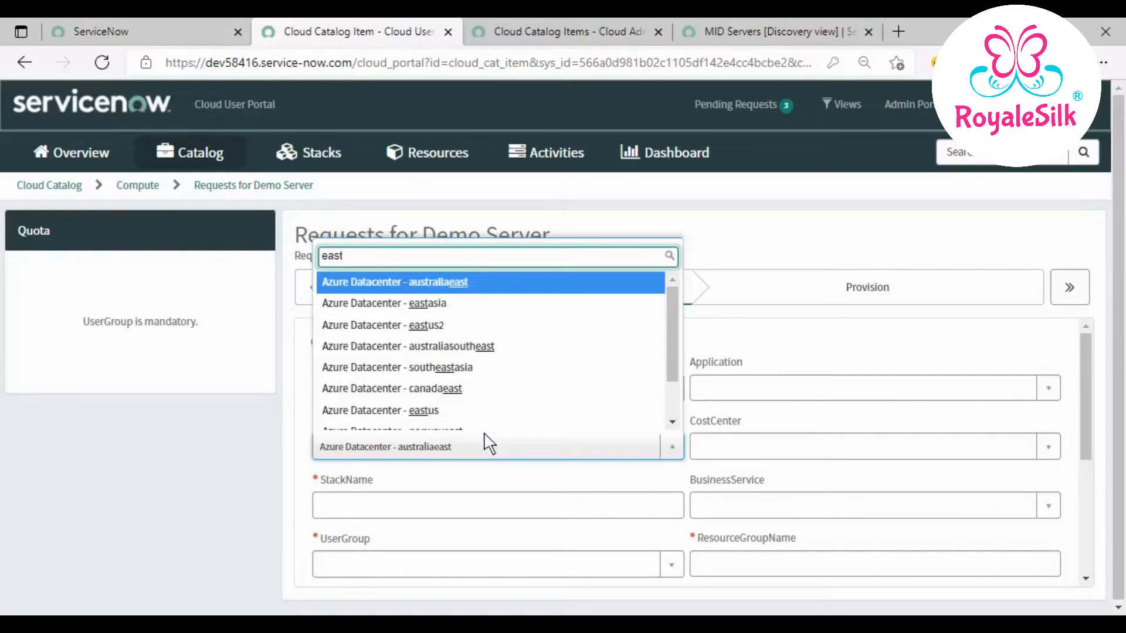
# - Set the location to eastus, enter a stack name, and assign the Team Development Code Reviewers group
pyautogui.write('us')
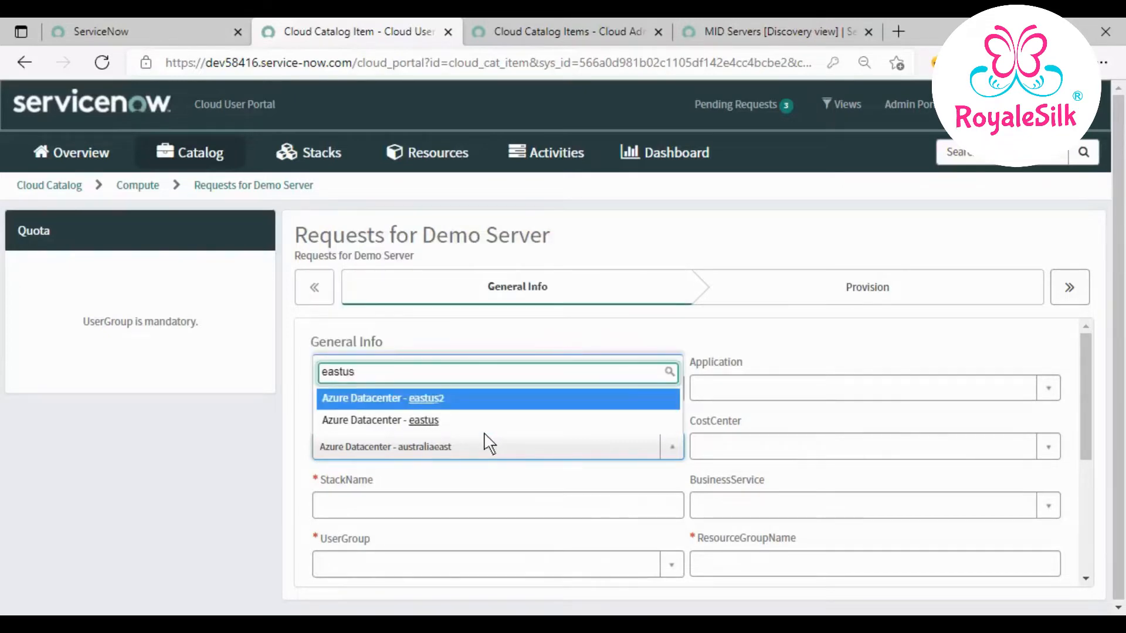
pyautogui.click(400, 422)
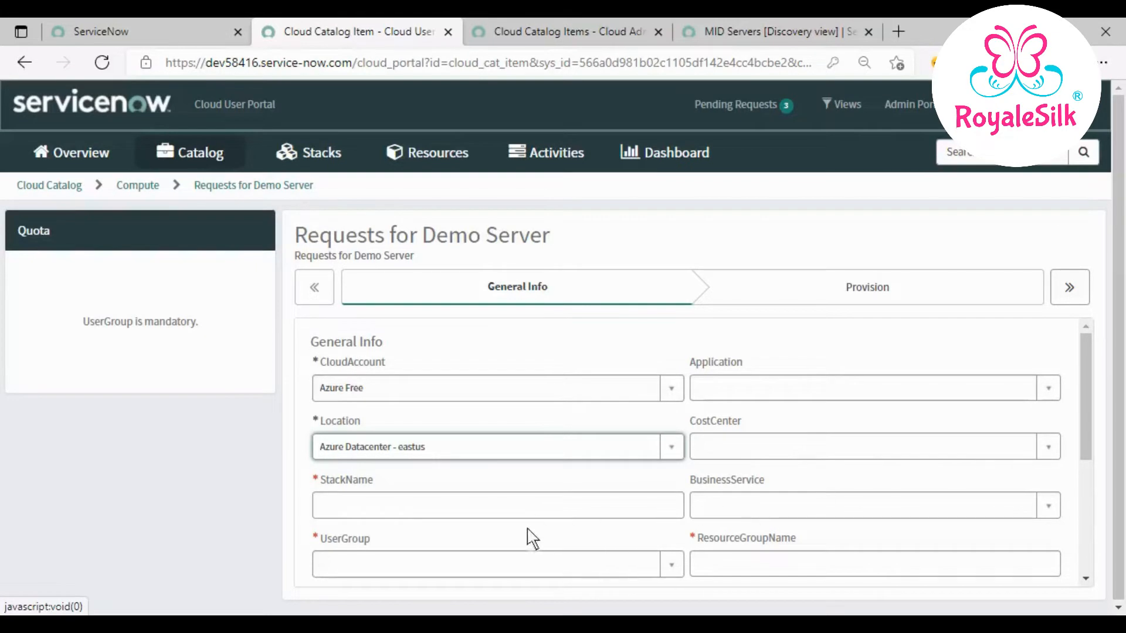
pyautogui.click(546, 516)
pyautogui.write('Ganesh123')
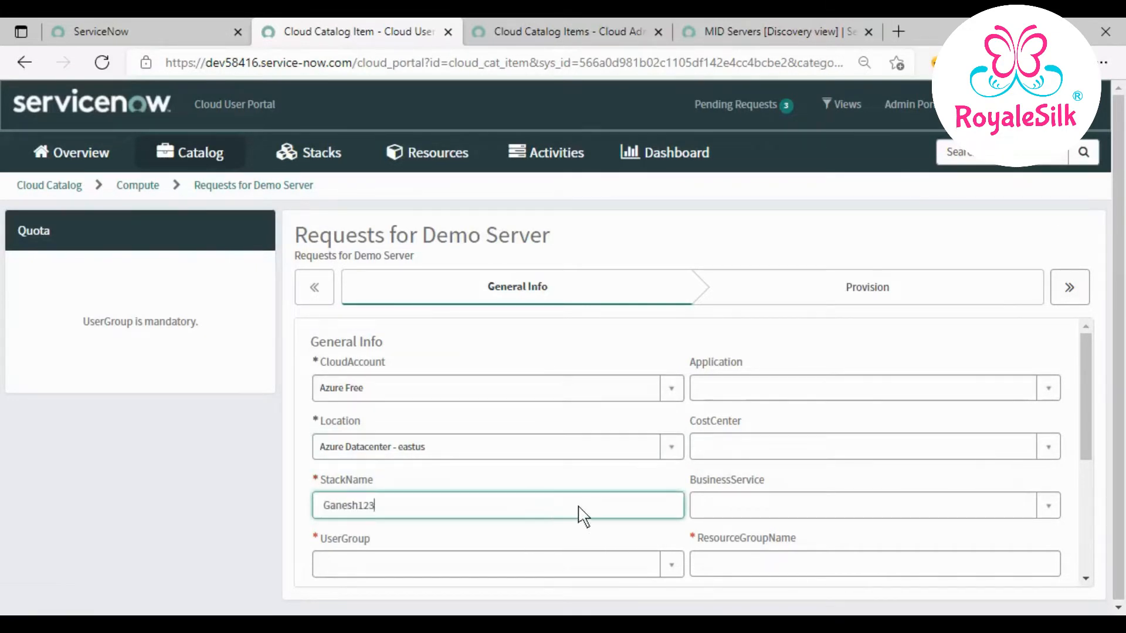
pyautogui.scroll(-3, 548, 510)
pyautogui.click(551, 495)
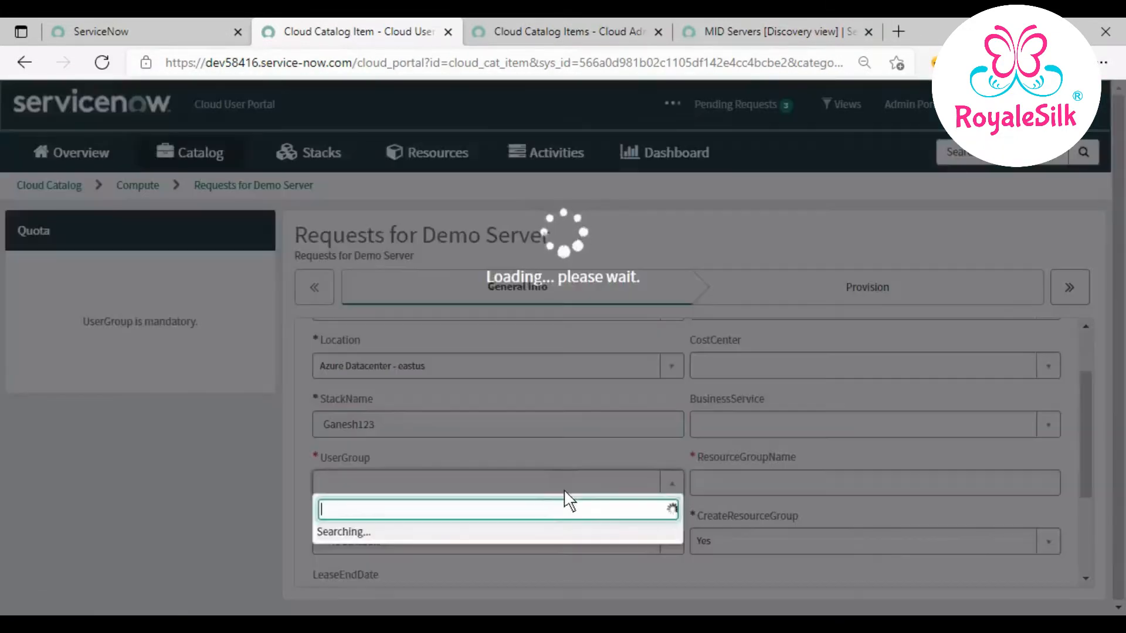
pyautogui.click(525, 534)
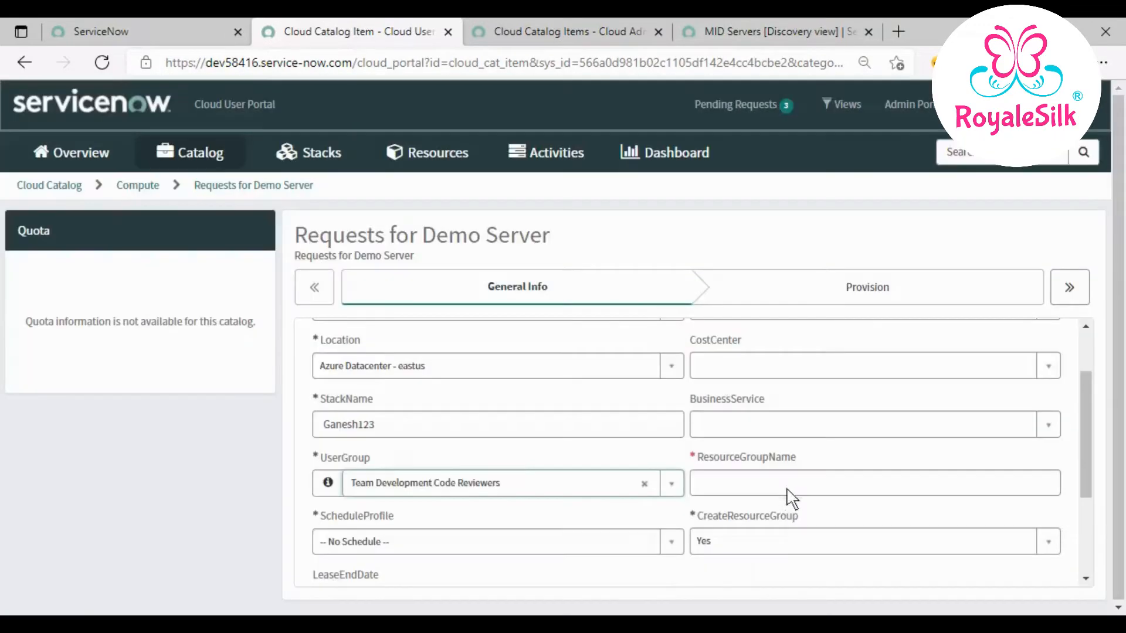
# - Paste the resource group name, set the schedule profile to 8-5 weekdays and CreateResourceGroup to No
pyautogui.click(786, 495)
pyautogui.write('Ganesh123')
pyautogui.scroll(-2, 557, 536)
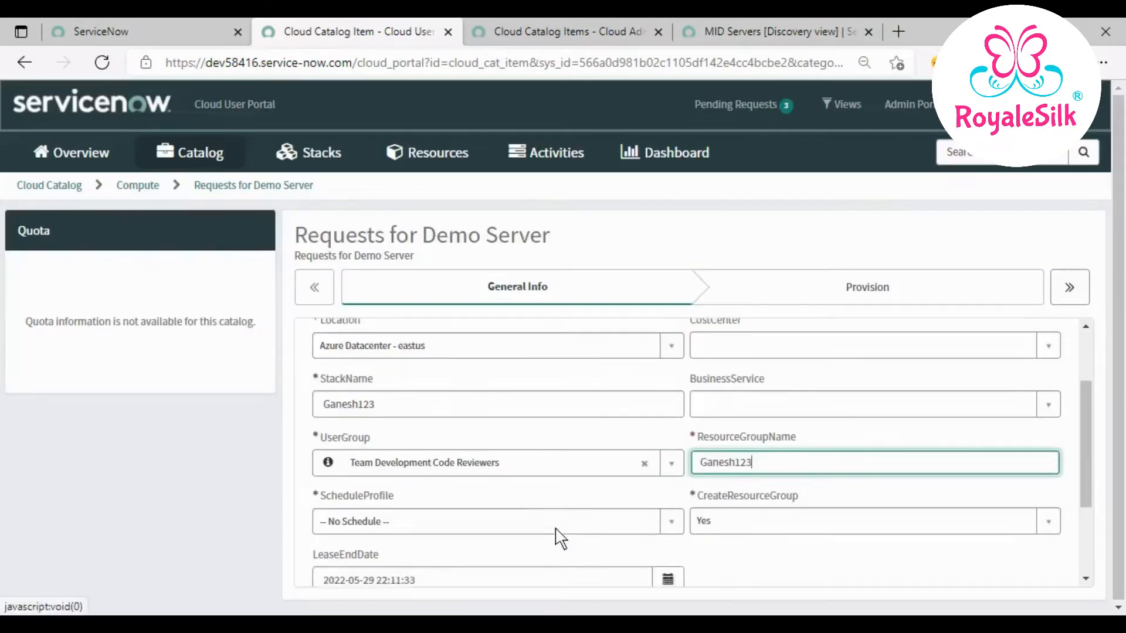
pyautogui.click(560, 473)
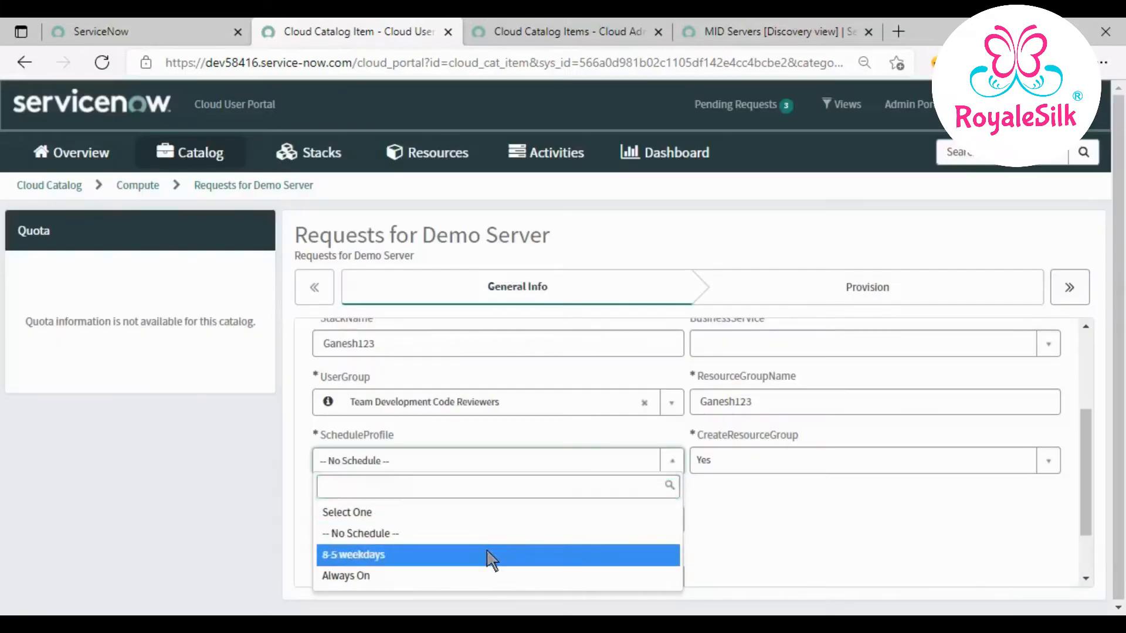
pyautogui.click(490, 555)
pyautogui.click(840, 468)
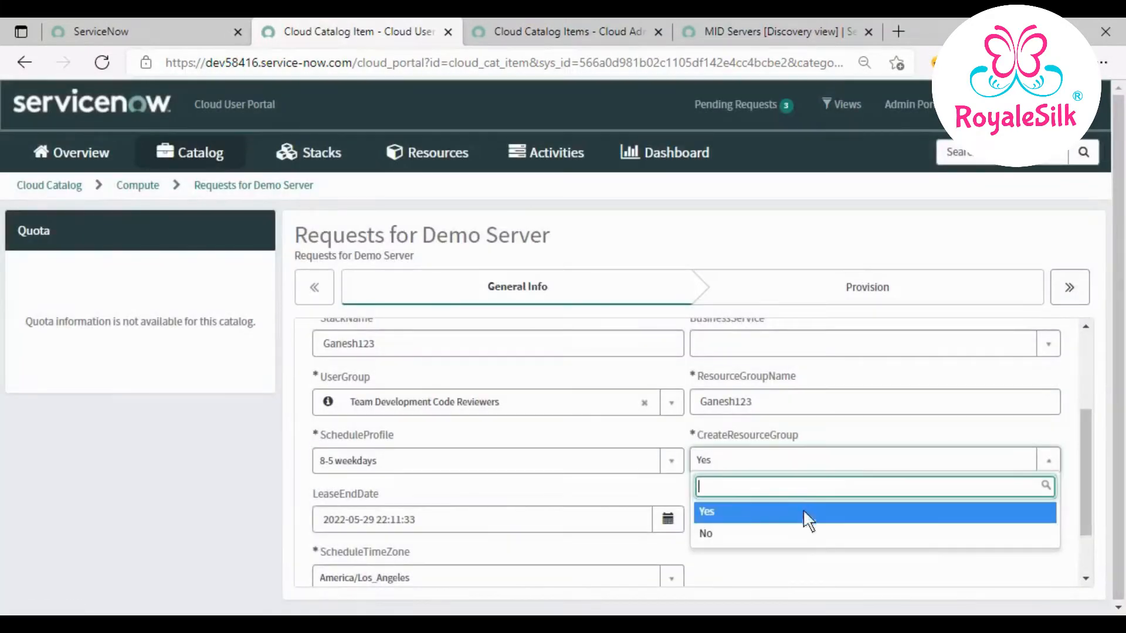
pyautogui.click(786, 533)
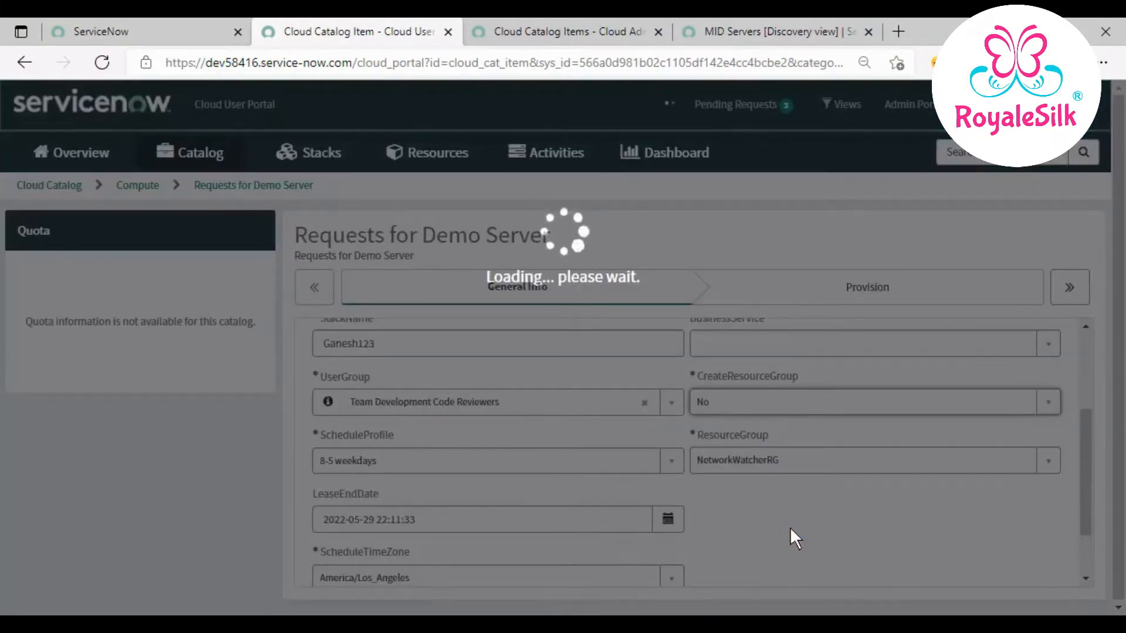
# - Choose existing resource group Test001 and continue to the Provision step
pyautogui.scroll(-1, 790, 530)
pyautogui.click(860, 427)
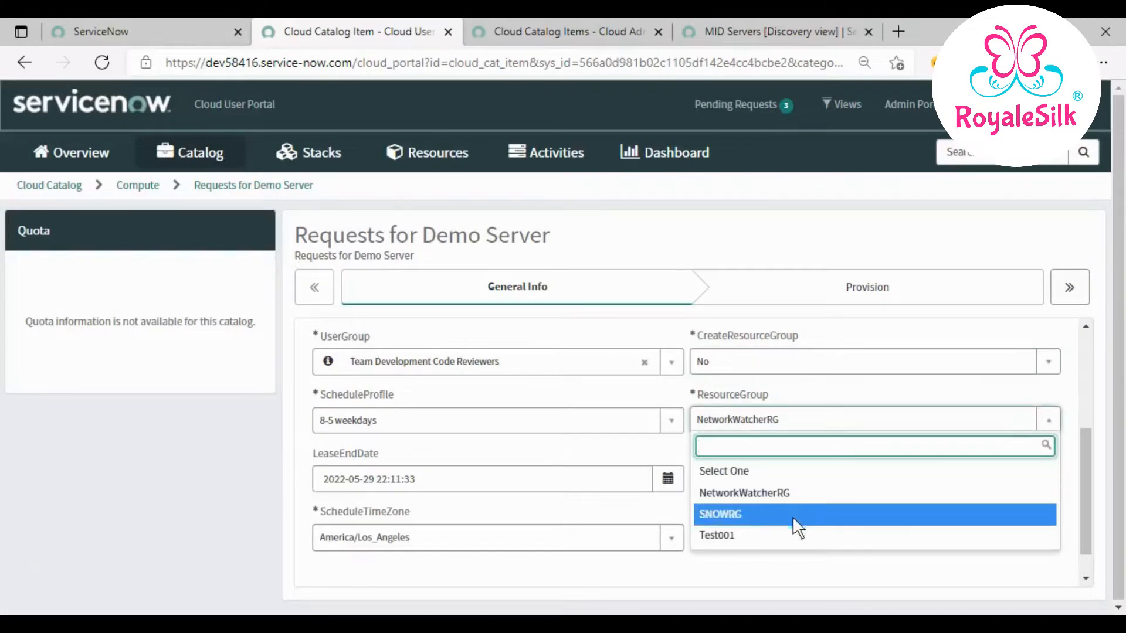
pyautogui.click(785, 535)
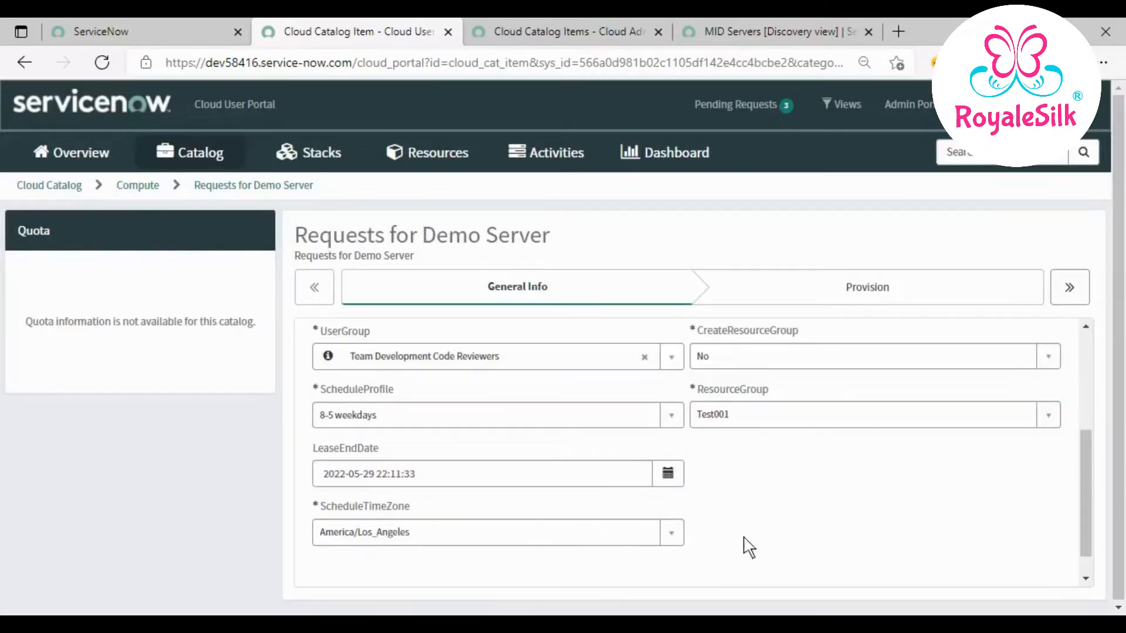
pyautogui.scroll(-1, 747, 546)
pyautogui.click(1044, 576)
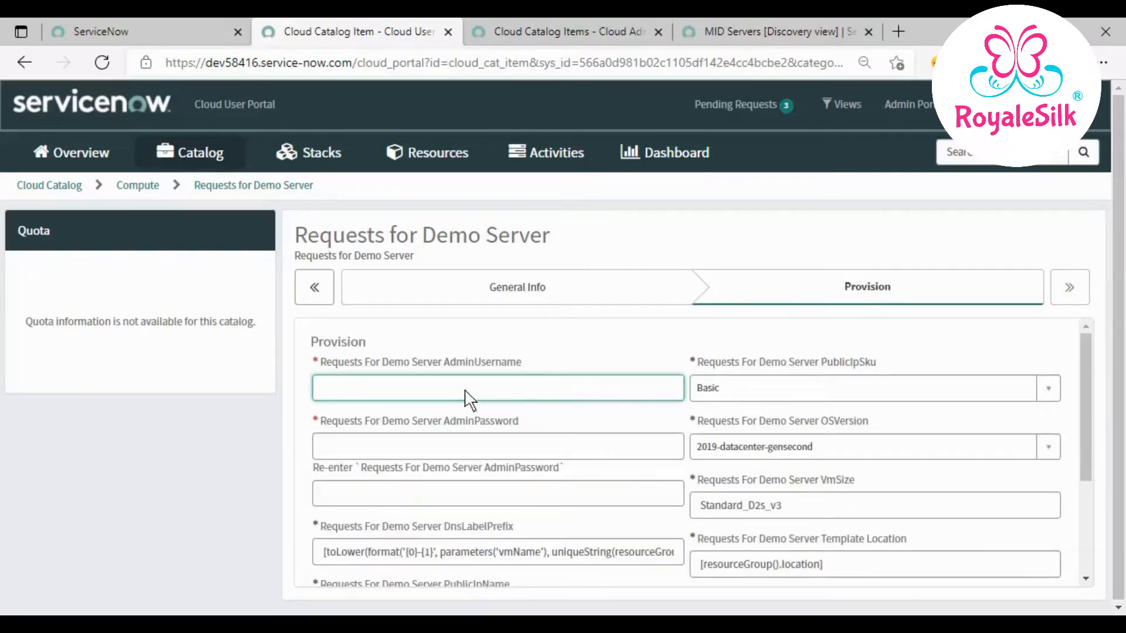
# - Enter the admin username, the admin password and its confirmation
pyautogui.write('Ganesh123')
pyautogui.click(451, 443)
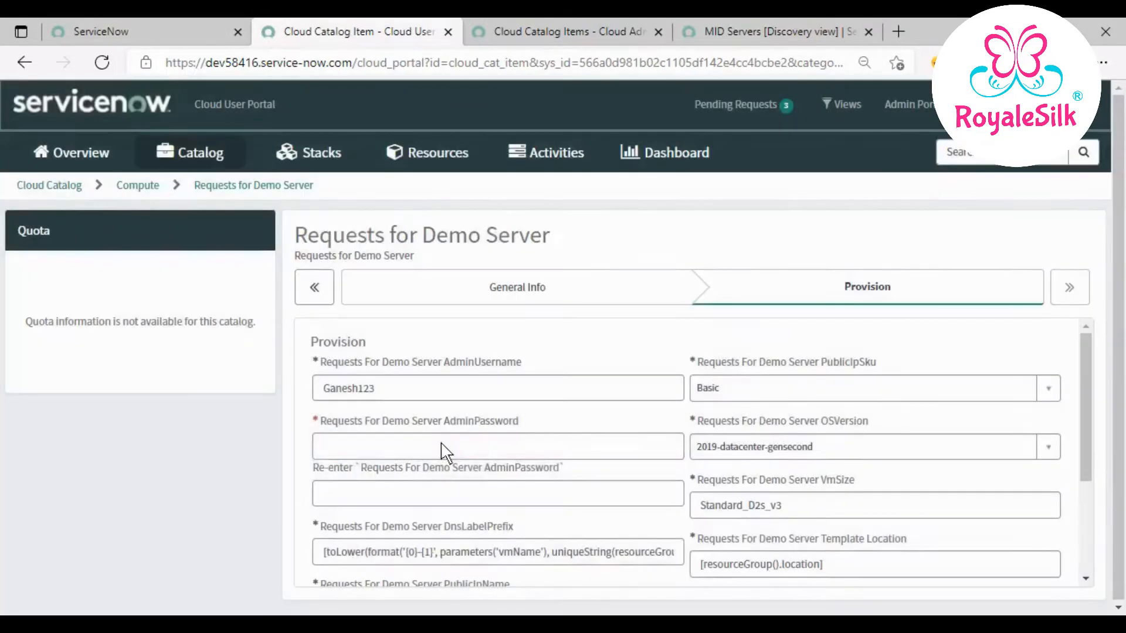
pyautogui.write('•')
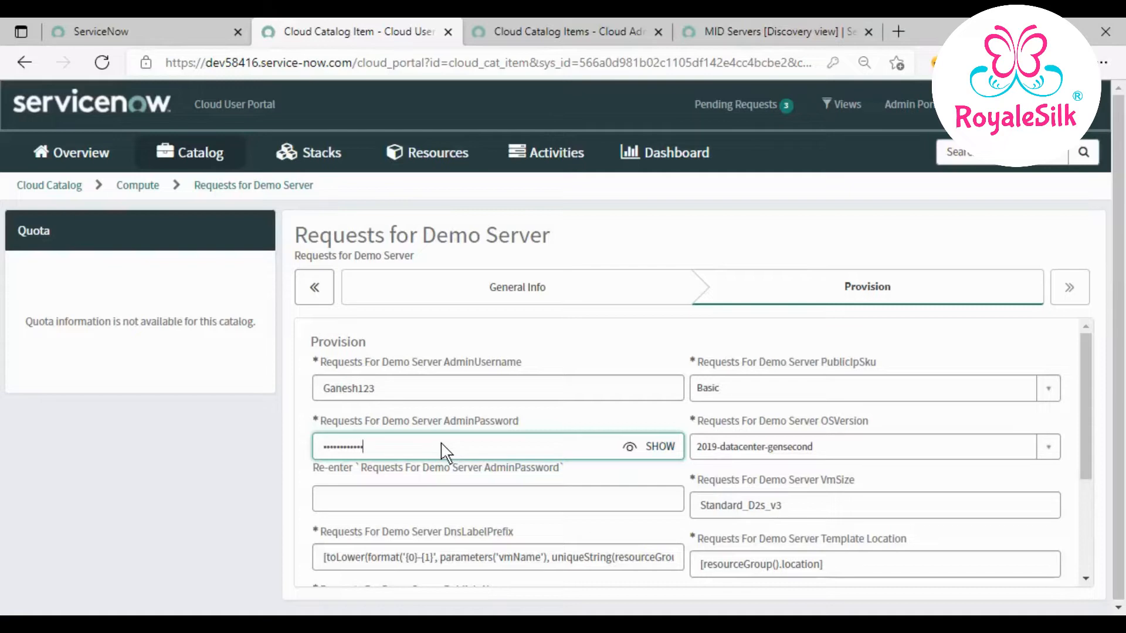
pyautogui.click(418, 498)
pyautogui.write('•')
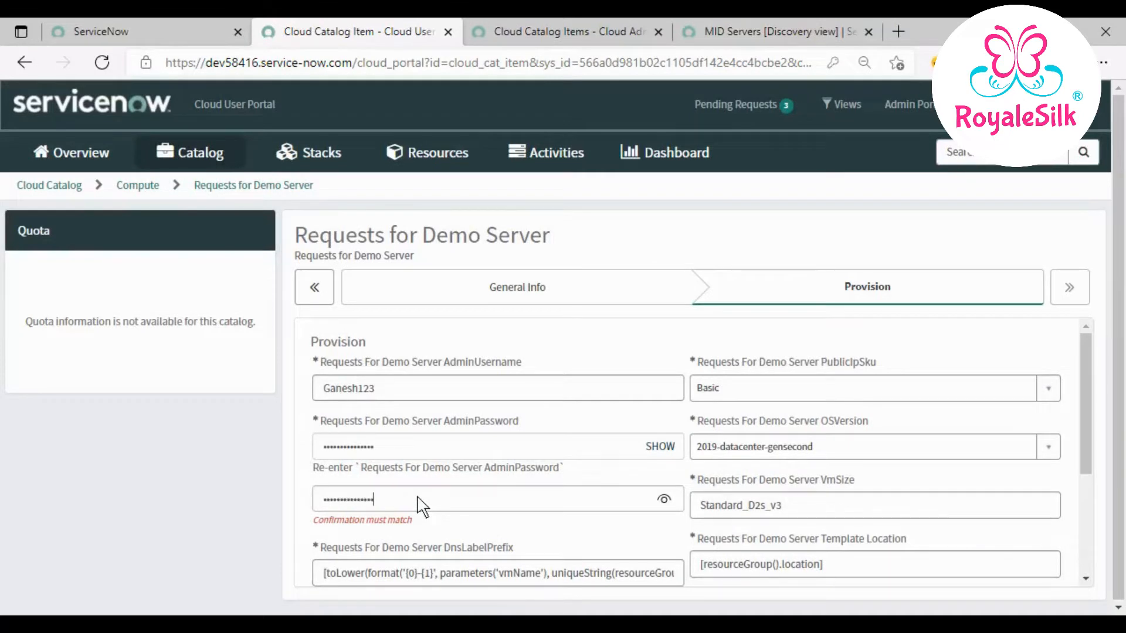
pyautogui.click(499, 544)
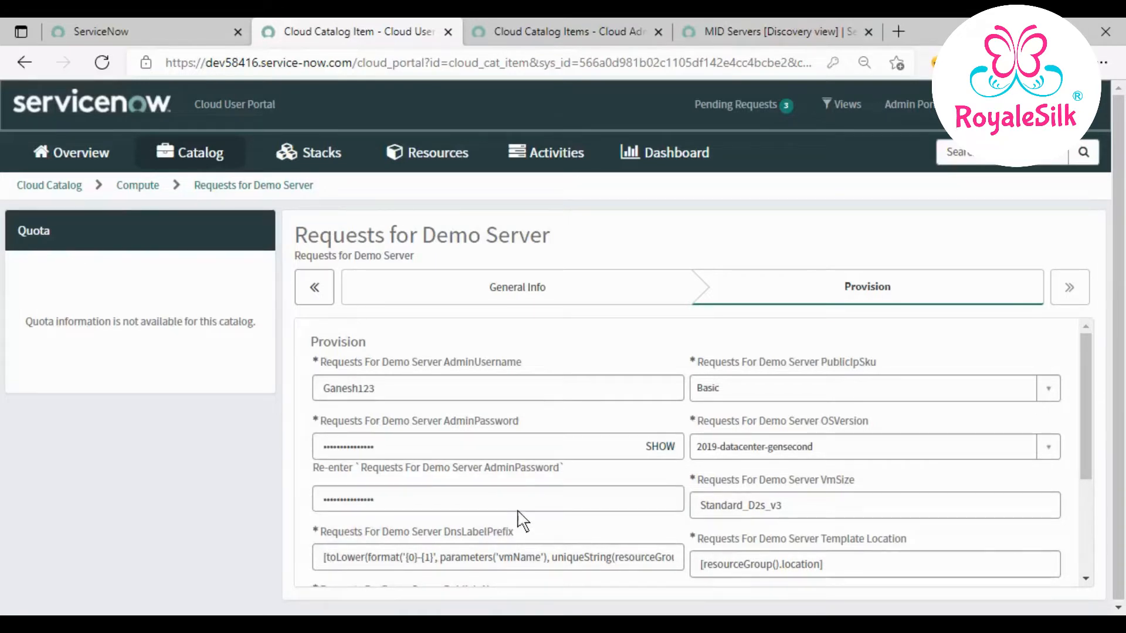
# - Replace the Template Location with eastus and the VM name with the admin username
pyautogui.scroll(-1, 522, 522)
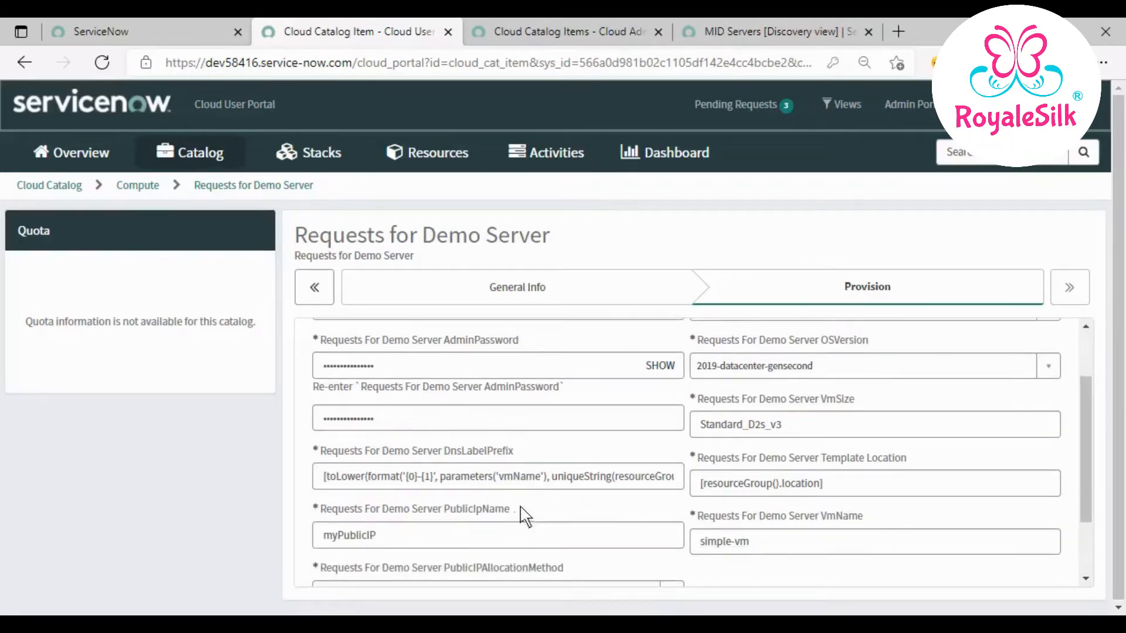
pyautogui.moveTo(845, 486); pyautogui.dragTo(684, 493)
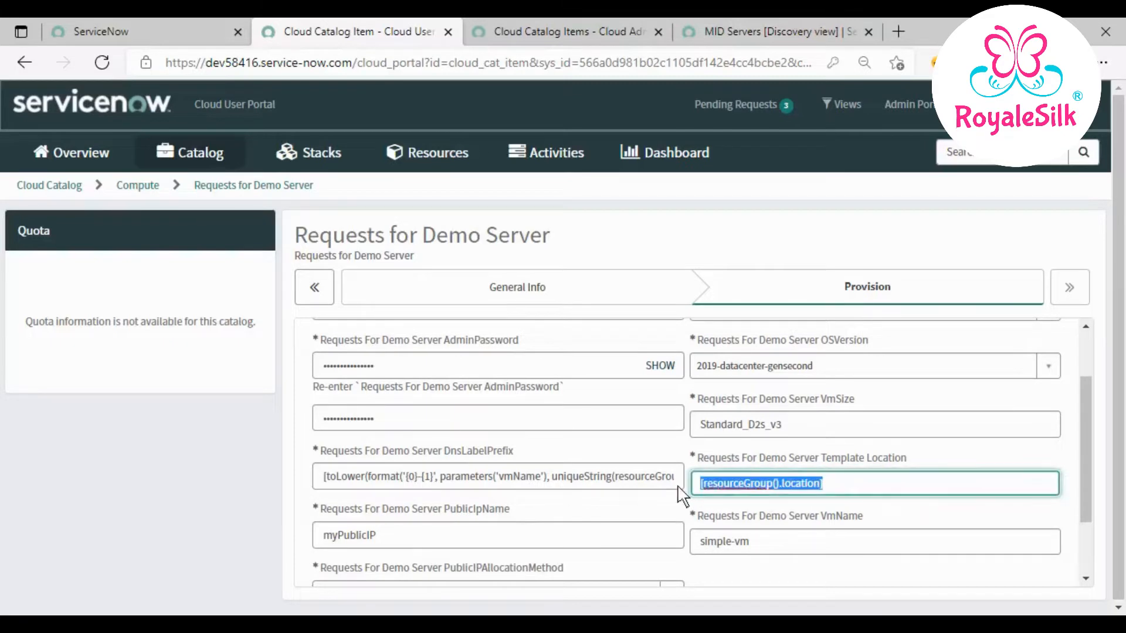
pyautogui.write('eastus')
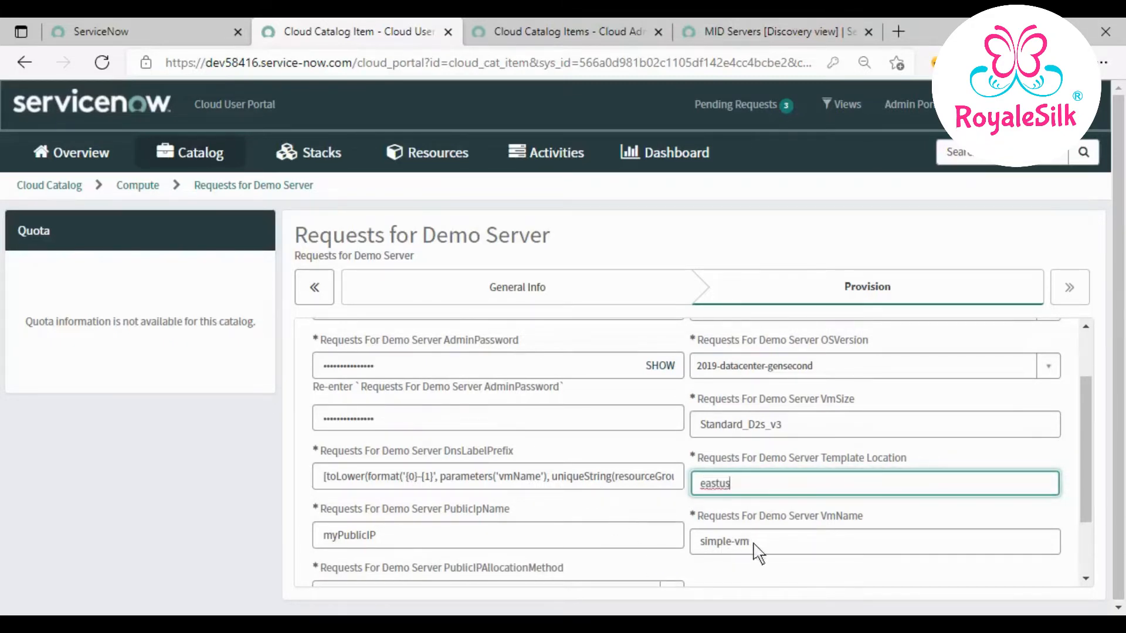
pyautogui.moveTo(752, 544); pyautogui.dragTo(600, 542)
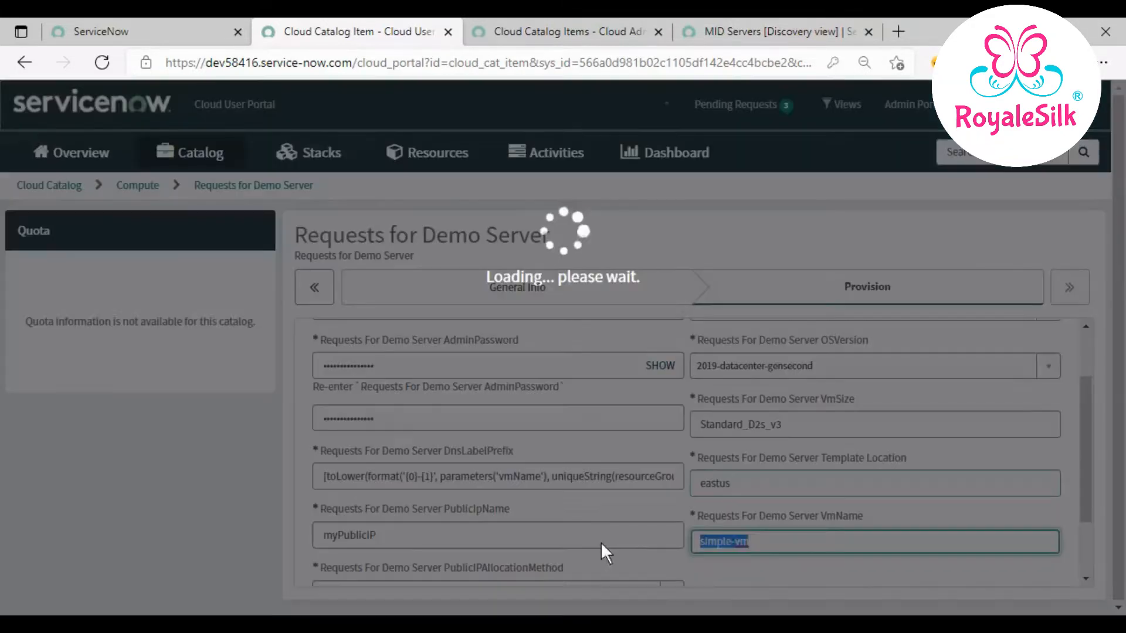
pyautogui.write('Ganesh123')
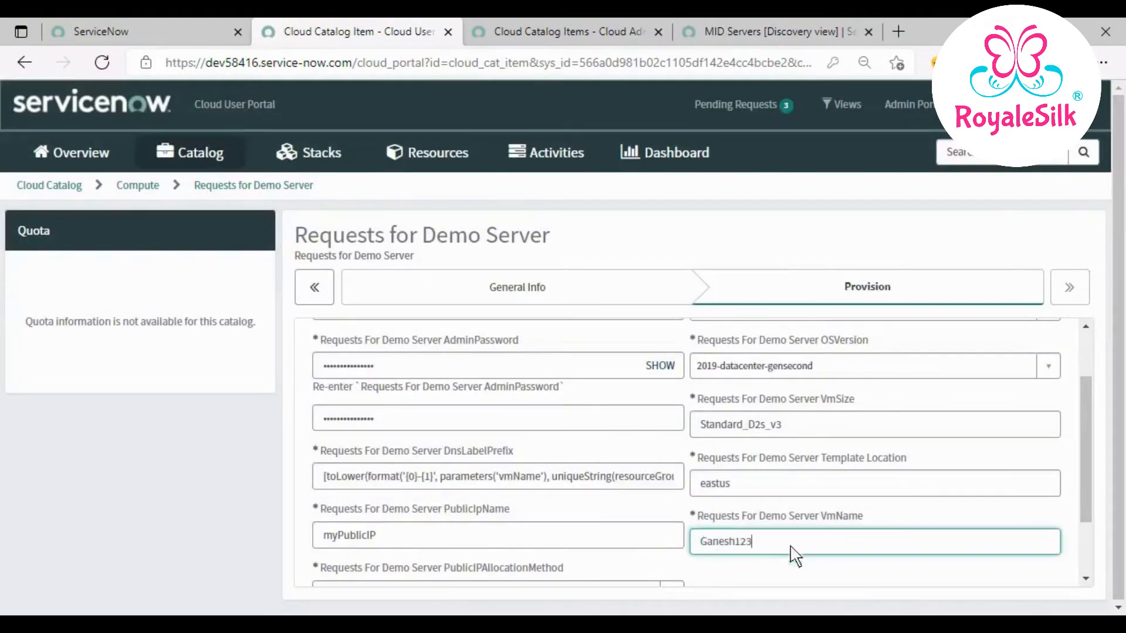
# - Rework the public IP name so the VM name comes before myPublicIP
pyautogui.click(509, 538)
pyautogui.write('Ganesh123')
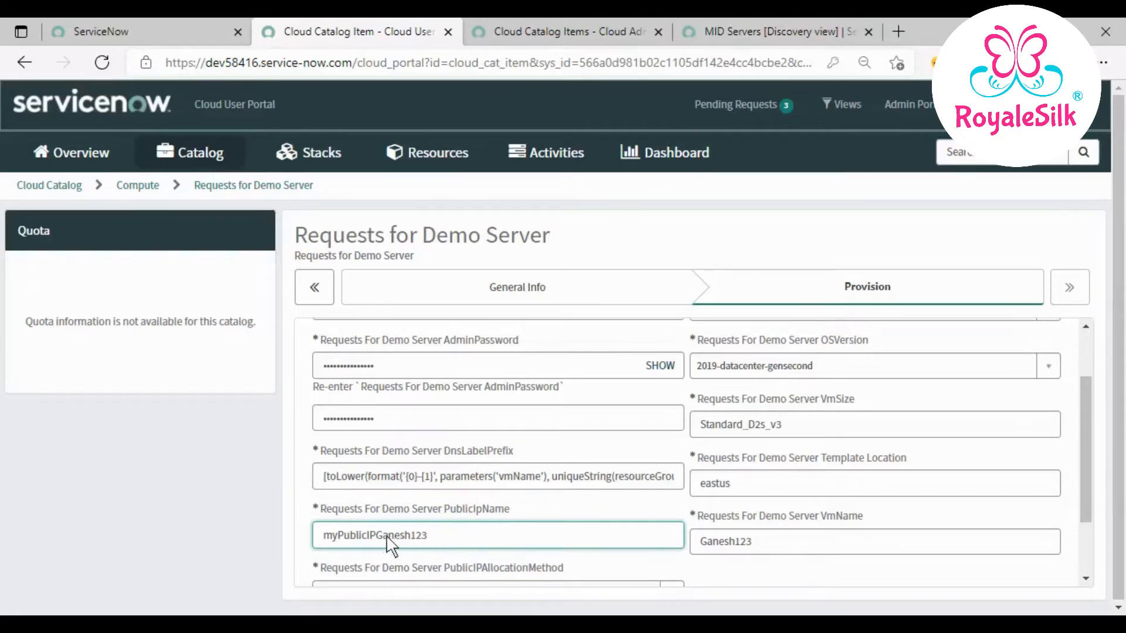
pyautogui.moveTo(377, 535); pyautogui.dragTo(473, 545)
pyautogui.hotkey('ctrl', 'c')
pyautogui.press('BackSpace')
pyautogui.hotkey('ctrl', 'v')
pyautogui.click(504, 562)
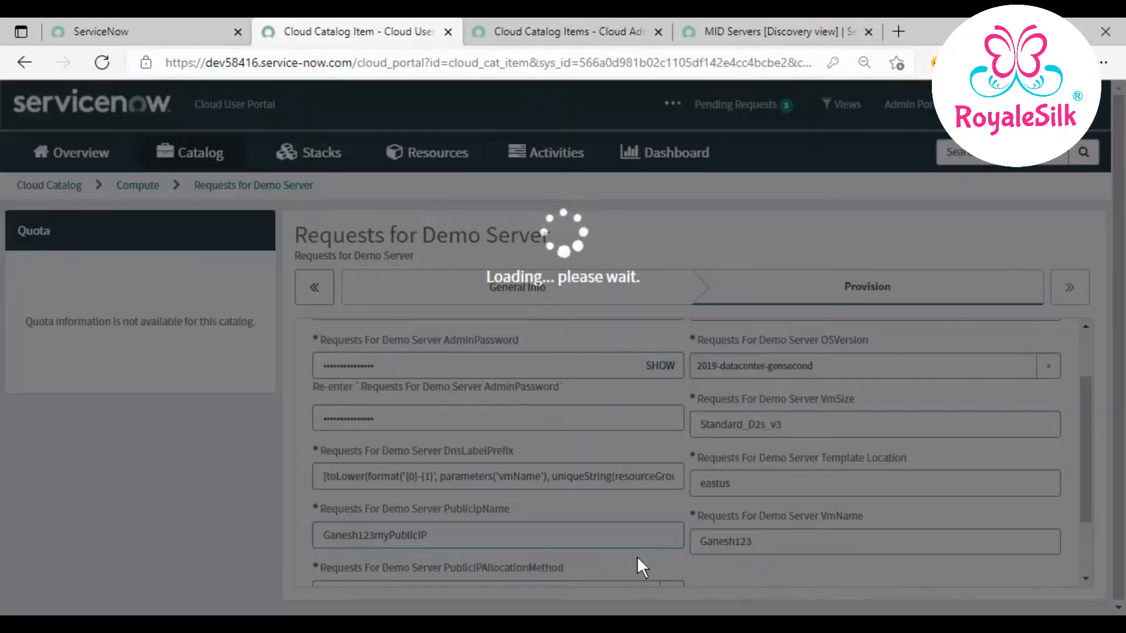
pyautogui.scroll(-2, 628, 565)
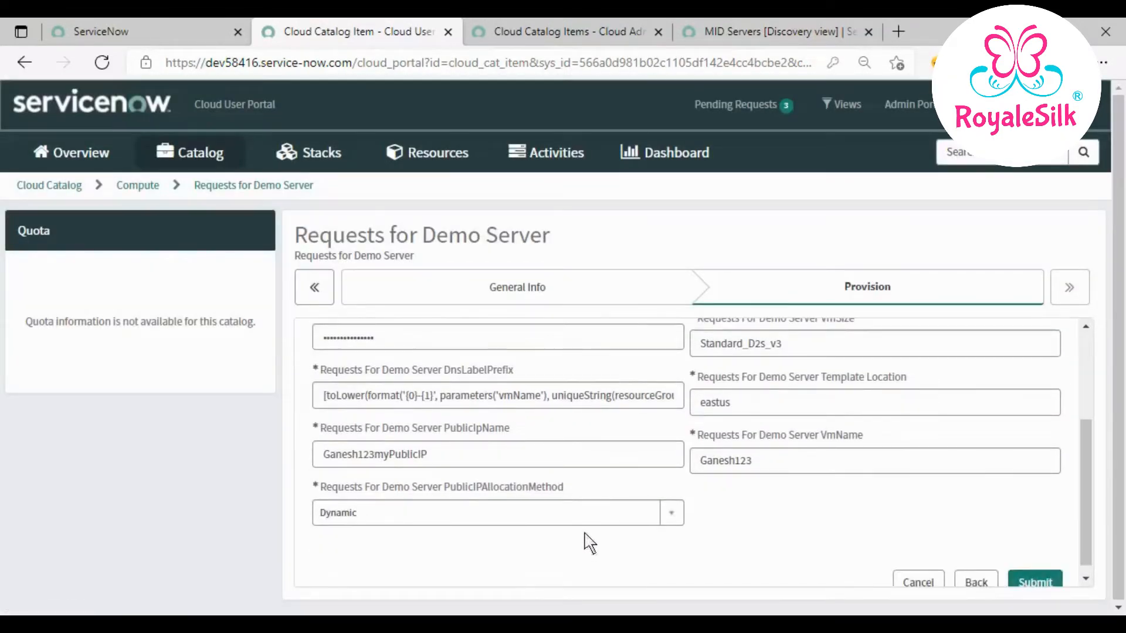
pyautogui.scroll(4, 657, 543)
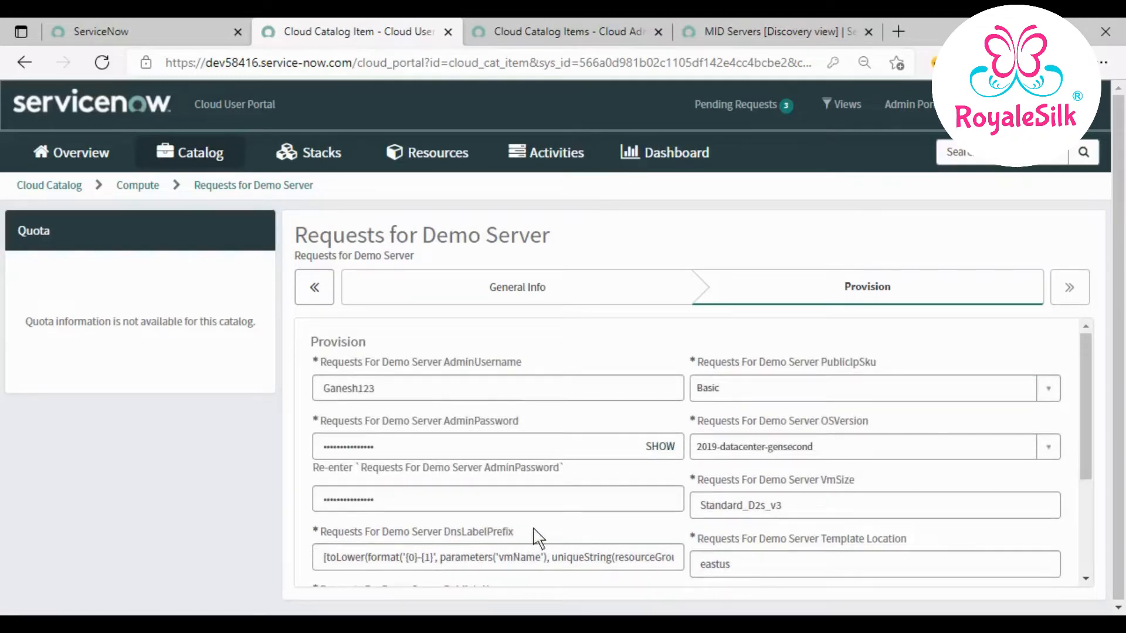
pyautogui.scroll(-2, 534, 541)
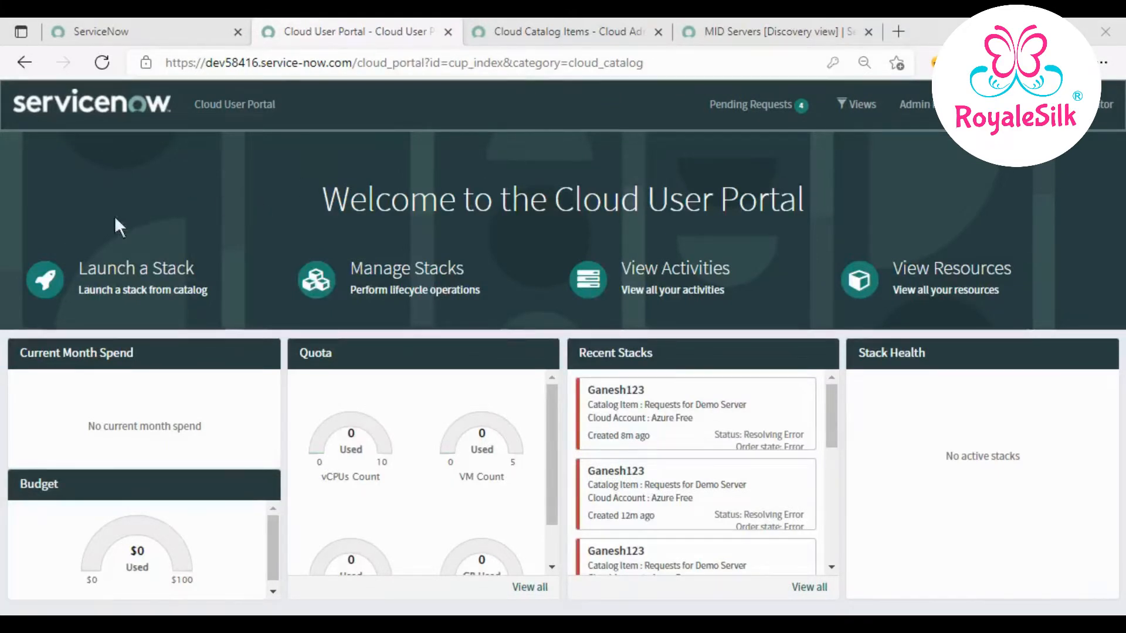
# - Start a new Requests for Demo Server request with location eastus
pyautogui.click(138, 278)
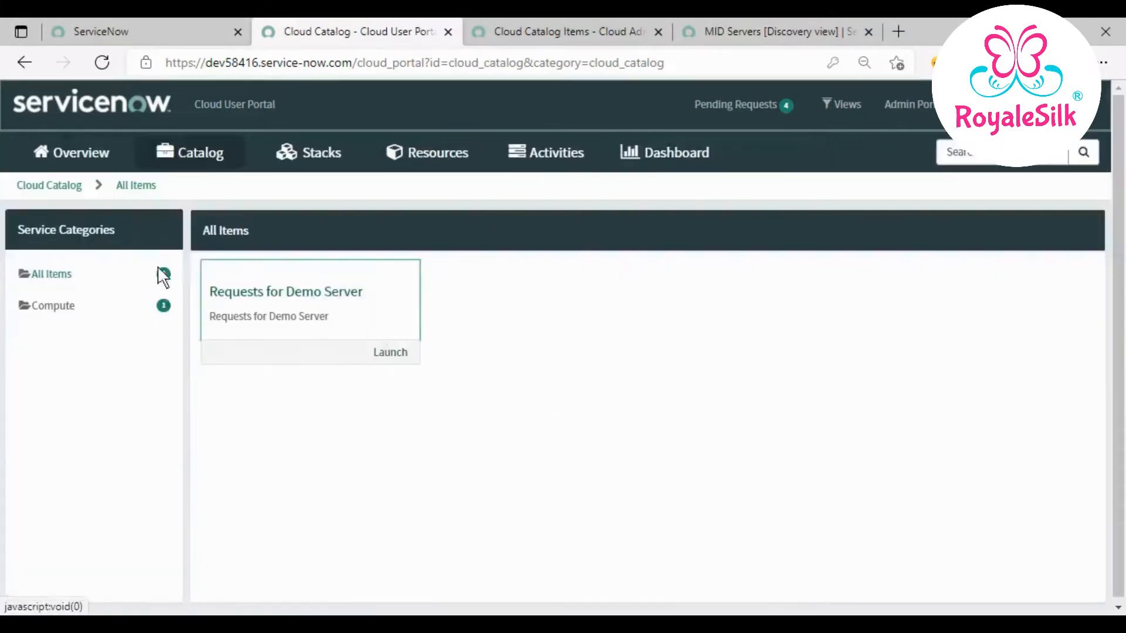
pyautogui.click(264, 295)
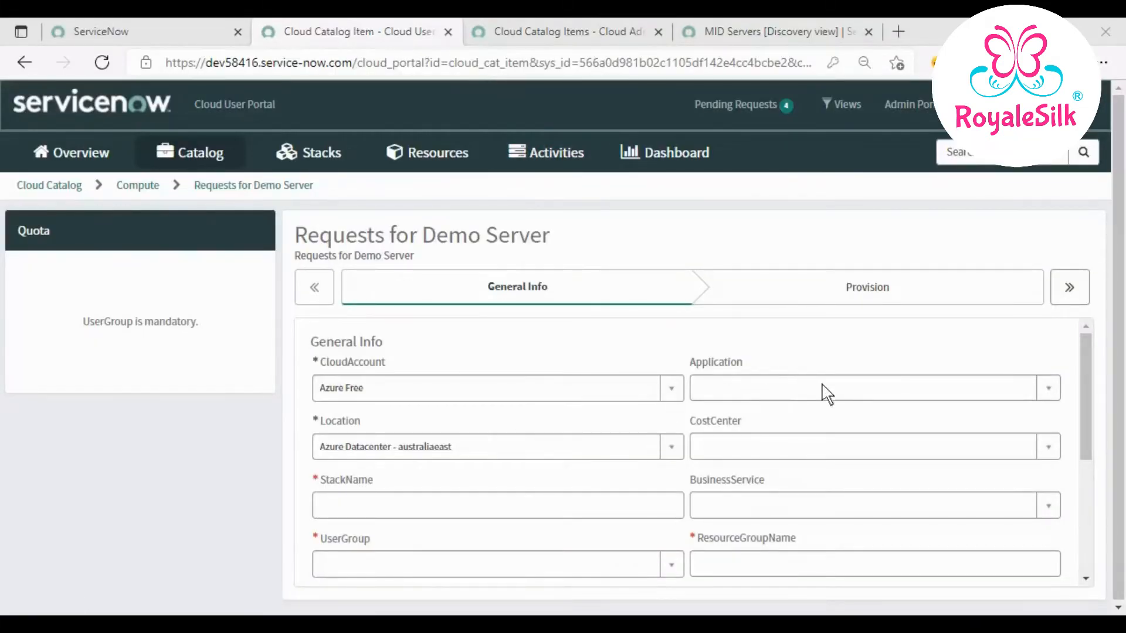
pyautogui.click(649, 453)
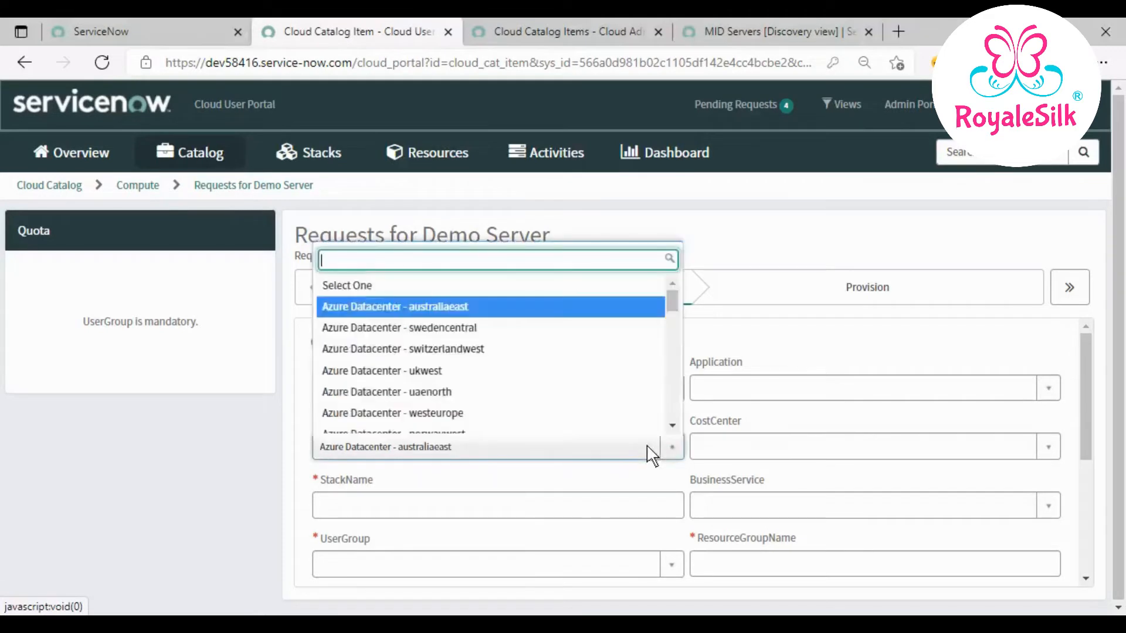
pyautogui.write('est')
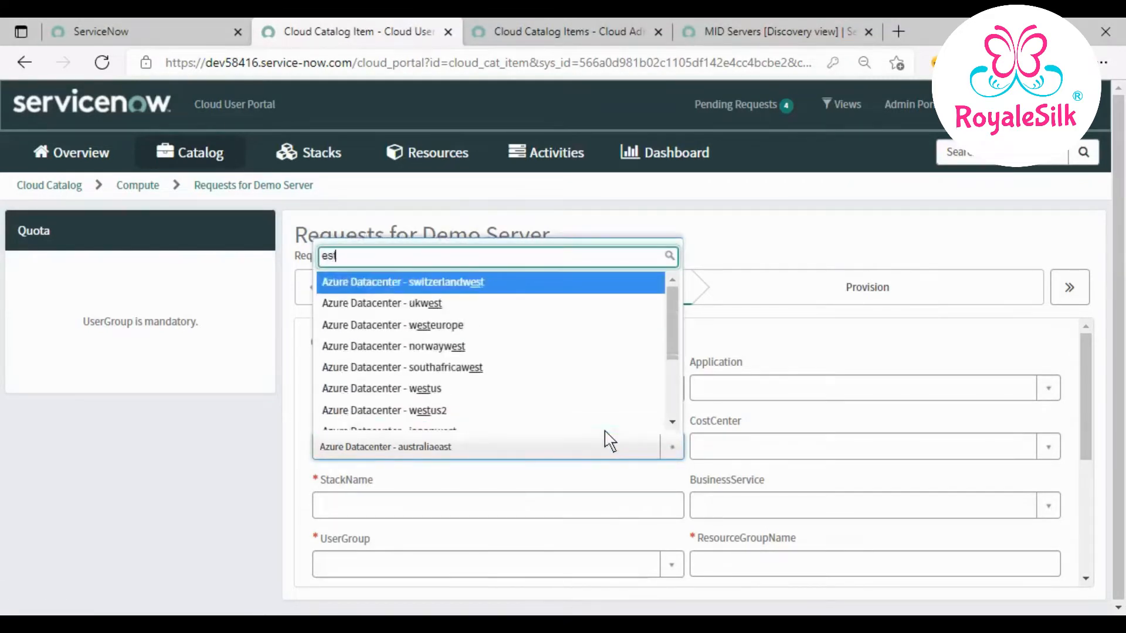
pyautogui.press('BackSpace')
pyautogui.press('BackSpace')
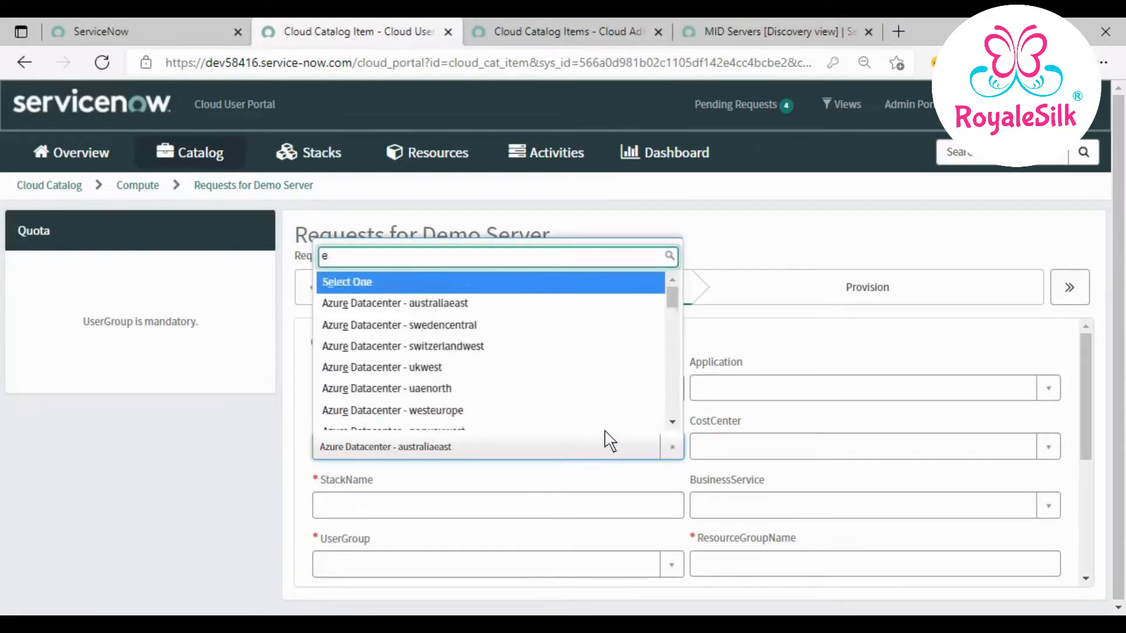
pyautogui.write('astus')
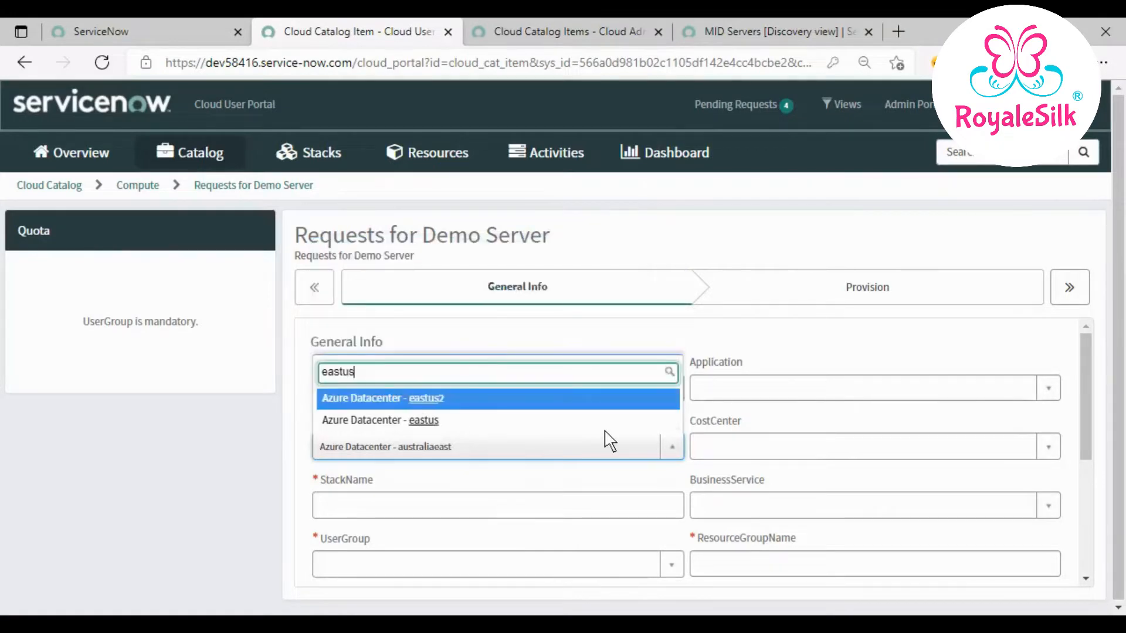
pyautogui.click(422, 417)
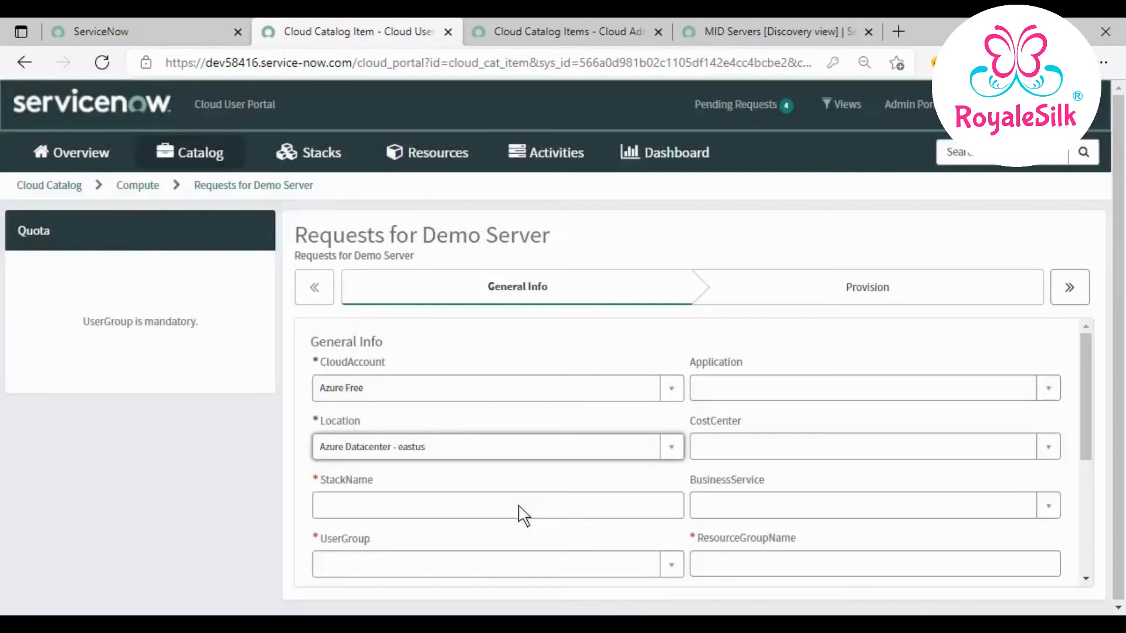
# - Enter a new stack name and assign the Team Development Code Reviewers user group
pyautogui.click(521, 511)
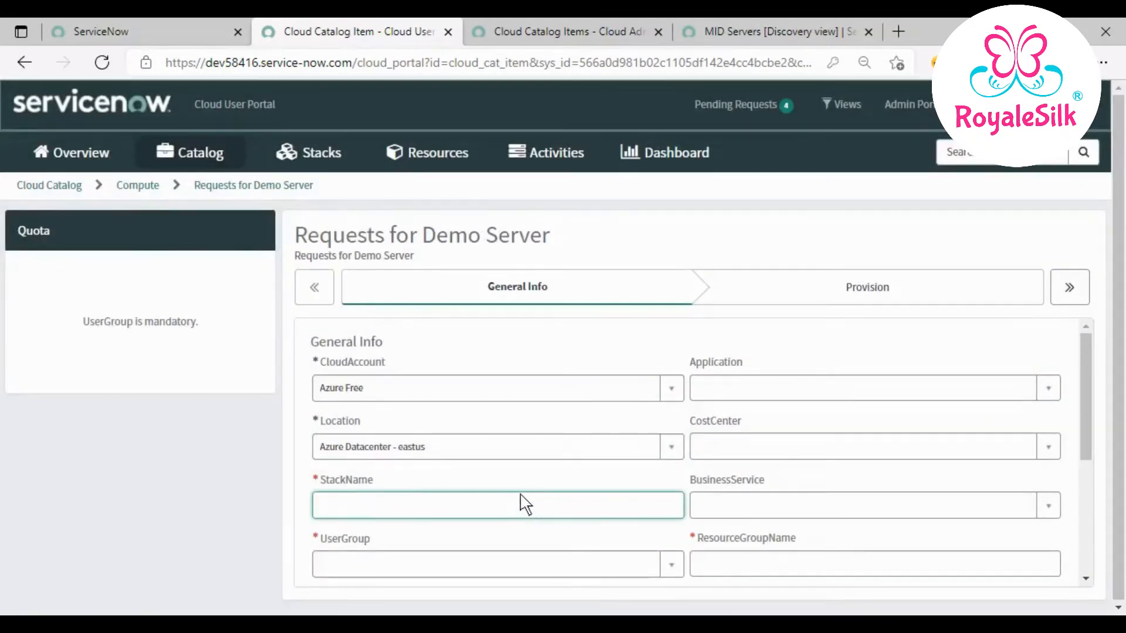
pyautogui.write('DnsLabelPrefix')
pyautogui.hotkey('ctrl', 'a')
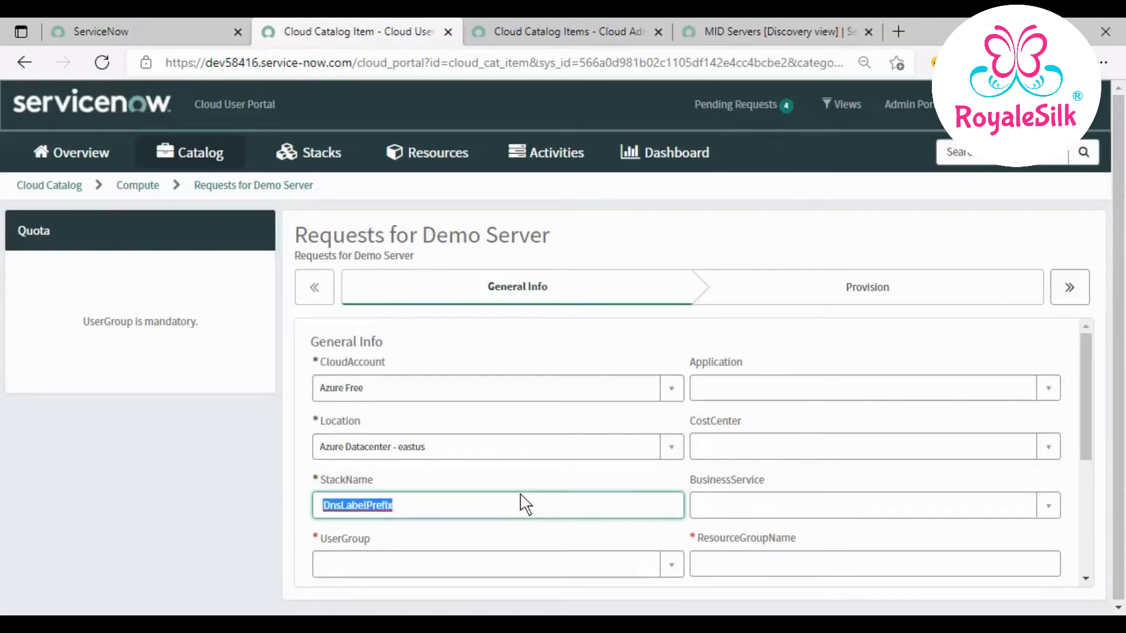
pyautogui.write('Ganesh1234')
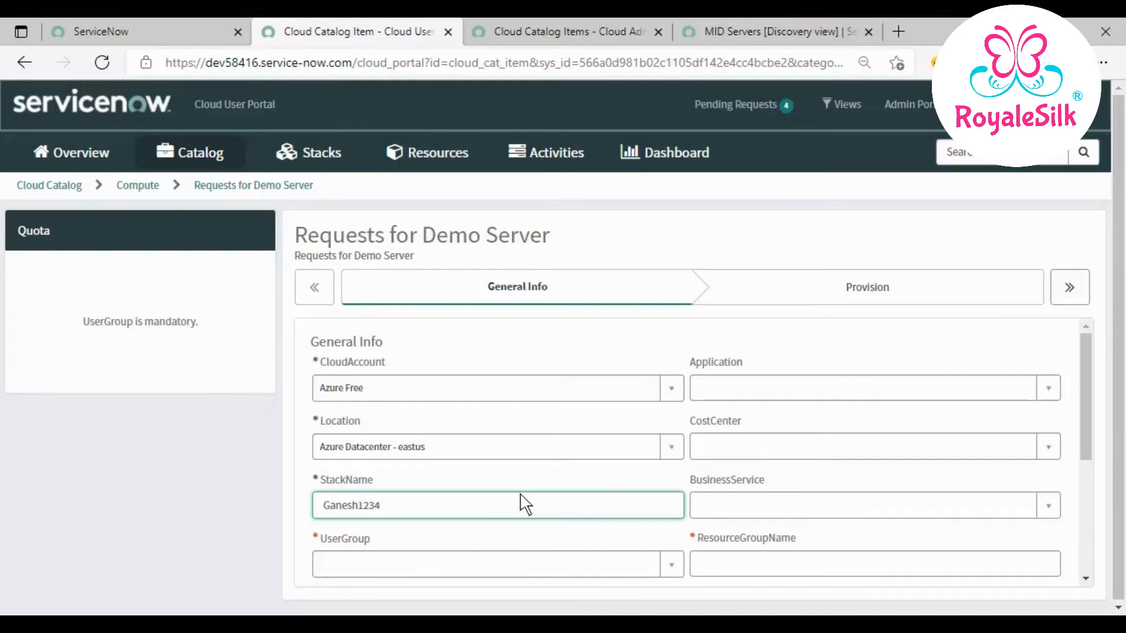
pyautogui.hotkey('ctrl', 'a')
pyautogui.scroll(-1, 511, 513)
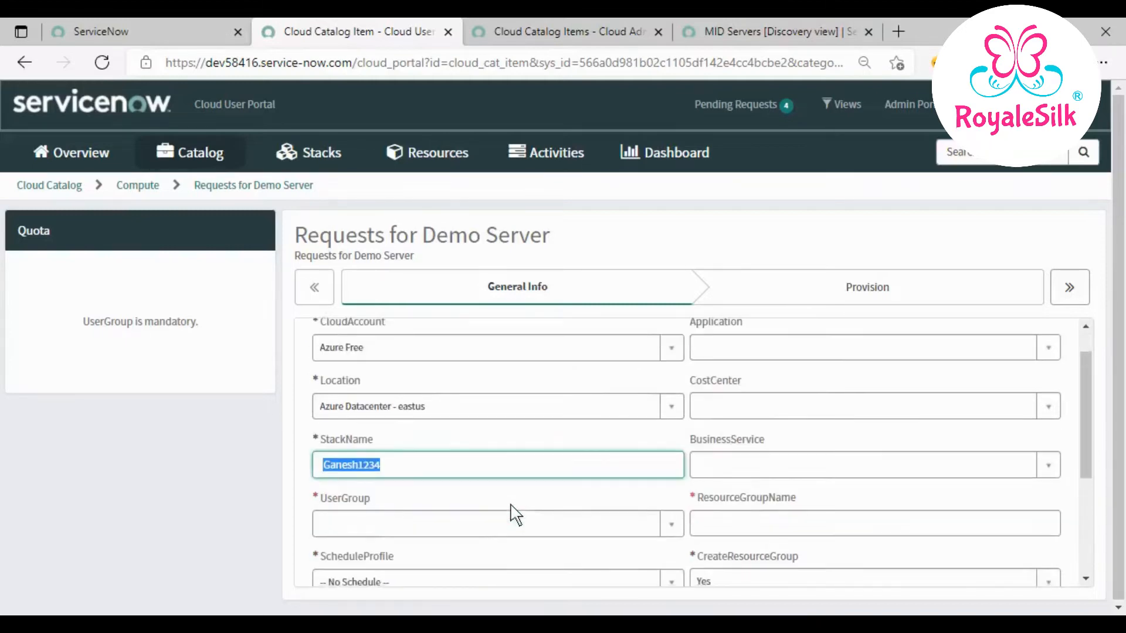
pyautogui.click(508, 527)
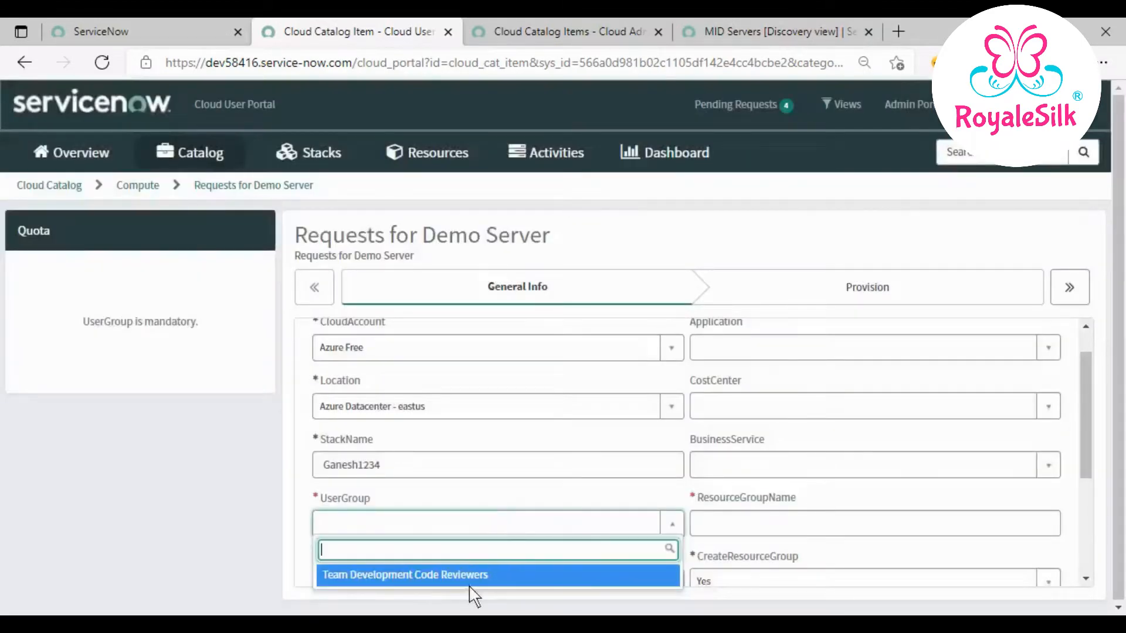
pyautogui.click(470, 578)
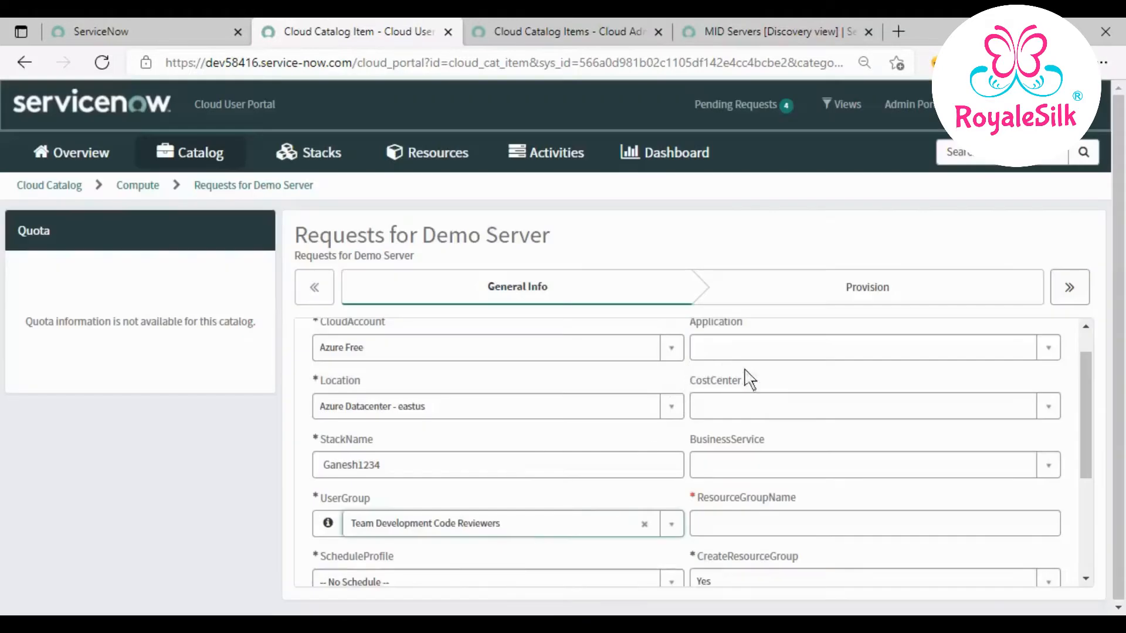
# - Set CreateResourceGroup to No and choose existing resource group Test001
pyautogui.click(775, 531)
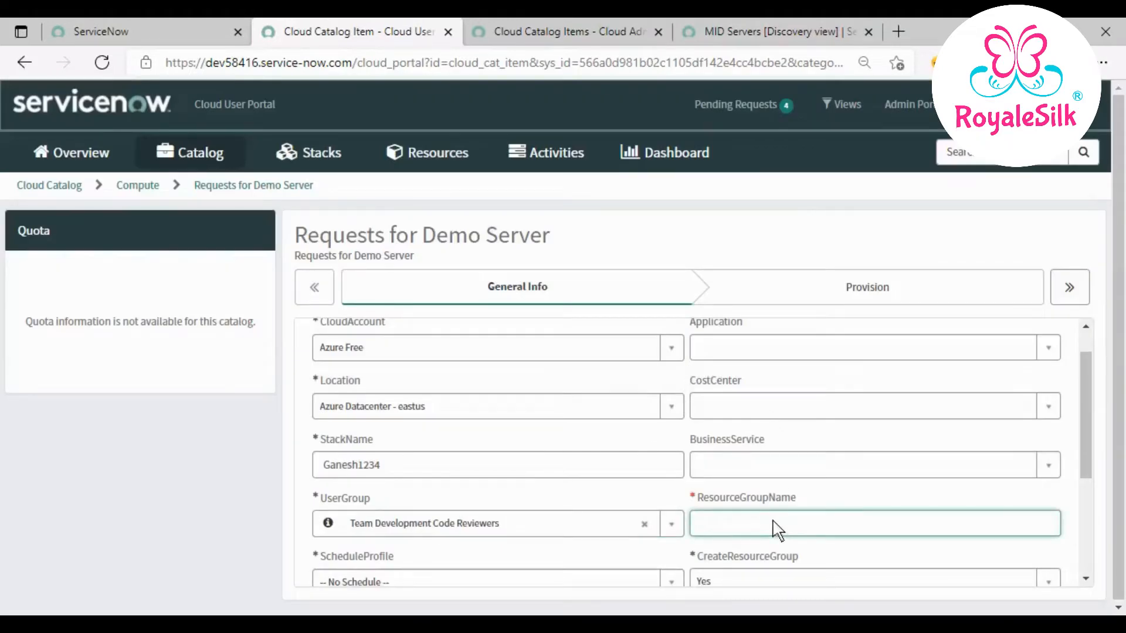
pyautogui.scroll(-3, 780, 540)
pyautogui.click(787, 500)
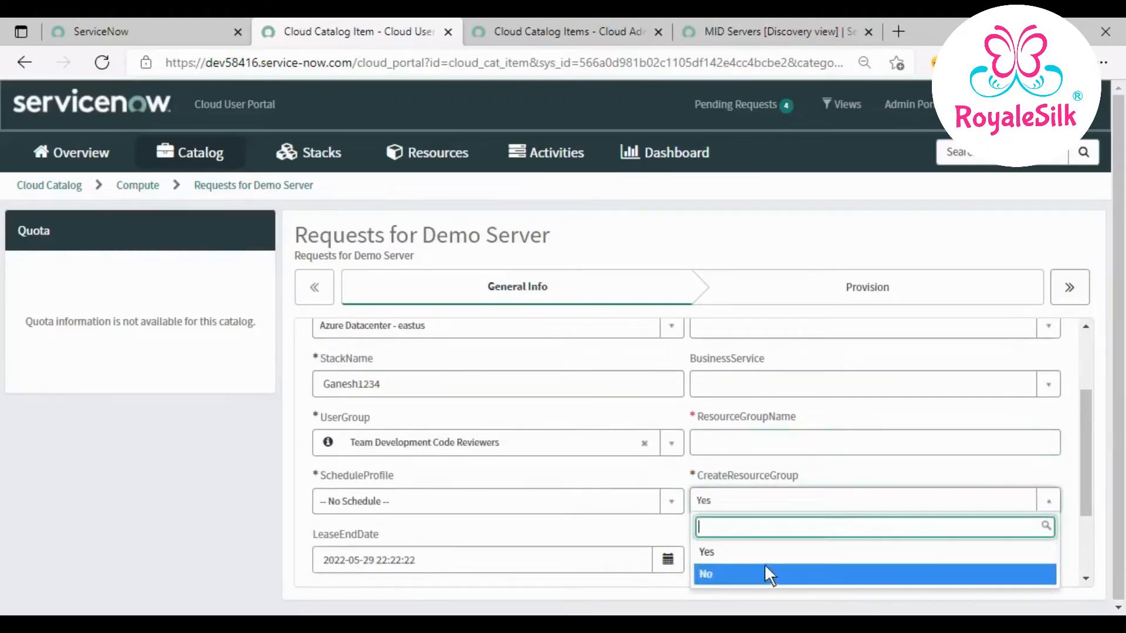
pyautogui.click(761, 566)
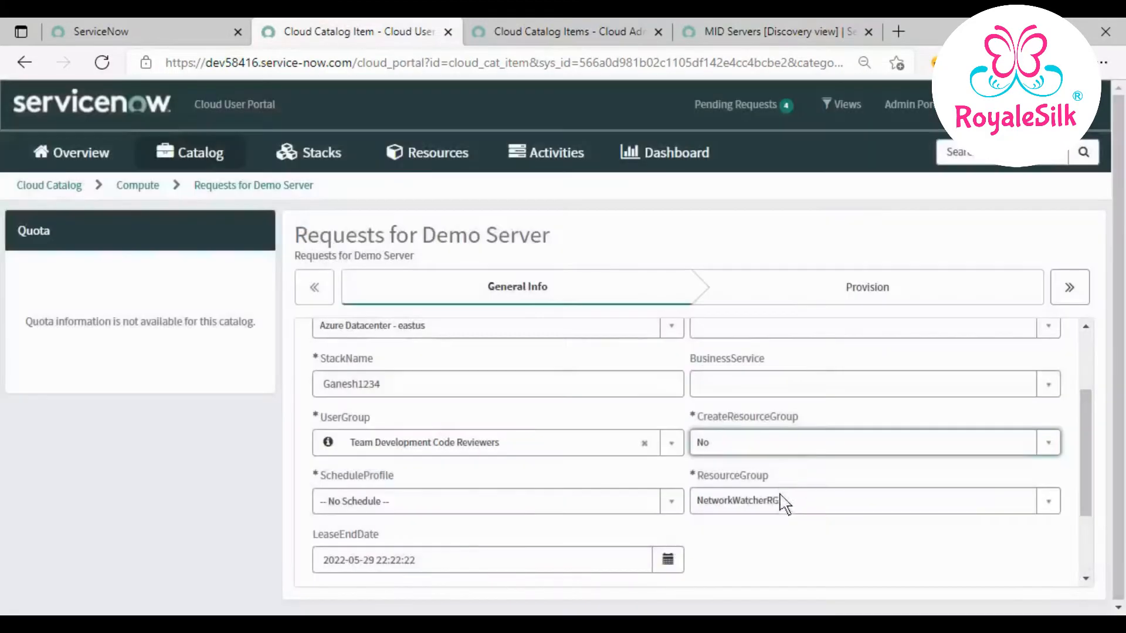
pyautogui.click(782, 500)
pyautogui.click(766, 476)
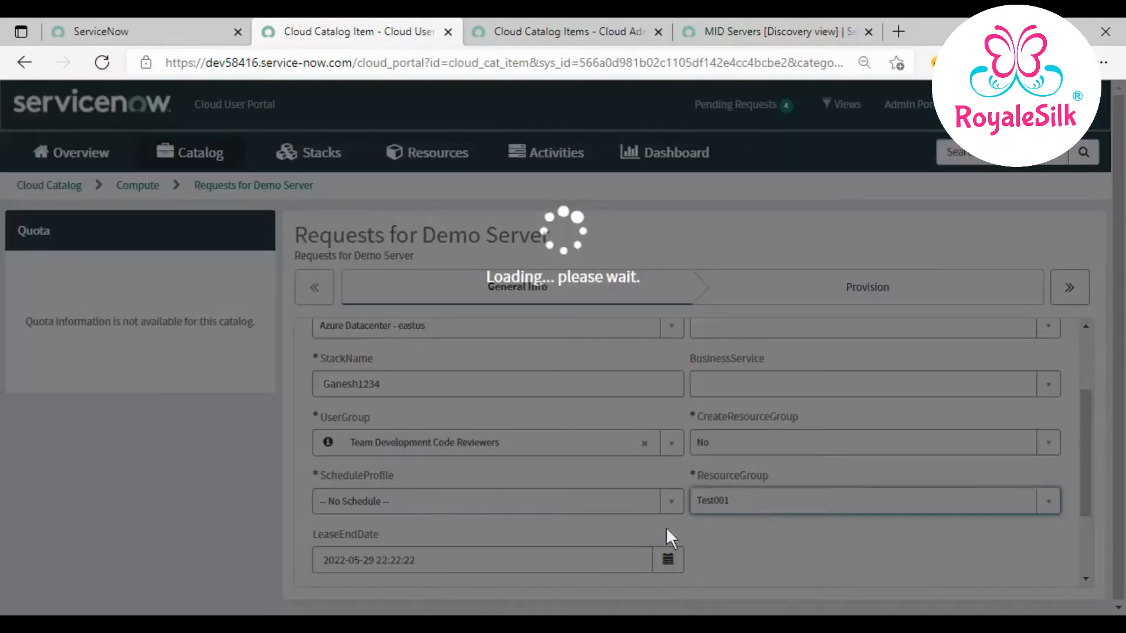
# - Set the schedule time zone to US/Eastern
pyautogui.scroll(-2, 724, 537)
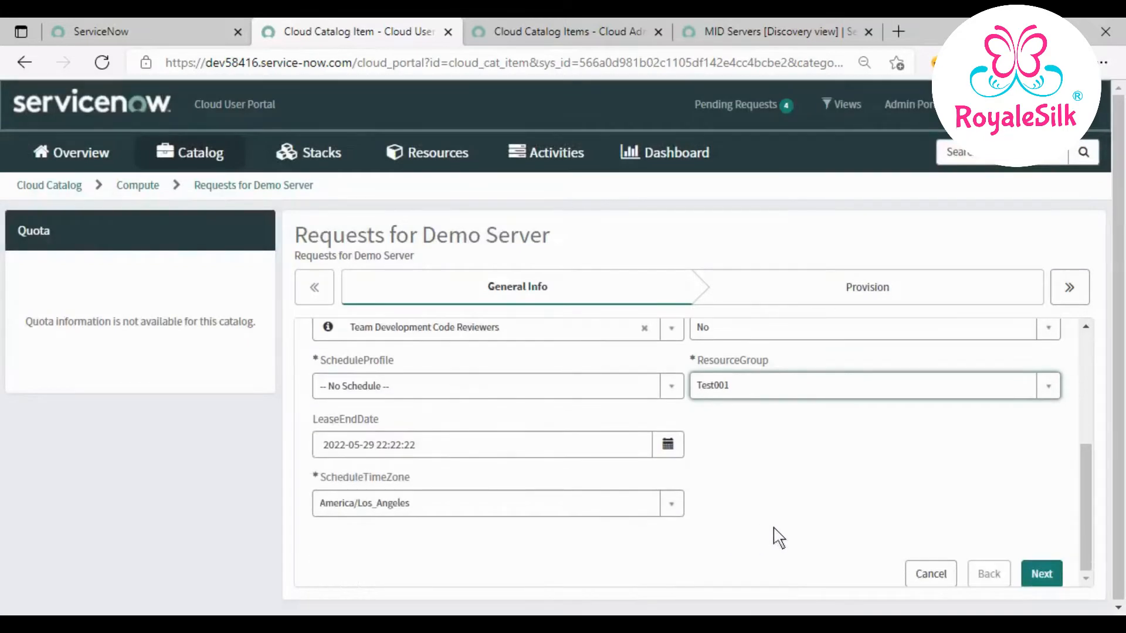
pyautogui.click(643, 503)
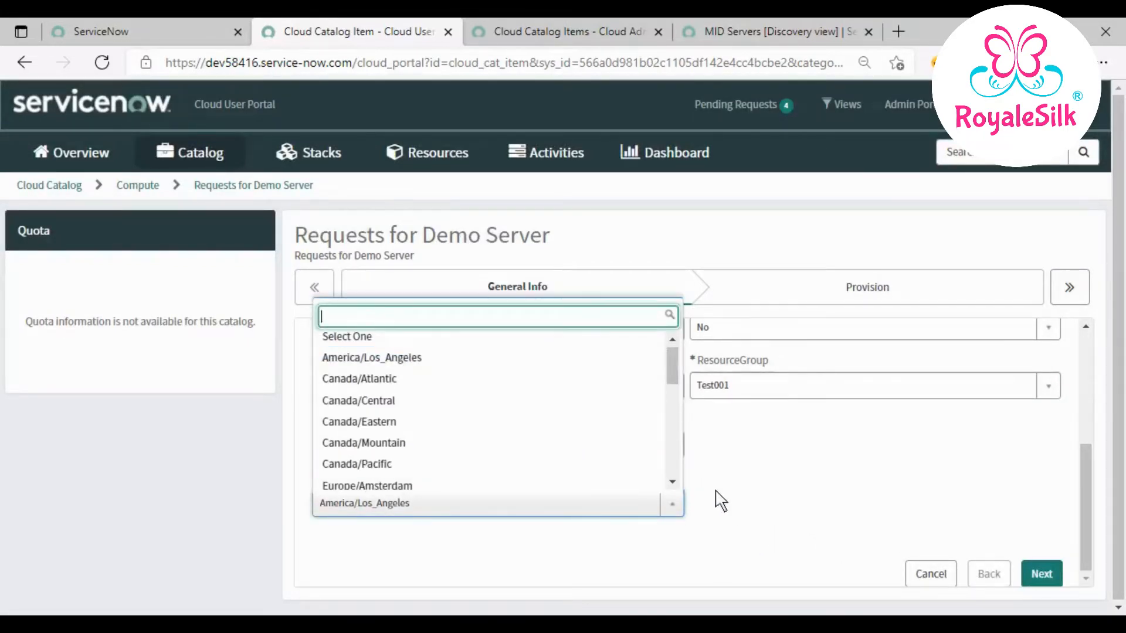
pyautogui.scroll(-5, 584, 480)
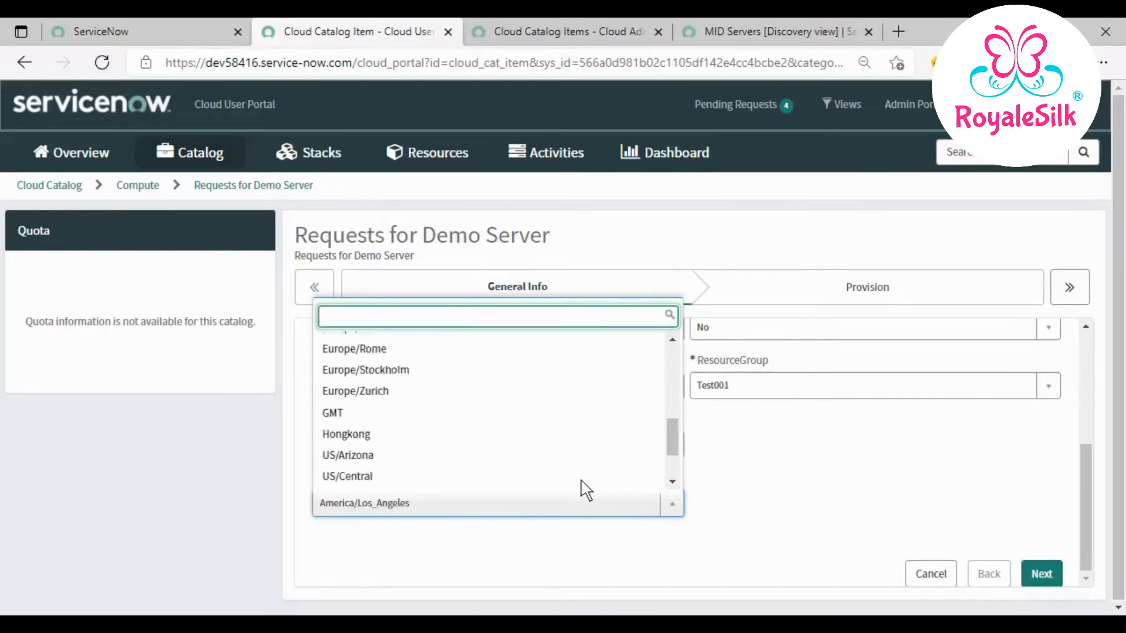
pyautogui.scroll(-2, 582, 484)
pyautogui.scroll(2, 580, 484)
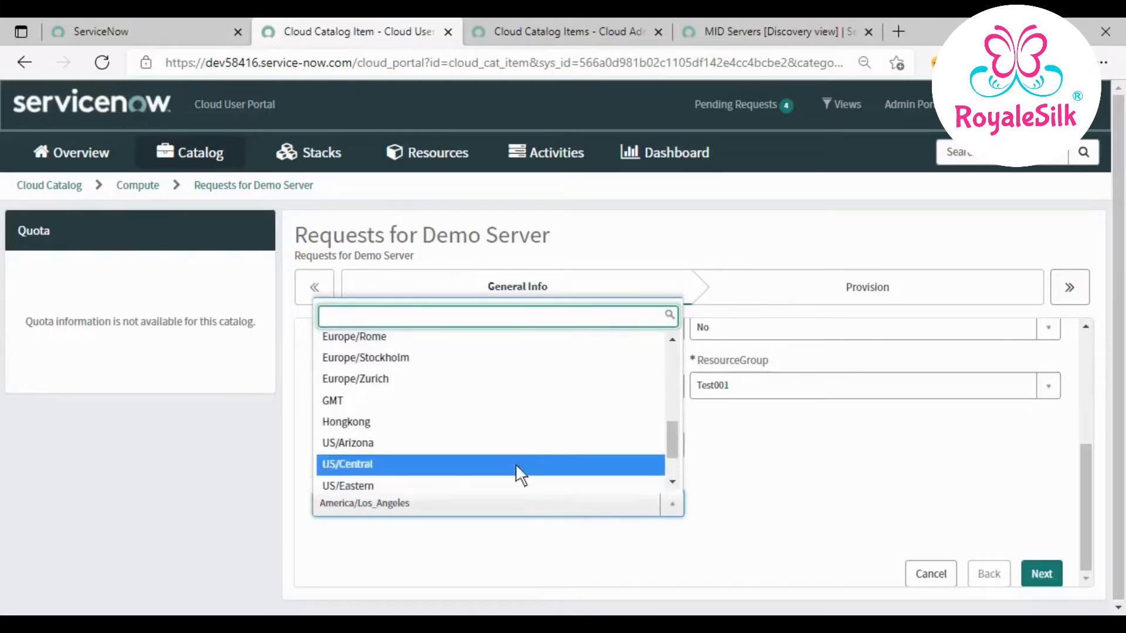
pyautogui.scroll(-2, 515, 466)
pyautogui.click(473, 439)
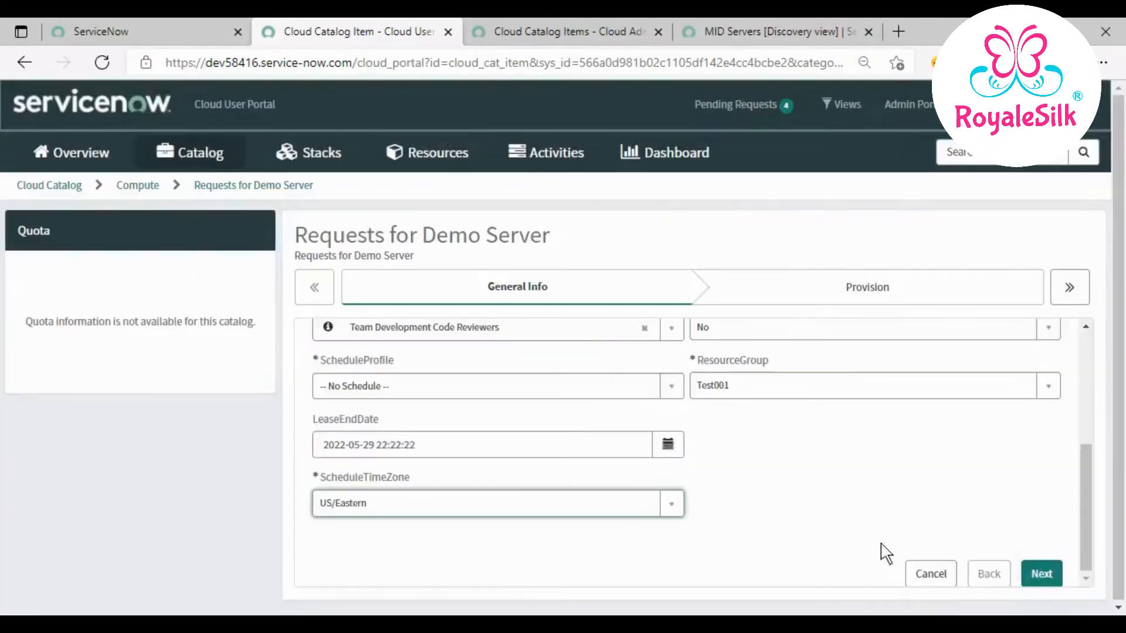
# - On the Provision step, enter the admin username, password and password confirmation
pyautogui.click(1042, 575)
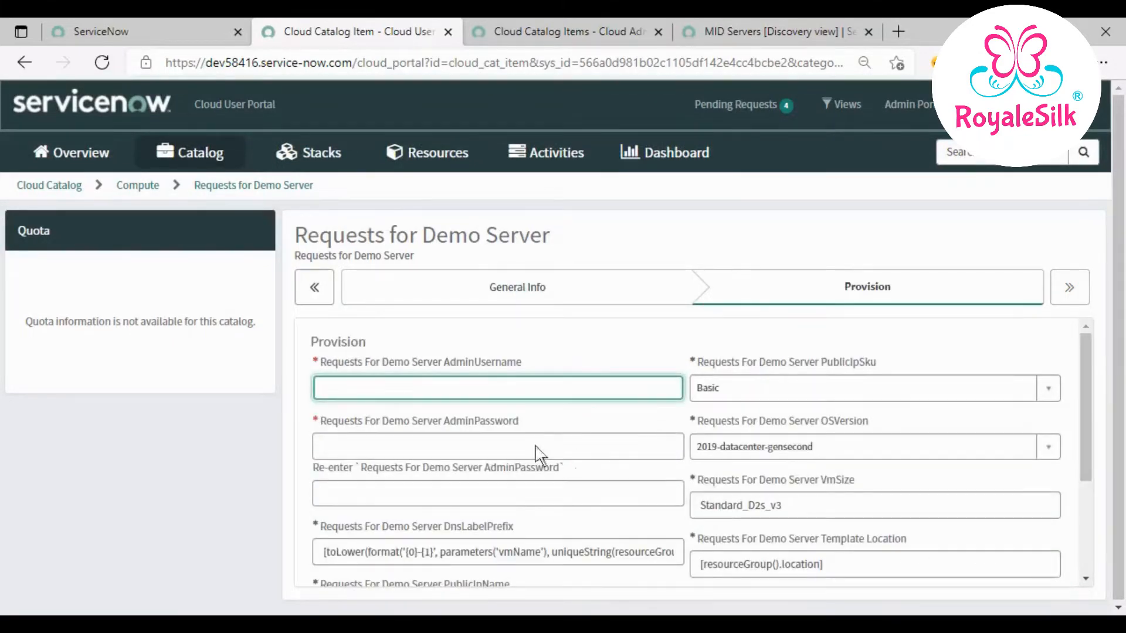
pyautogui.write('Ganesh1234')
pyautogui.click(408, 443)
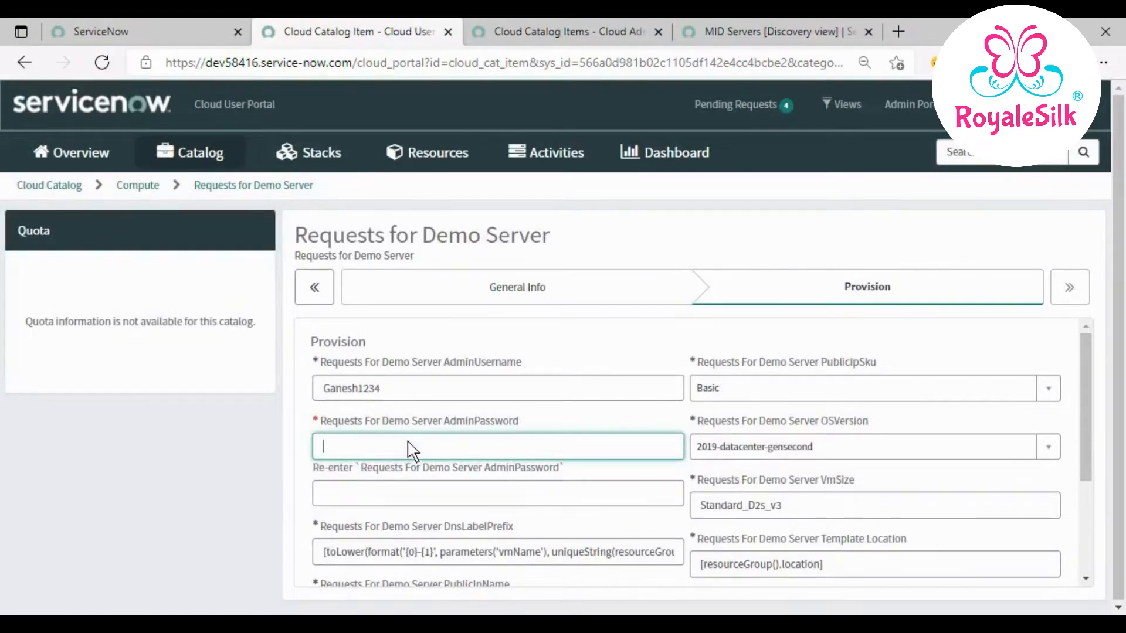
pyautogui.write('P')
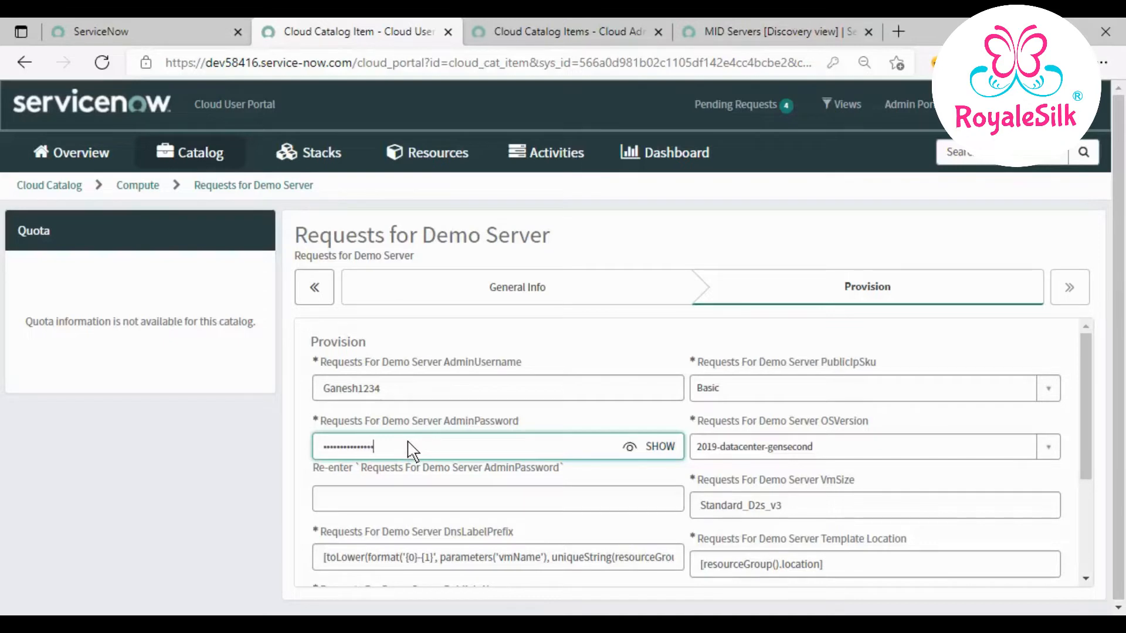
pyautogui.click(377, 499)
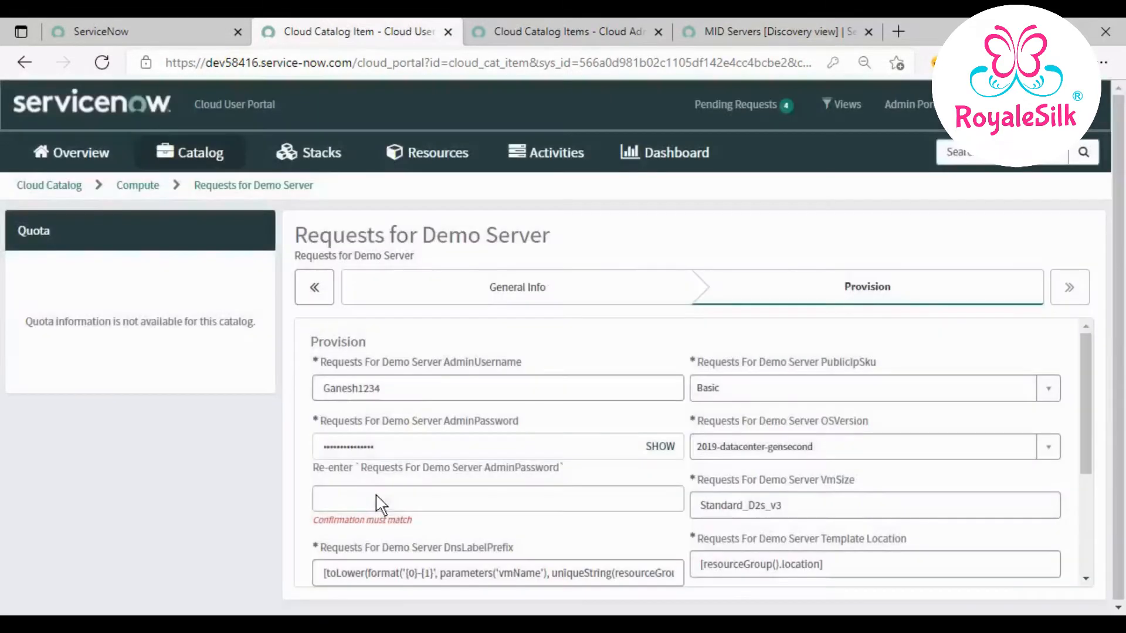
pyautogui.write('•••••••••')
pyautogui.click(658, 533)
# - Set DnsLabelPrefix to test1 and replace the public IP prefix and VM name with the admin username
pyautogui.scroll(-2, 691, 445)
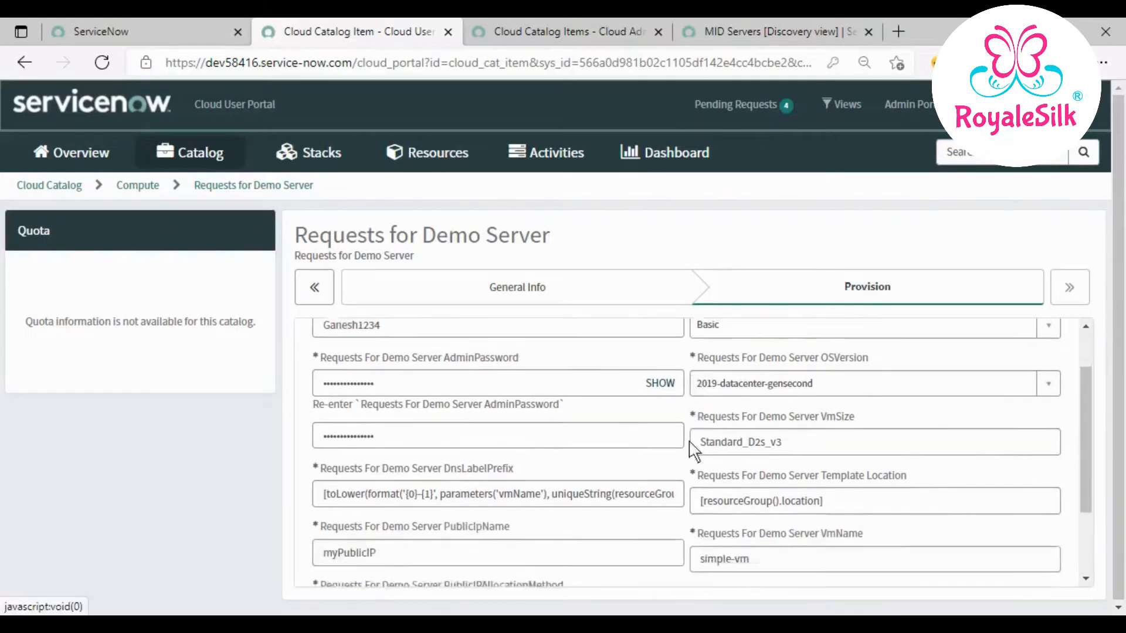
pyautogui.tripleClick(619, 437)
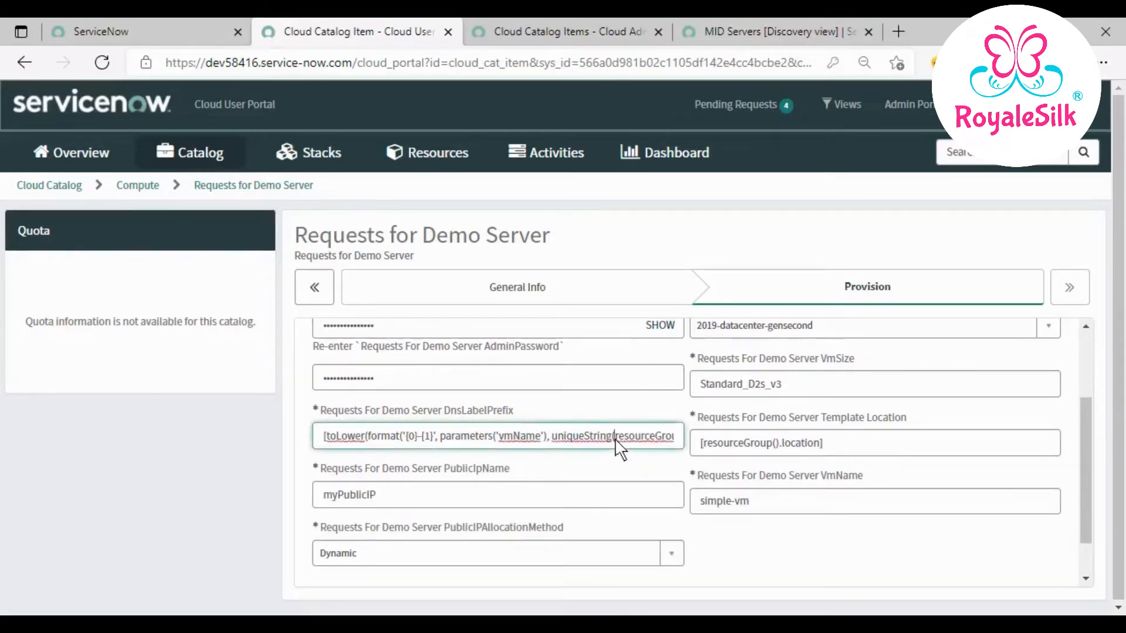
pyautogui.write('test1')
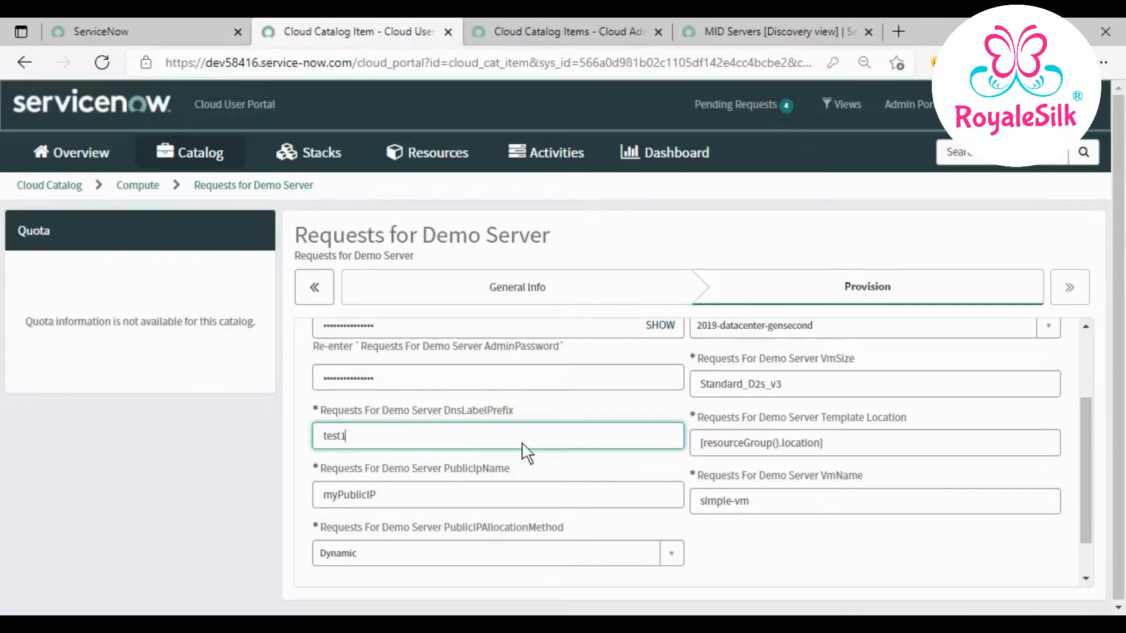
pyautogui.scroll(-2, 527, 452)
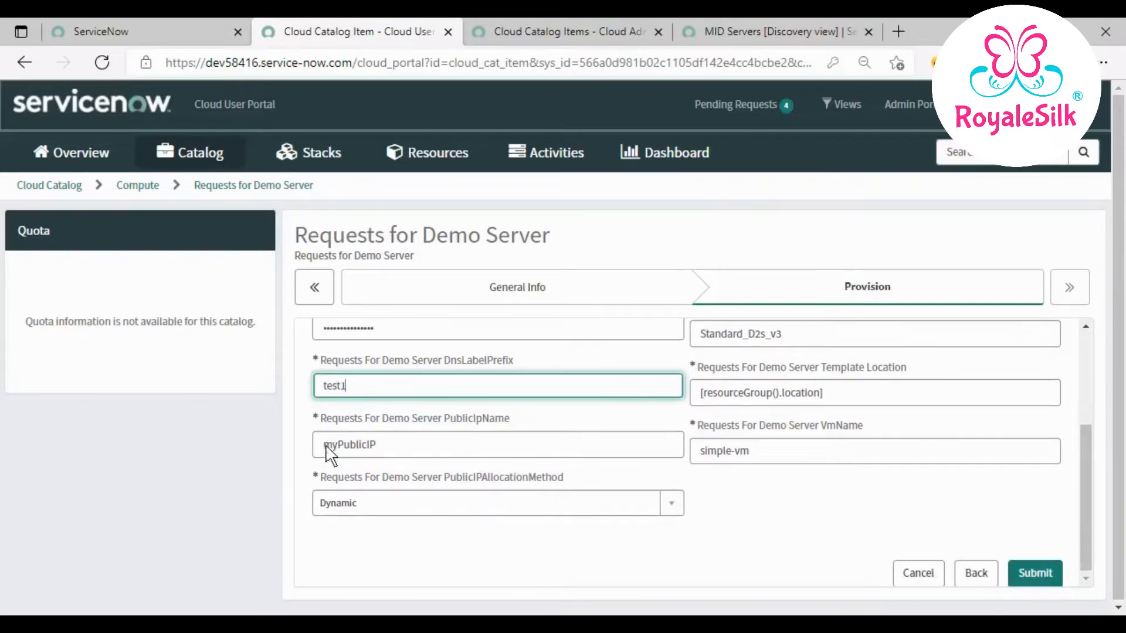
pyautogui.moveTo(339, 448); pyautogui.dragTo(284, 445)
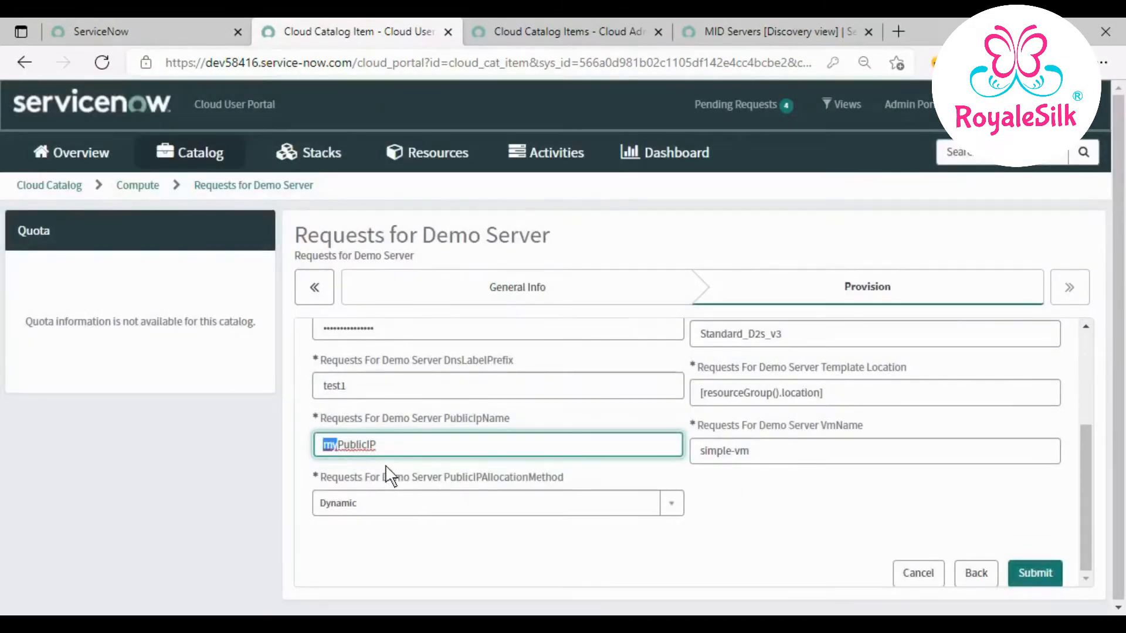
pyautogui.write('Ganesh1234')
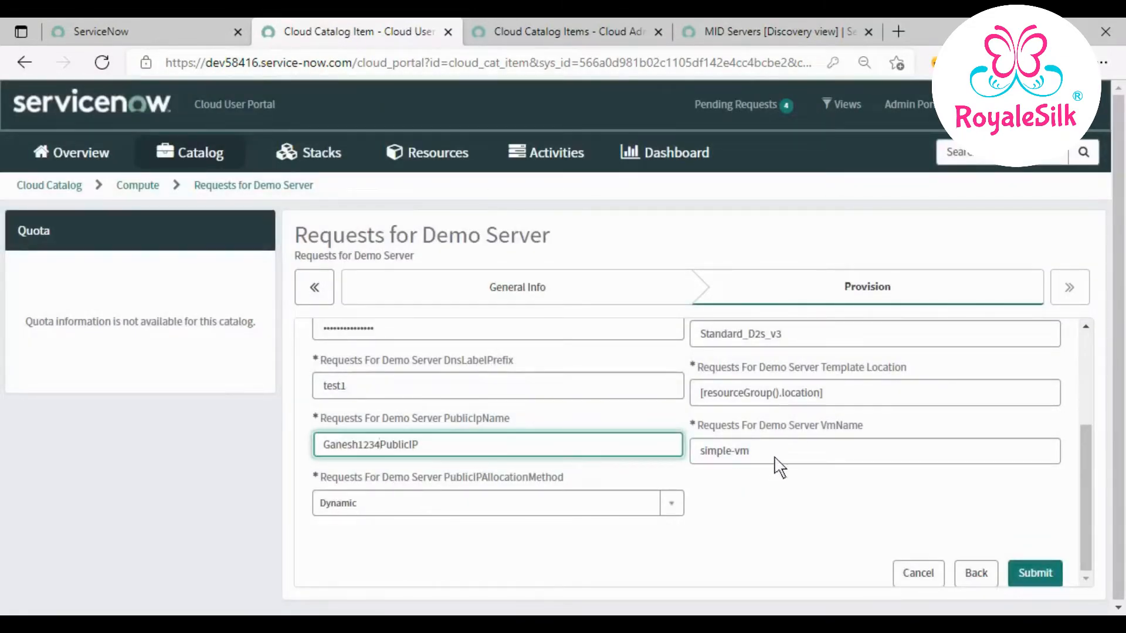
pyautogui.moveTo(775, 459); pyautogui.dragTo(700, 450)
pyautogui.write('Ganesh1234')
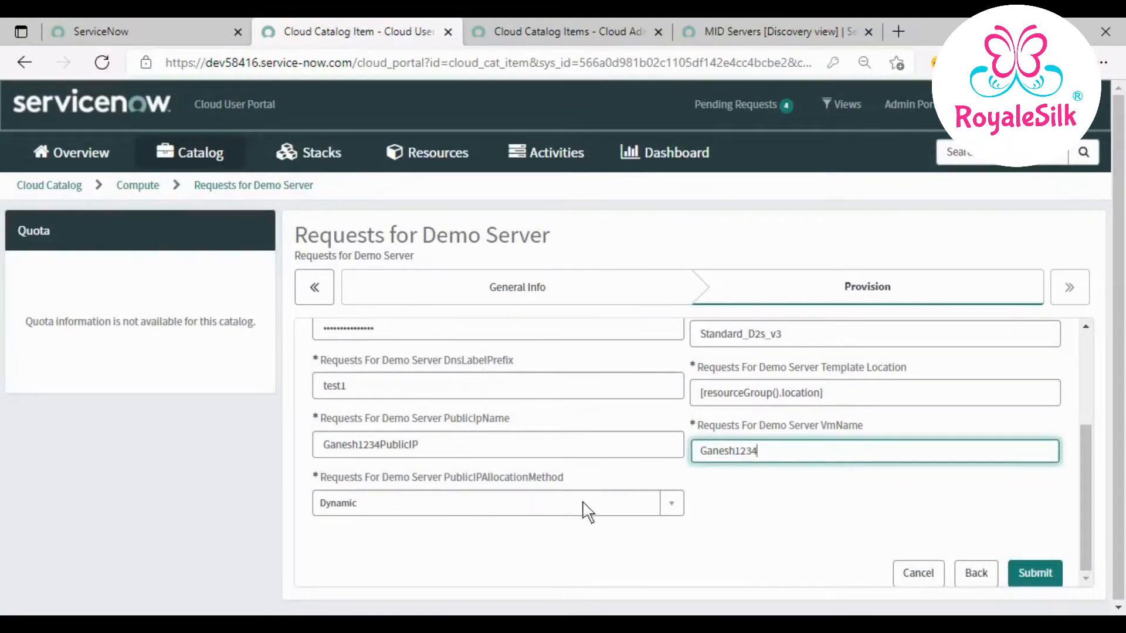
# - Change the Template Location to eastus and submit the Demo Server request
pyautogui.hotkey('shift', 'Tab')
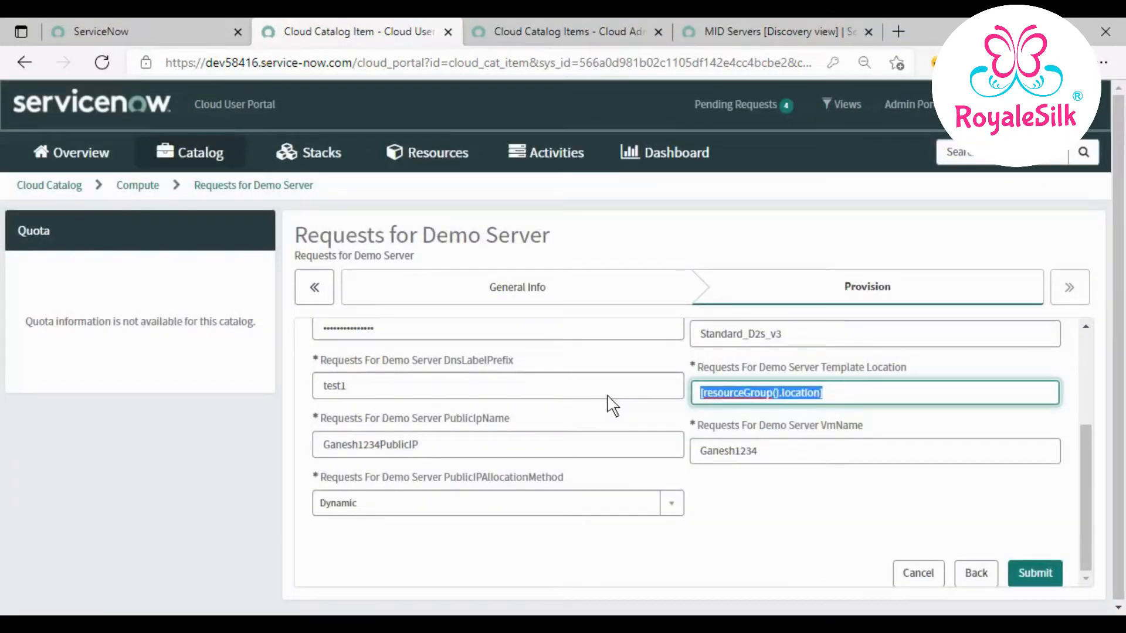
pyautogui.write('eastus')
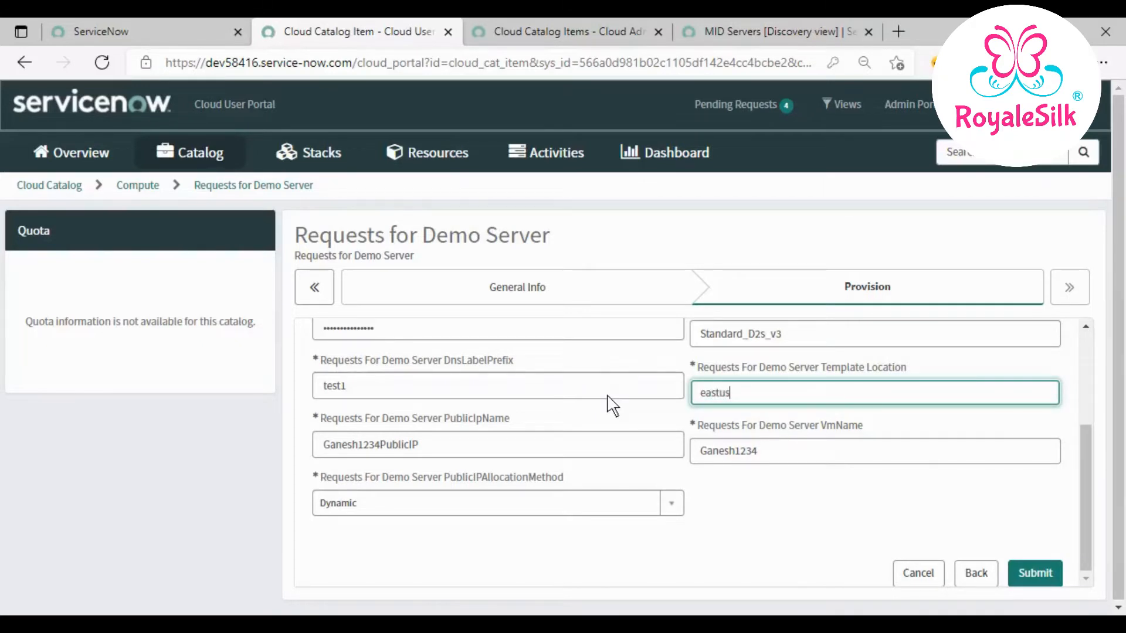
pyautogui.scroll(2, 804, 491)
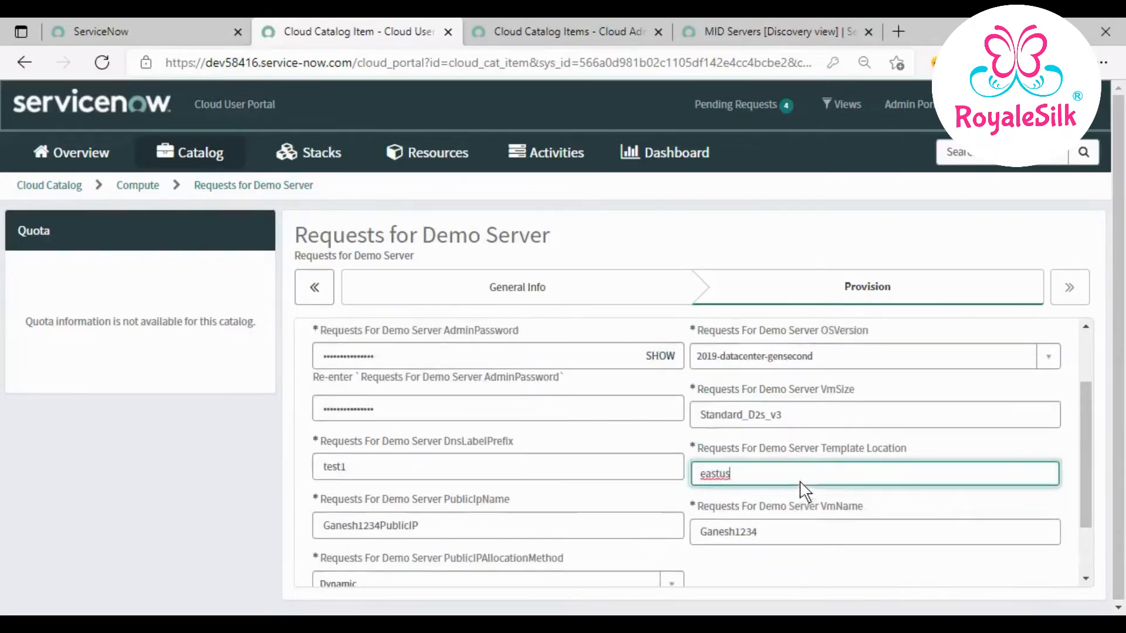
pyautogui.scroll(-2, 804, 491)
pyautogui.click(1045, 569)
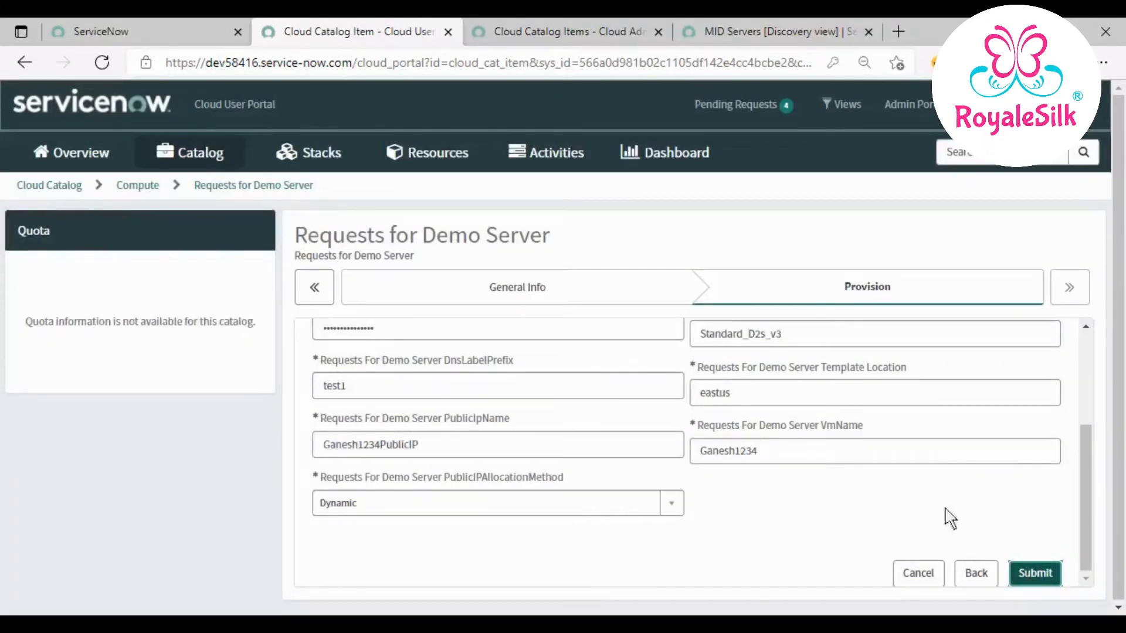
pyautogui.scroll(4, 925, 495)
pyautogui.scroll(-4, 926, 491)
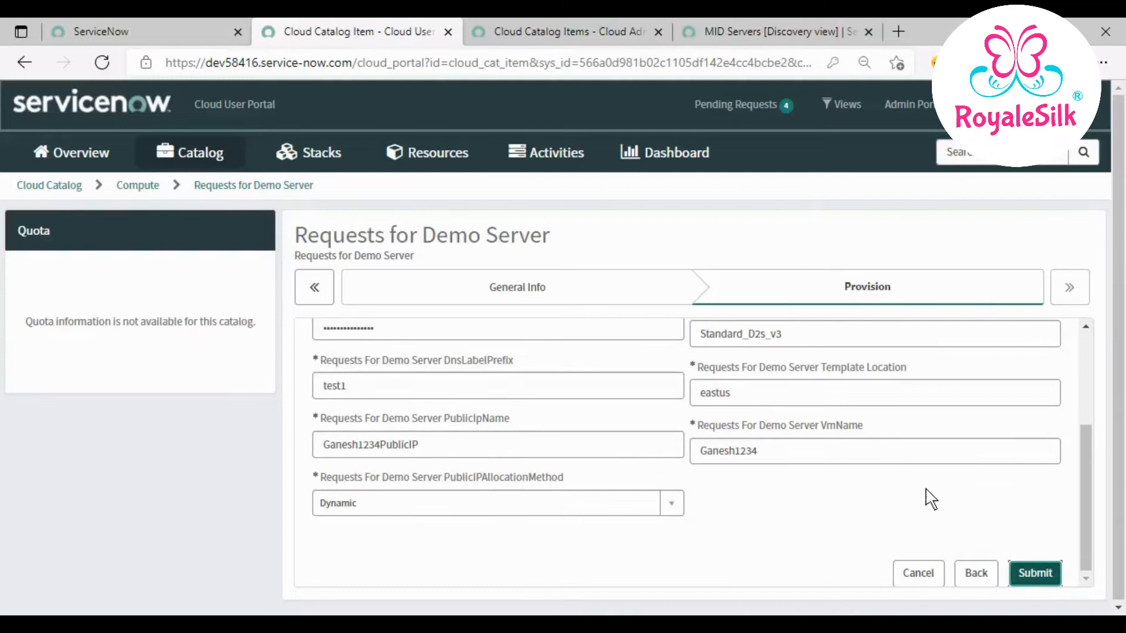
pyautogui.click(1028, 570)
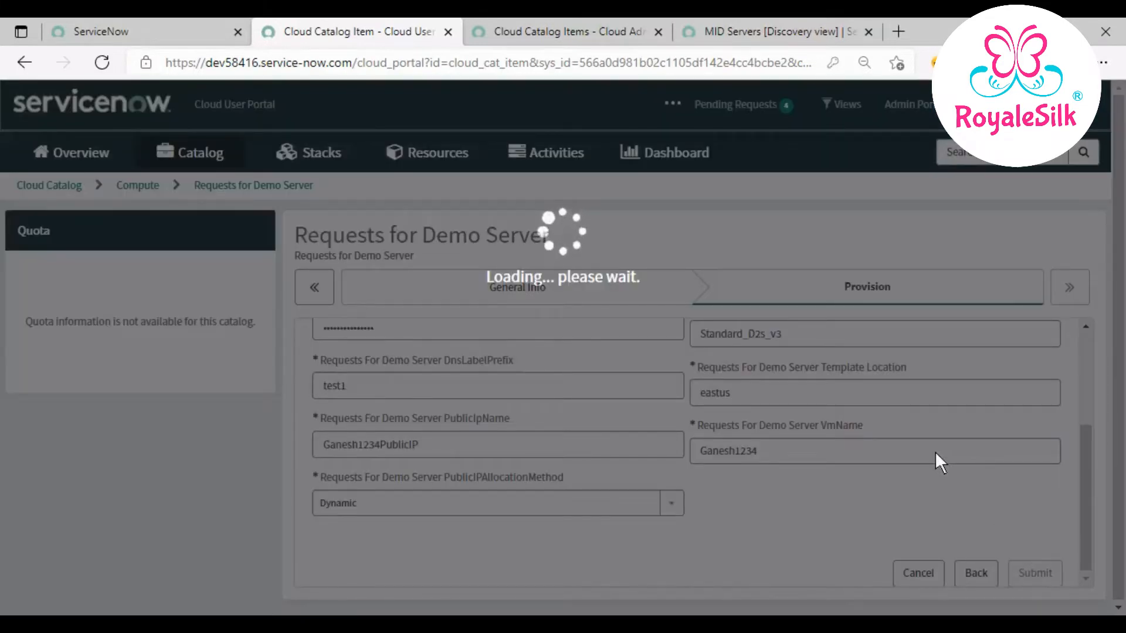
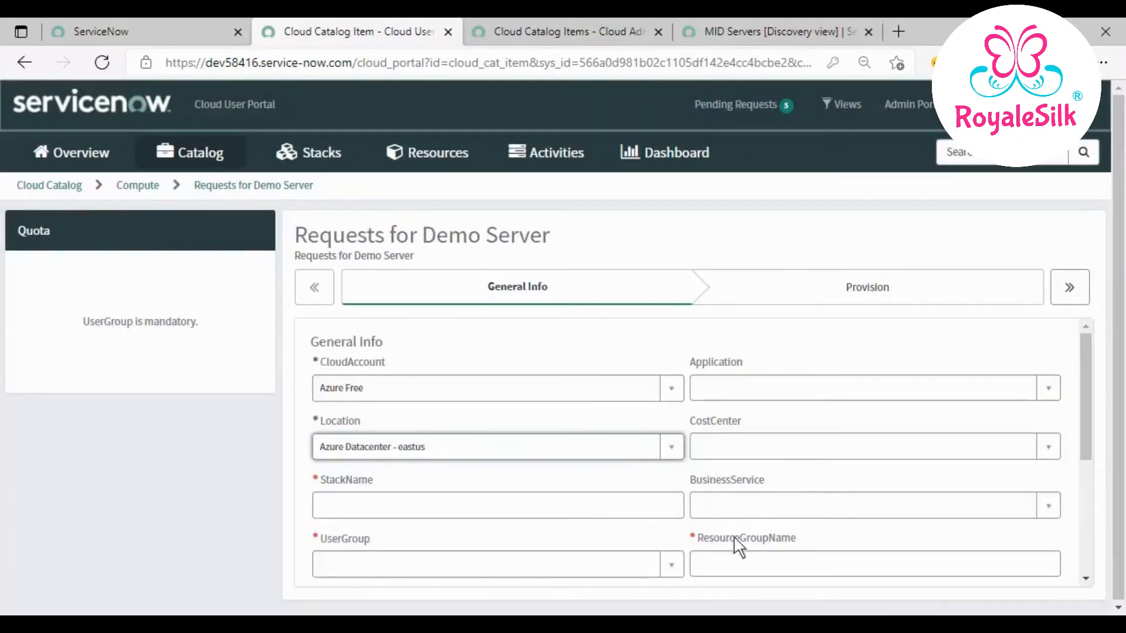
# - Enter stack name Ganesh1234 and choose the Team Development Code Reviewers user group
pyautogui.click(594, 515)
pyautogui.write('Ganesh1234')
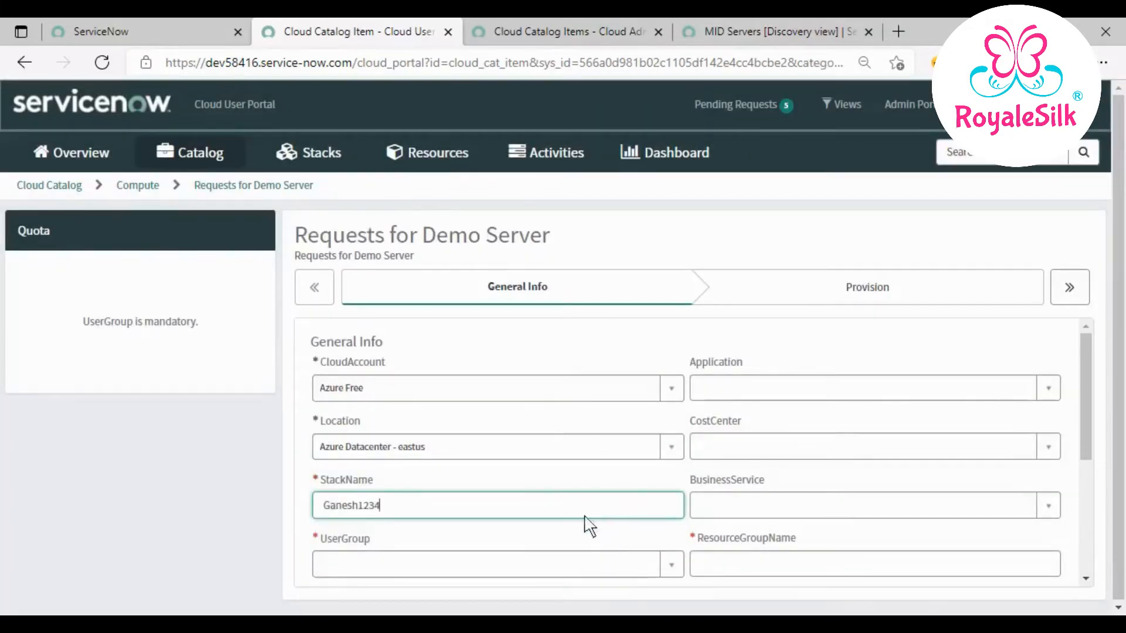
pyautogui.click(565, 563)
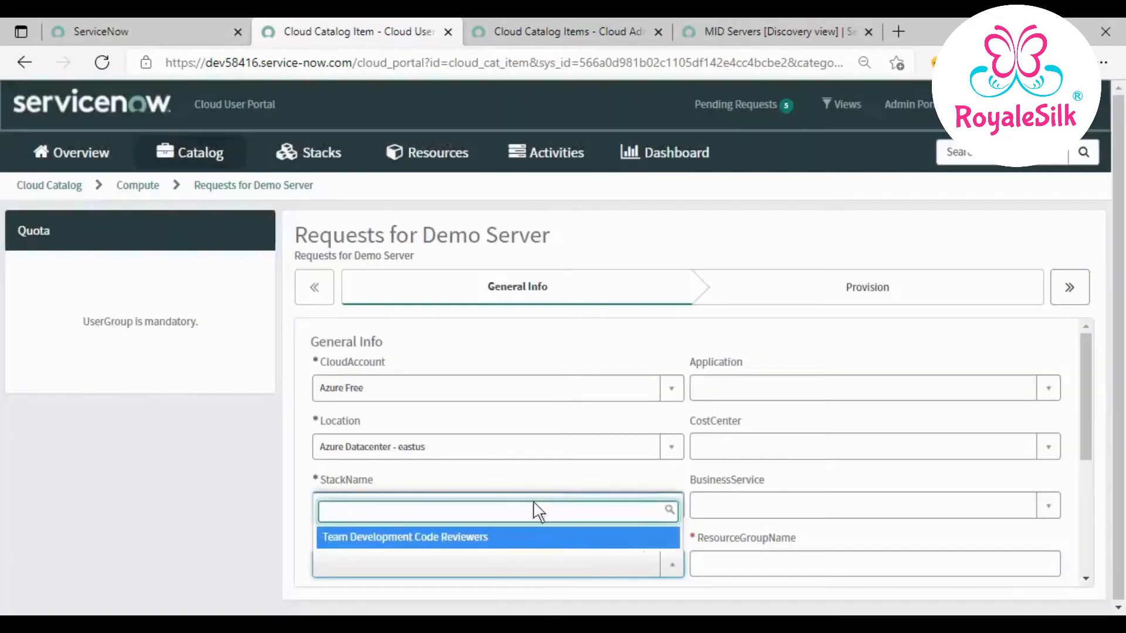
pyautogui.click(498, 540)
pyautogui.scroll(-1, 587, 527)
pyautogui.scroll(-1, 598, 522)
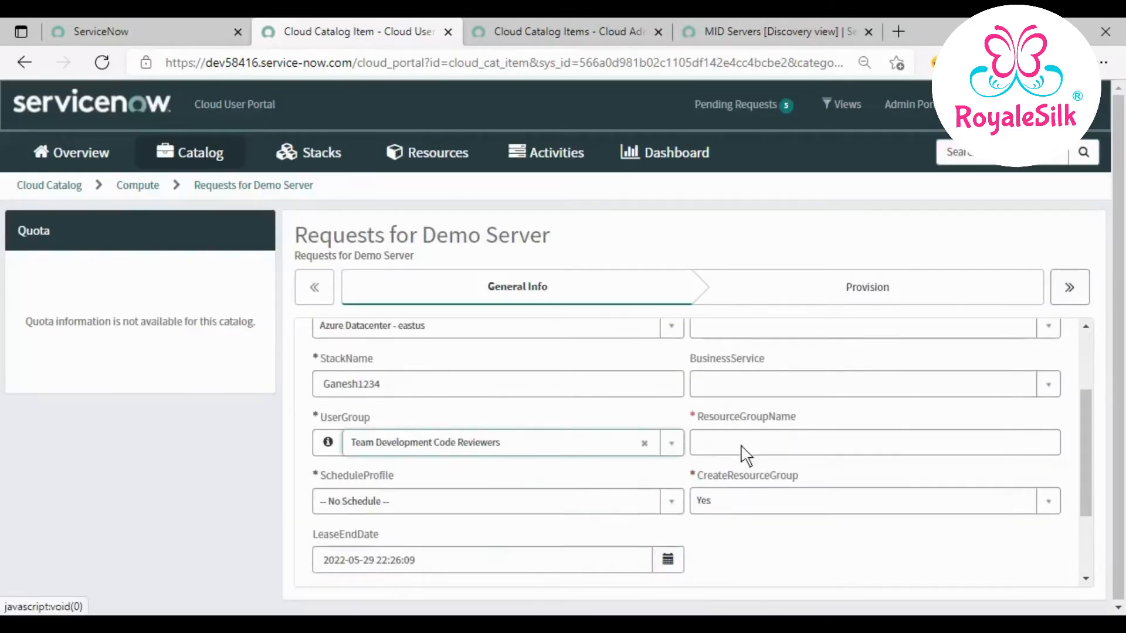
# - Set CreateResourceGroup to No and select the existing resource group Test001
pyautogui.click(742, 450)
pyautogui.write('Ganesh1234')
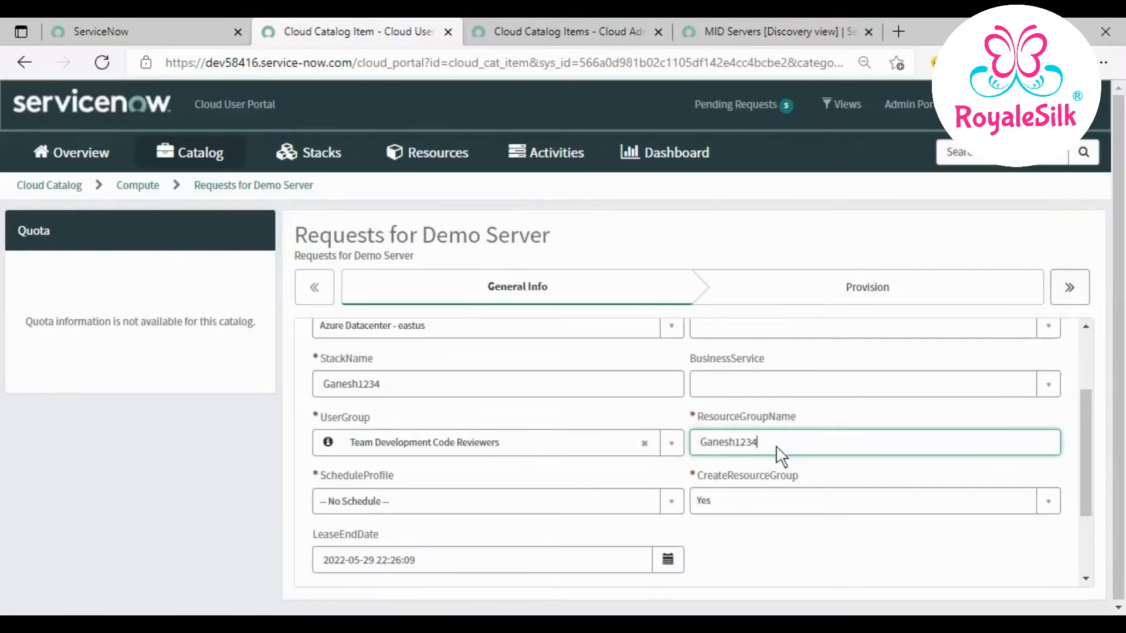
pyautogui.moveTo(776, 449); pyautogui.dragTo(586, 453)
pyautogui.press('BackSpace')
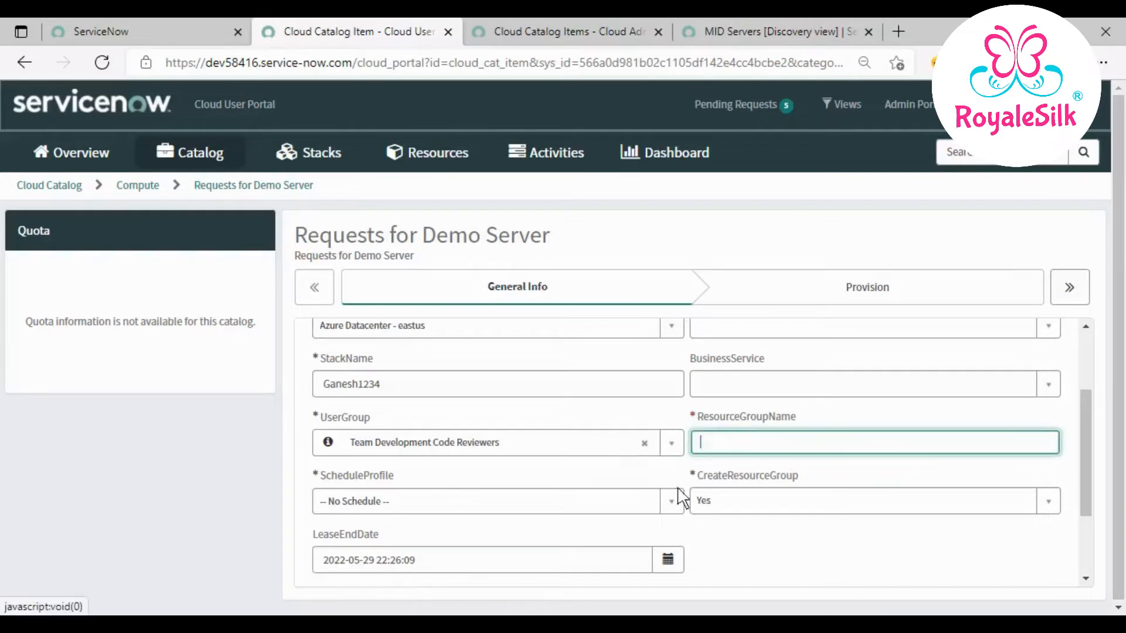
pyautogui.click(736, 511)
pyautogui.click(727, 571)
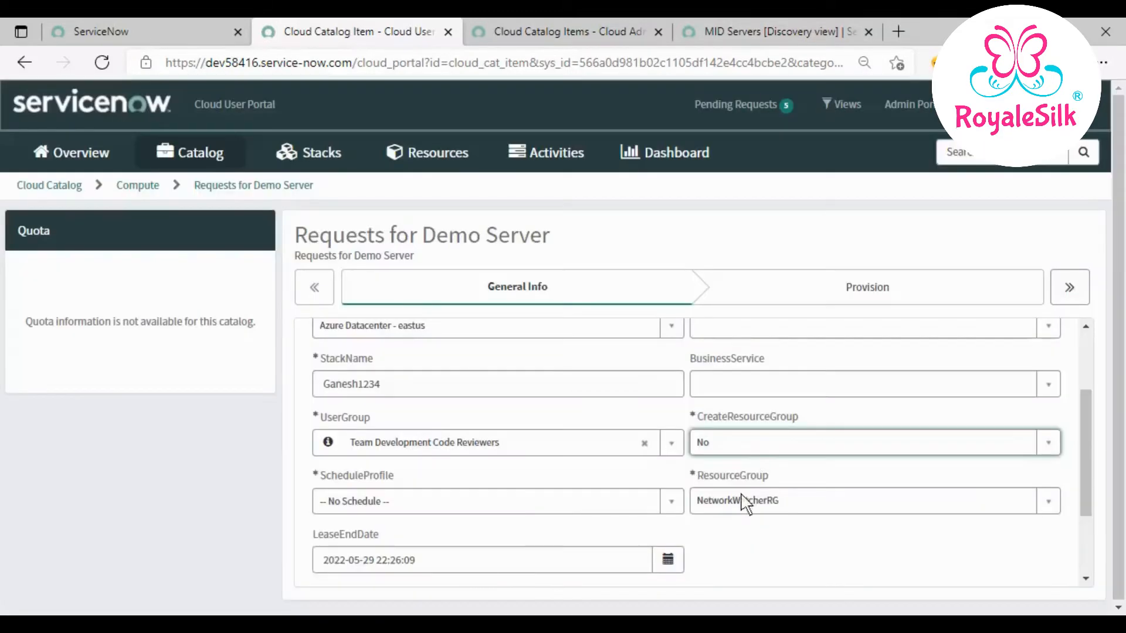
pyautogui.click(741, 498)
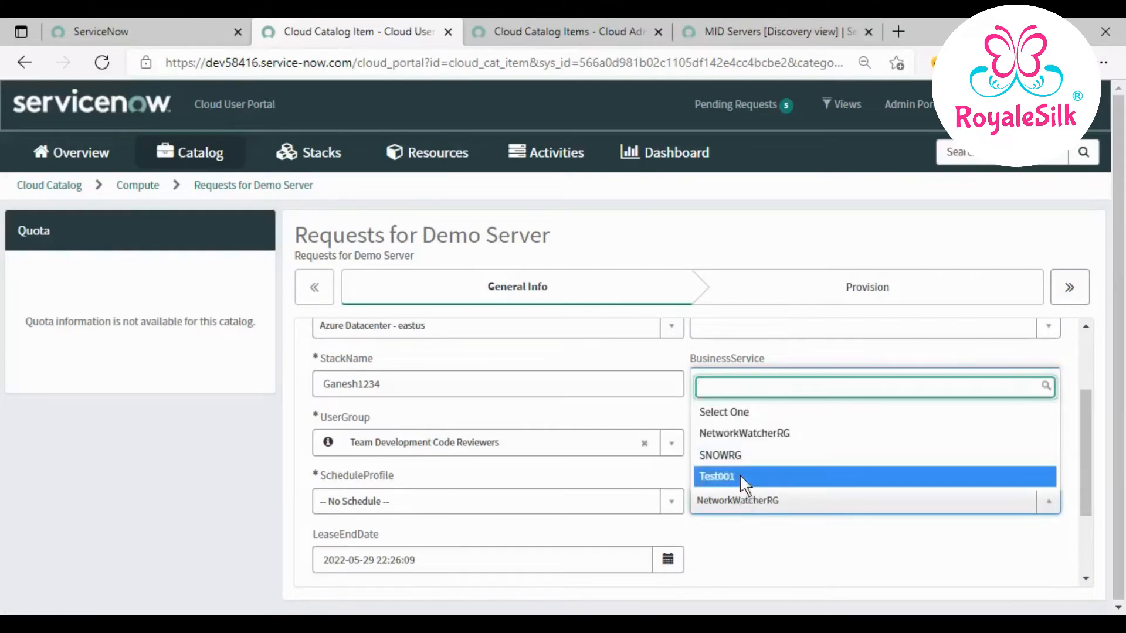
pyautogui.click(741, 475)
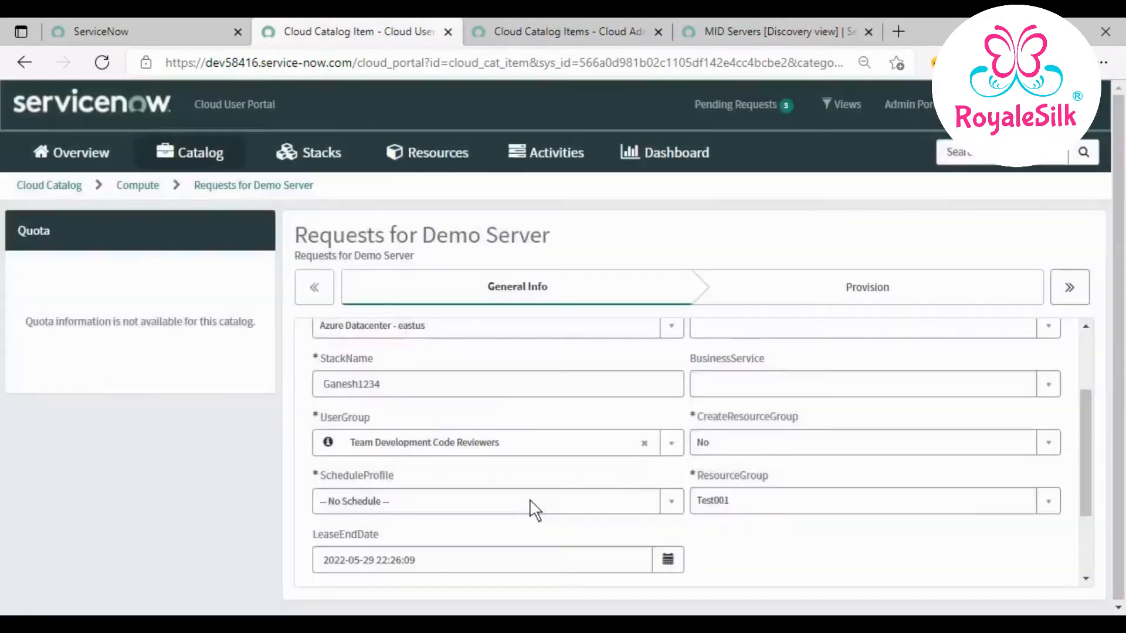
# - Set the schedule profile to 8-5 weekdays and the schedule time zone to US/Eastern
pyautogui.click(531, 502)
pyautogui.click(513, 464)
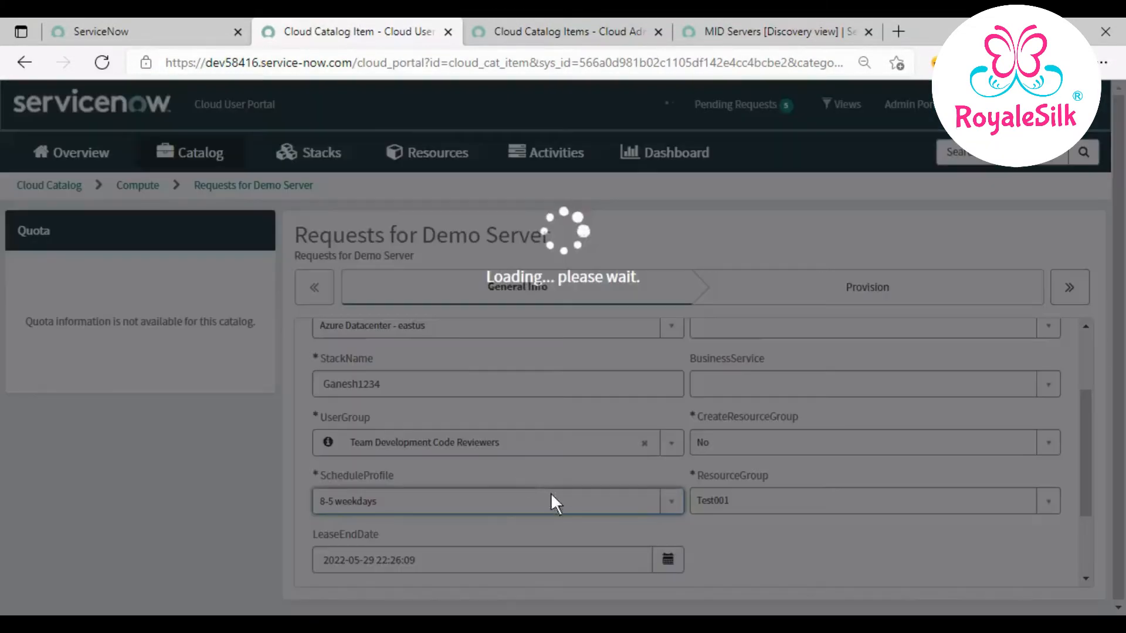
pyautogui.scroll(-2, 786, 559)
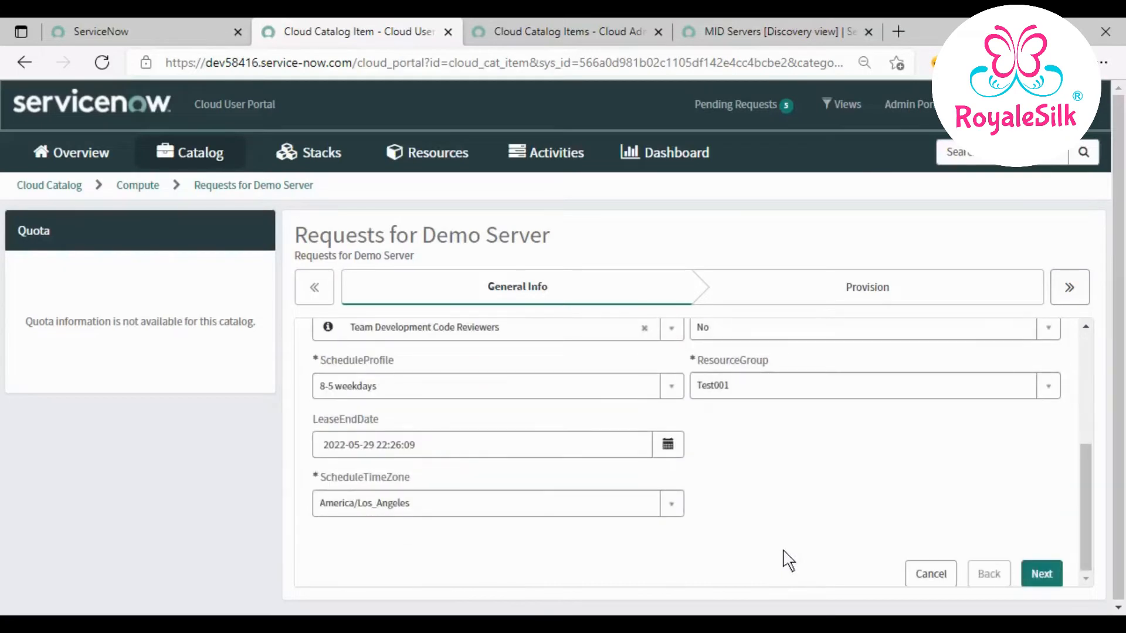
pyautogui.click(611, 506)
pyautogui.scroll(-2, 516, 476)
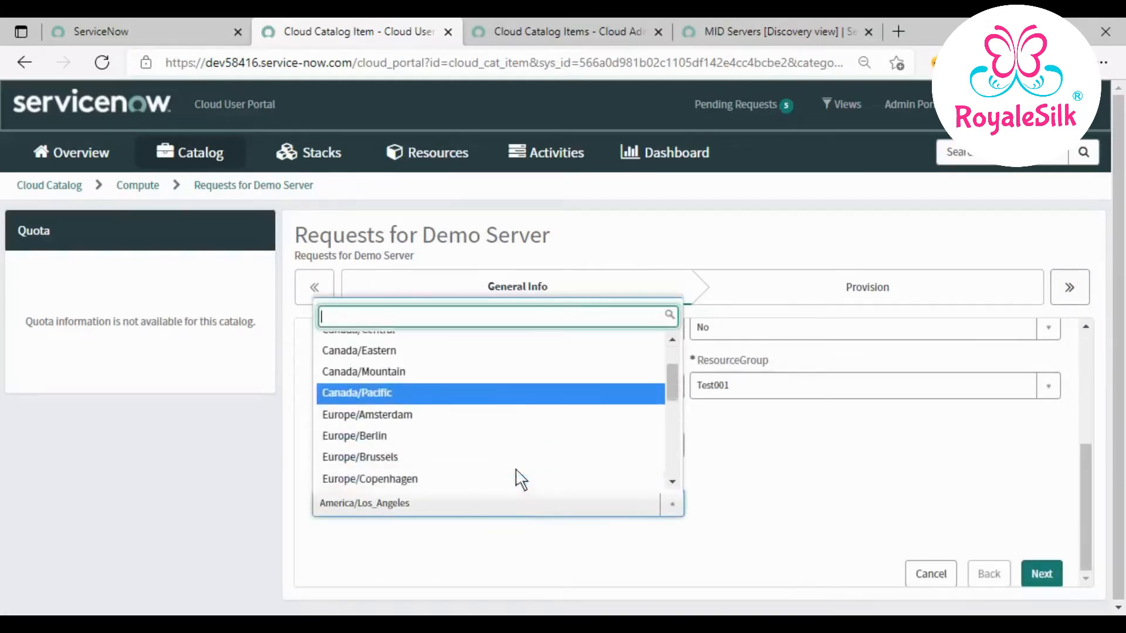
pyautogui.scroll(-1, 517, 477)
pyautogui.scroll(-2, 487, 478)
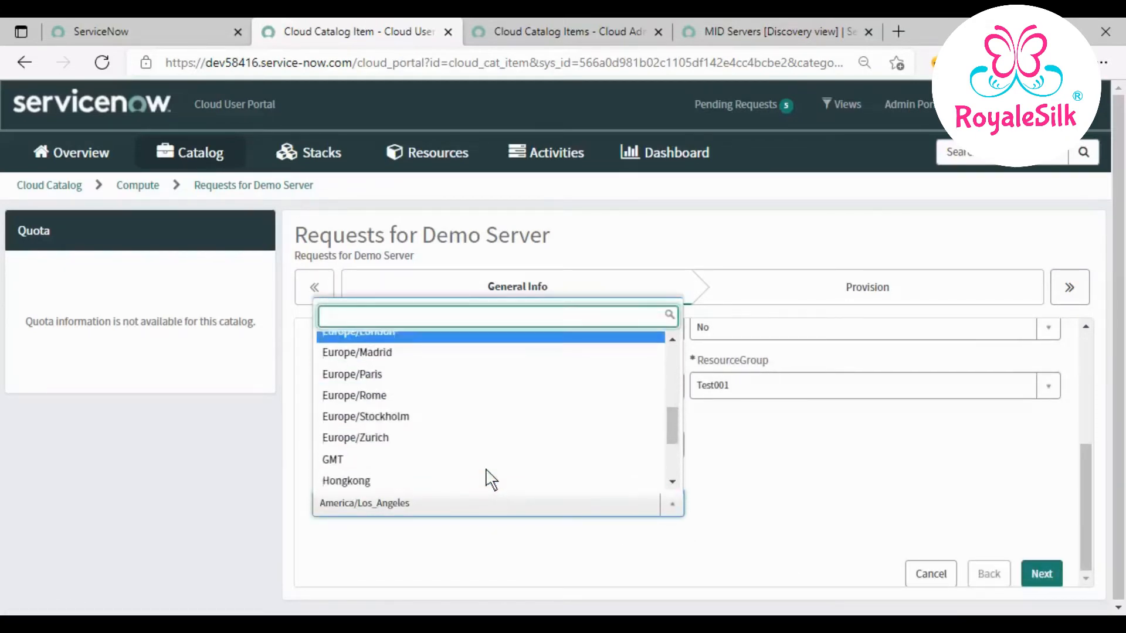
pyautogui.scroll(-2, 487, 477)
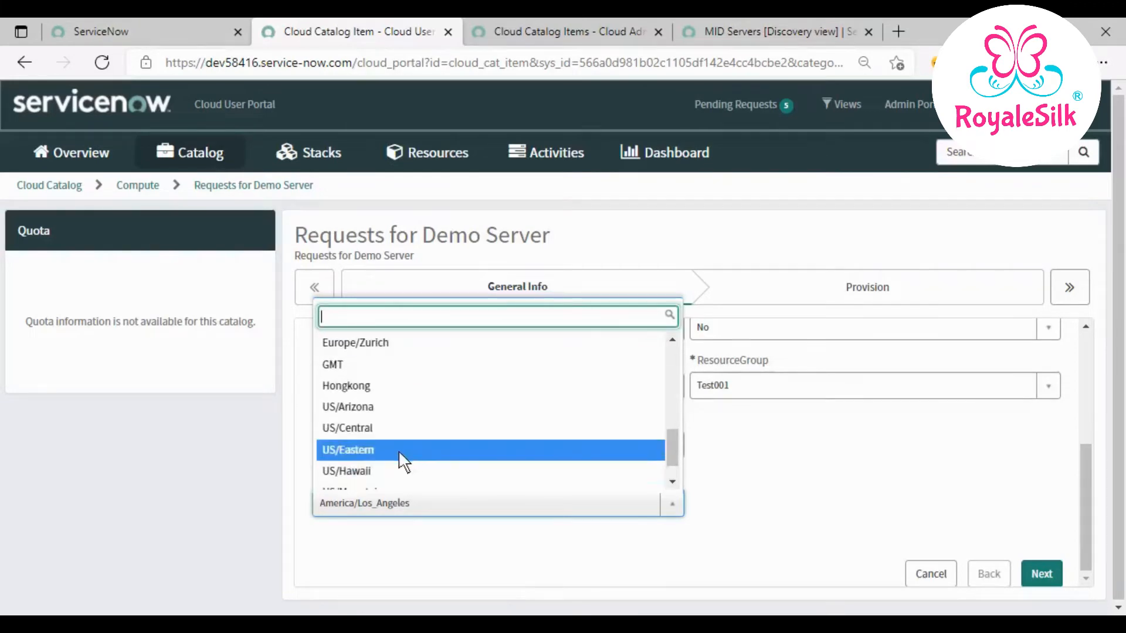
pyautogui.click(403, 451)
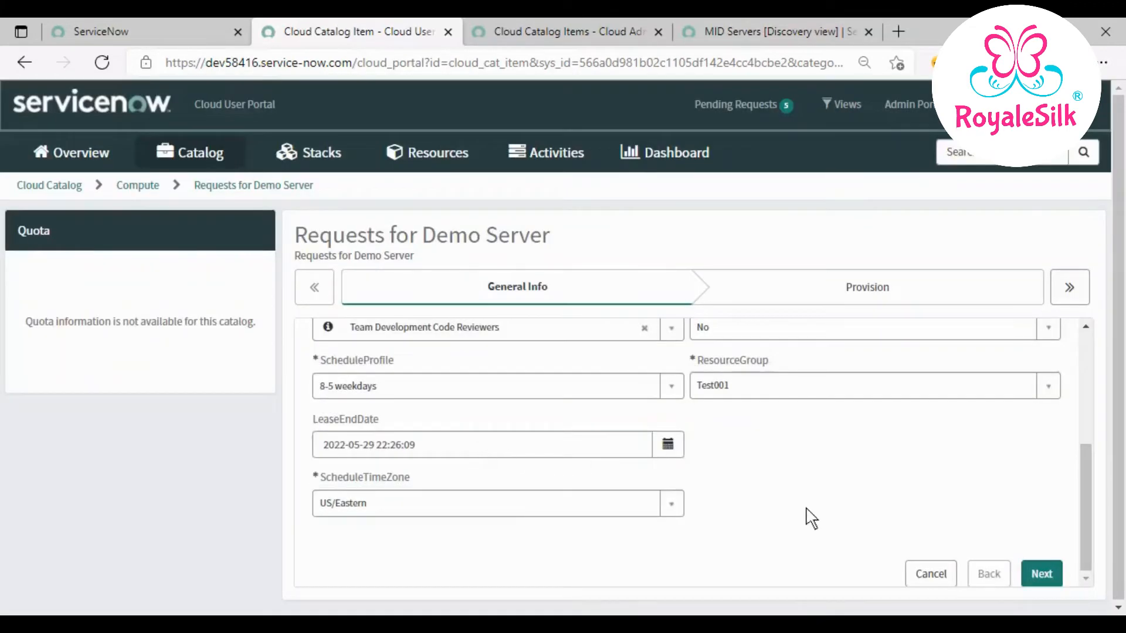
pyautogui.scroll(3, 801, 523)
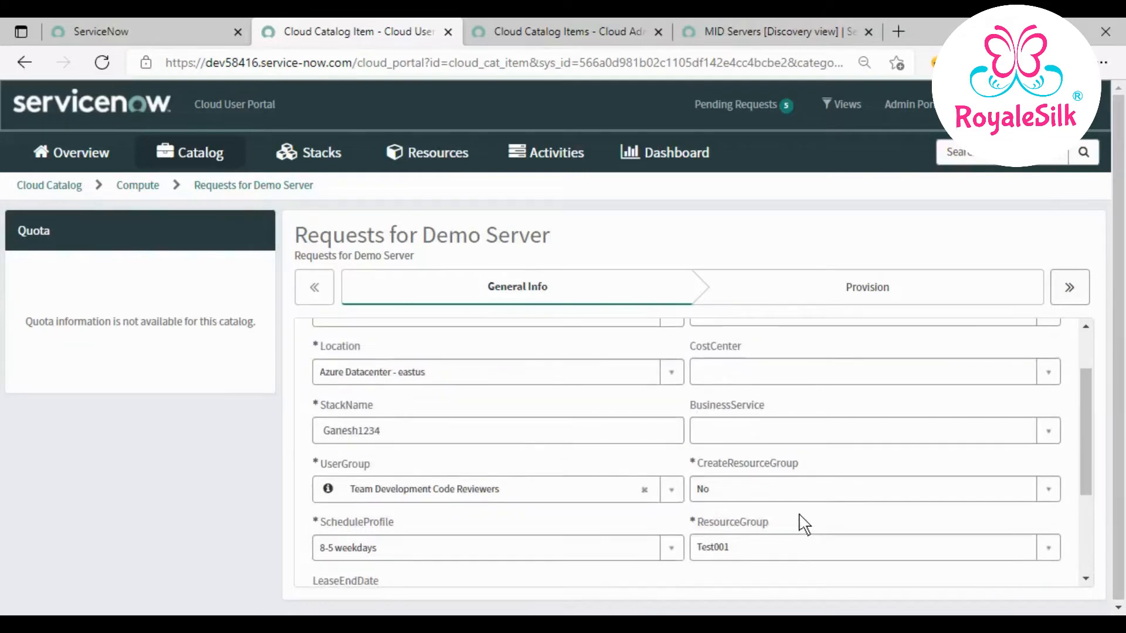
pyautogui.scroll(2, 804, 524)
pyautogui.scroll(-5, 803, 524)
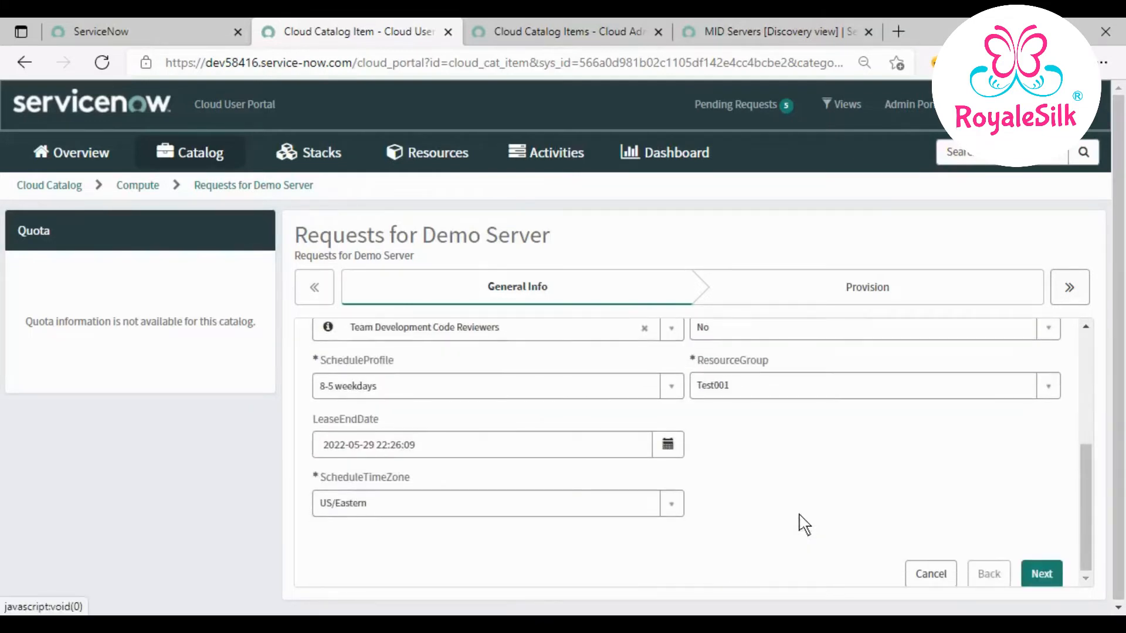
# - On the Provision step, enter the admin username, password and password confirmation
pyautogui.click(1039, 573)
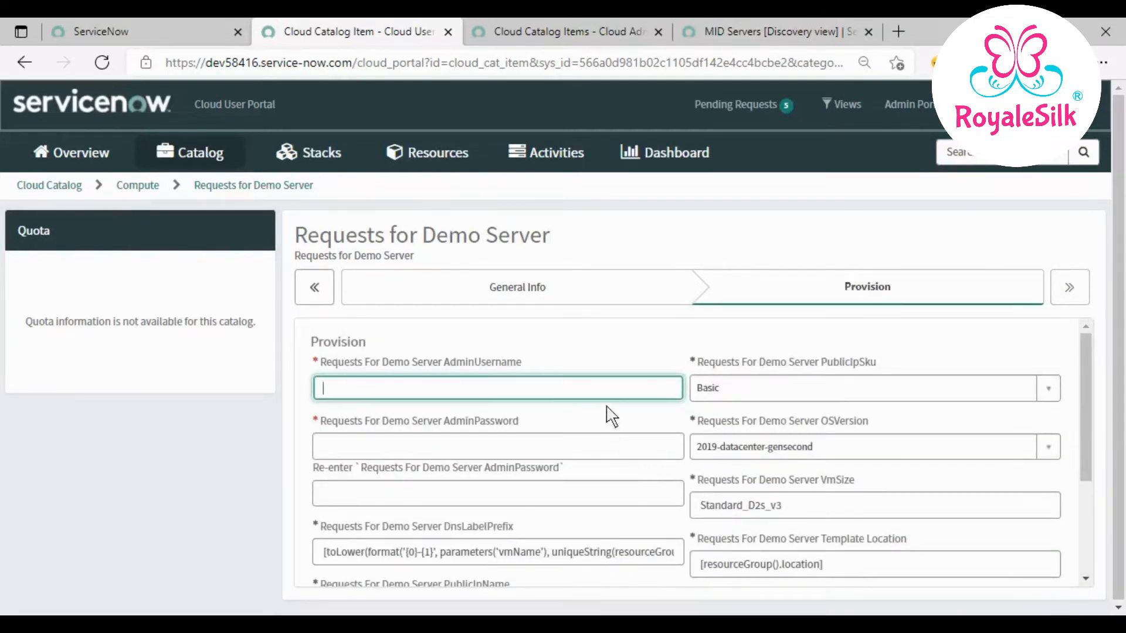
pyautogui.write('Ganesh1234')
pyautogui.click(493, 450)
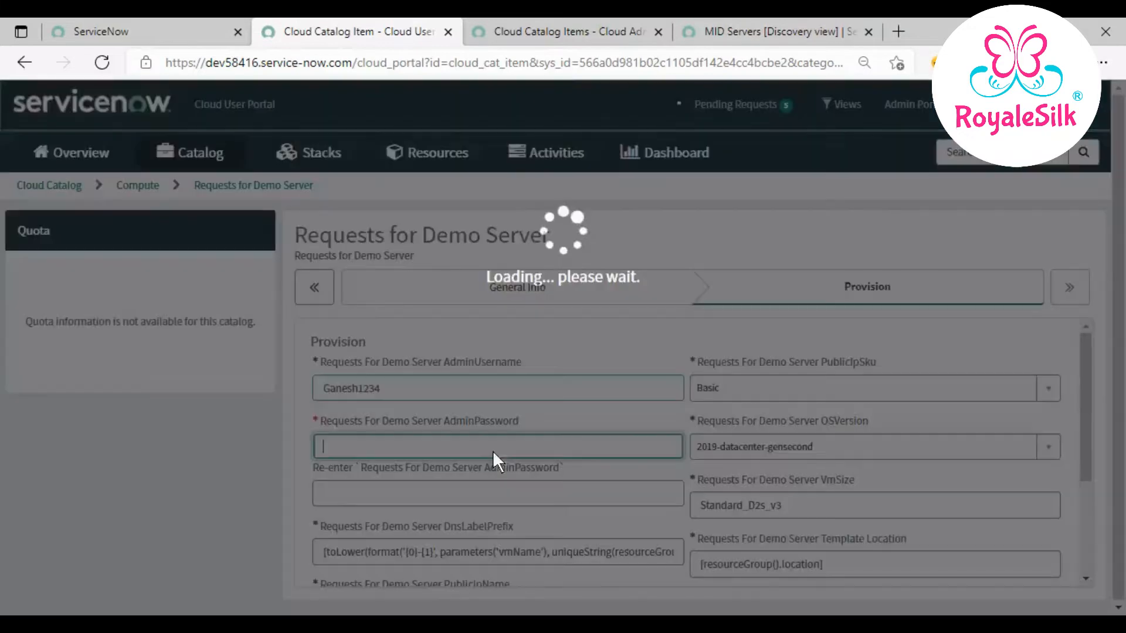
pyautogui.write('•')
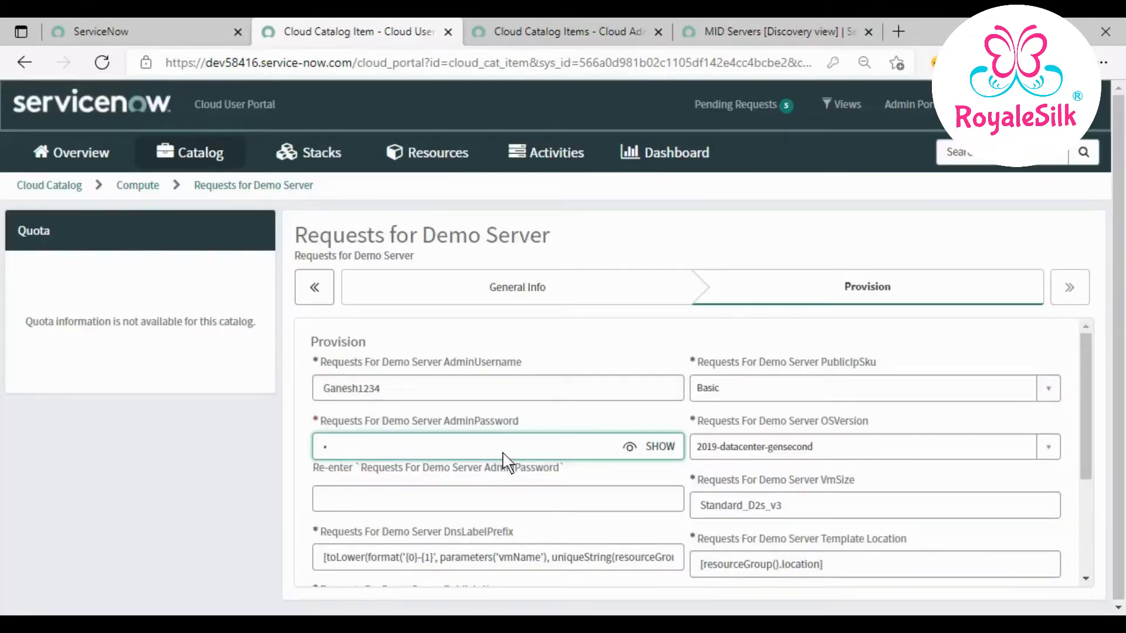
pyautogui.write('••••••••••••••')
pyautogui.press('Tab')
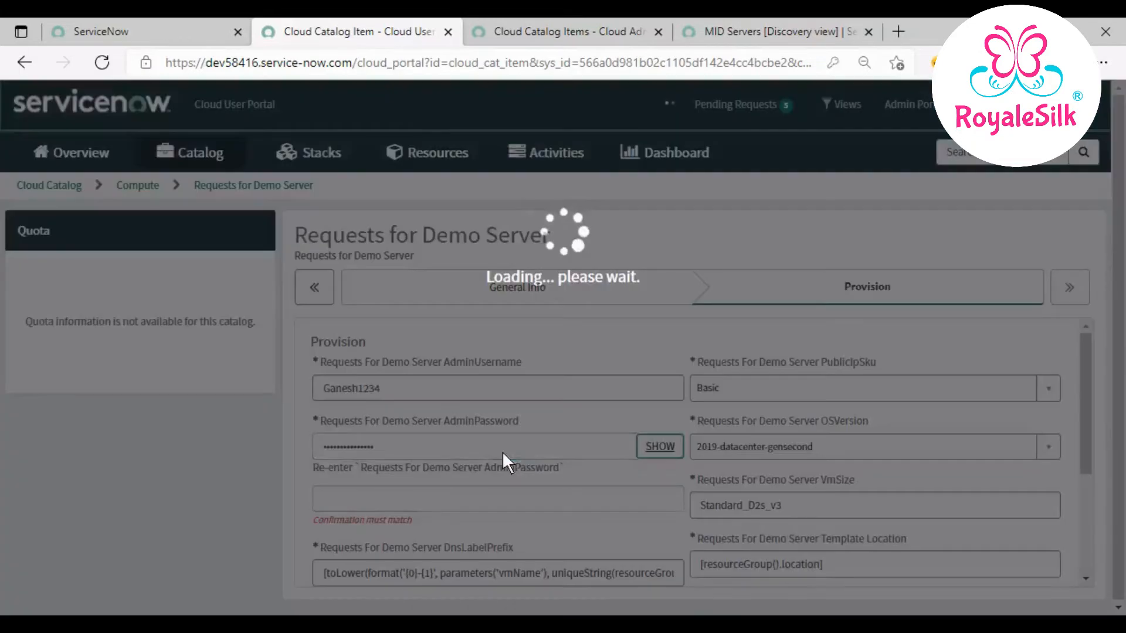
pyautogui.click(525, 504)
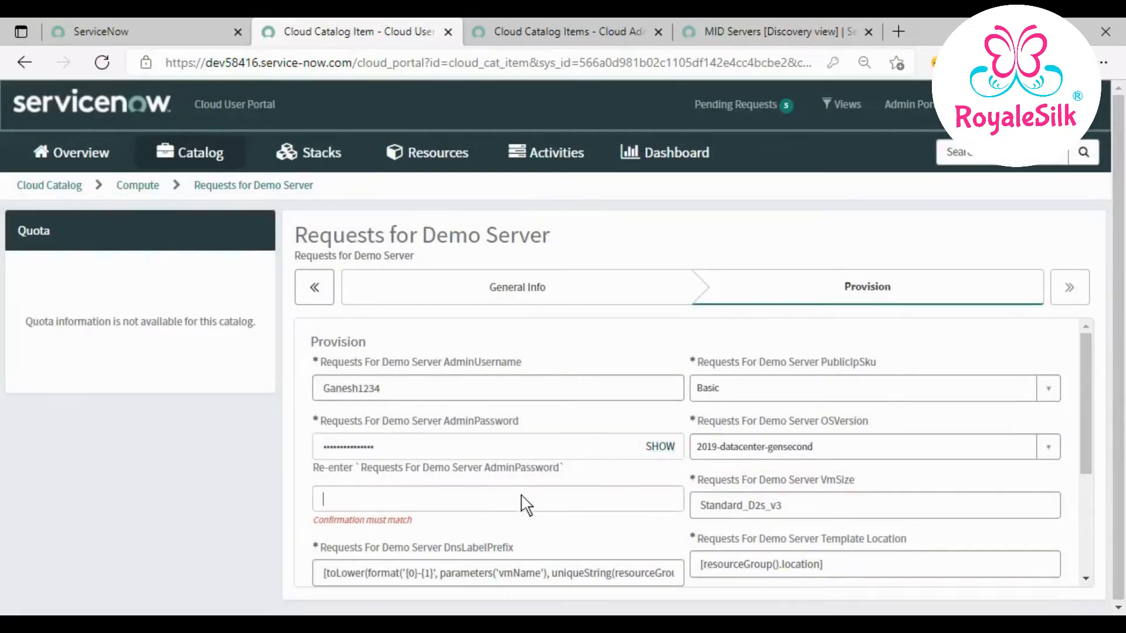
pyautogui.write('•••••••••••••••')
pyautogui.click(573, 533)
# - Set DnsLabelPrefix to ganesh4321 and Template Location to eastus
pyautogui.scroll(-2, 572, 534)
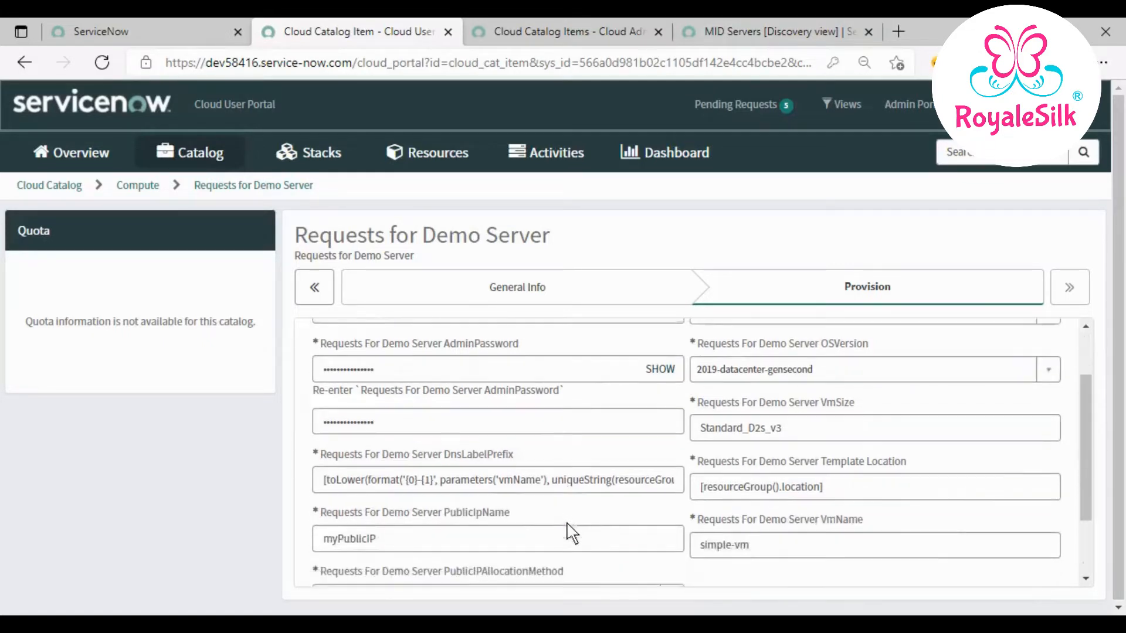
pyautogui.tripleClick(578, 486)
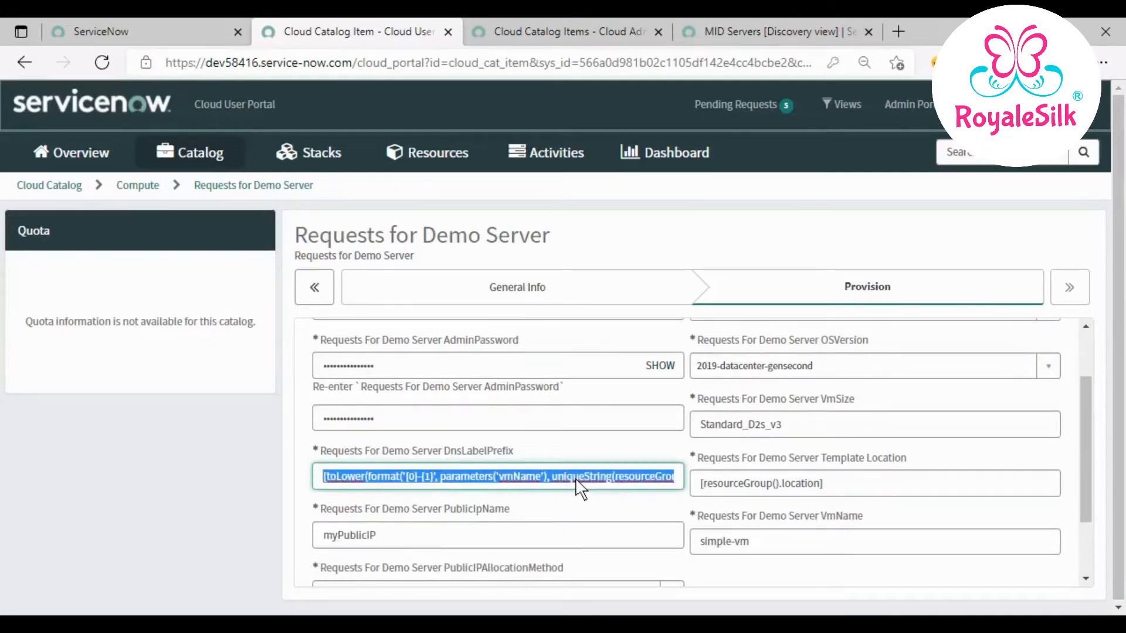
pyautogui.write('ganesh')
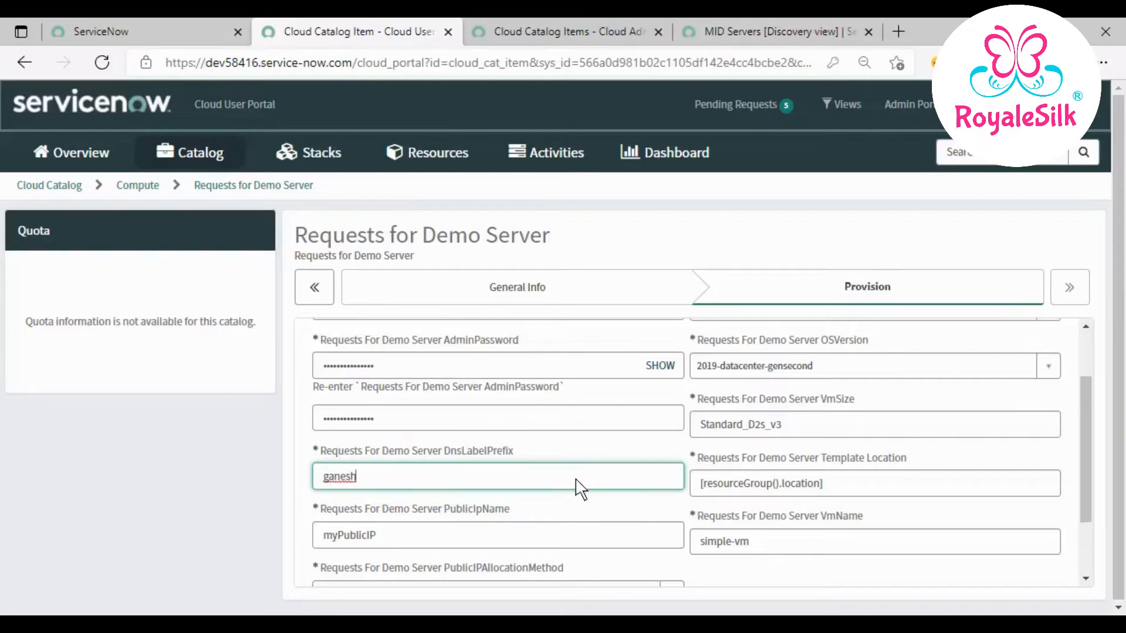
pyautogui.write('4321')
pyautogui.press('Tab')
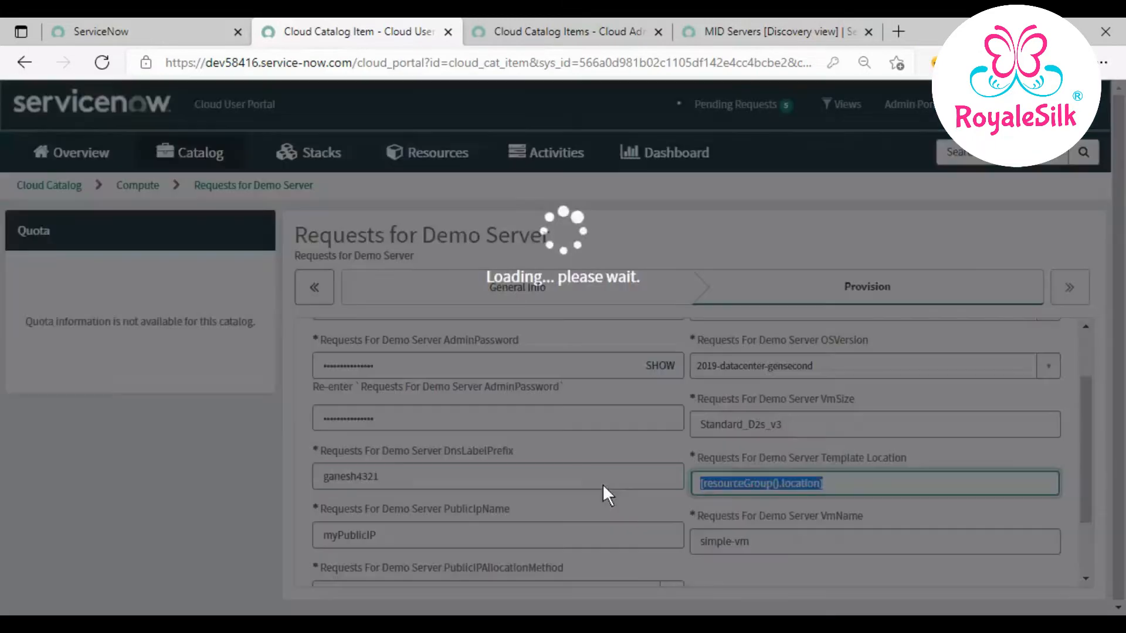
pyautogui.write('eas')
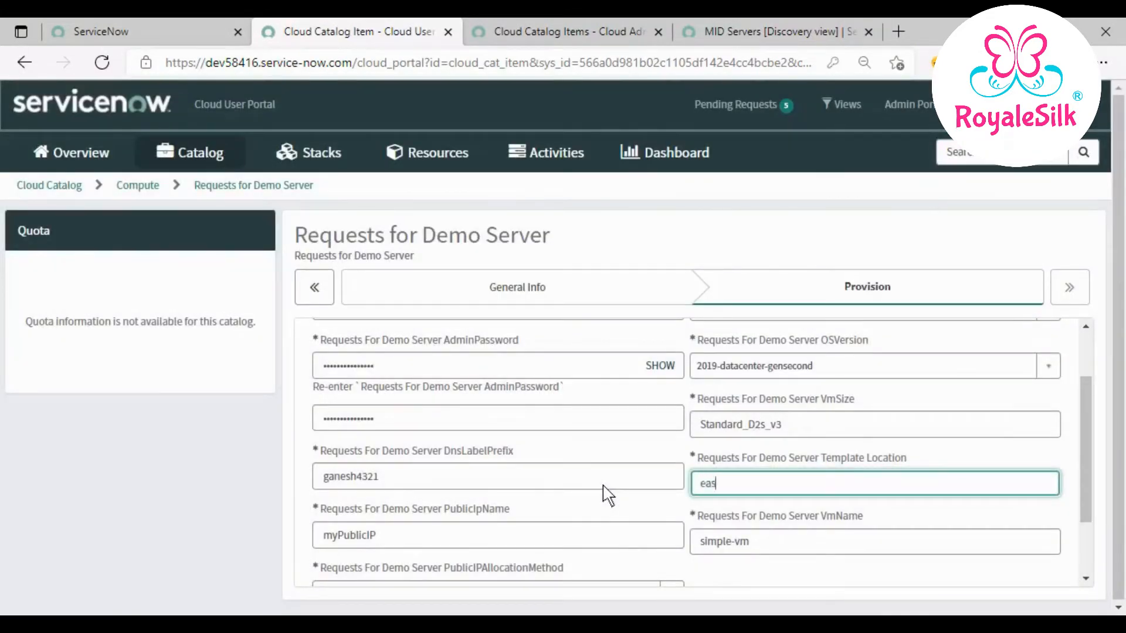
pyautogui.write('tus')
# - Rename the public IP to Ganesh1234PublicIP and the VM to Ganesh1234, then attempt submission
pyautogui.scroll(-2, 617, 478)
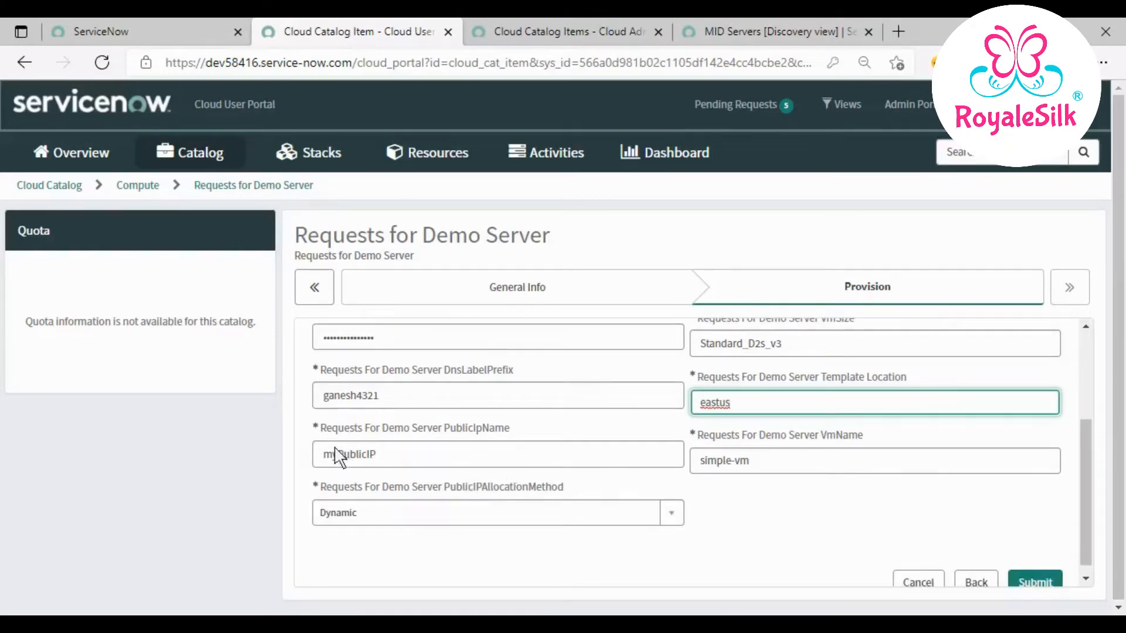
pyautogui.click(337, 455)
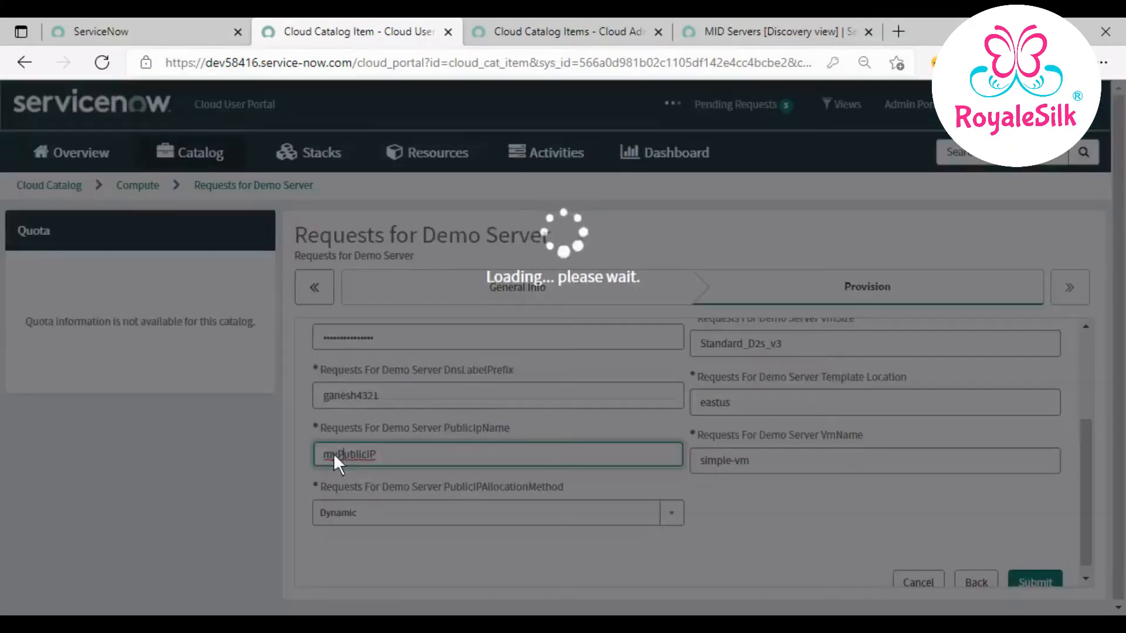
pyautogui.moveTo(338, 455); pyautogui.dragTo(289, 460)
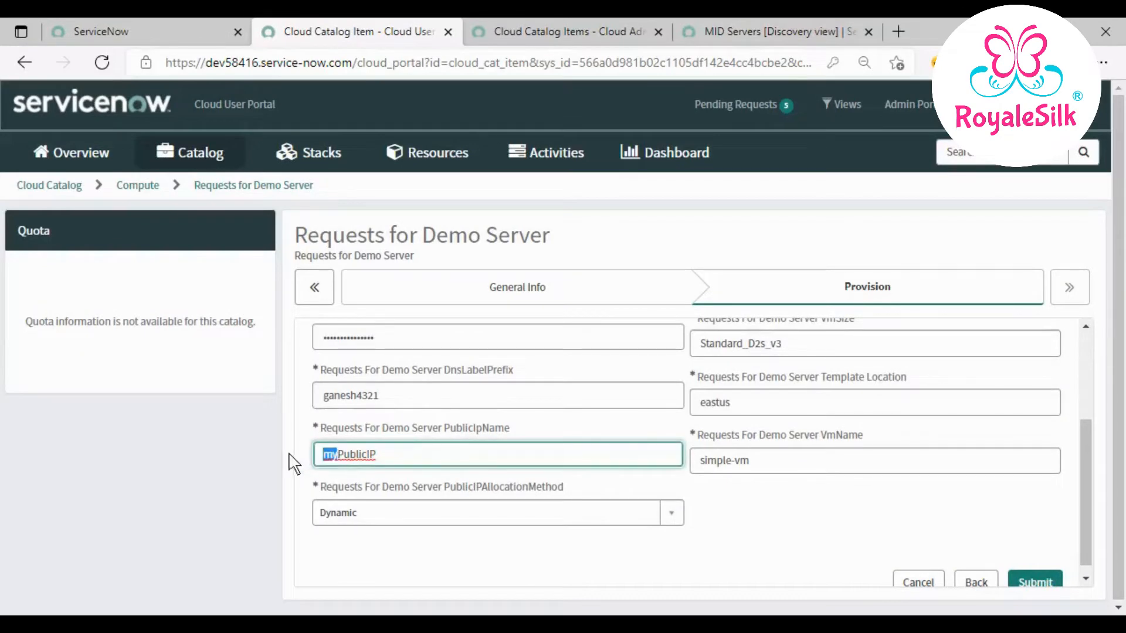
pyautogui.write('Ganesh1234')
pyautogui.moveTo(768, 469); pyautogui.dragTo(621, 471)
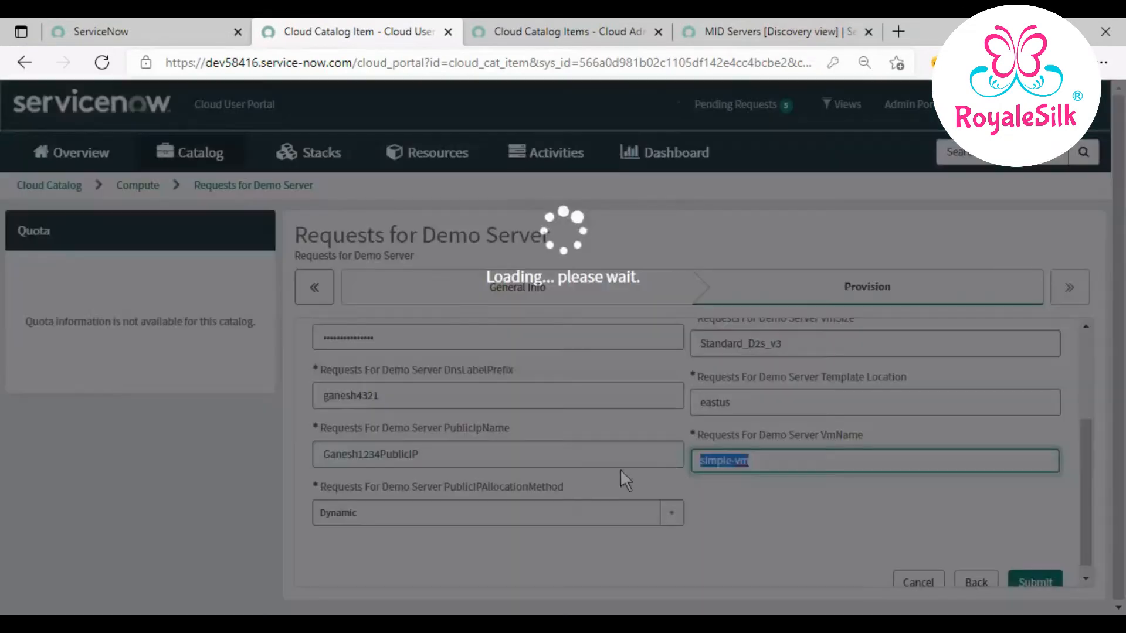
pyautogui.write('Ganesh1234')
pyautogui.click(744, 496)
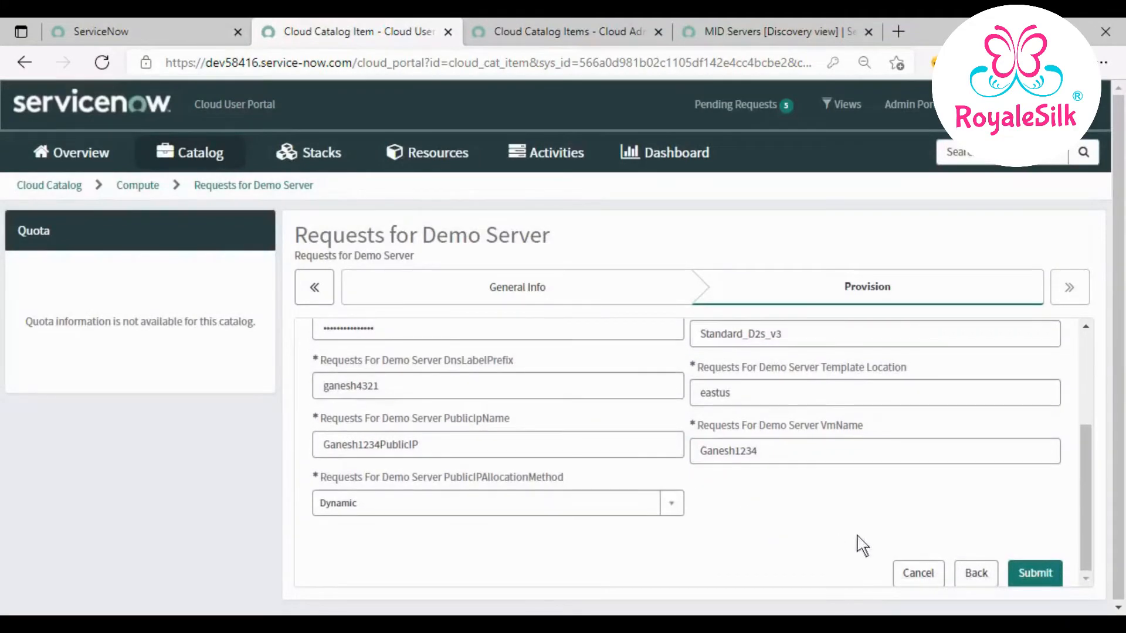
pyautogui.click(1033, 574)
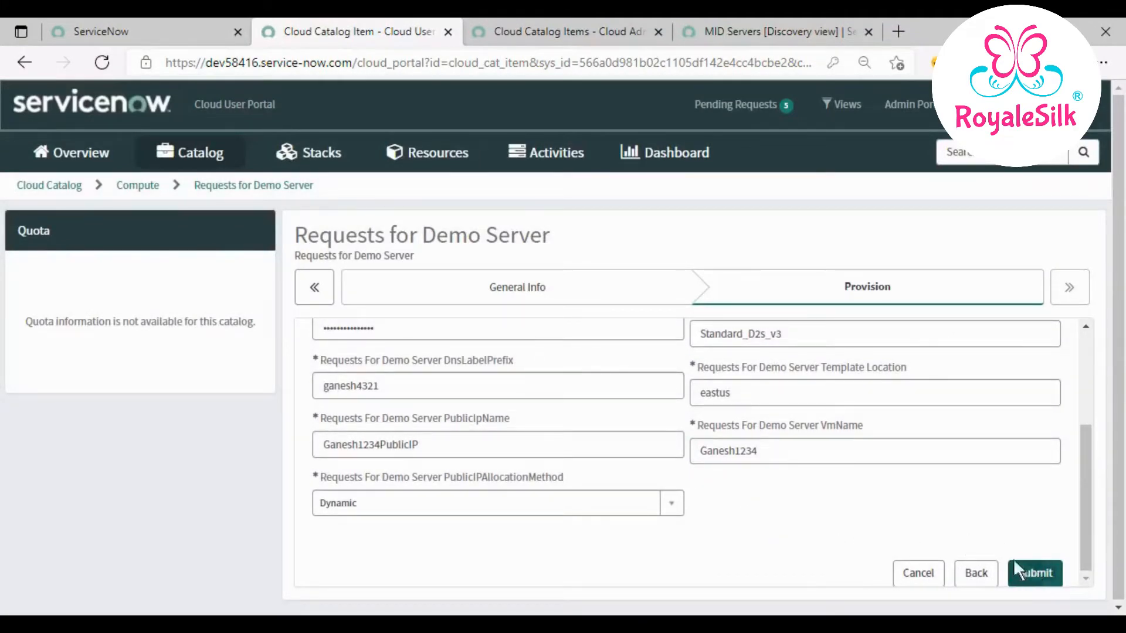
pyautogui.scroll(-3, 993, 547)
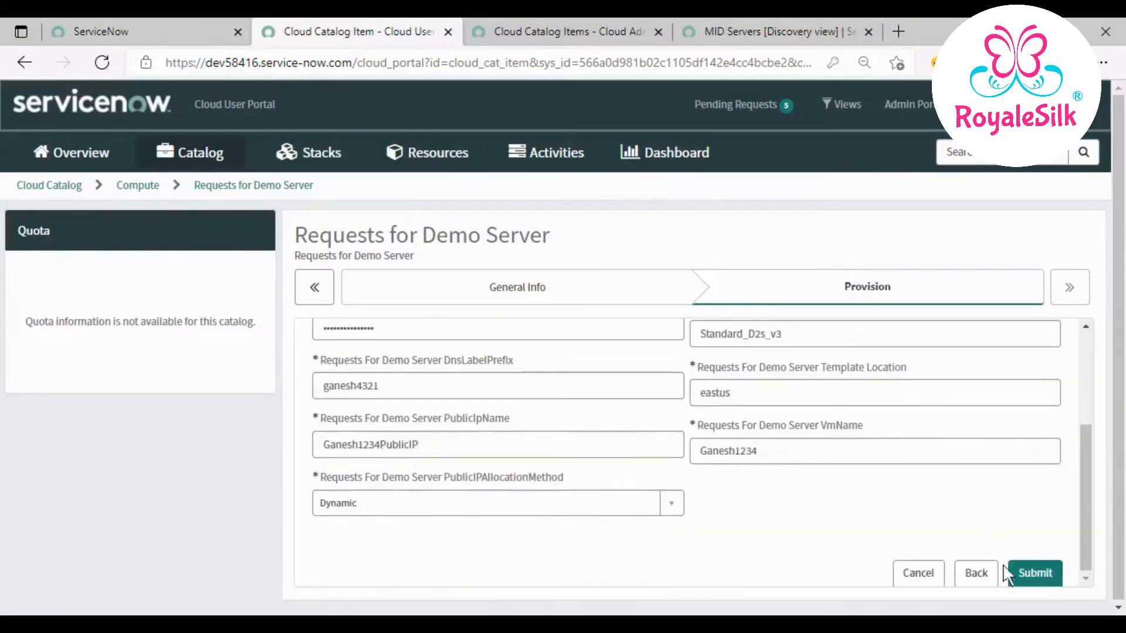
# - Submit the Ganesh1234 Demo Server request and follow its deployment log through resource discovery
pyautogui.click(1031, 572)
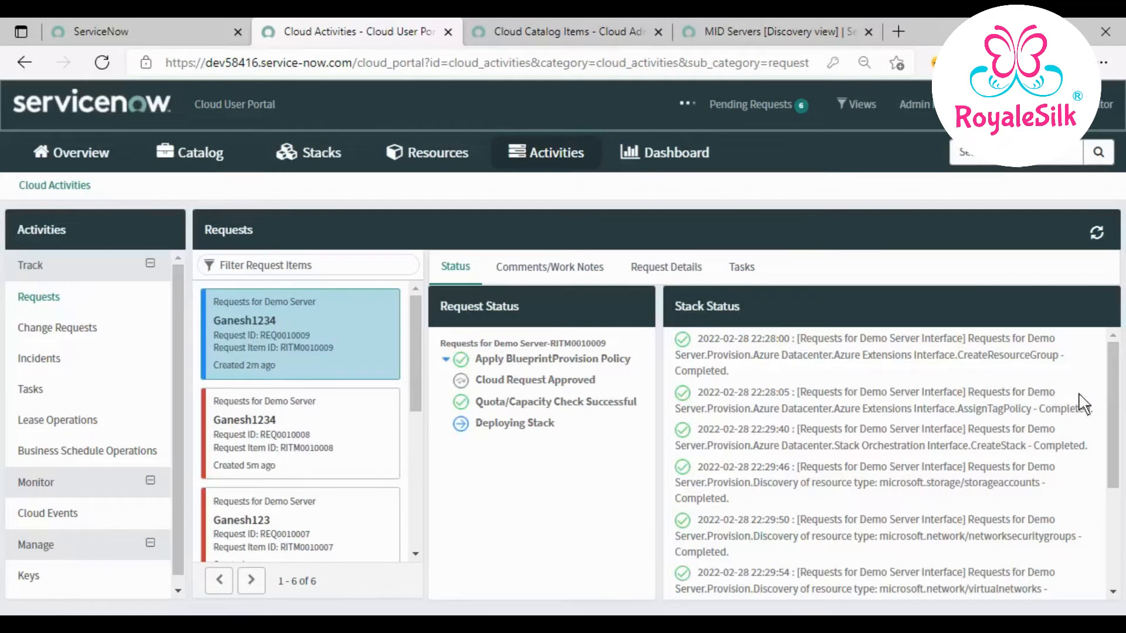
pyautogui.scroll(-5, 1084, 403)
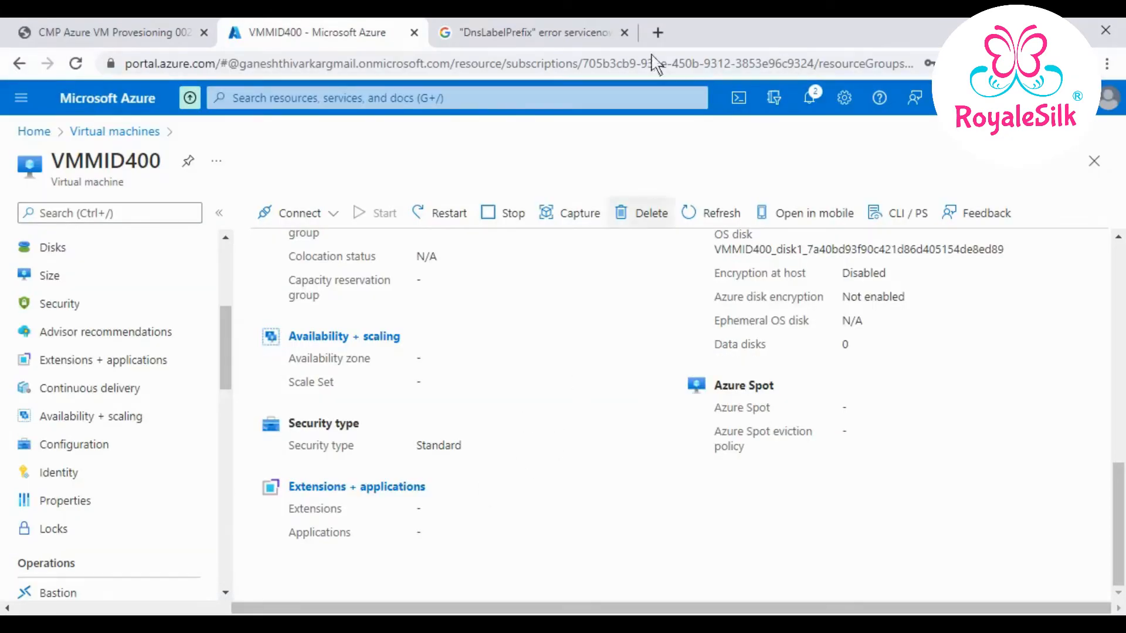
# - Close the error-search tab, return to the Azure Virtual machines list and dismiss both notifications
pyautogui.click(625, 33)
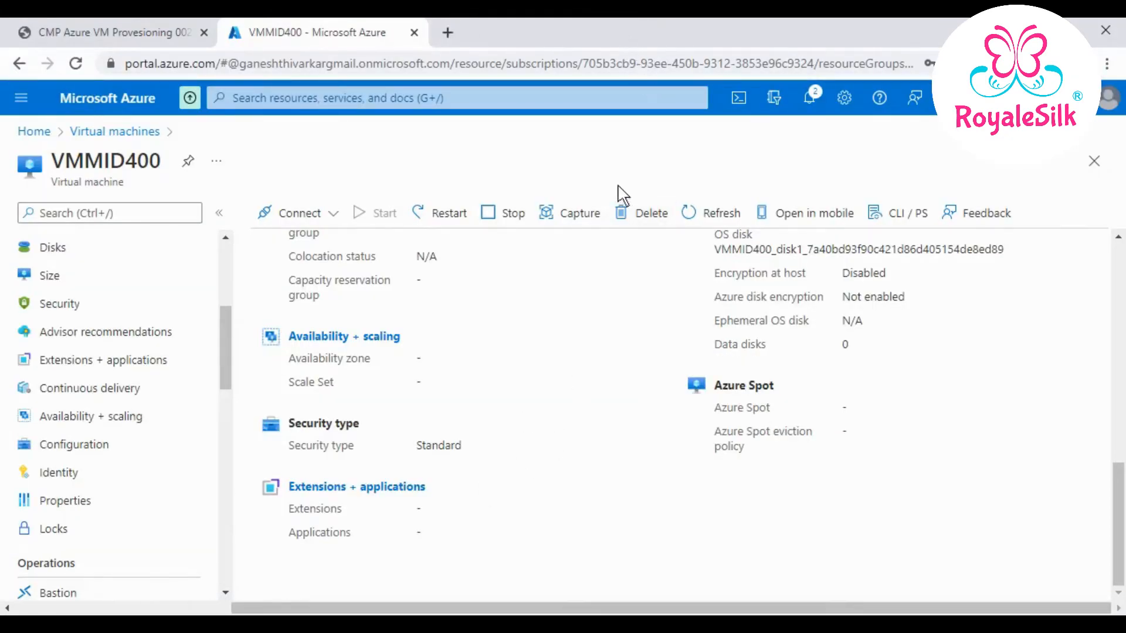
pyautogui.click(141, 137)
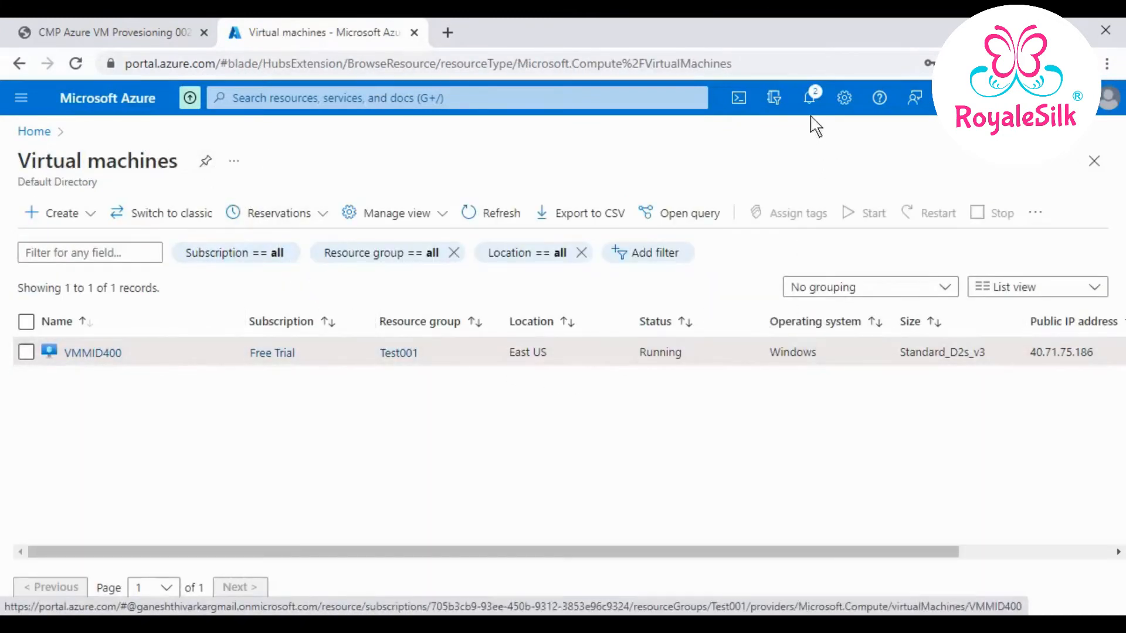
pyautogui.click(809, 101)
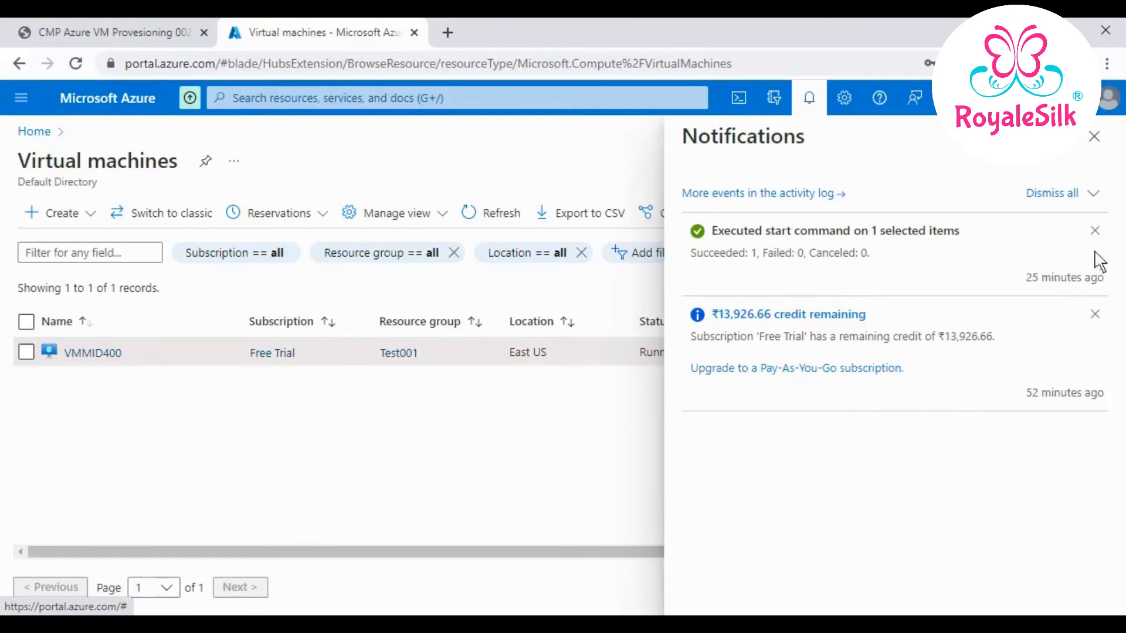
pyautogui.click(1093, 231)
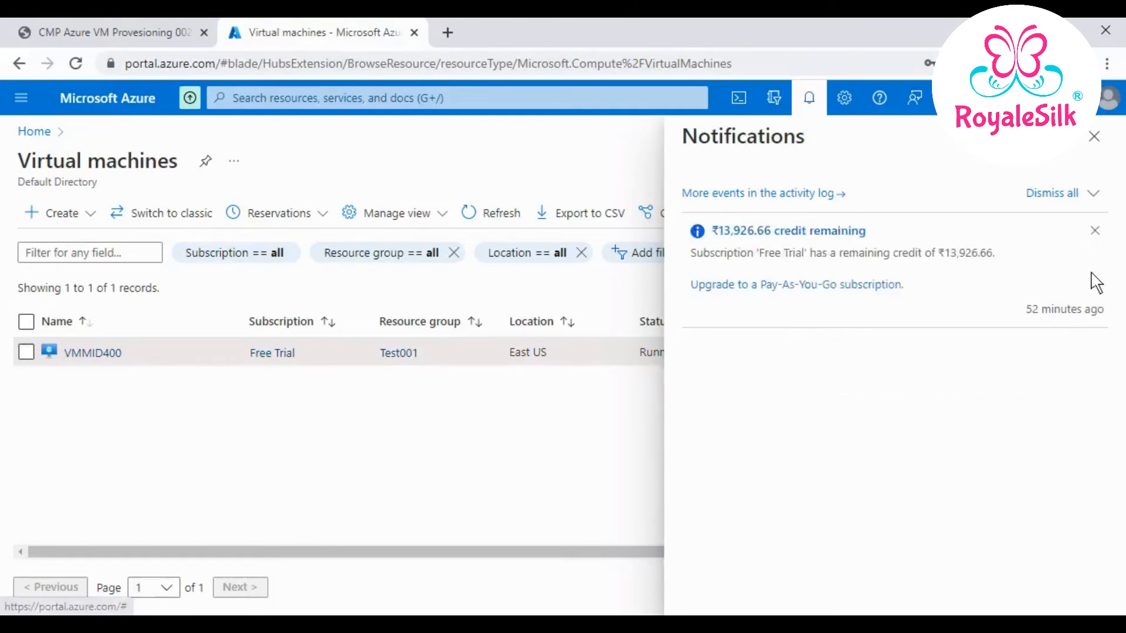
pyautogui.click(1093, 230)
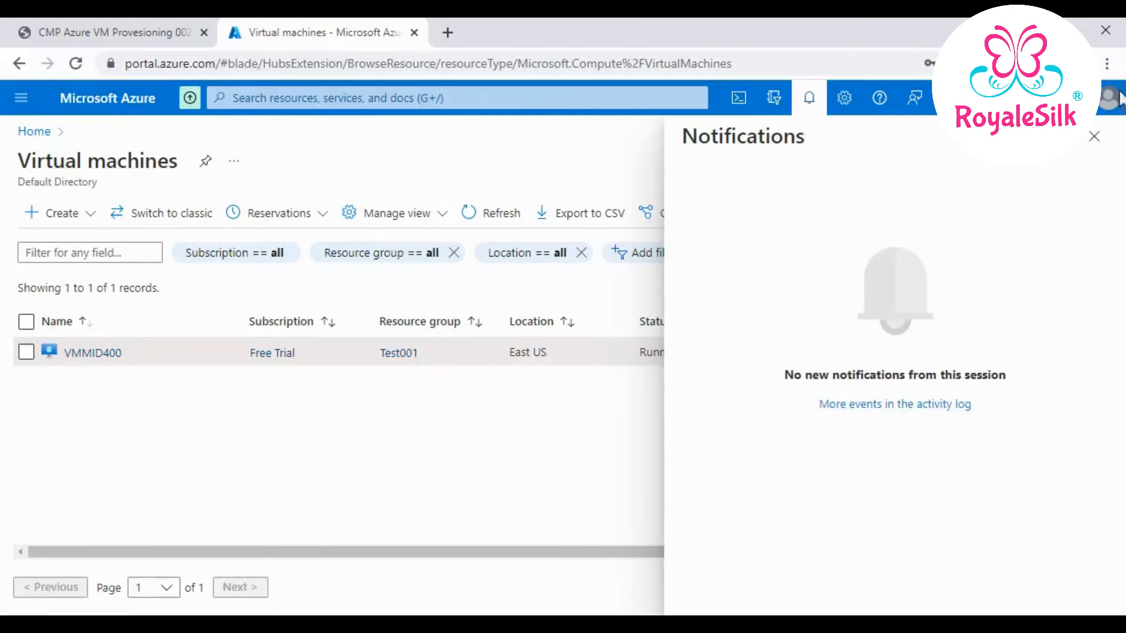
pyautogui.click(1094, 137)
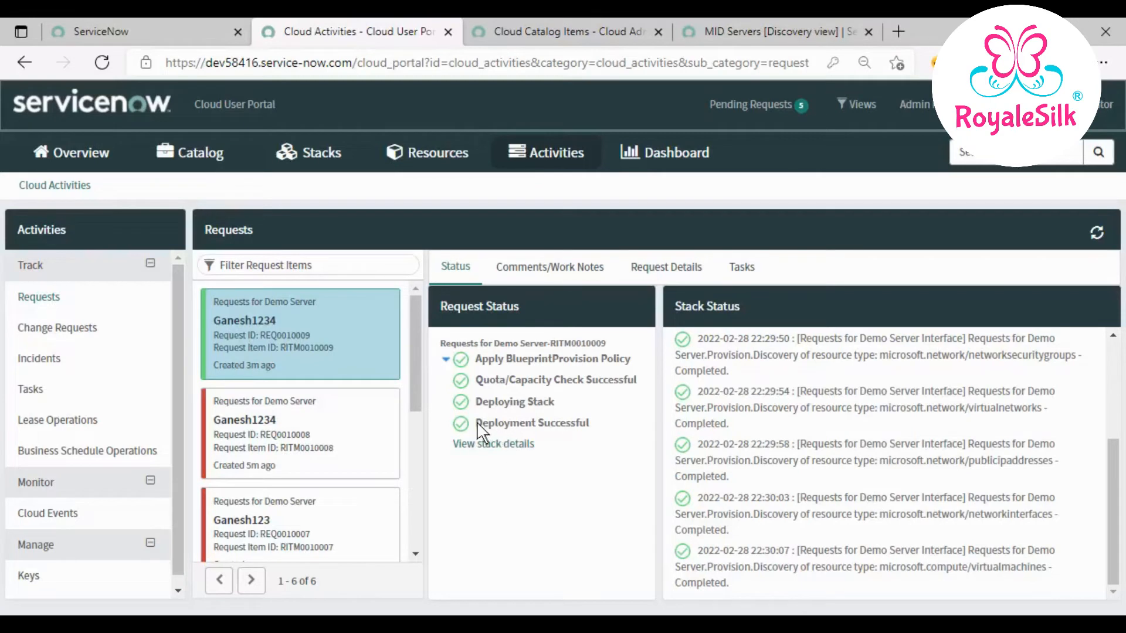
# - Verify Ganesh1234 shows Deployment Successful, refresh the status and open its stack details
pyautogui.moveTo(476, 423); pyautogui.dragTo(616, 420)
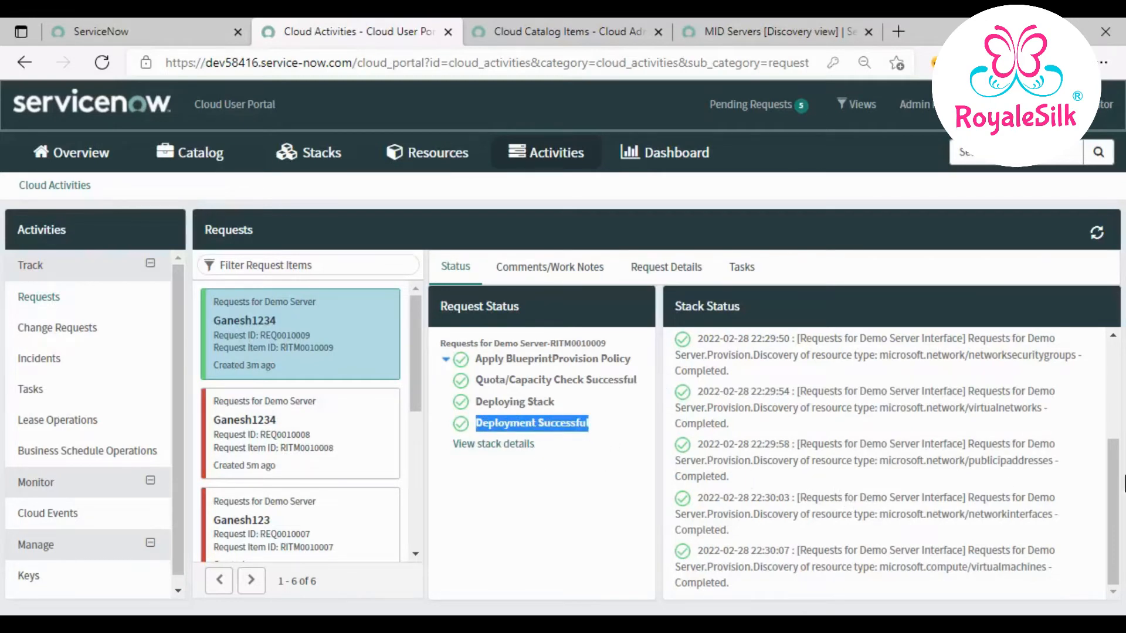
pyautogui.scroll(4, 911, 411)
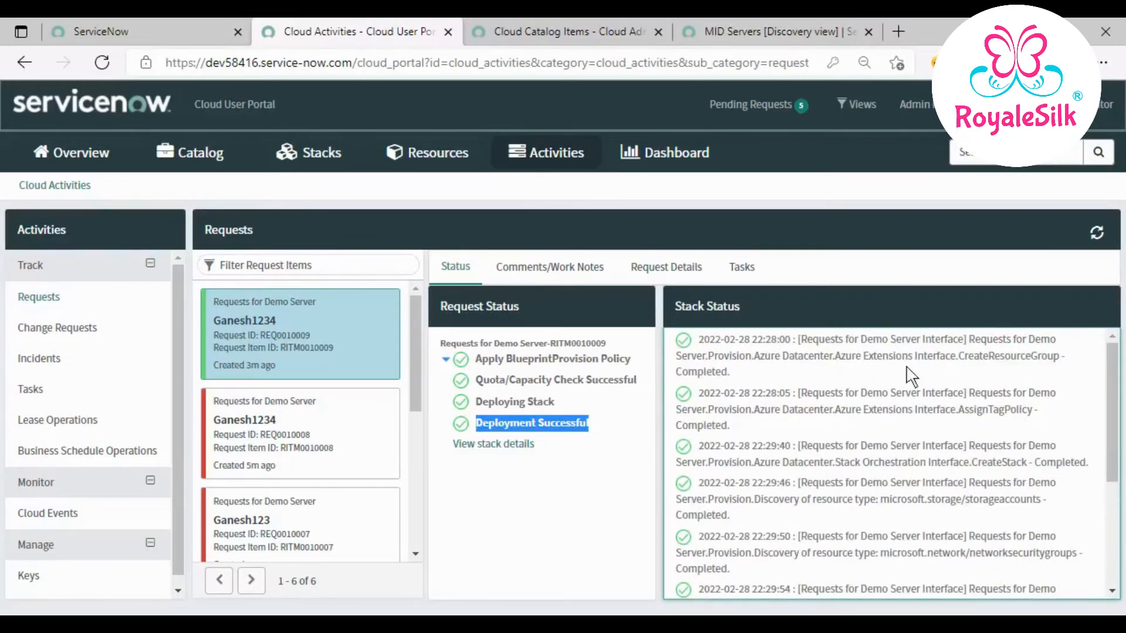
pyautogui.click(1095, 233)
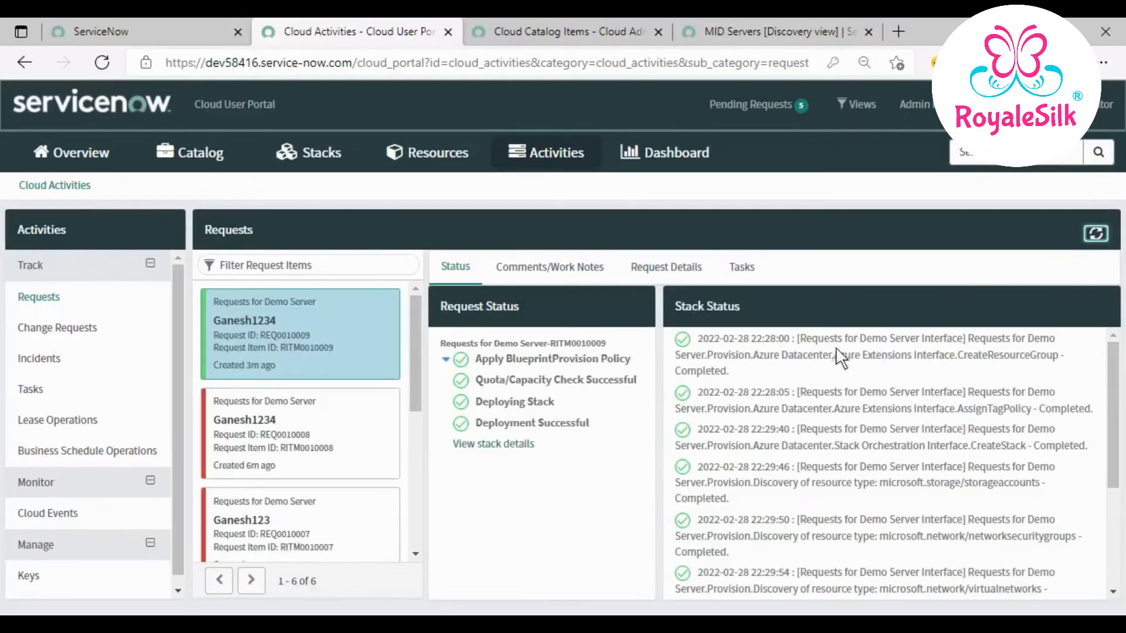
pyautogui.click(522, 448)
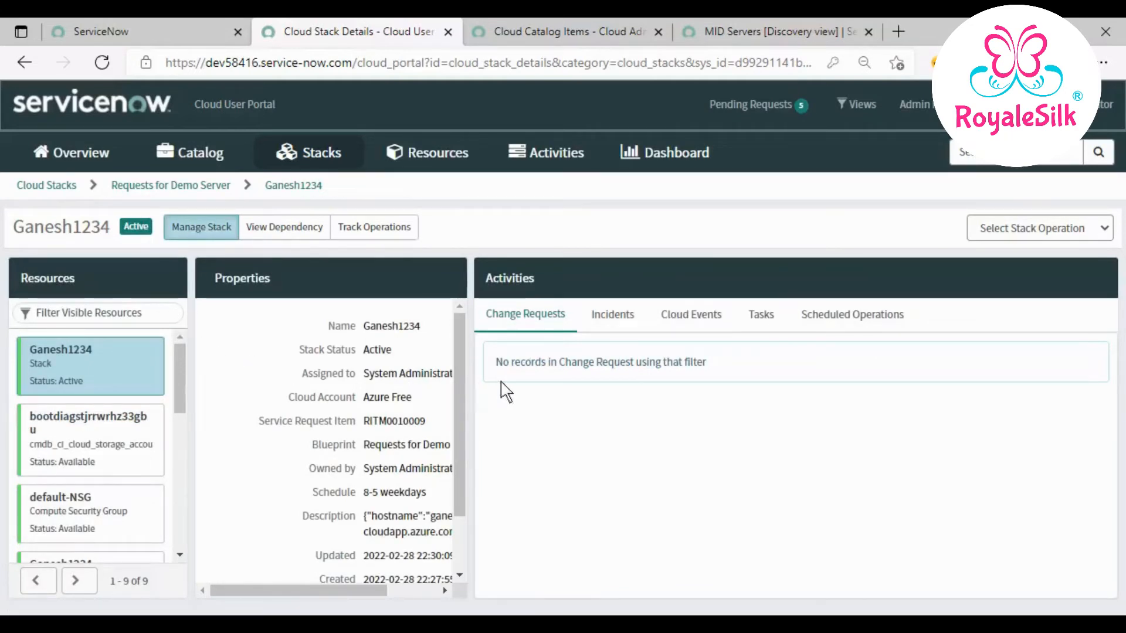
# - Inspect the stack's boot diagnostics storage account, default-NSG and Ganesh1234 virtual server details
pyautogui.moveTo(459, 392); pyautogui.dragTo(452, 524)
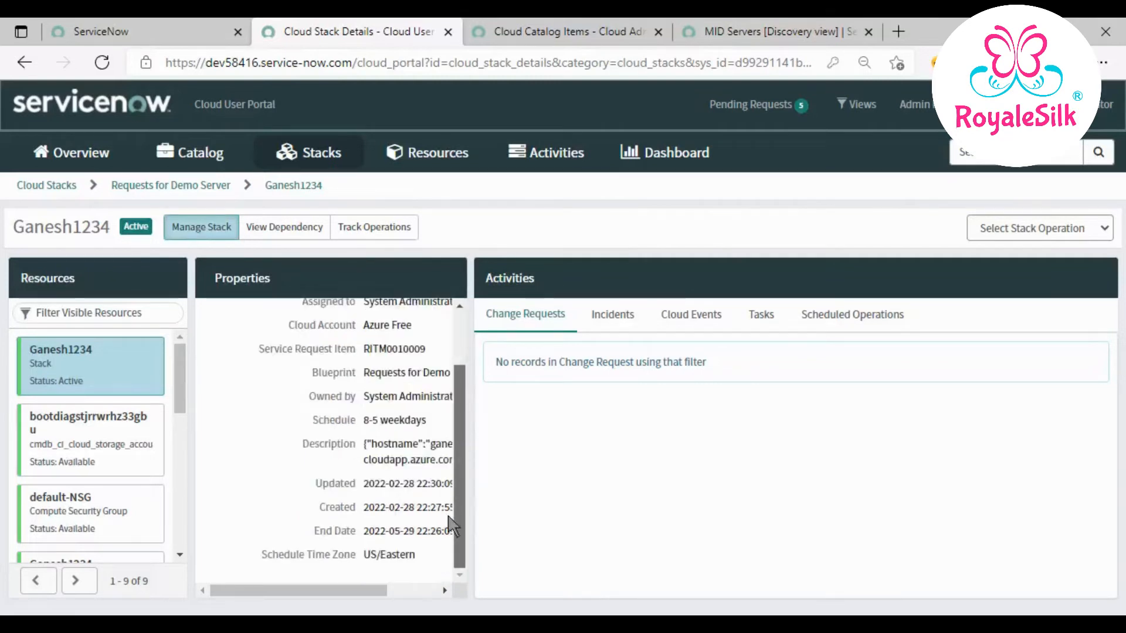
pyautogui.click(120, 453)
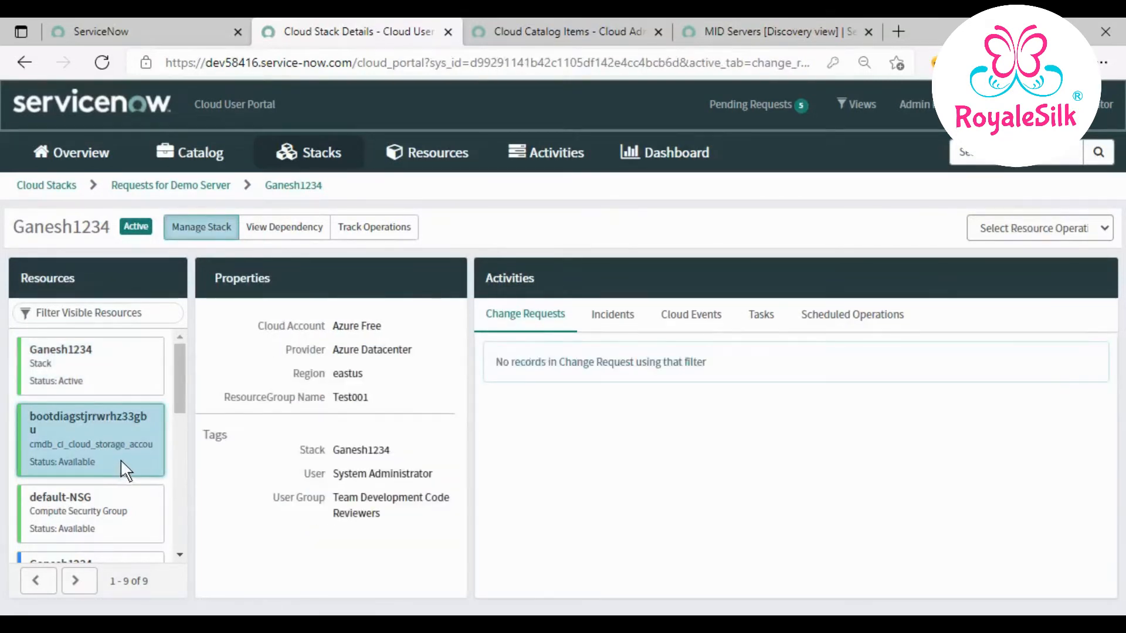
pyautogui.click(104, 503)
pyautogui.scroll(-3, 109, 470)
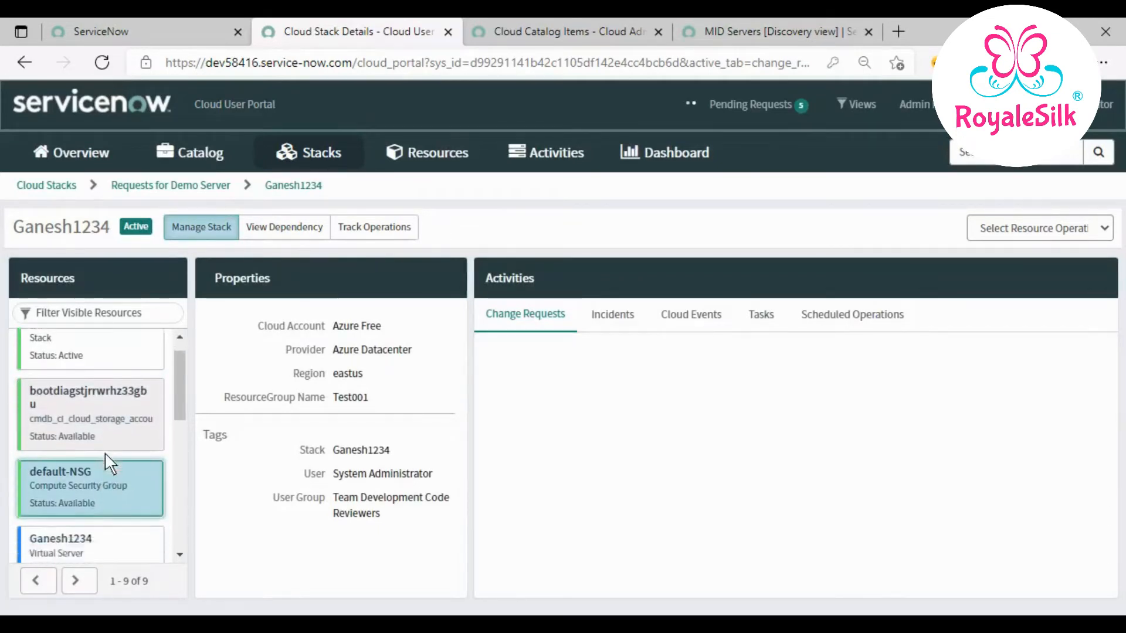
pyautogui.scroll(-1, 104, 452)
pyautogui.click(88, 341)
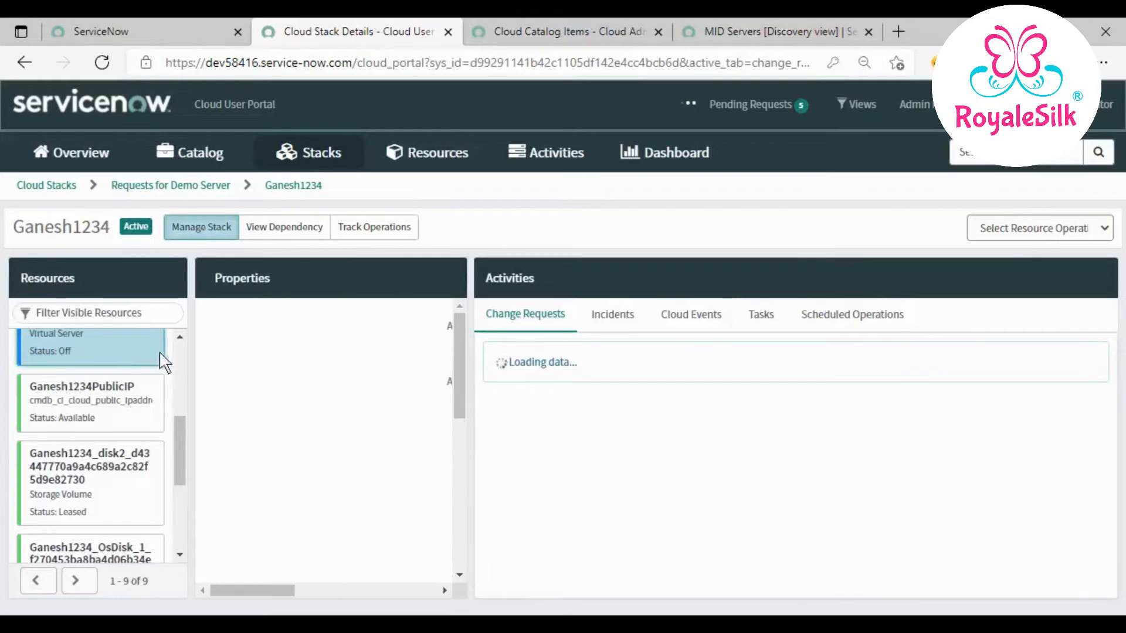
pyautogui.scroll(-3, 135, 469)
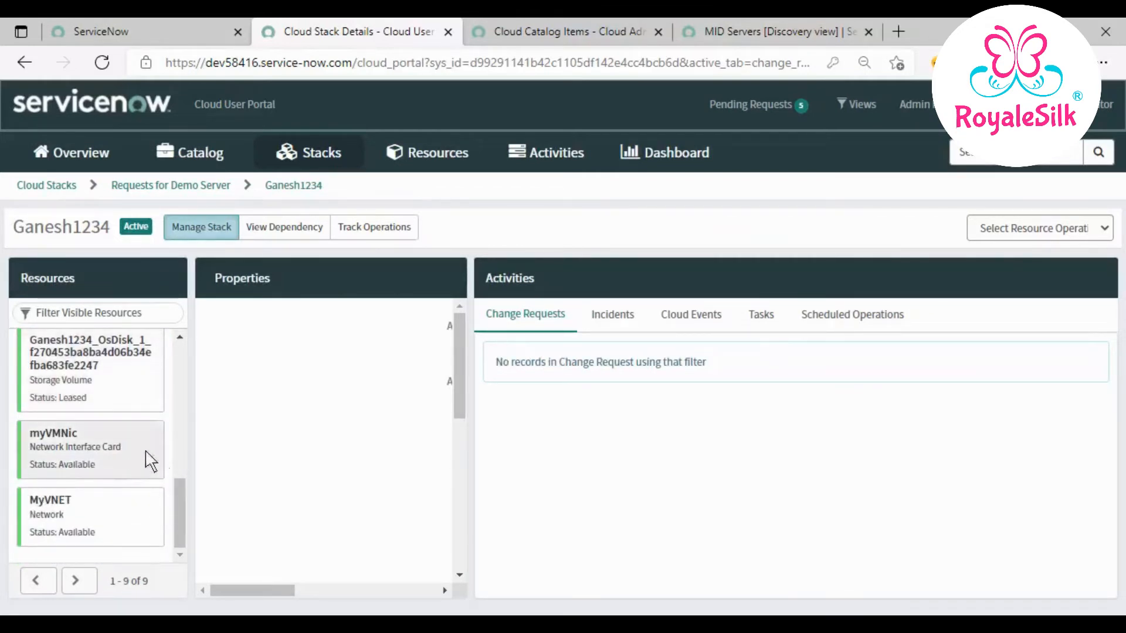
# - View the stack's cloud events and change requests, then return to Requests for Demo Server
pyautogui.click(700, 317)
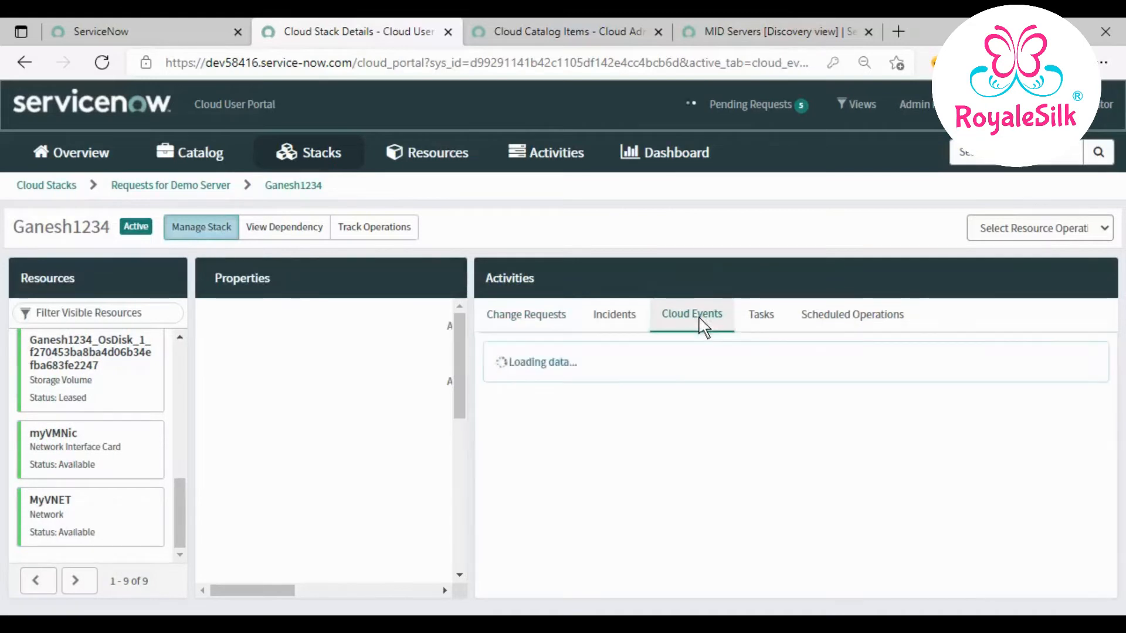
pyautogui.click(539, 319)
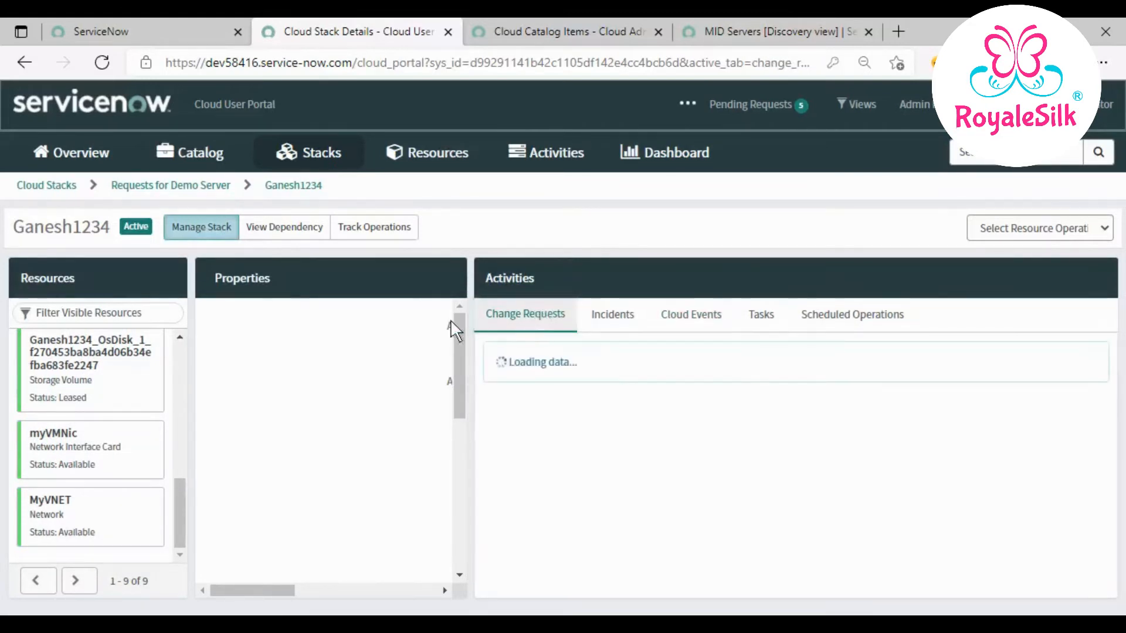
pyautogui.scroll(8, 126, 393)
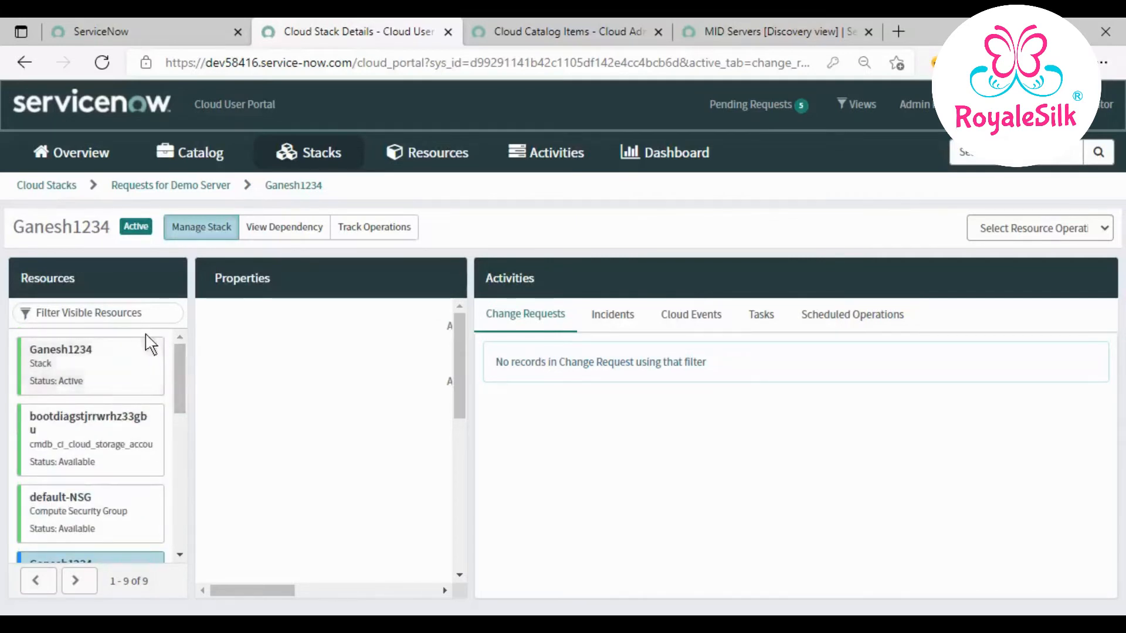
pyautogui.click(211, 185)
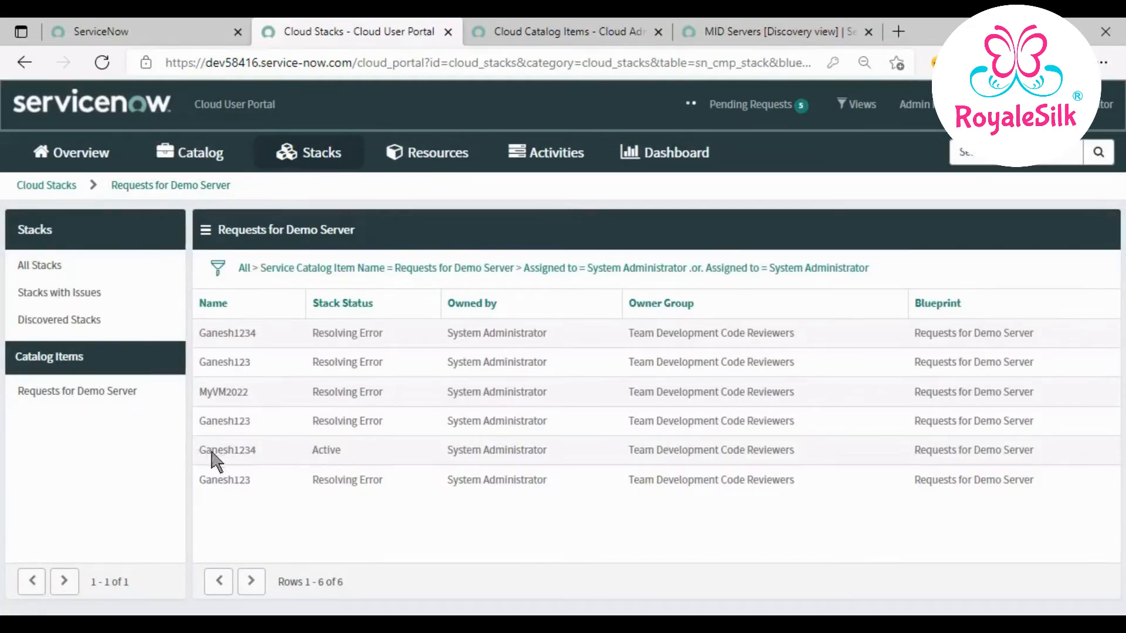
# - Open the active Ganesh1234 stack's details, then browse All Stacks and Virtual Machine Instances
pyautogui.moveTo(195, 452); pyautogui.dragTo(1051, 455)
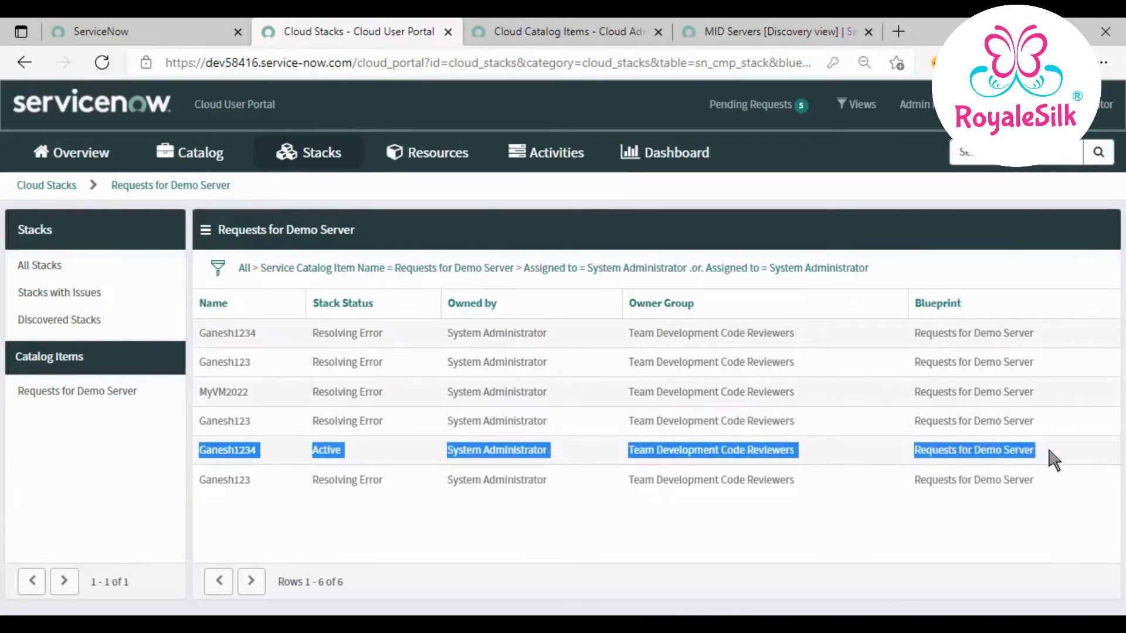
pyautogui.click(232, 449)
pyautogui.doubleClick(243, 444)
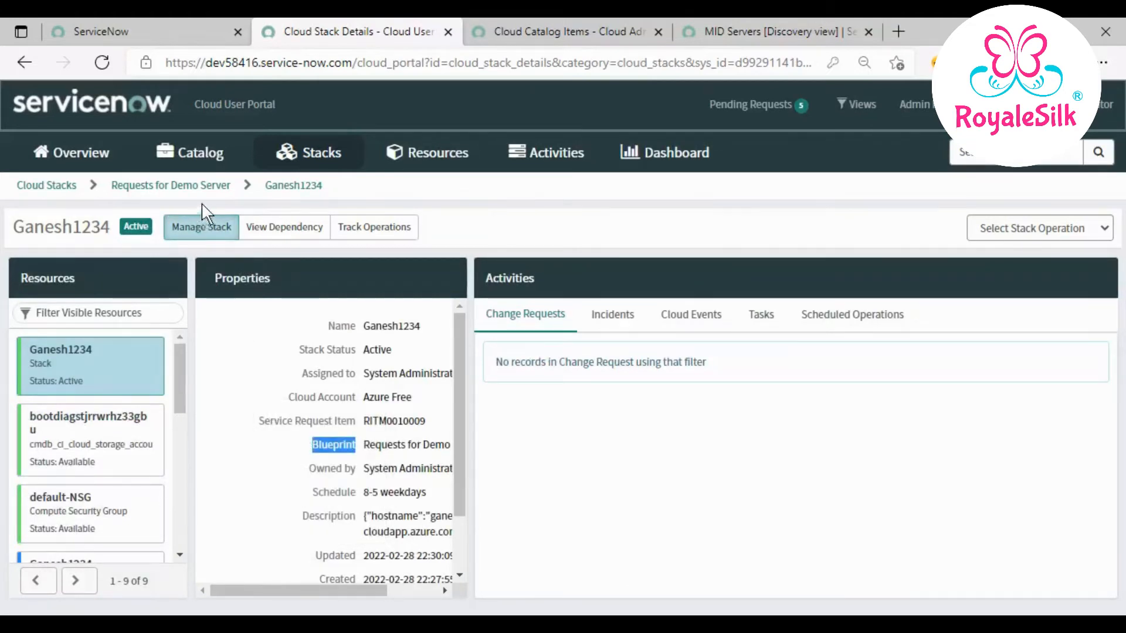
pyautogui.click(301, 151)
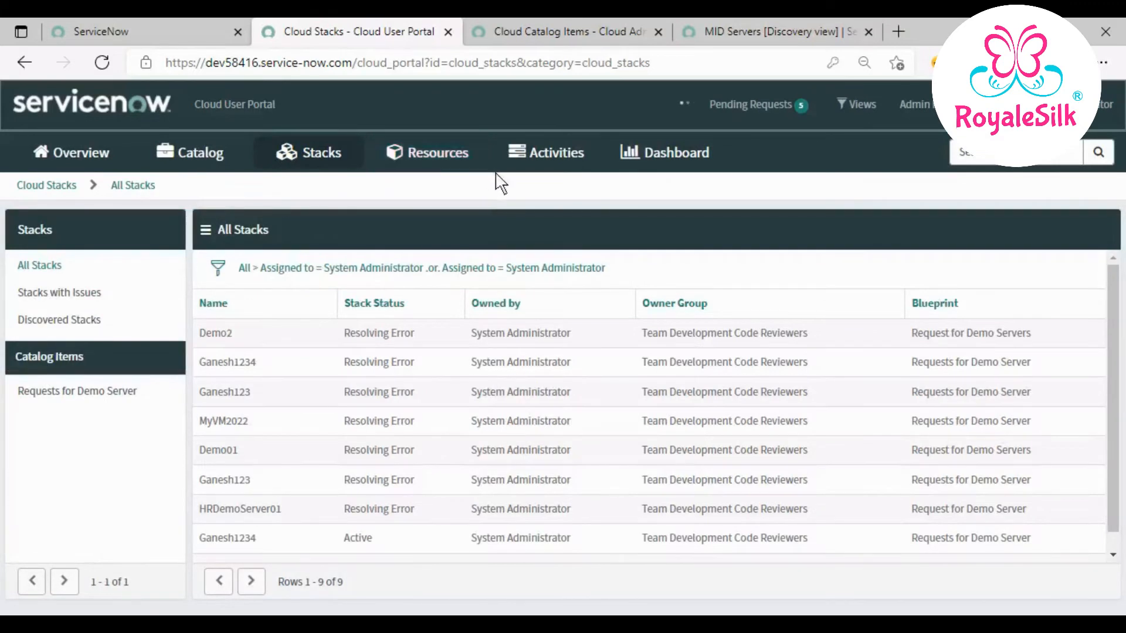
pyautogui.click(443, 154)
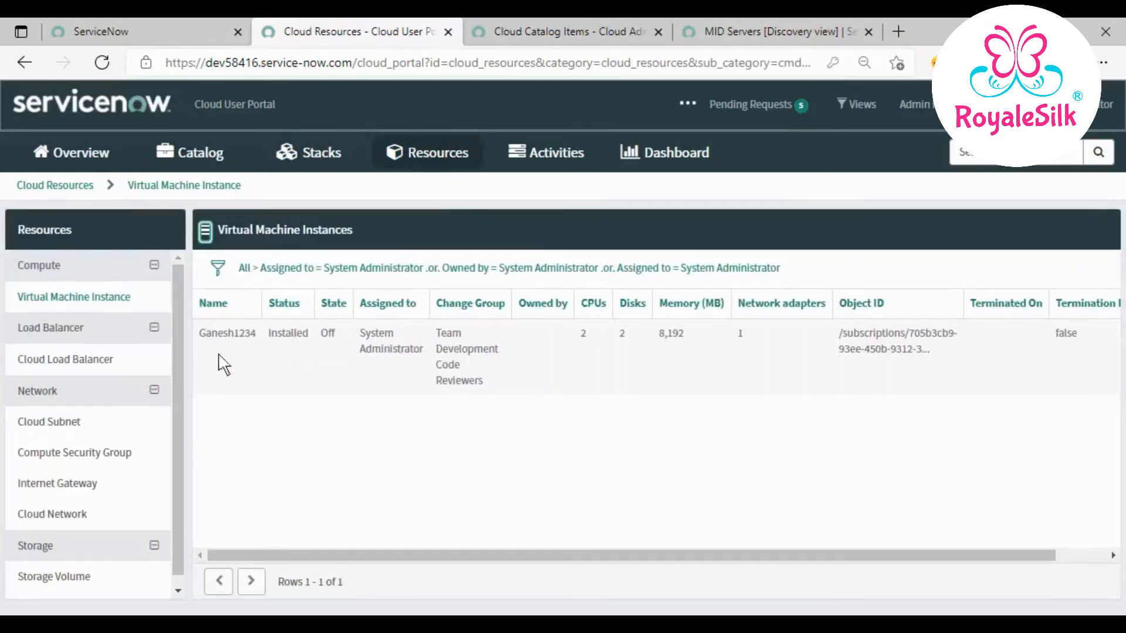
# - Confirm Ganesh1234 is Off in Virtual Machine Instances, then switch to the Azure portal window
pyautogui.moveTo(201, 339); pyautogui.dragTo(886, 369)
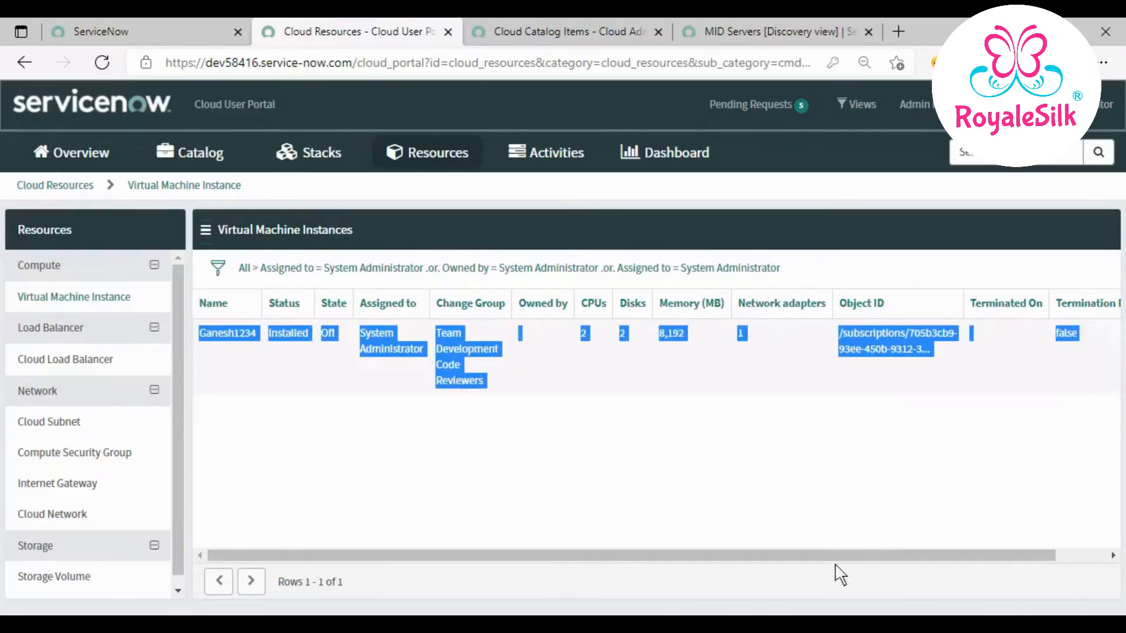
pyautogui.moveTo(839, 555); pyautogui.dragTo(661, 533)
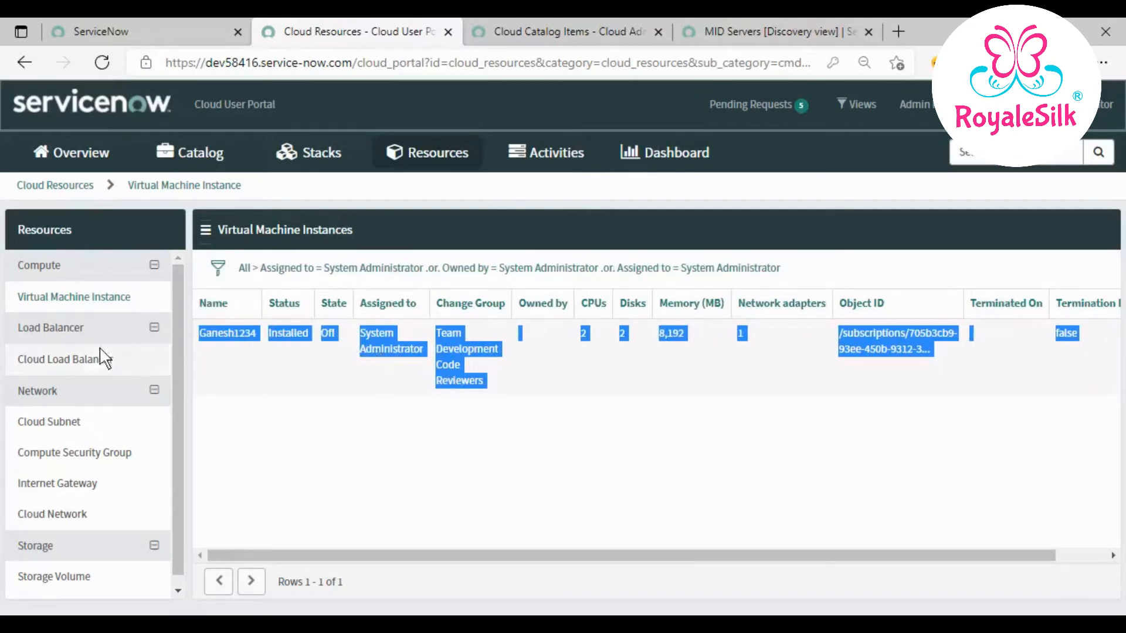
pyautogui.scroll(-1, 76, 463)
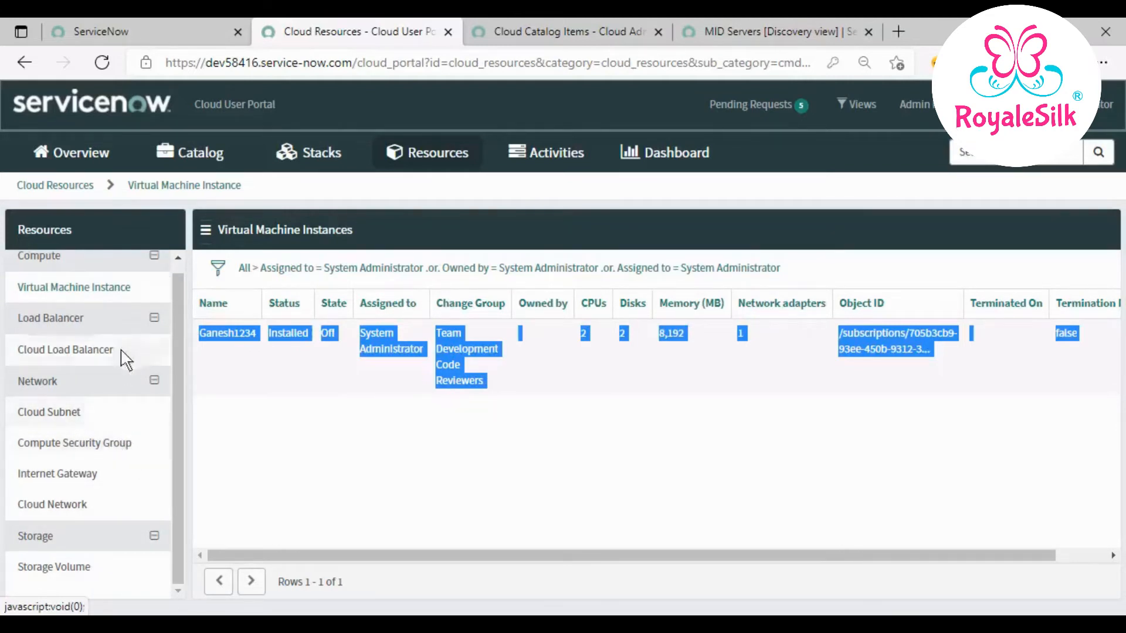
pyautogui.click(130, 287)
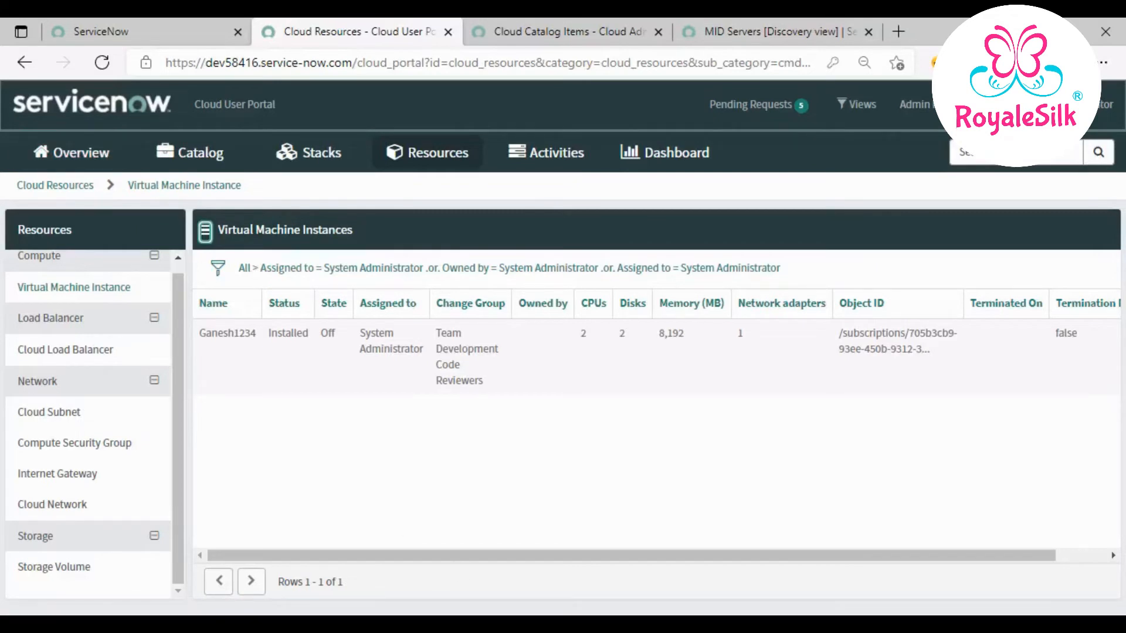
pyautogui.click(444, 624)
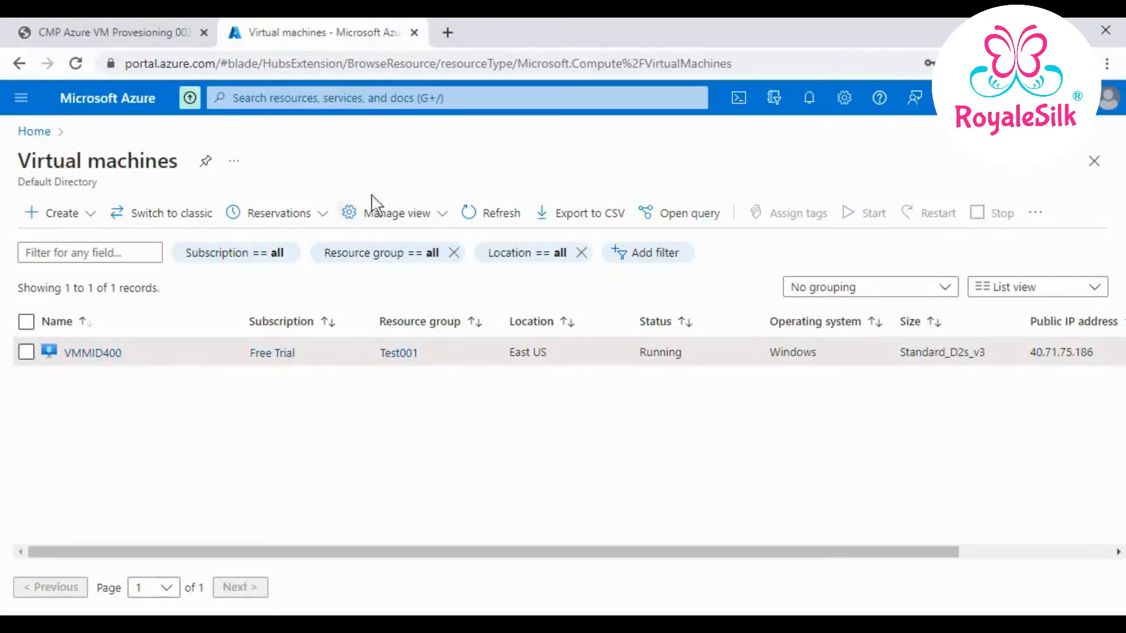
# - Refresh and sort the Azure VM list by name, then start Ganesh1234 from its Overview
pyautogui.click(506, 220)
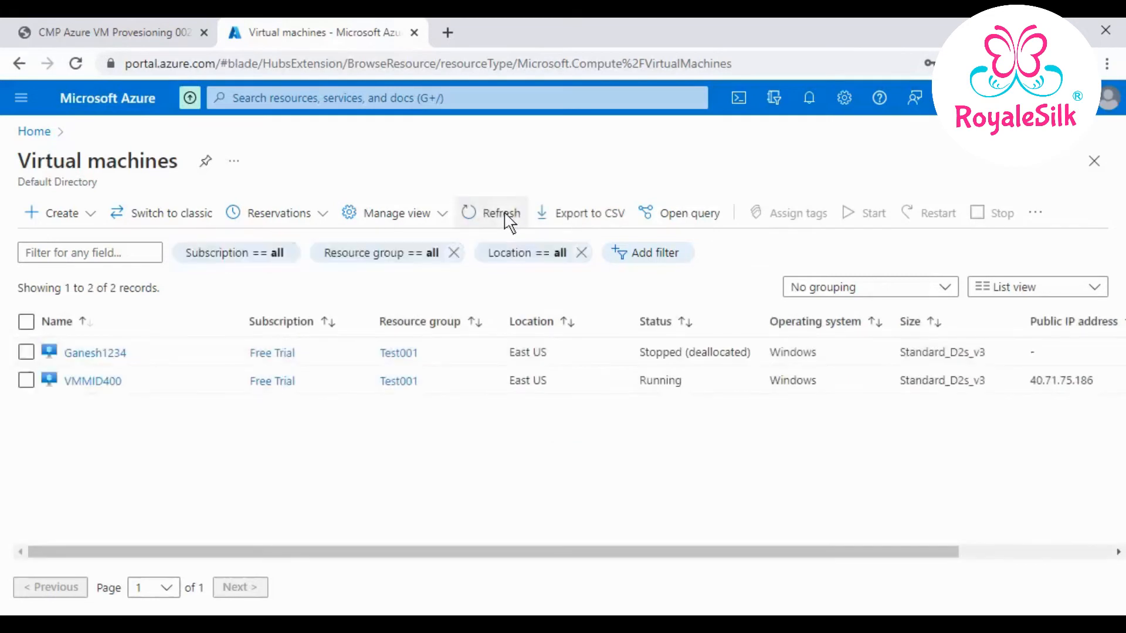
pyautogui.click(109, 326)
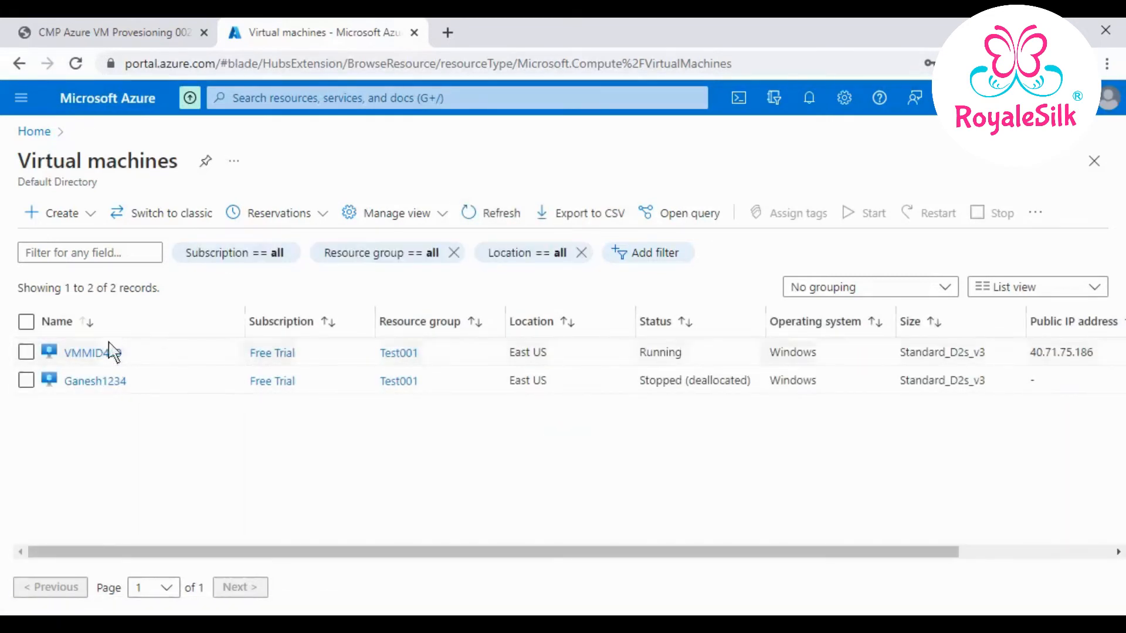
pyautogui.click(27, 382)
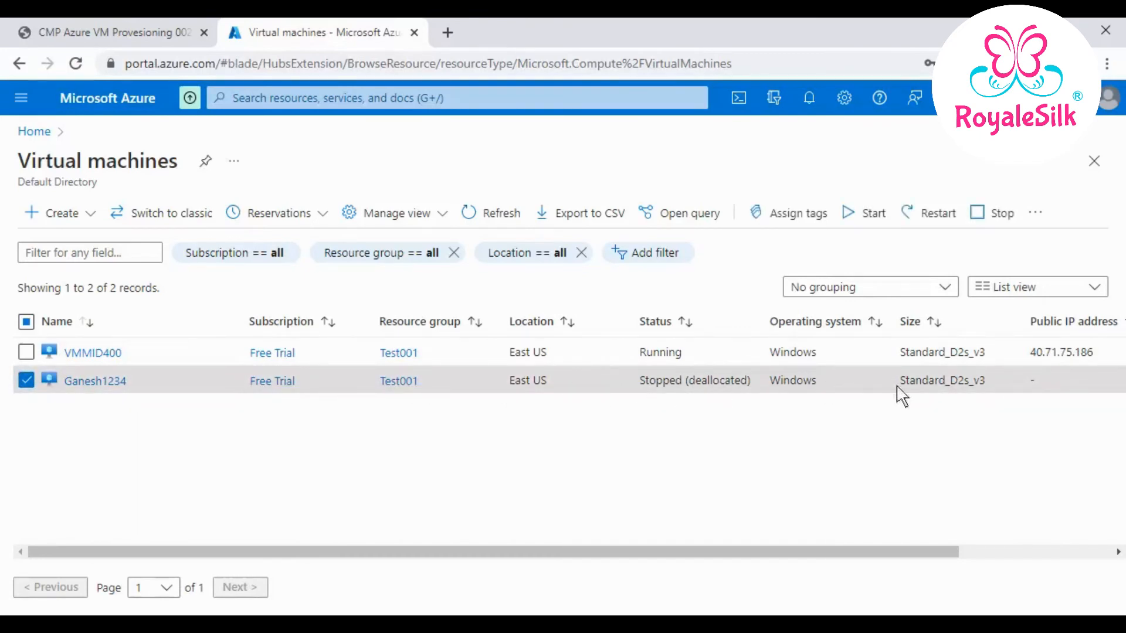
pyautogui.moveTo(836, 556); pyautogui.dragTo(678, 548)
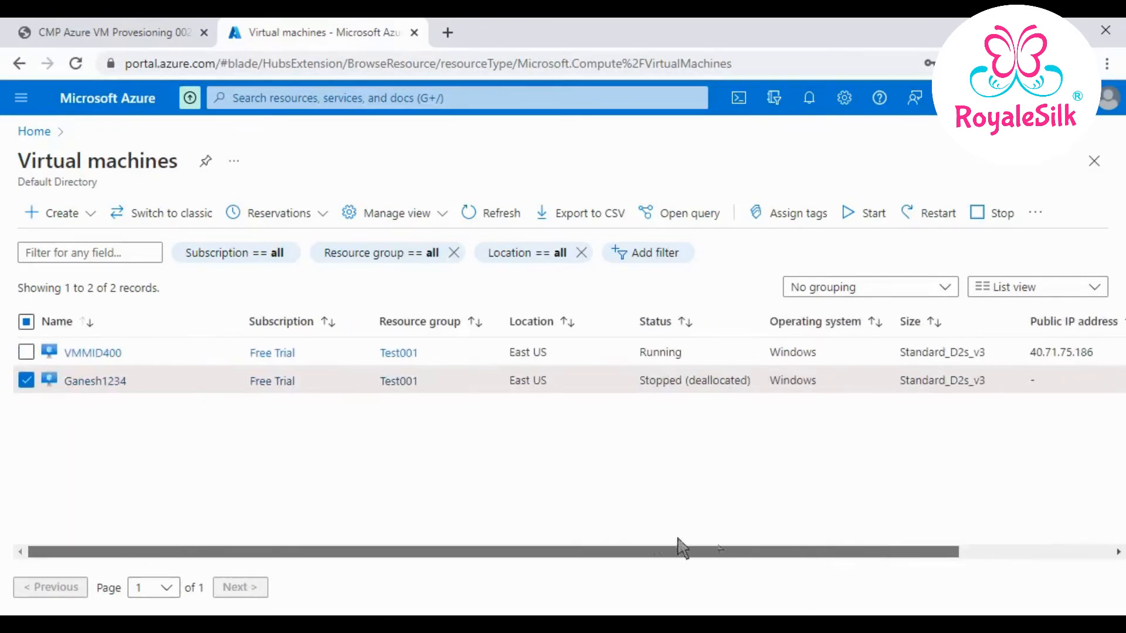
pyautogui.click(108, 382)
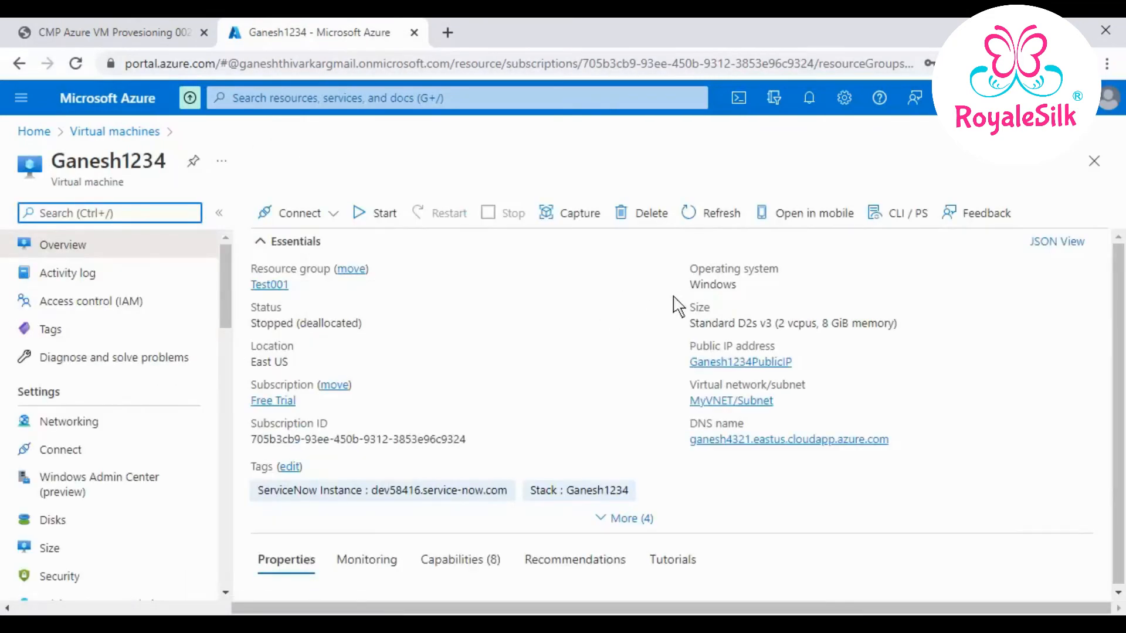
pyautogui.click(379, 220)
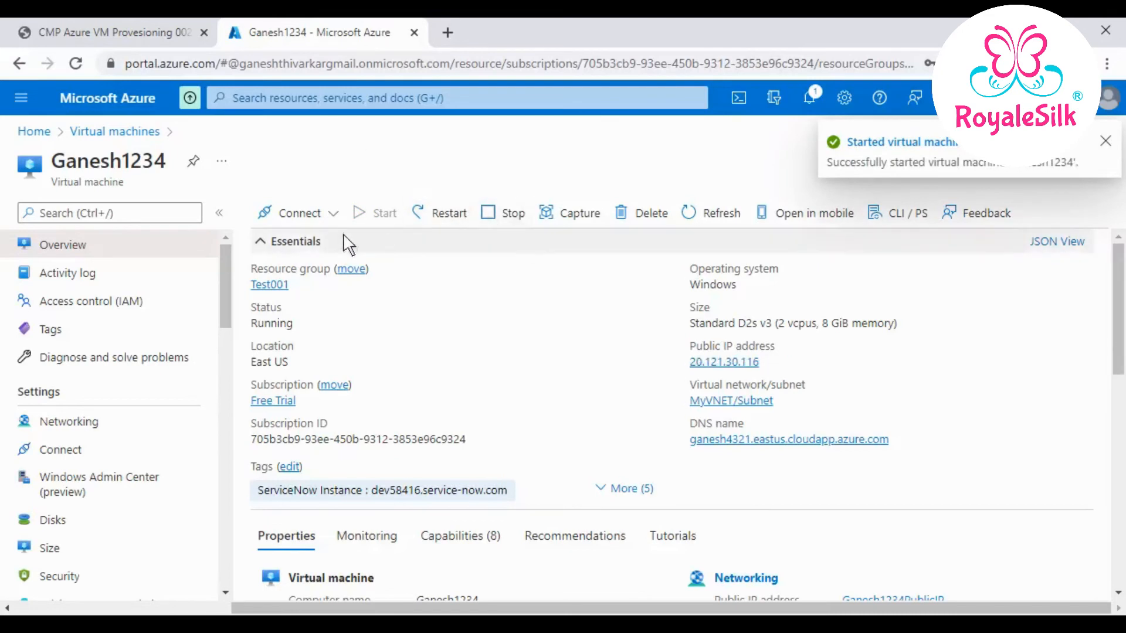
# - Download Ganesh1234's RDP connection file and launch it, accepting the unknown-publisher warning
pyautogui.click(325, 220)
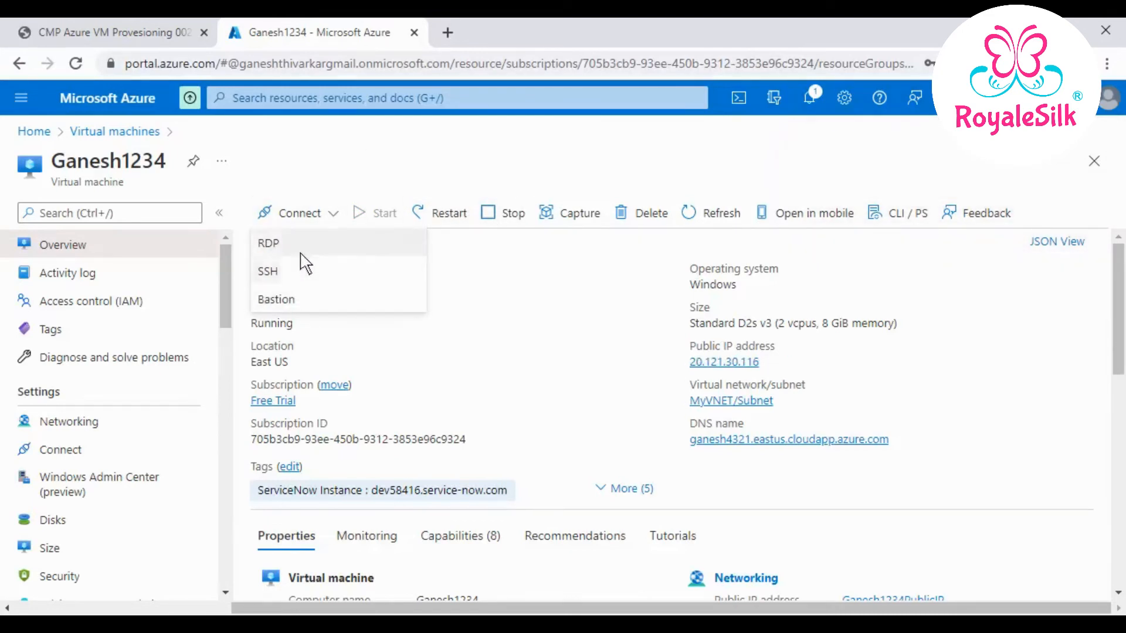
pyautogui.click(302, 258)
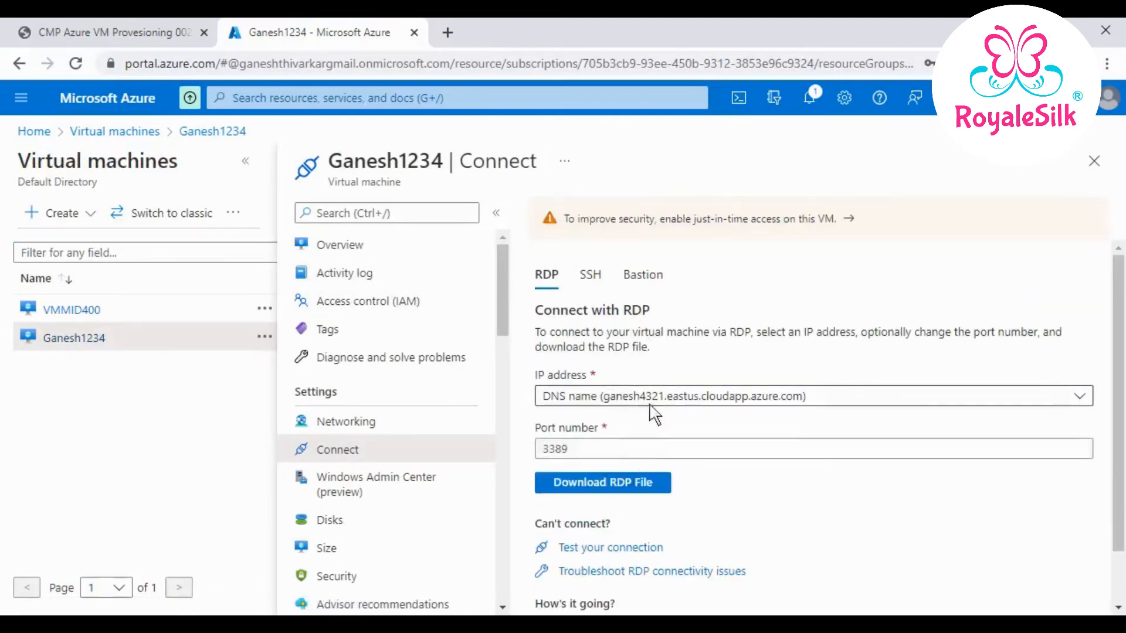
pyautogui.click(624, 493)
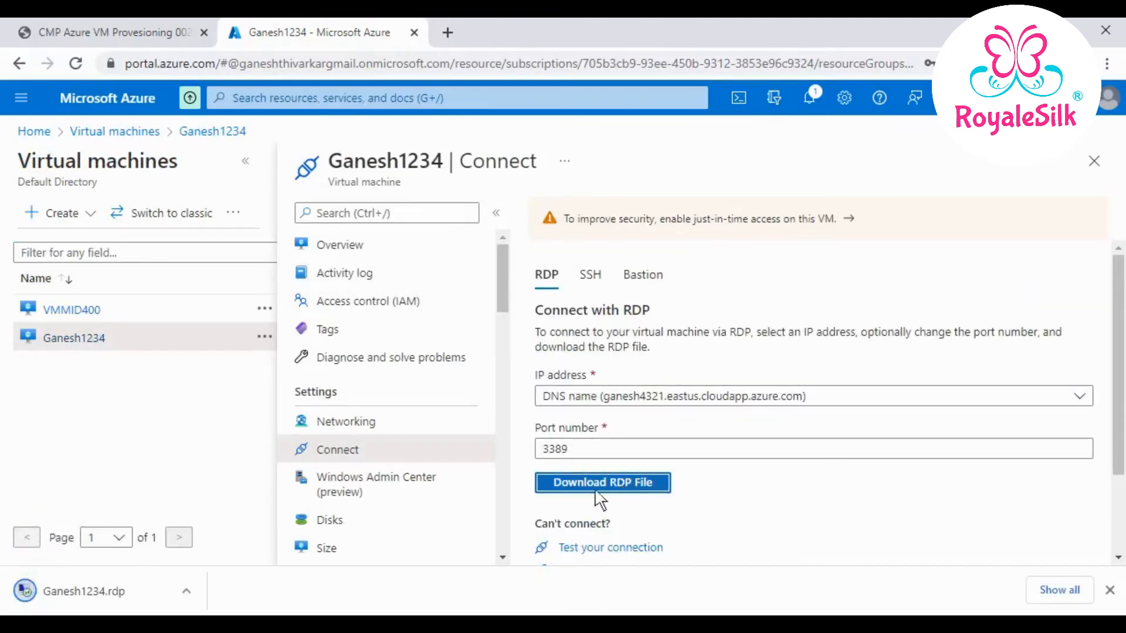
pyautogui.click(101, 591)
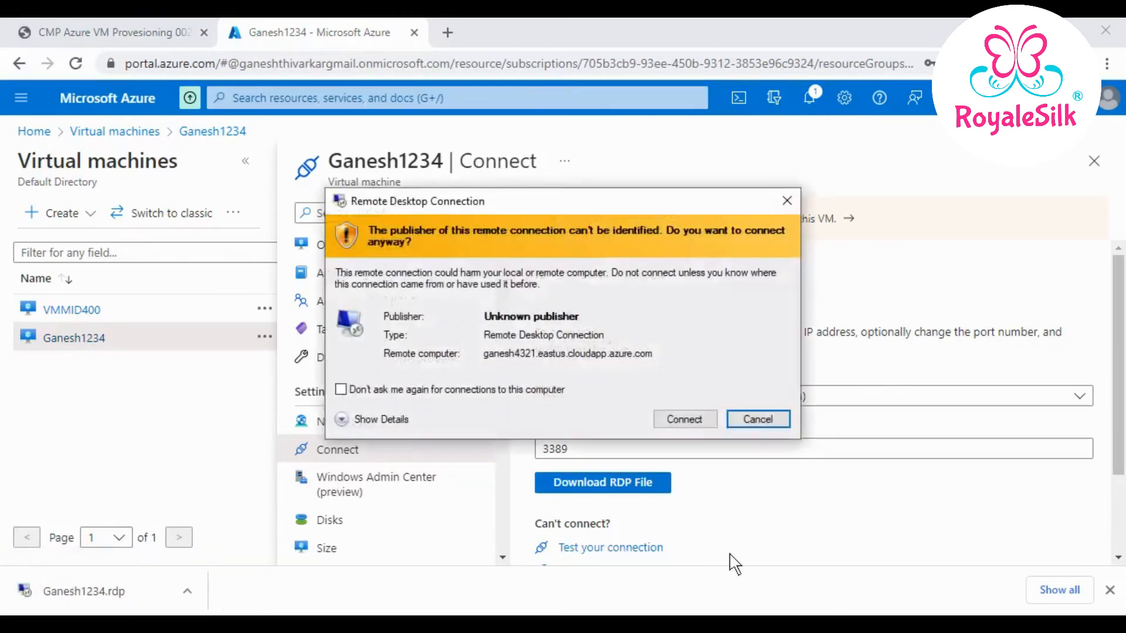
pyautogui.click(702, 420)
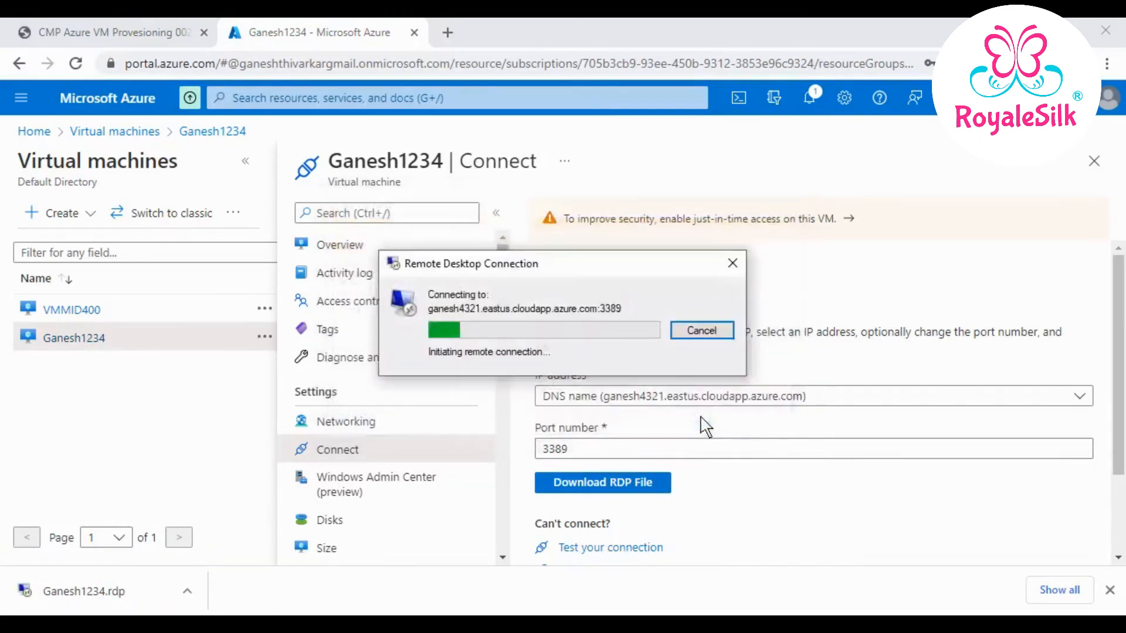
pyautogui.click(1109, 590)
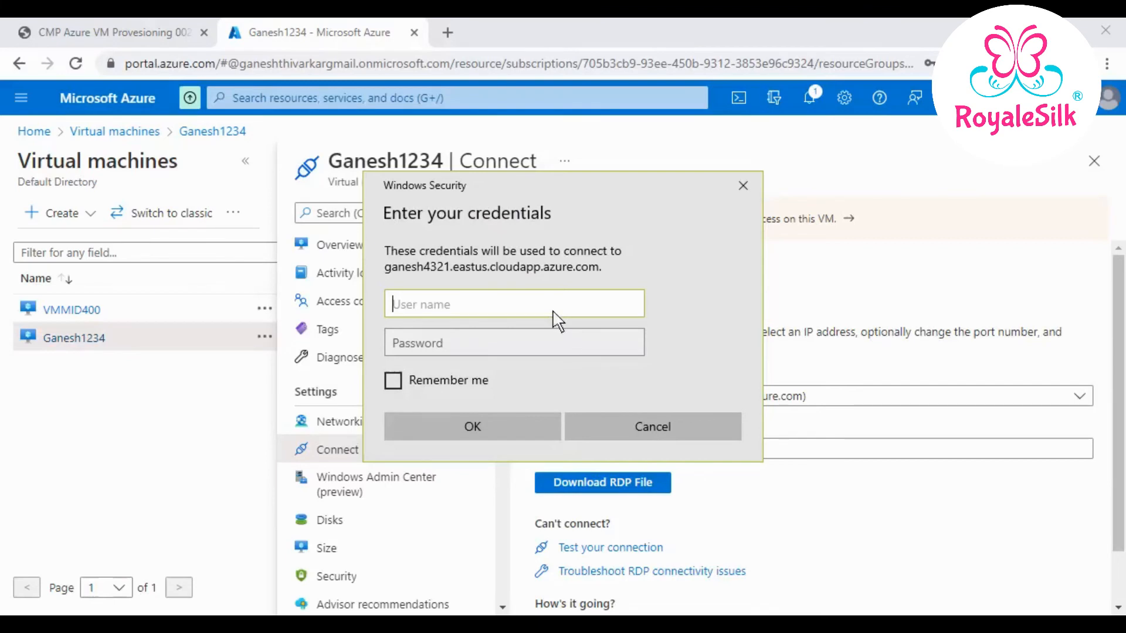
# - Sign in with the admin username and password and accept the remote certificate warning
pyautogui.write('Ganesh1234')
pyautogui.press('Tab')
pyautogui.write('******')
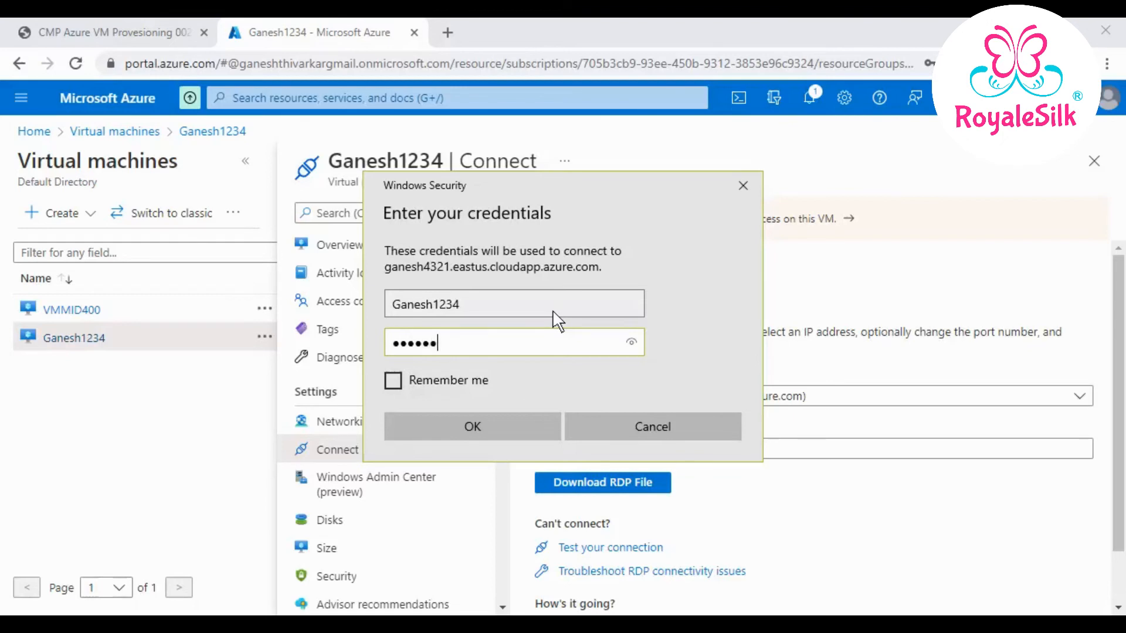
pyautogui.write('*********')
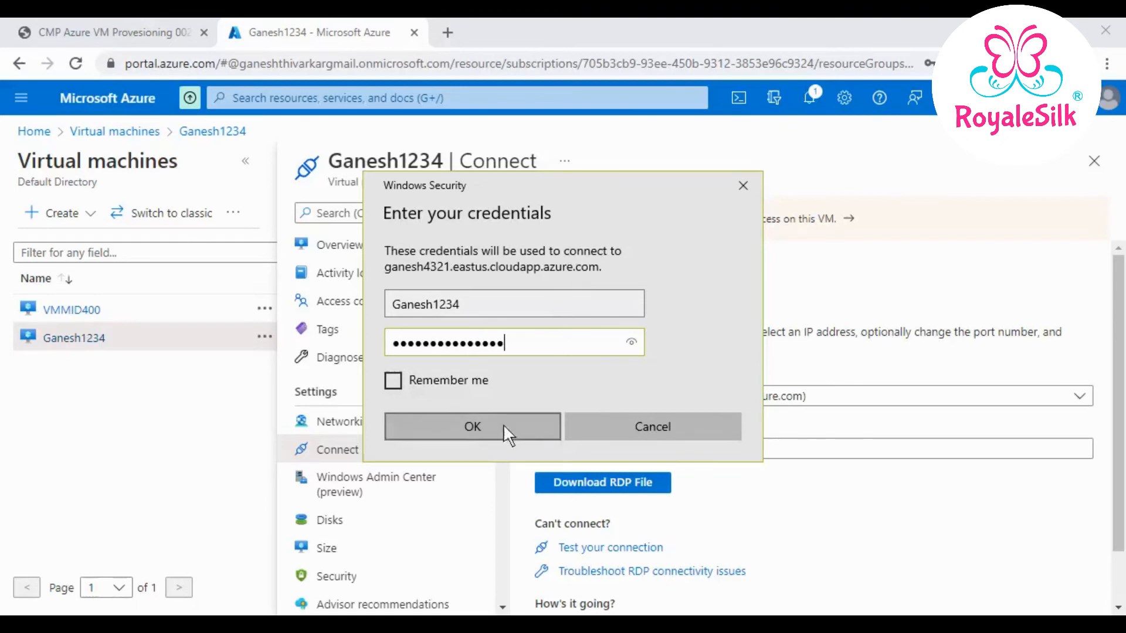
pyautogui.click(504, 426)
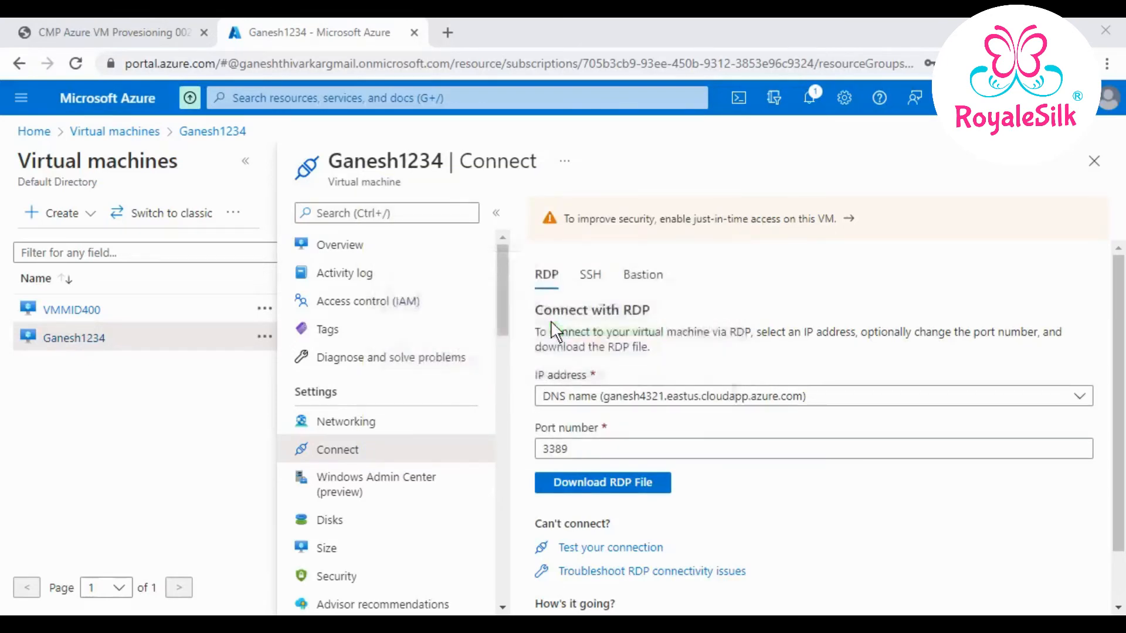
pyautogui.click(624, 468)
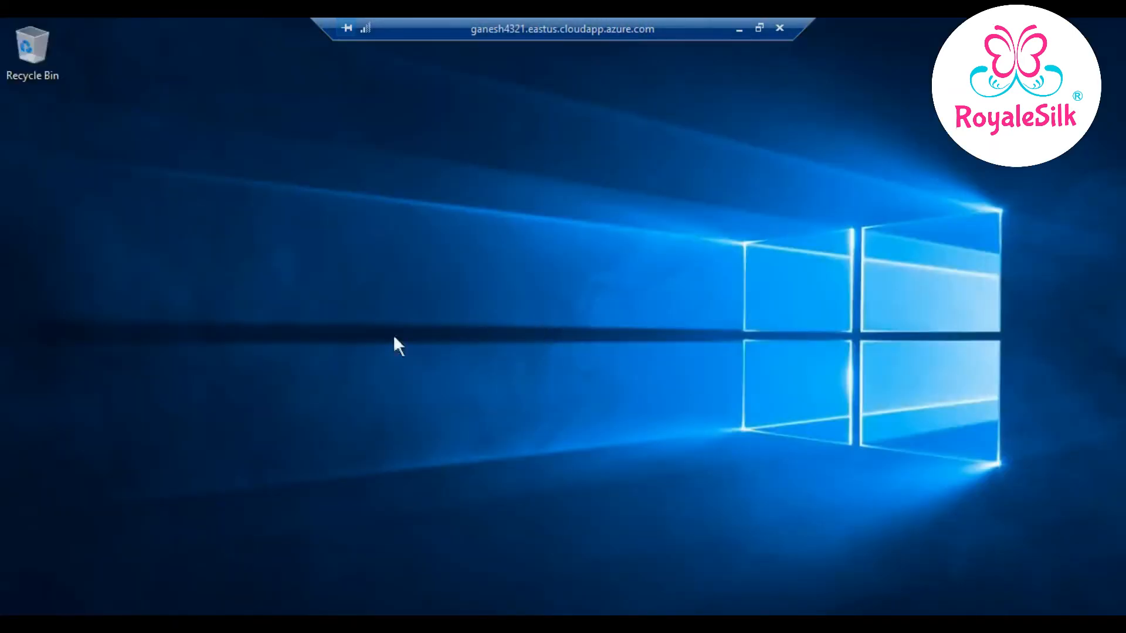
# - Refresh the VM's remote desktop and launch File Explorer, dismissing the network discovery prompt
pyautogui.rightClick(405, 348)
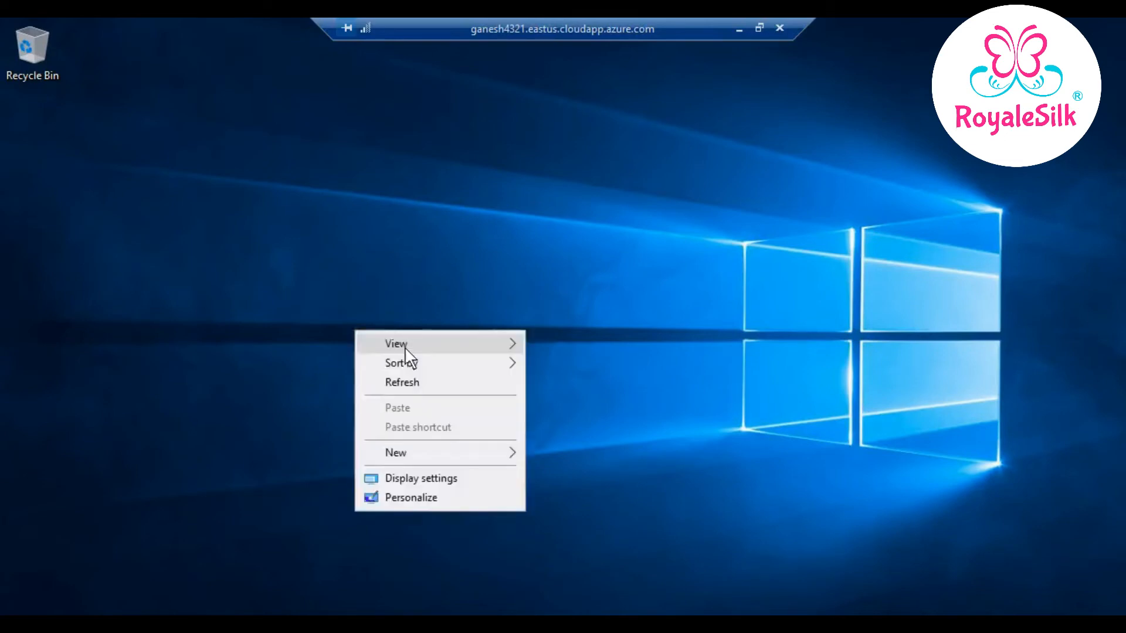
pyautogui.click(406, 382)
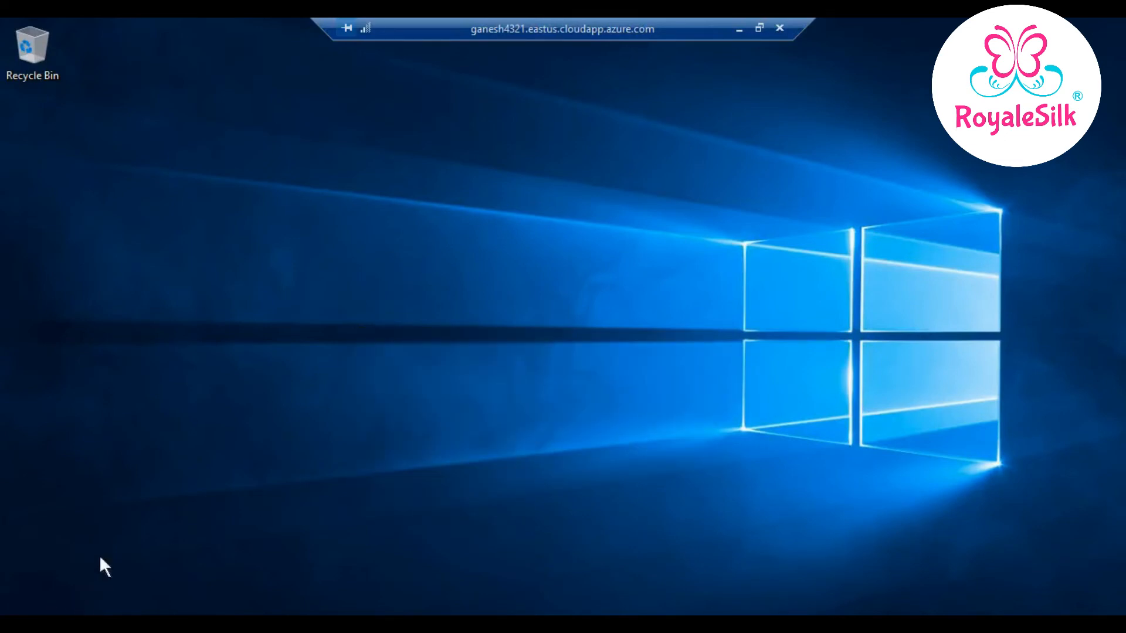
pyautogui.press('super')
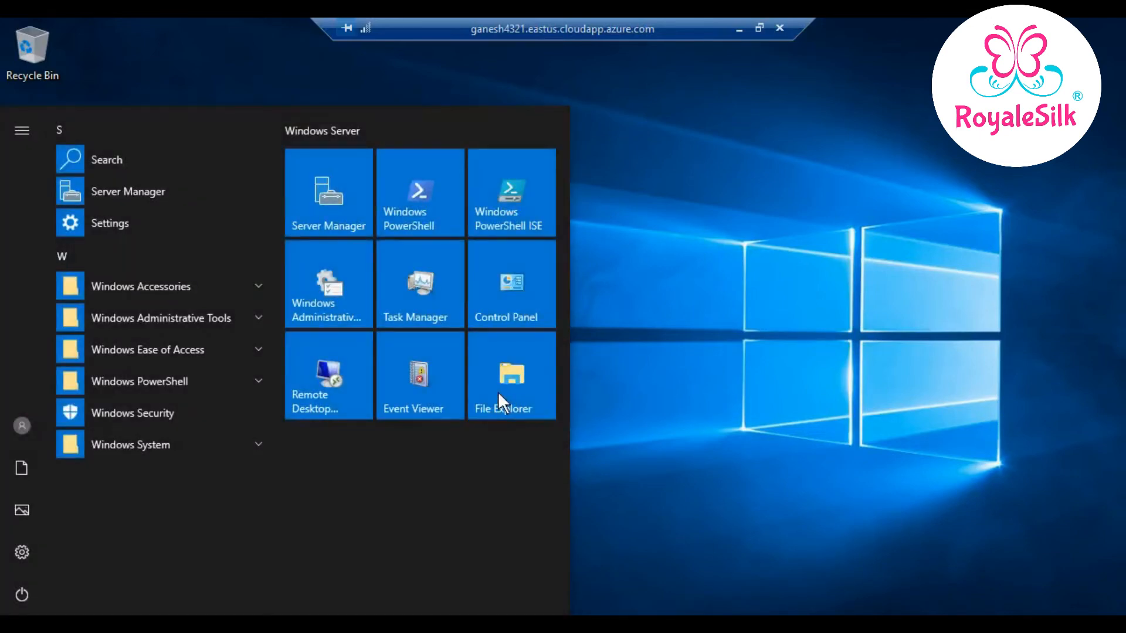
pyautogui.click(498, 392)
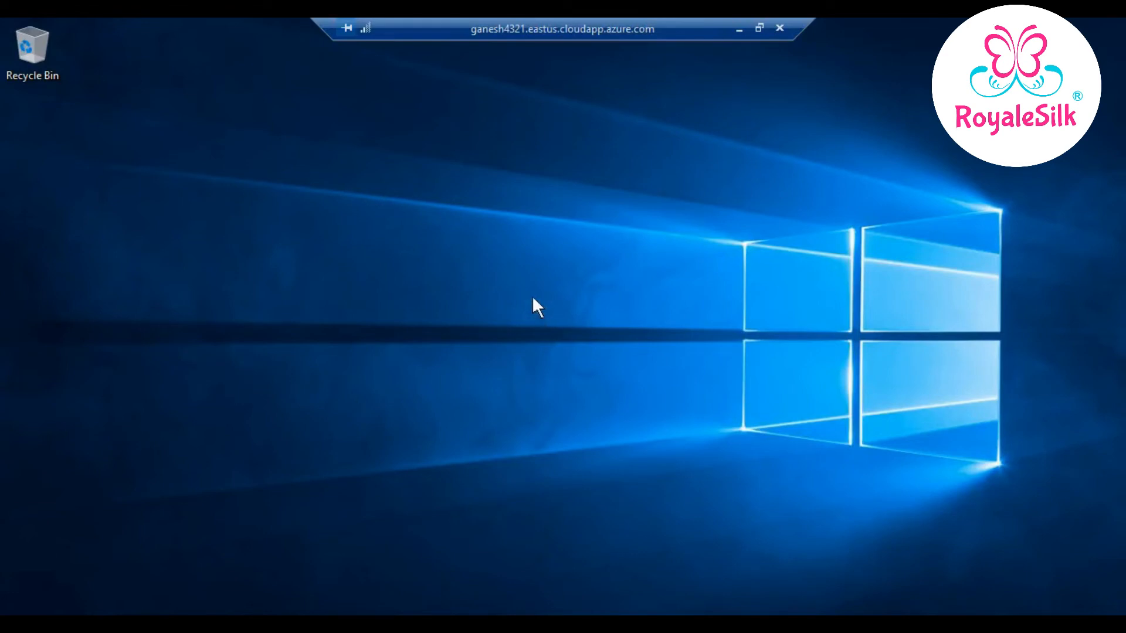
pyautogui.click(983, 341)
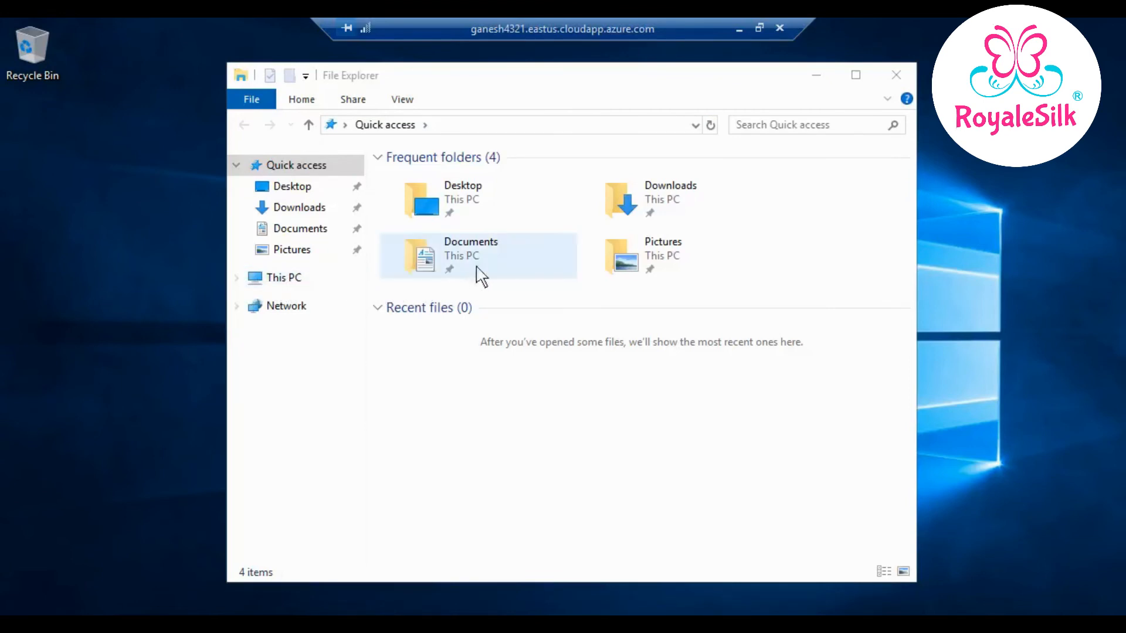
# - Select the Windows (C:) and Temporary Storage (D:) drives in This PC, then minimize the RDP session
pyautogui.click(301, 282)
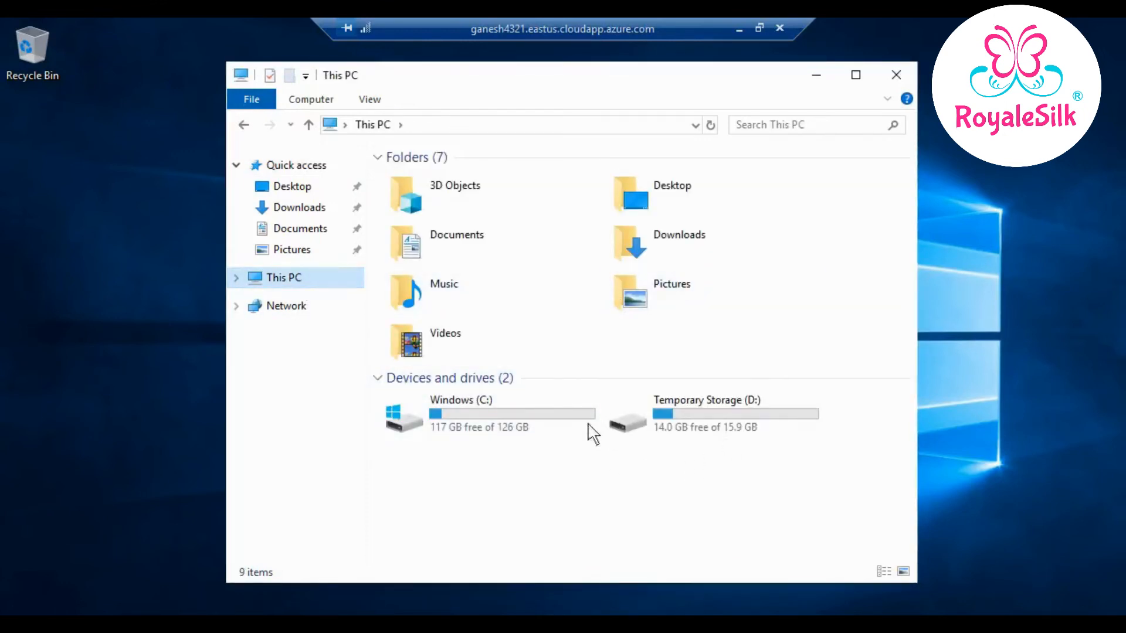
pyautogui.click(589, 425)
pyautogui.click(657, 434)
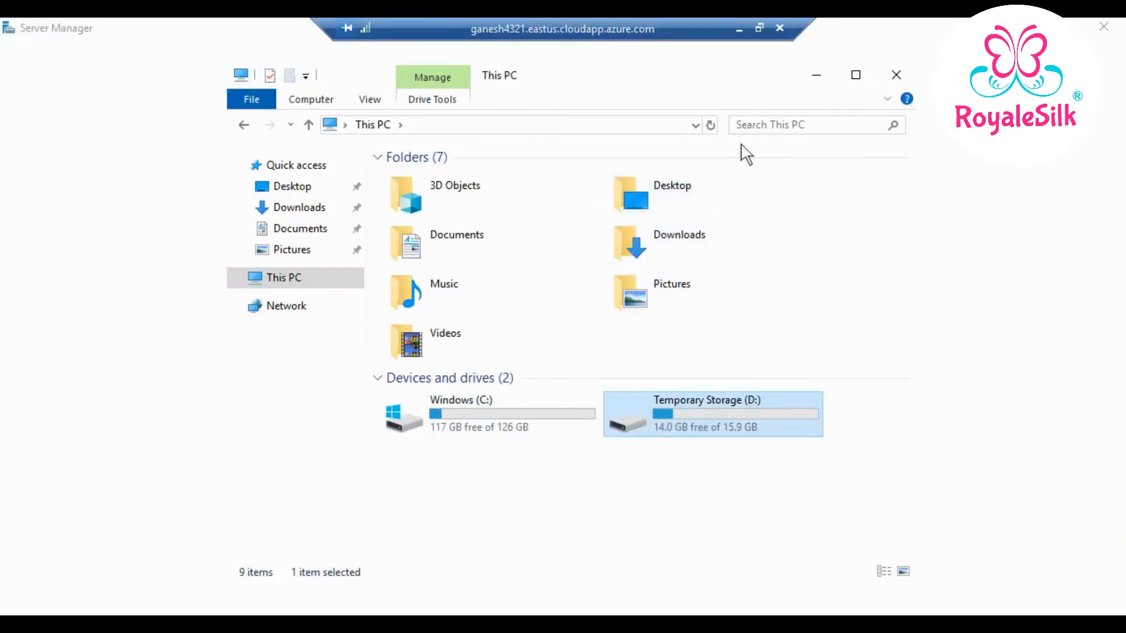
pyautogui.click(739, 28)
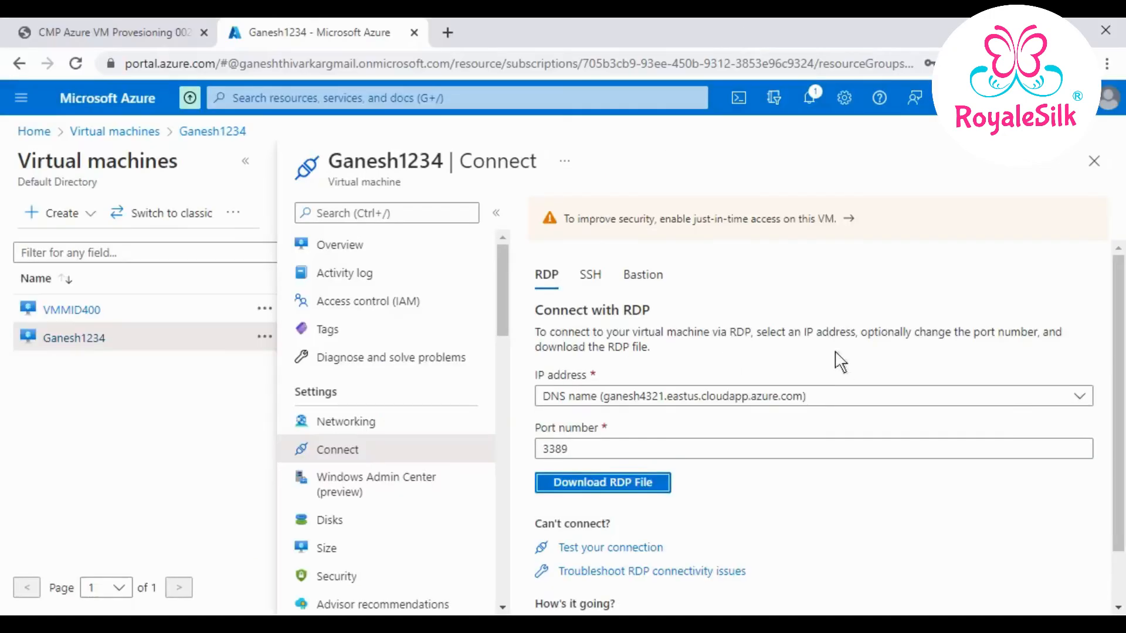
# - Open Networking under Settings in the Ganesh1234 VM's resource menu
pyautogui.scroll(-1, 822, 352)
pyautogui.scroll(-3, 487, 352)
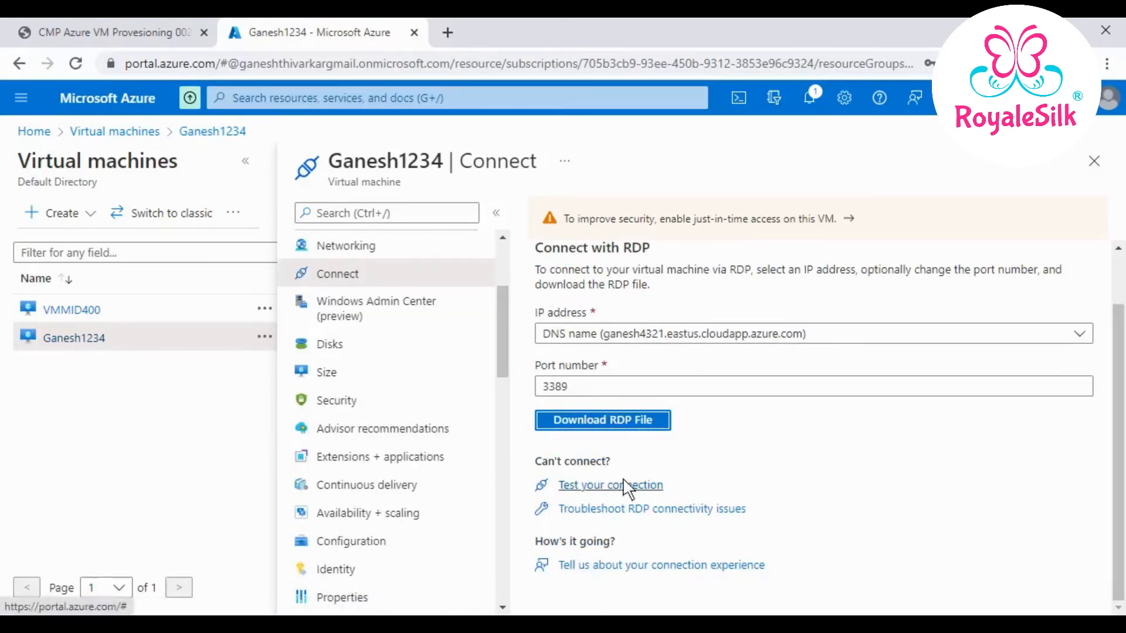
pyautogui.scroll(1, 639, 472)
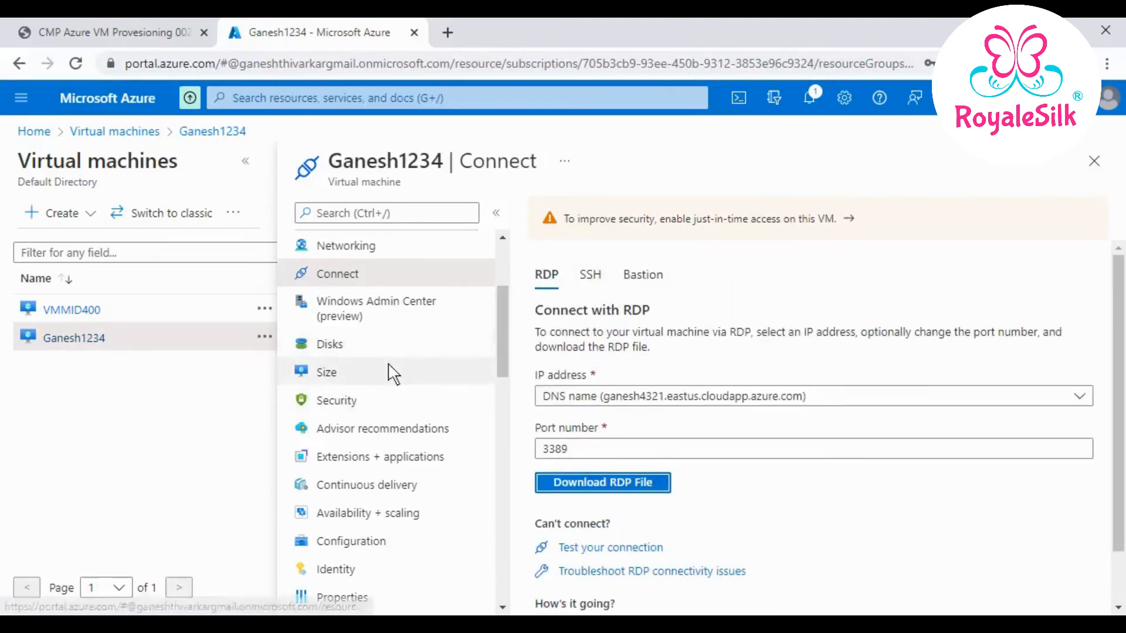
pyautogui.scroll(3, 388, 361)
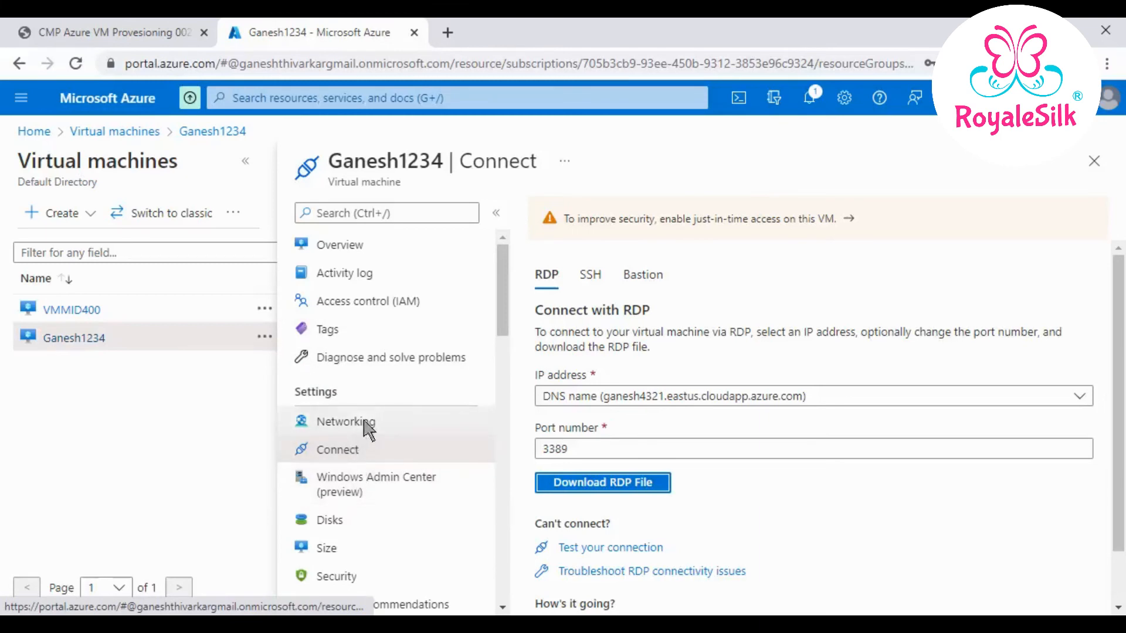
pyautogui.click(328, 422)
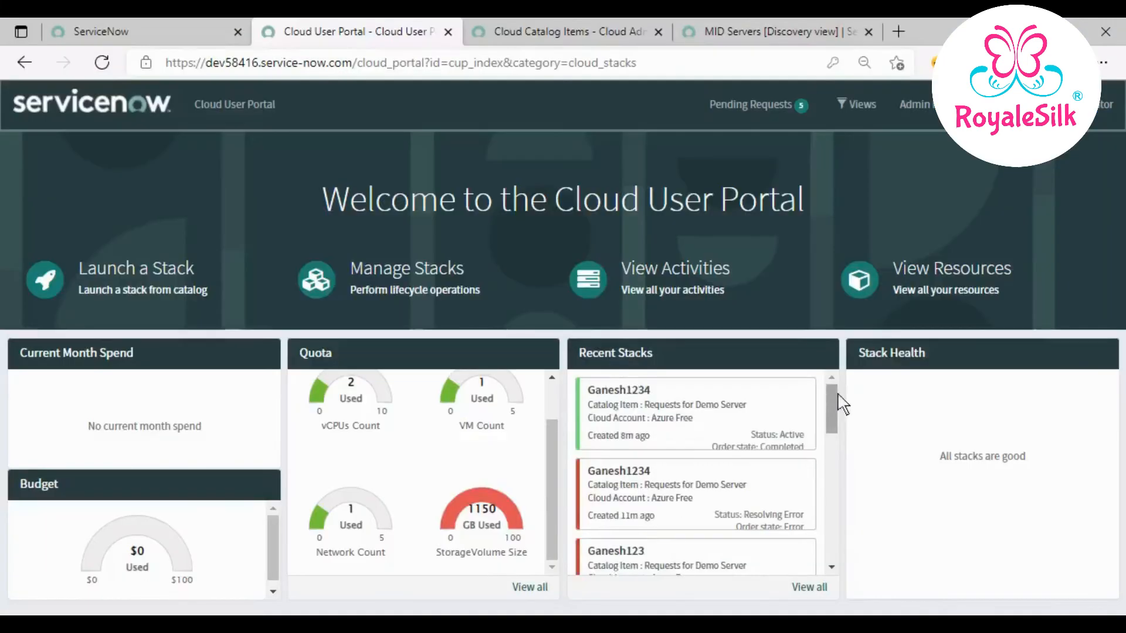
# - Open the Active Ganesh1234 stack from Manage Stacks and choose the Stop operation
pyautogui.click(383, 271)
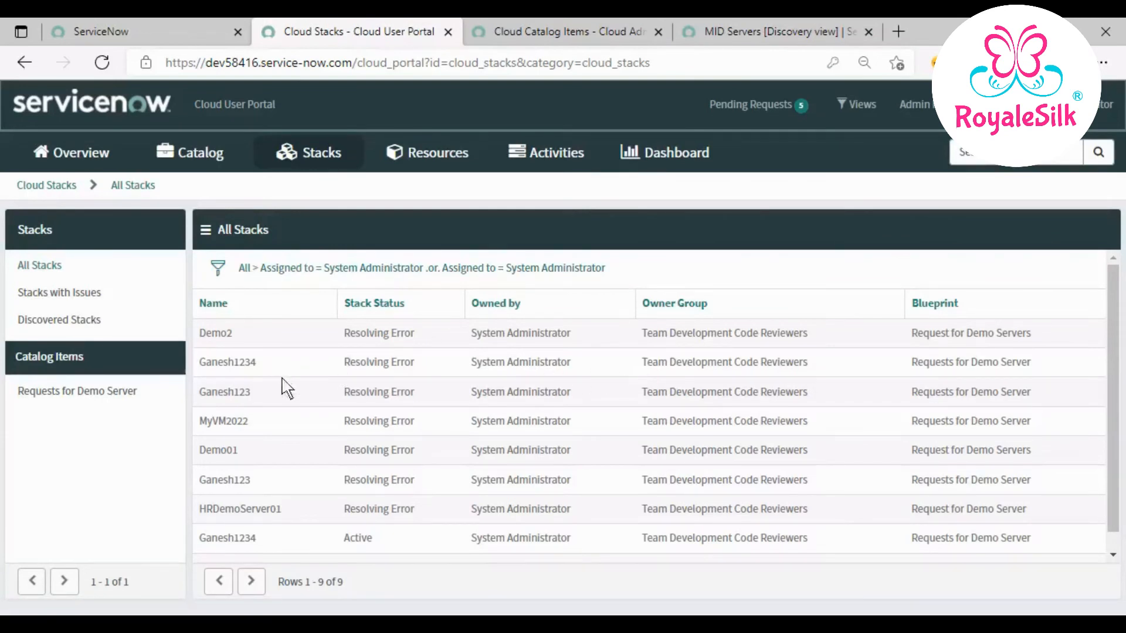
pyautogui.click(252, 538)
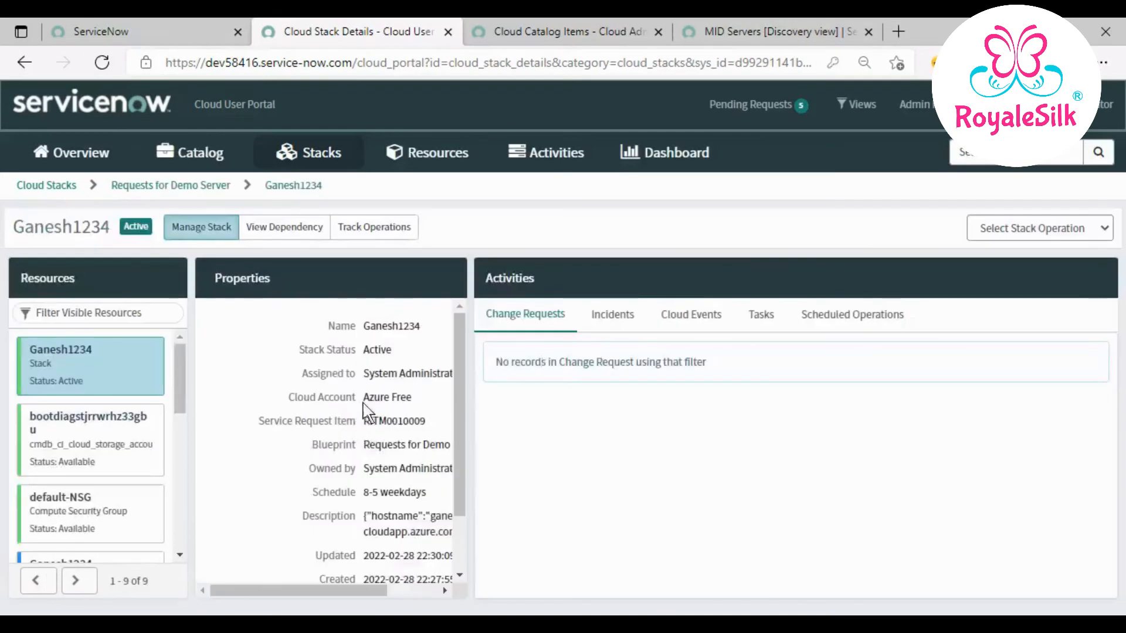
pyautogui.scroll(-1, 322, 405)
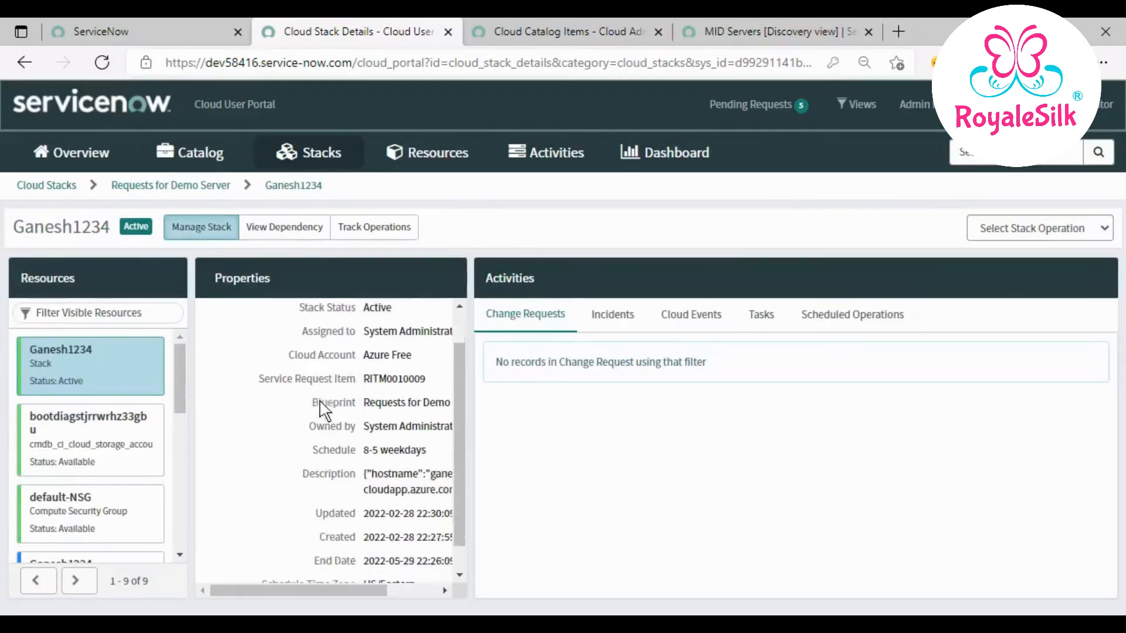
pyautogui.scroll(1, 322, 404)
pyautogui.click(1099, 229)
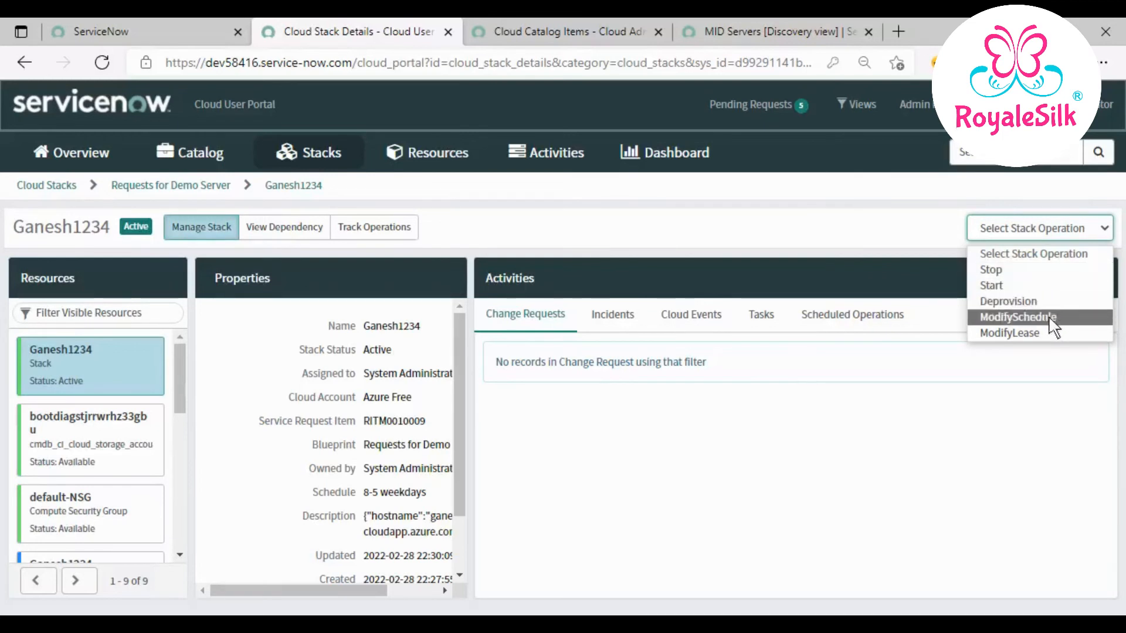
pyautogui.click(1035, 273)
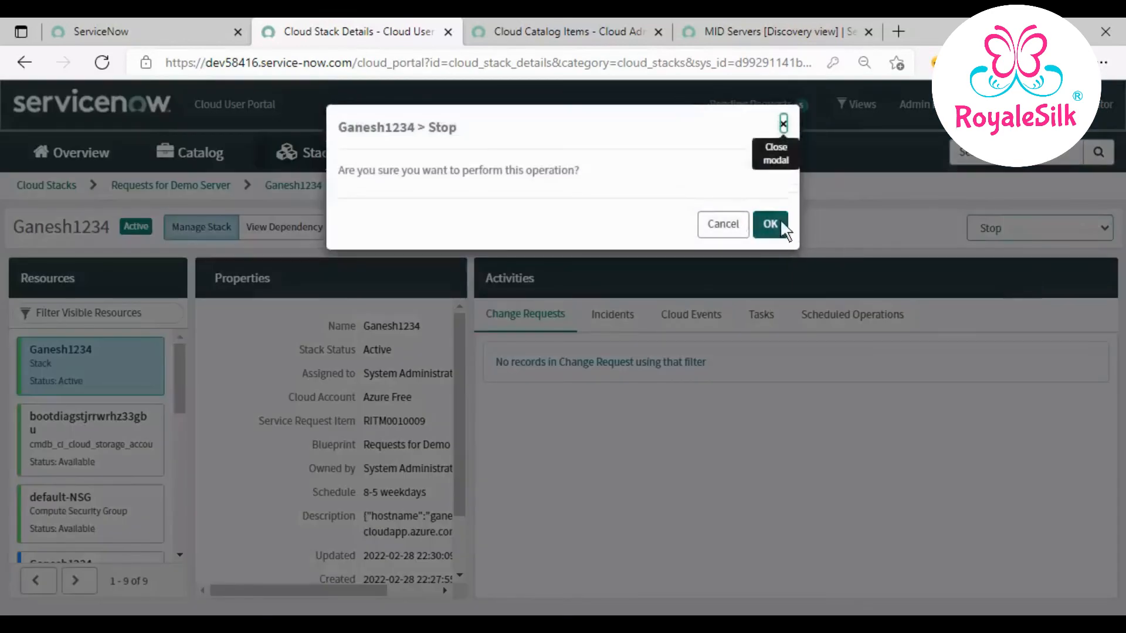
# - Confirm the Ganesh1234 Stop request, let it reach Request Completed, then return to Azure
pyautogui.click(776, 221)
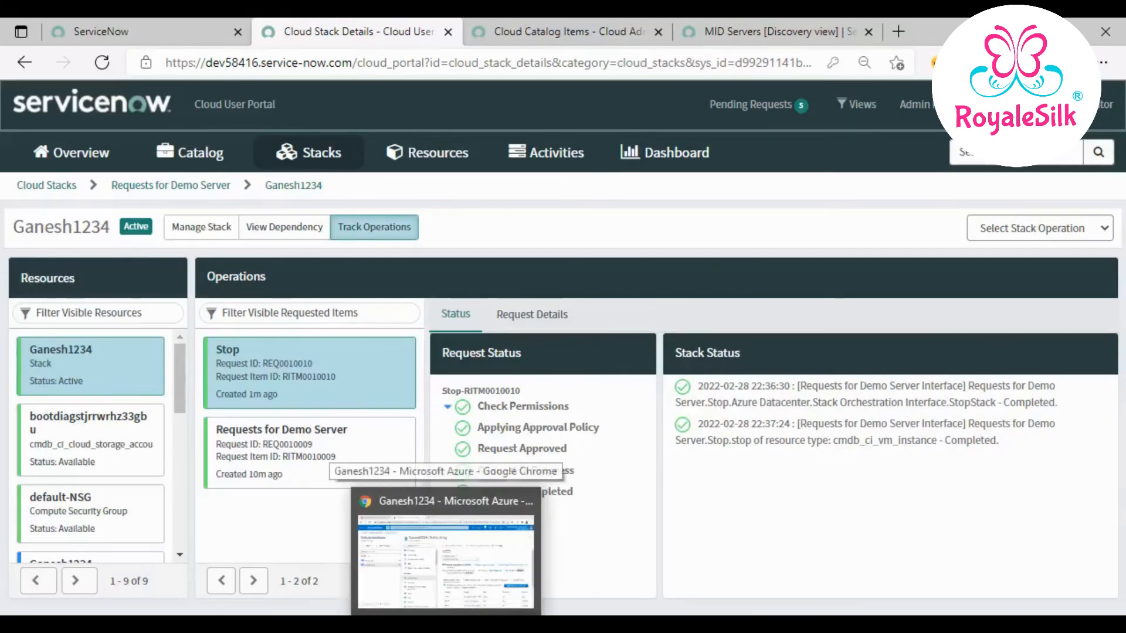
pyautogui.click(457, 545)
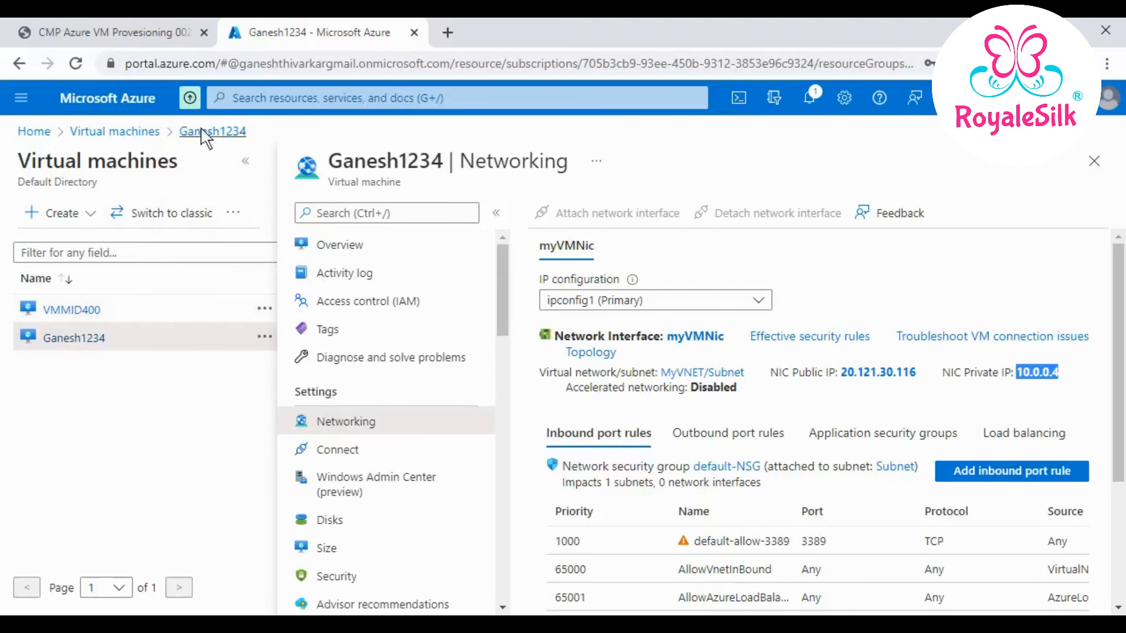
# - Check that Ganesh1234 reads Stopped (deallocated) in the Azure Virtual machines list
pyautogui.click(139, 132)
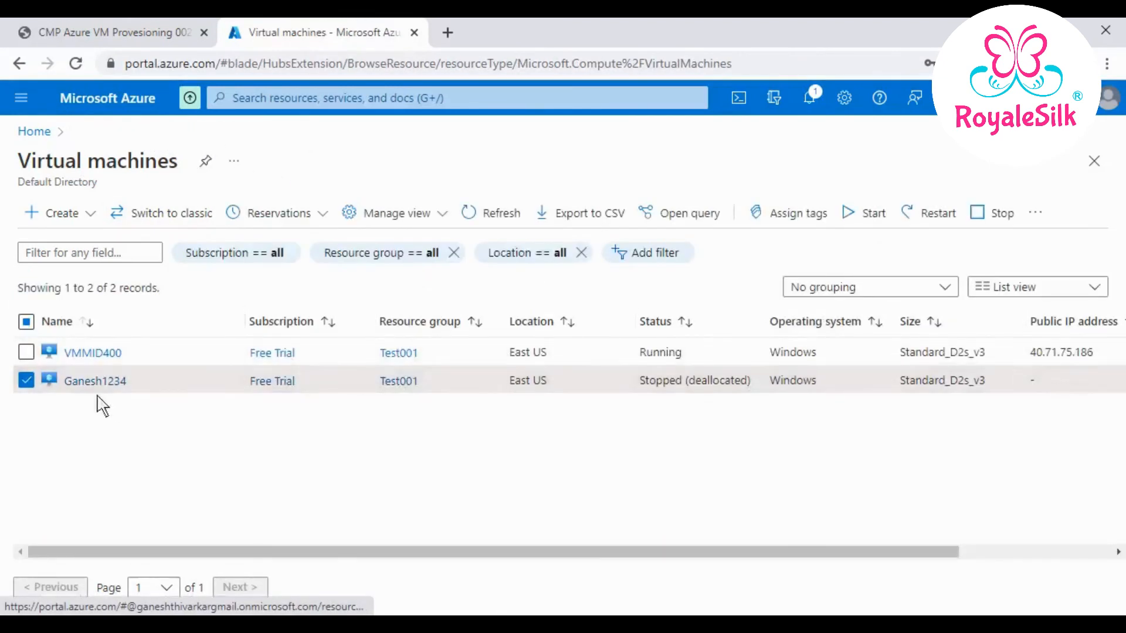
pyautogui.moveTo(637, 382); pyautogui.dragTo(773, 382)
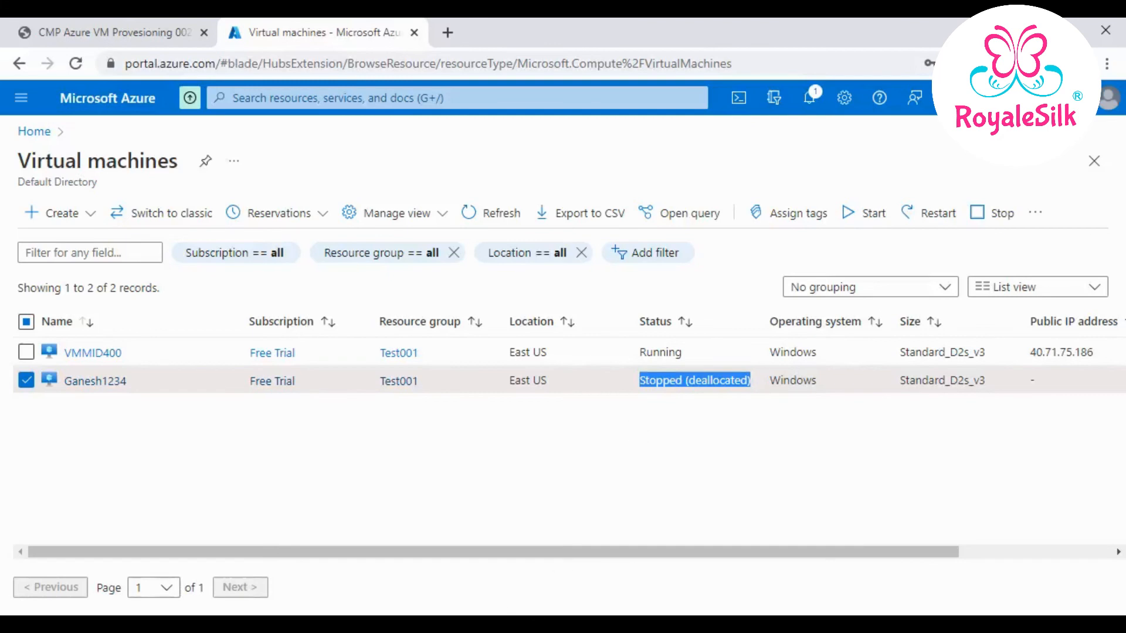
# - In ServiceNow, choose Start for the Ganesh1234 stack and confirm it with OK
pyautogui.click(449, 624)
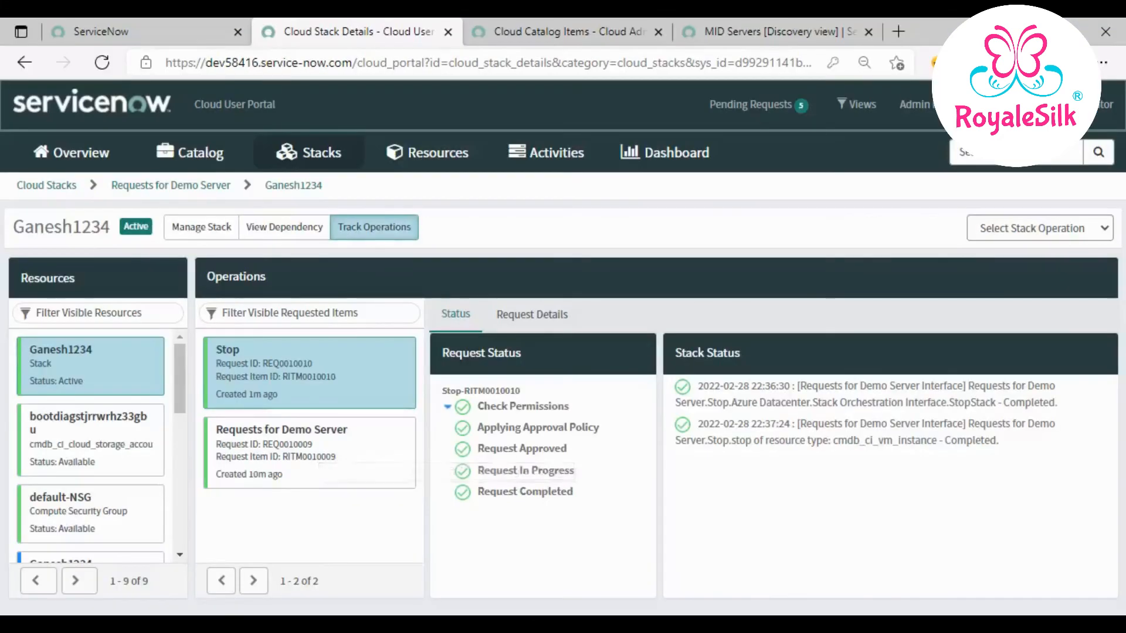
pyautogui.click(1082, 228)
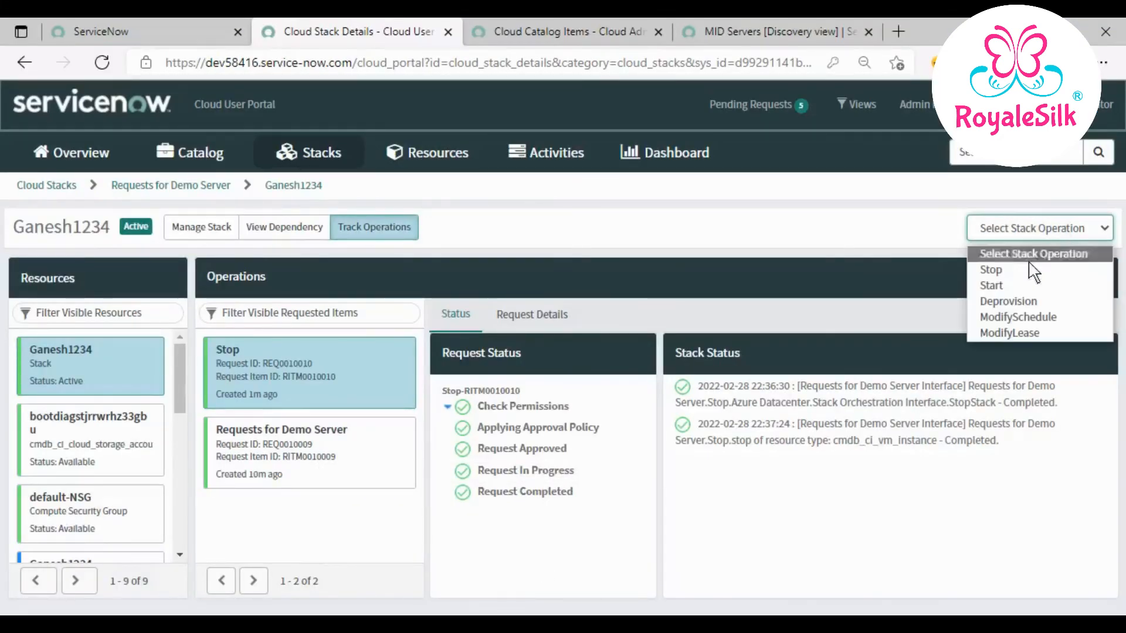
pyautogui.click(1015, 285)
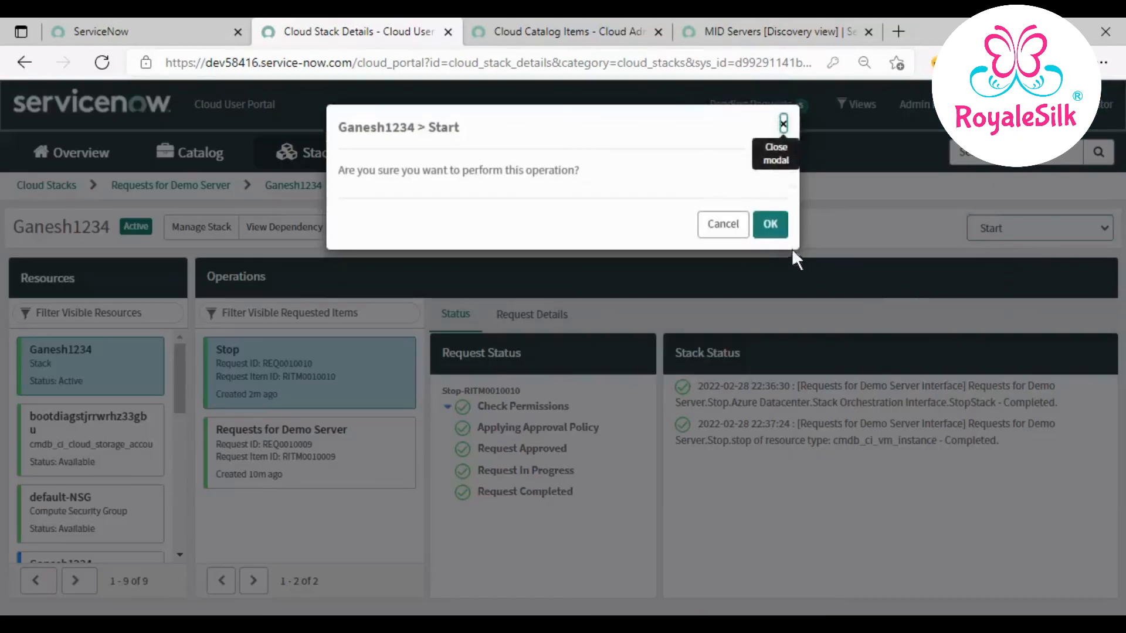
pyautogui.click(773, 223)
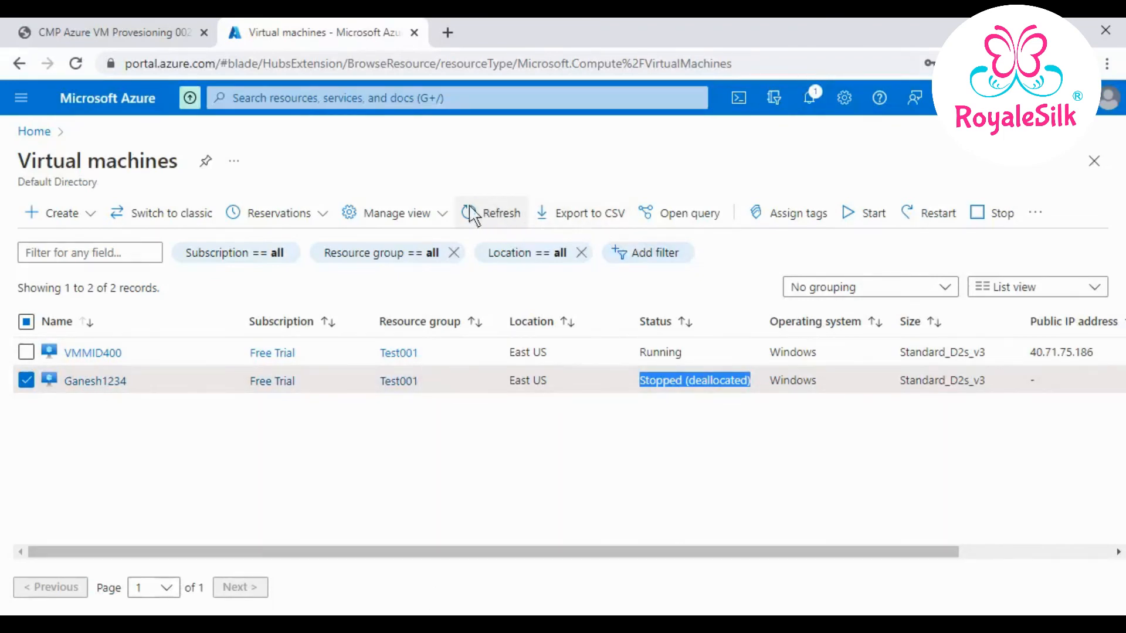
# - Refresh the Azure VM list until Ganesh1234 shows Running, then select its row
pyautogui.click(496, 215)
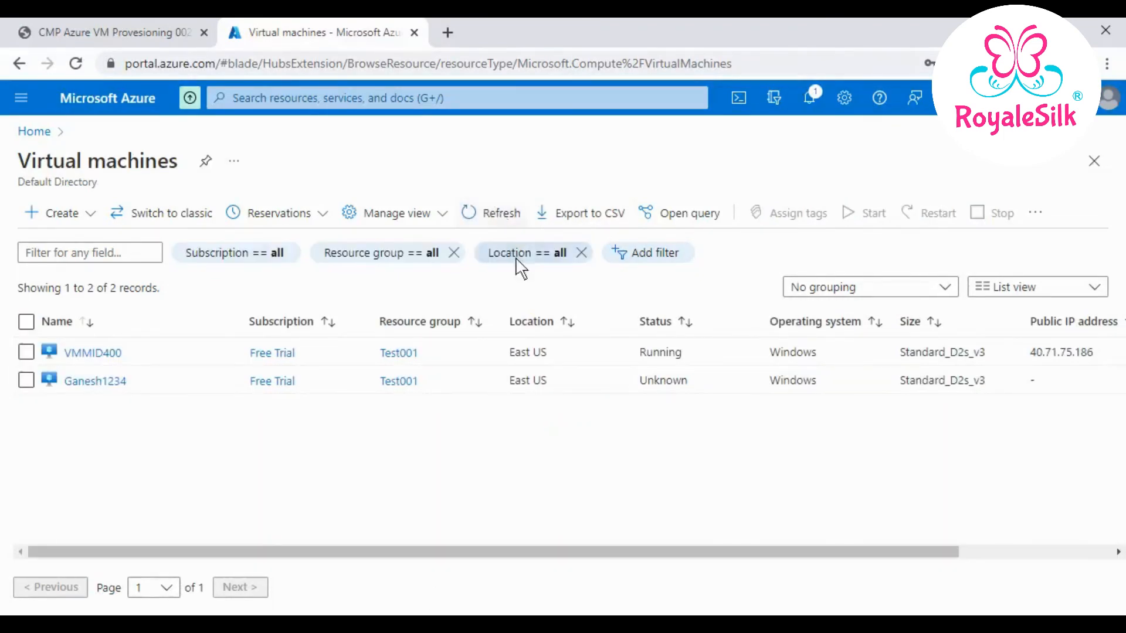
pyautogui.click(493, 225)
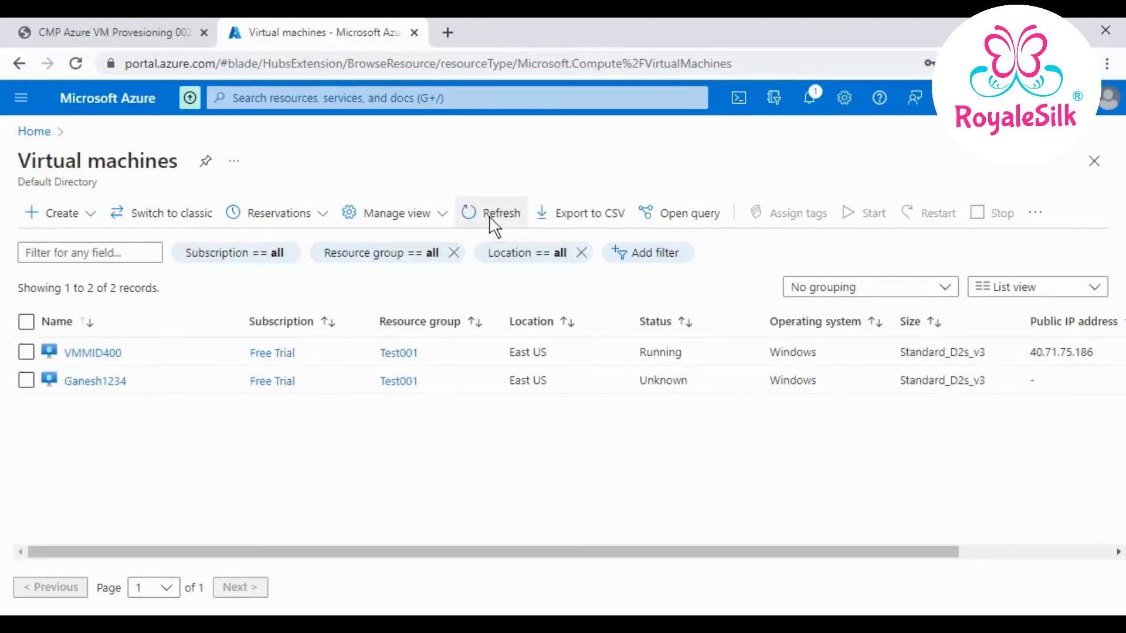
pyautogui.click(490, 218)
pyautogui.click(493, 224)
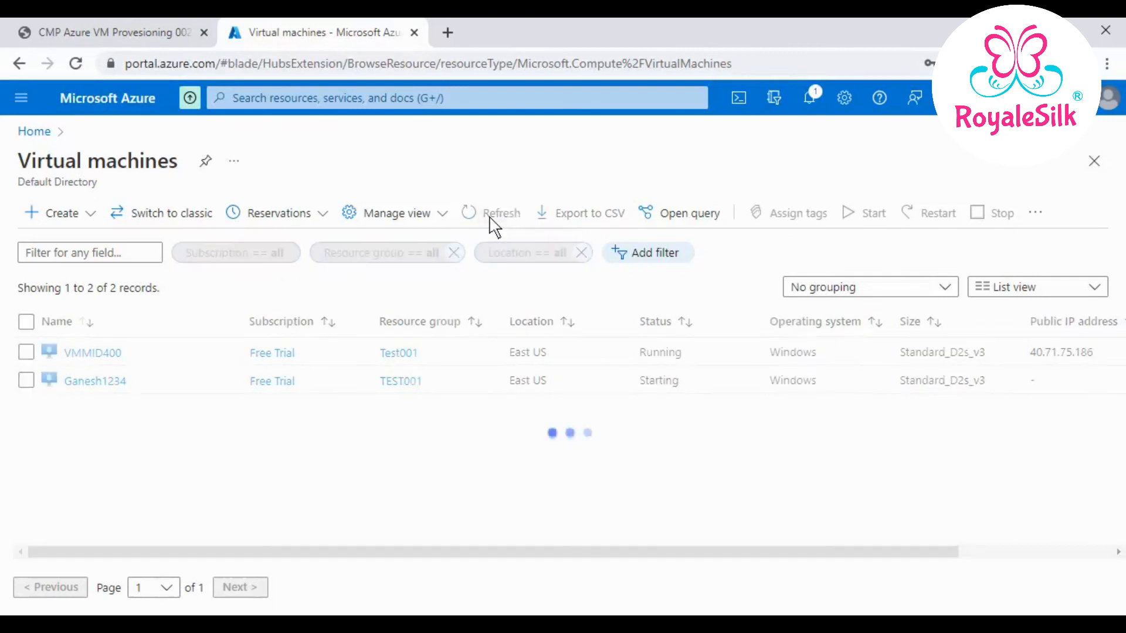
pyautogui.click(510, 223)
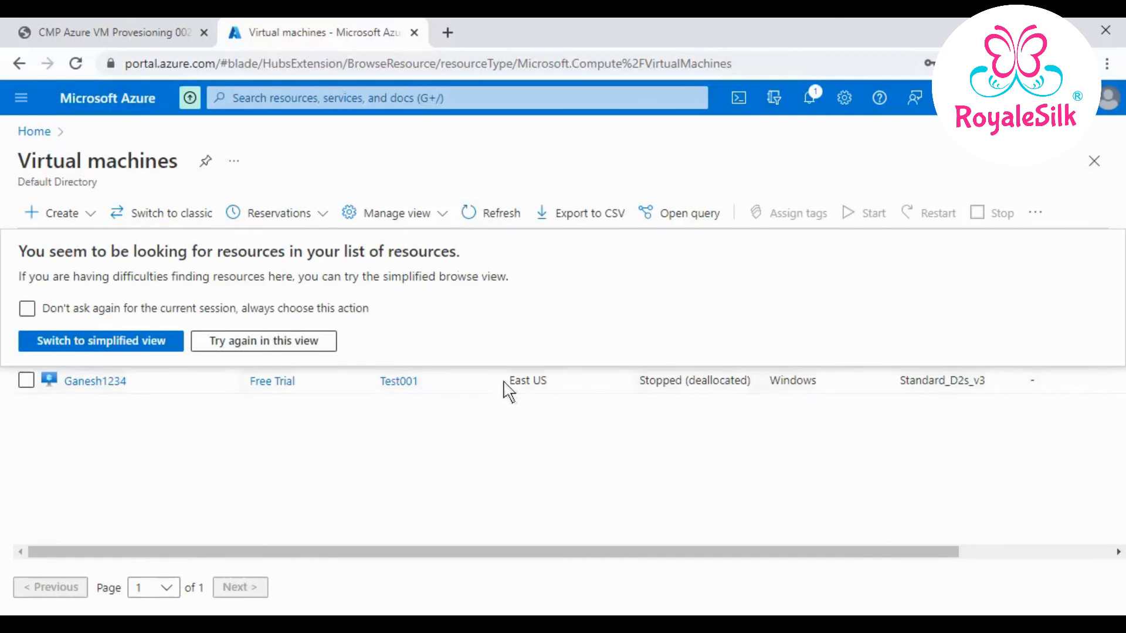
pyautogui.click(469, 219)
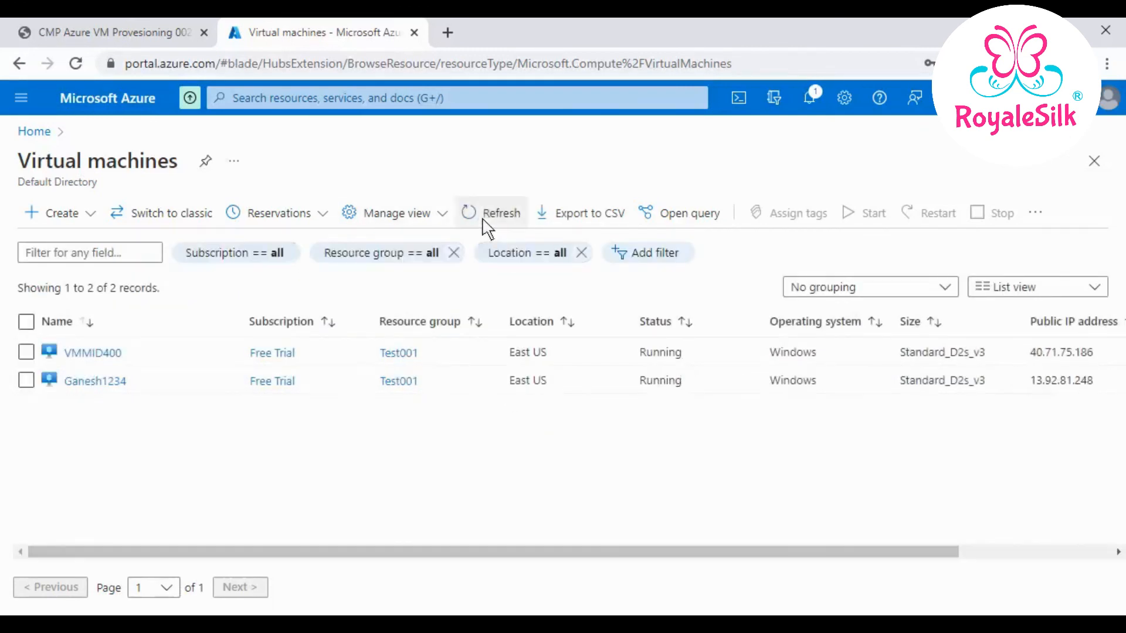
pyautogui.click(26, 381)
pyautogui.moveTo(638, 382); pyautogui.dragTo(696, 389)
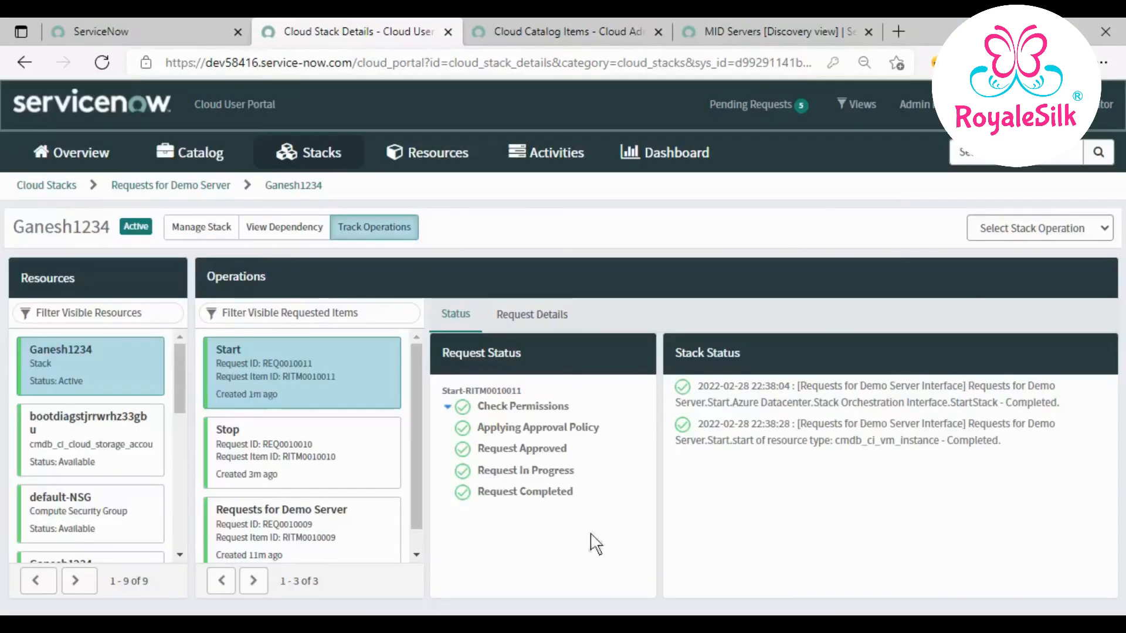
# - Choose Deprovision from the Ganesh1234 stack operations and answer the confirmation prompt
pyautogui.click(1055, 241)
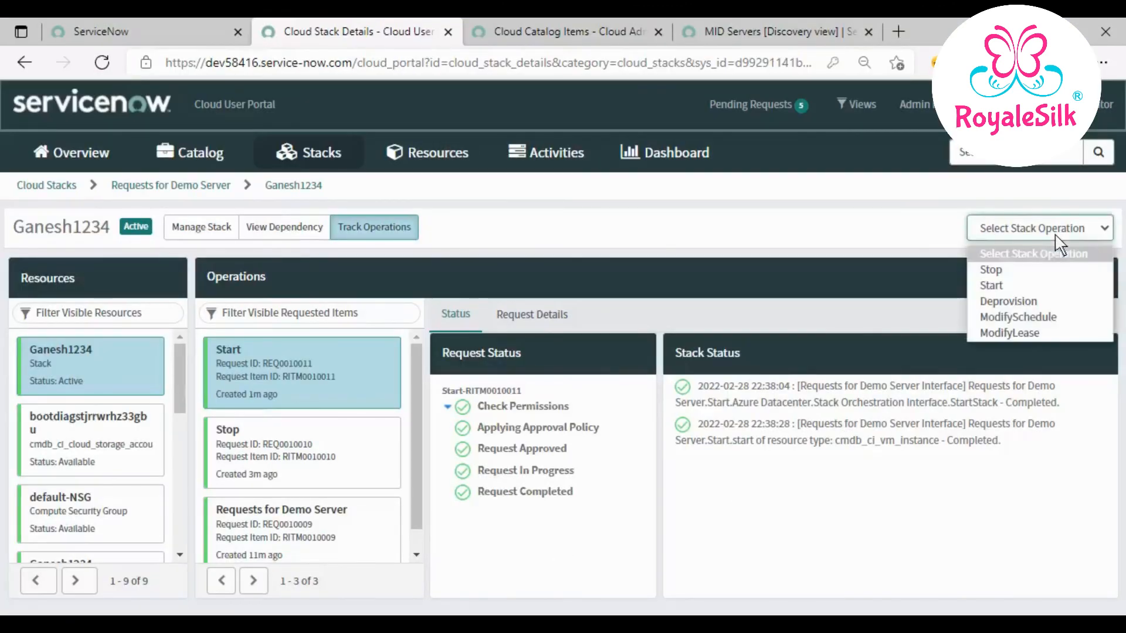
pyautogui.click(1026, 299)
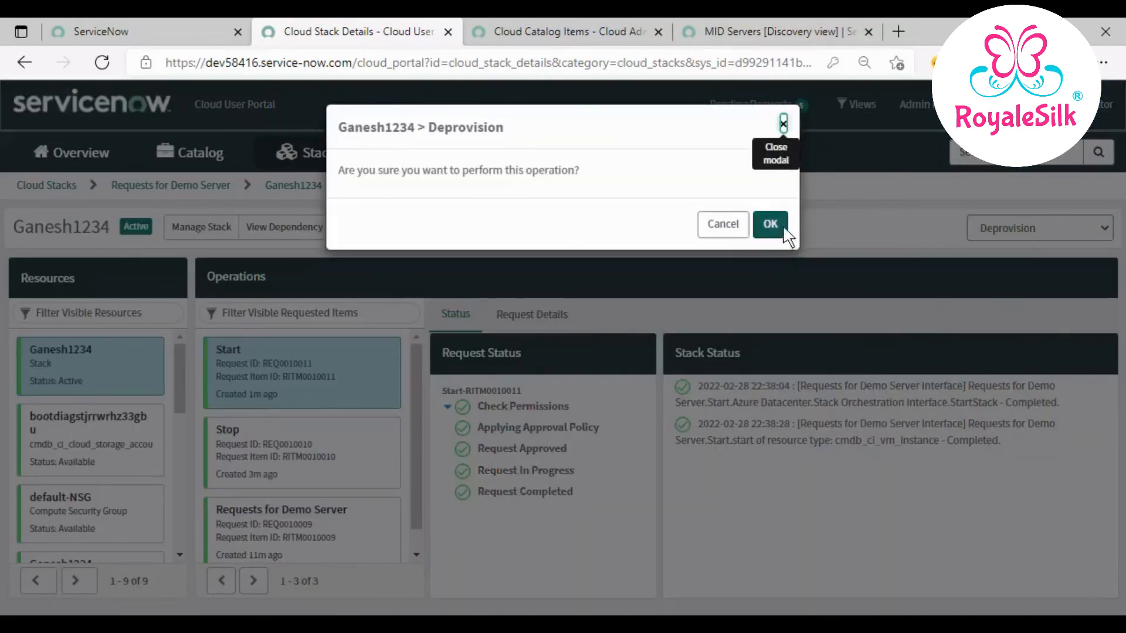
pyautogui.click(730, 232)
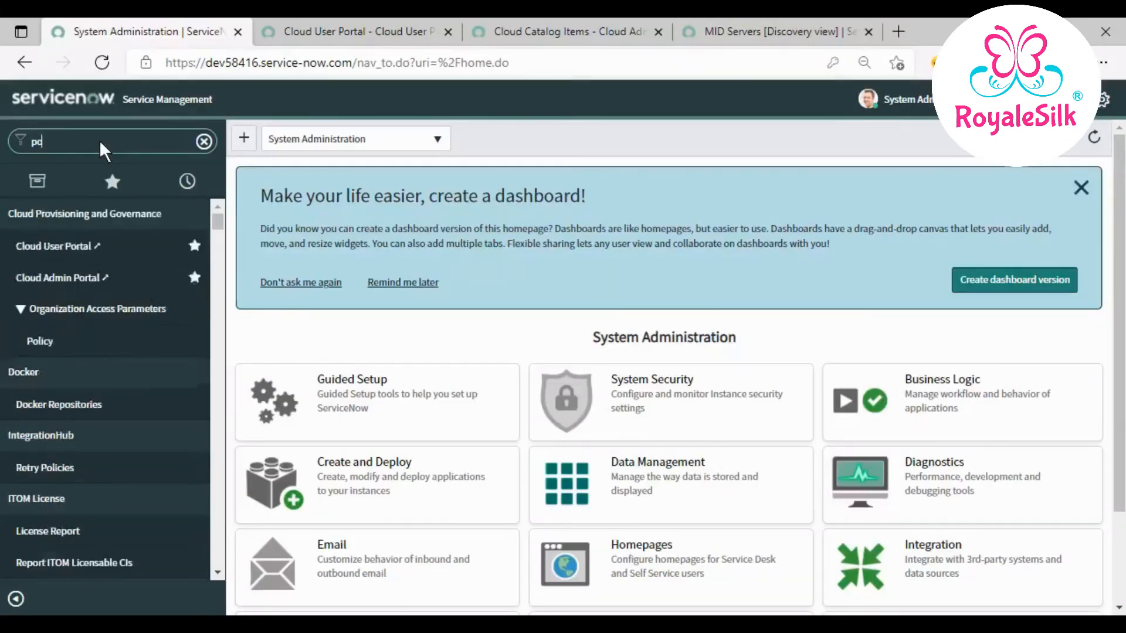
# - Open Service Portal Home via the 'portal' filter and select the catalog item name Requests for Demo Server
pyautogui.write('rtal')
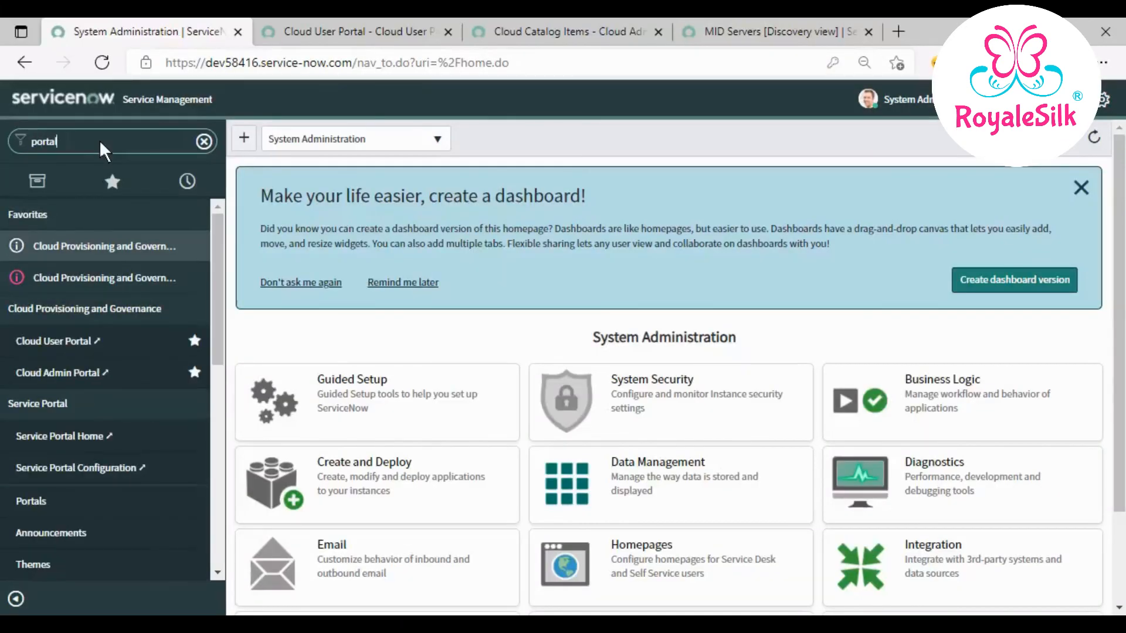
pyautogui.click(82, 438)
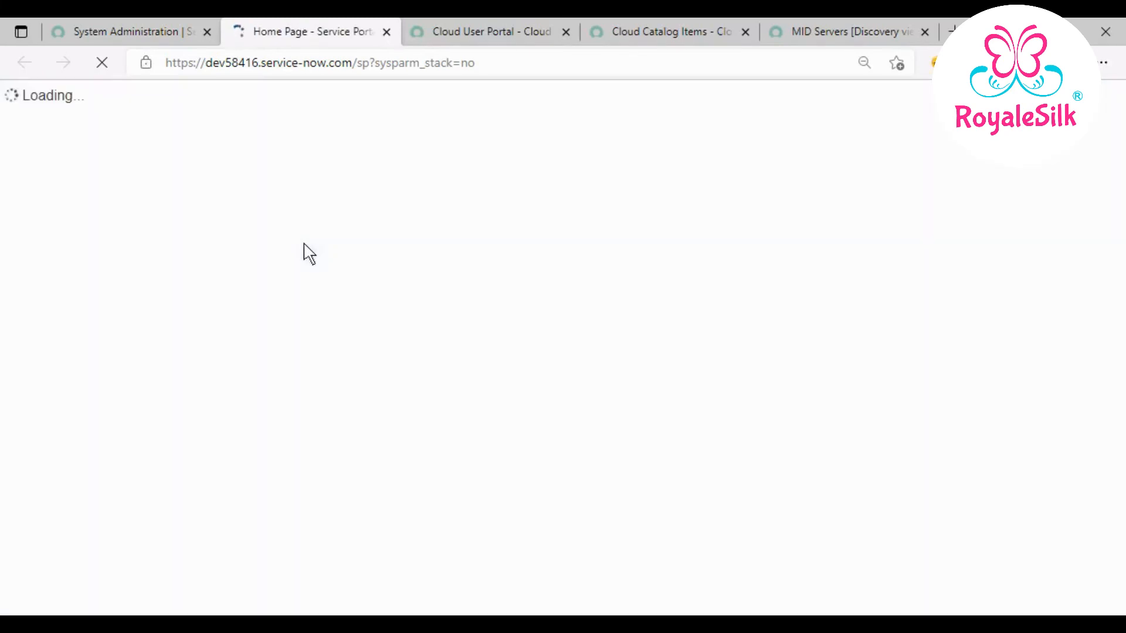
pyautogui.click(448, 36)
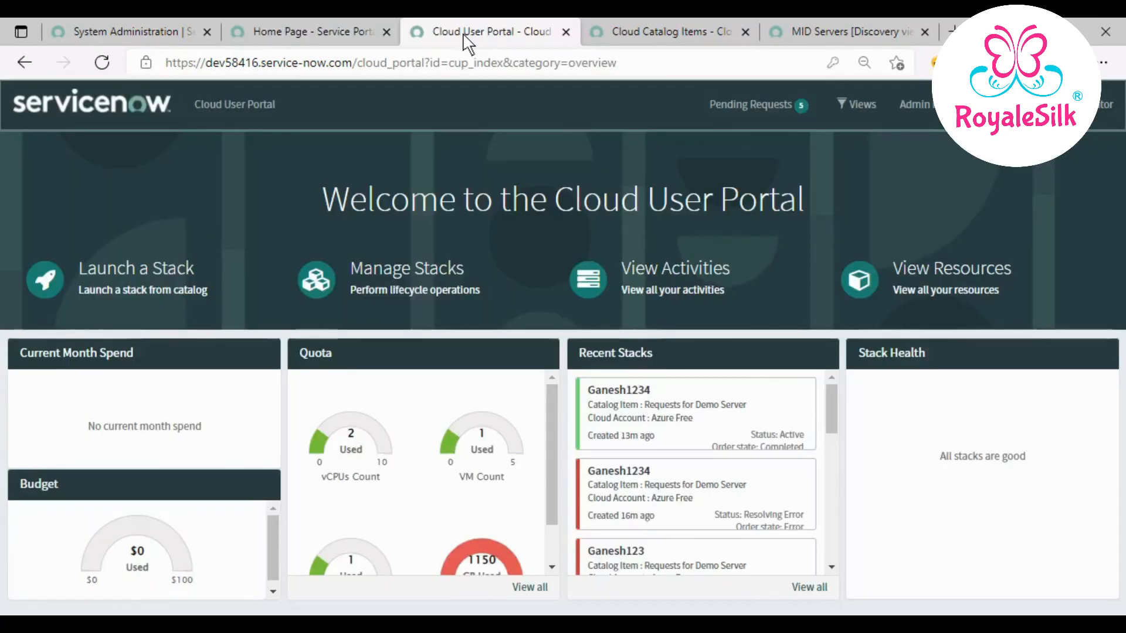
pyautogui.click(606, 36)
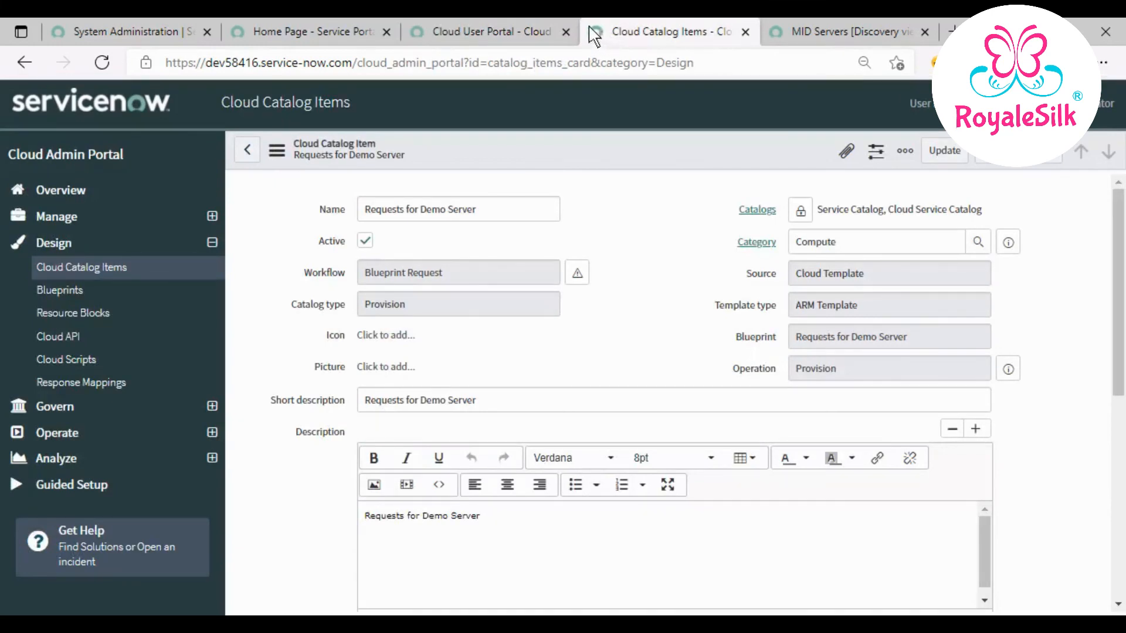
pyautogui.tripleClick(422, 209)
pyautogui.hotkey('ctrl', 'c')
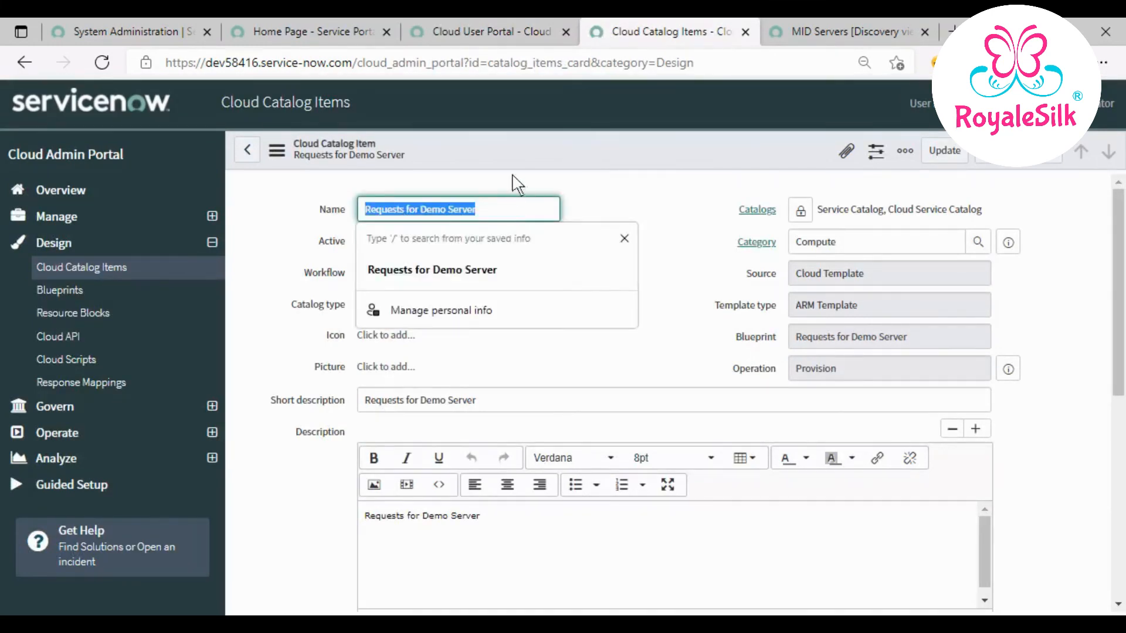
# - Search the Service Portal for 'Requests for Demo Server' and open that catalog item
pyautogui.click(277, 36)
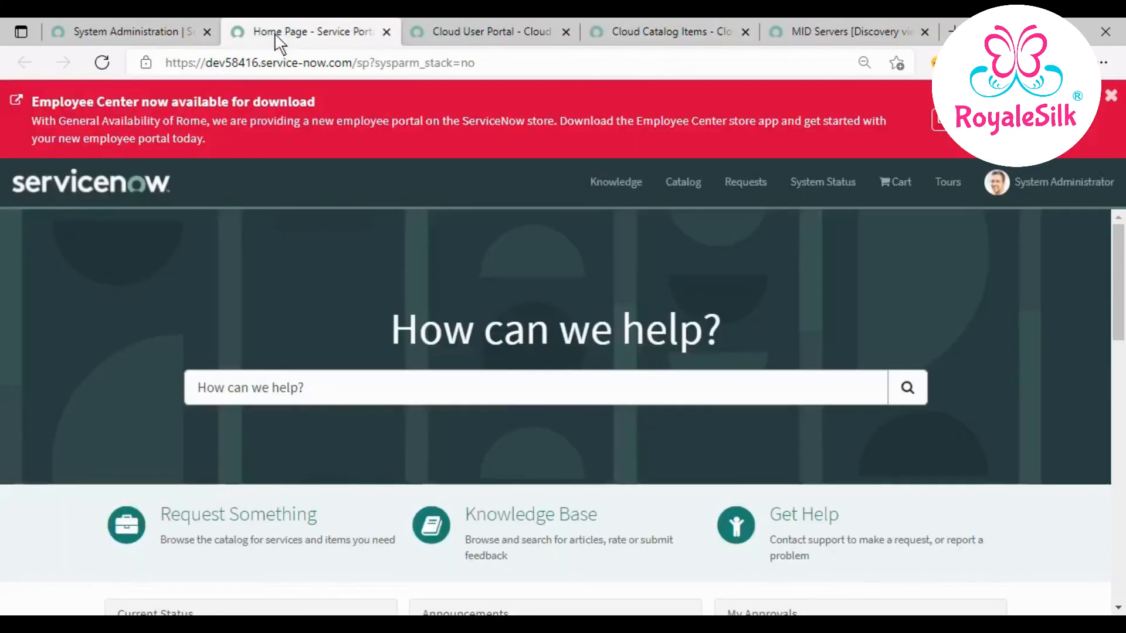
pyautogui.click(426, 395)
pyautogui.hotkey('ctrl', 'v')
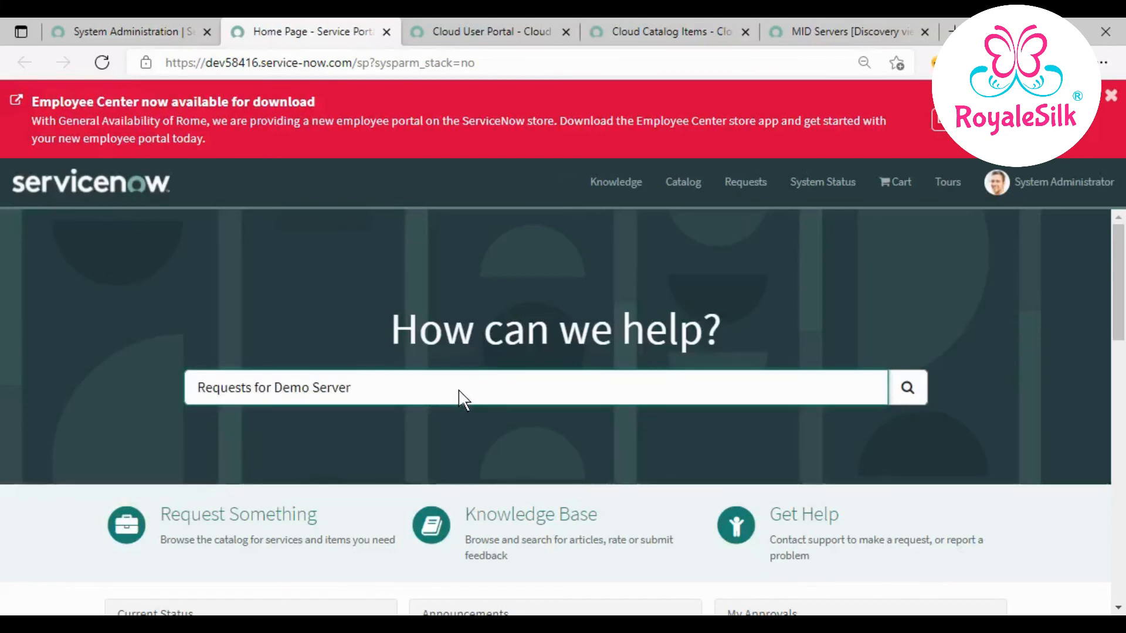
pyautogui.click(910, 389)
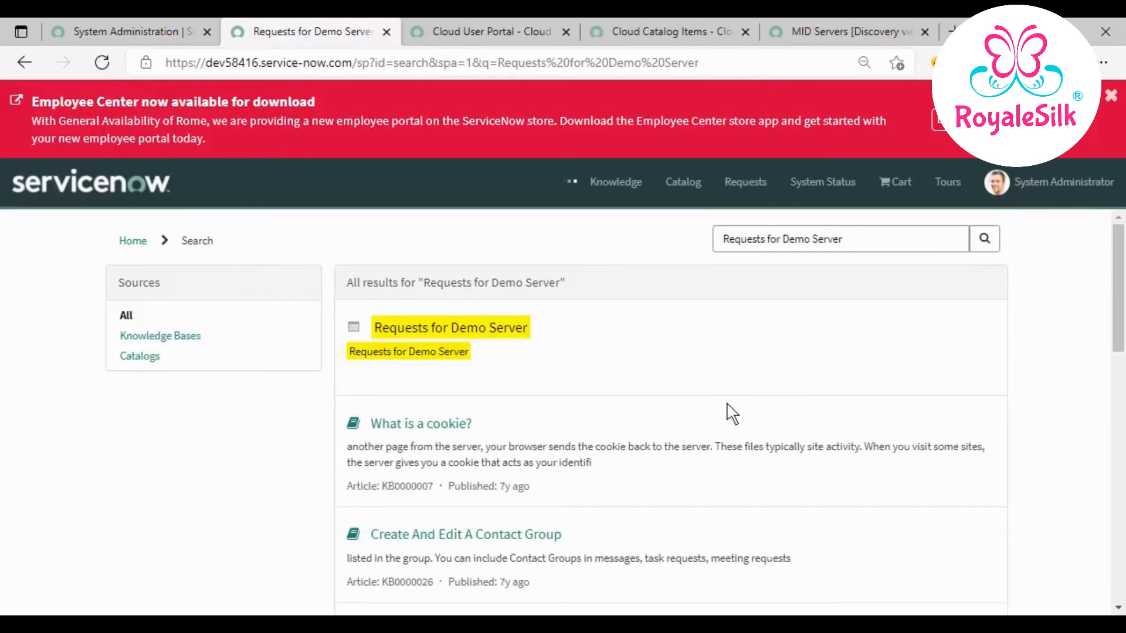
pyautogui.click(482, 332)
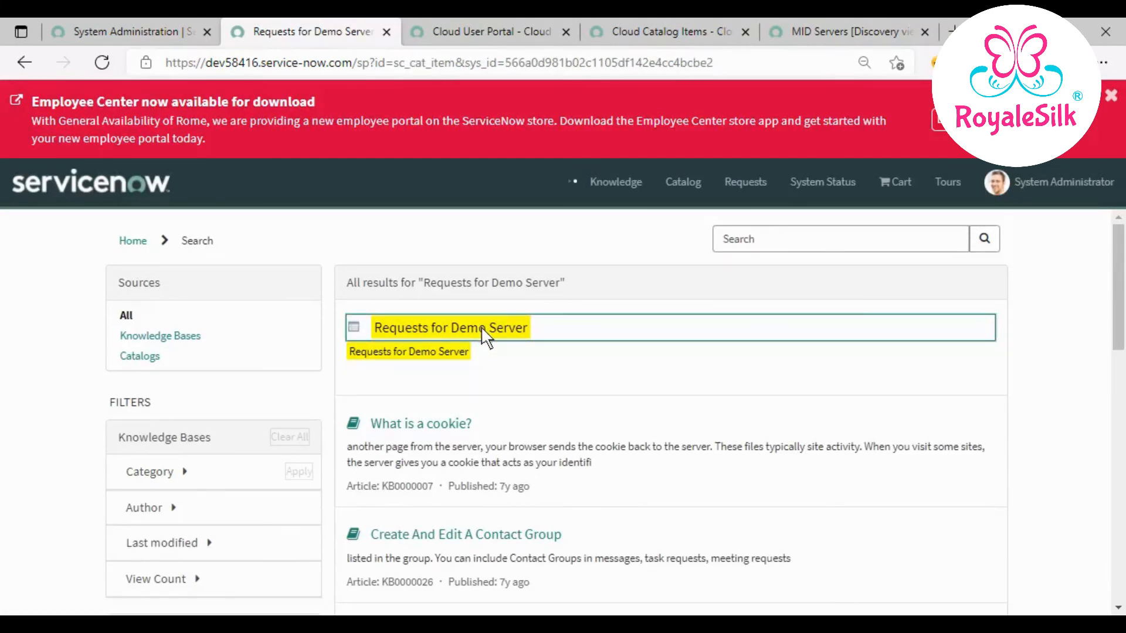
# - Dismiss the Employee Center banner and review the Requests for Demo Server form, defaulting to Azure Free and australiaeast
pyautogui.click(1111, 96)
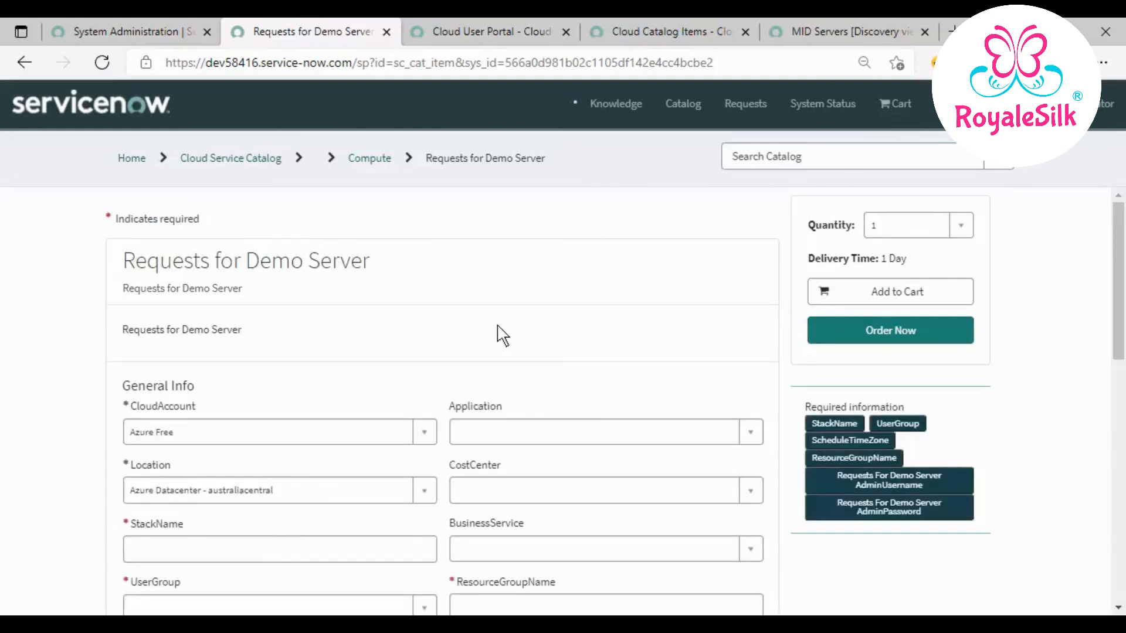
pyautogui.scroll(-4, 502, 336)
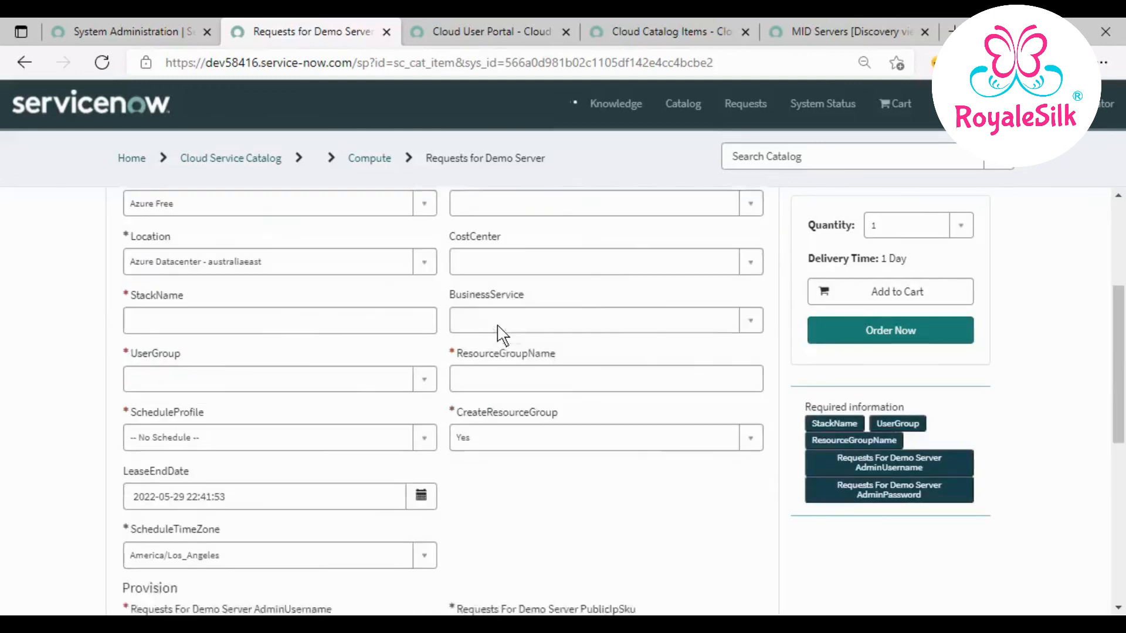
pyautogui.scroll(4, 281, 334)
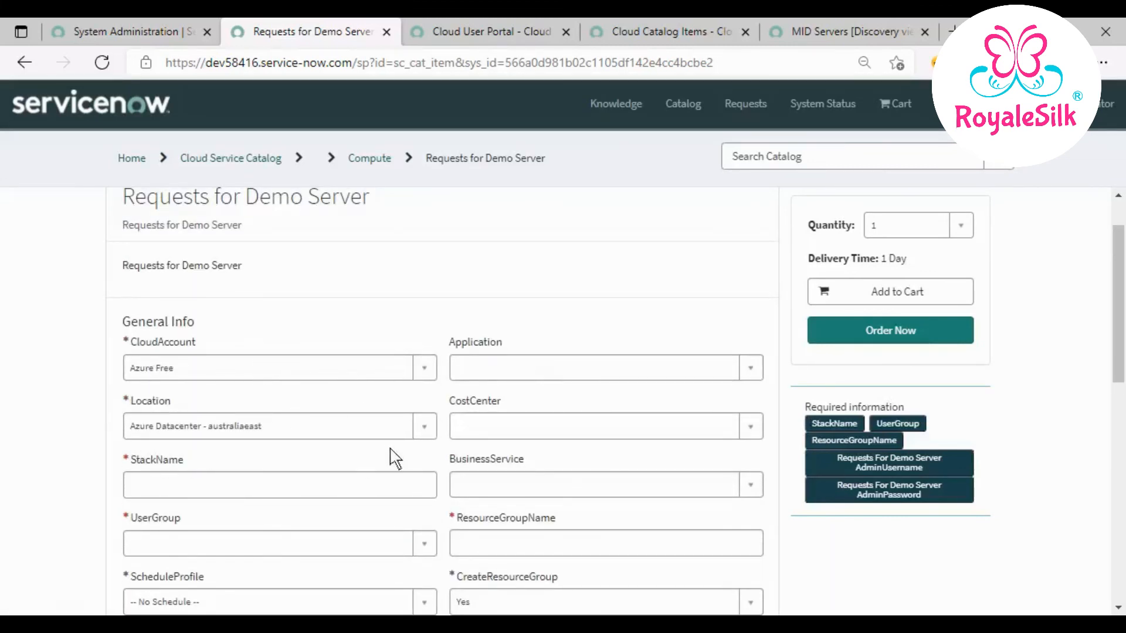
pyautogui.scroll(-7, 393, 457)
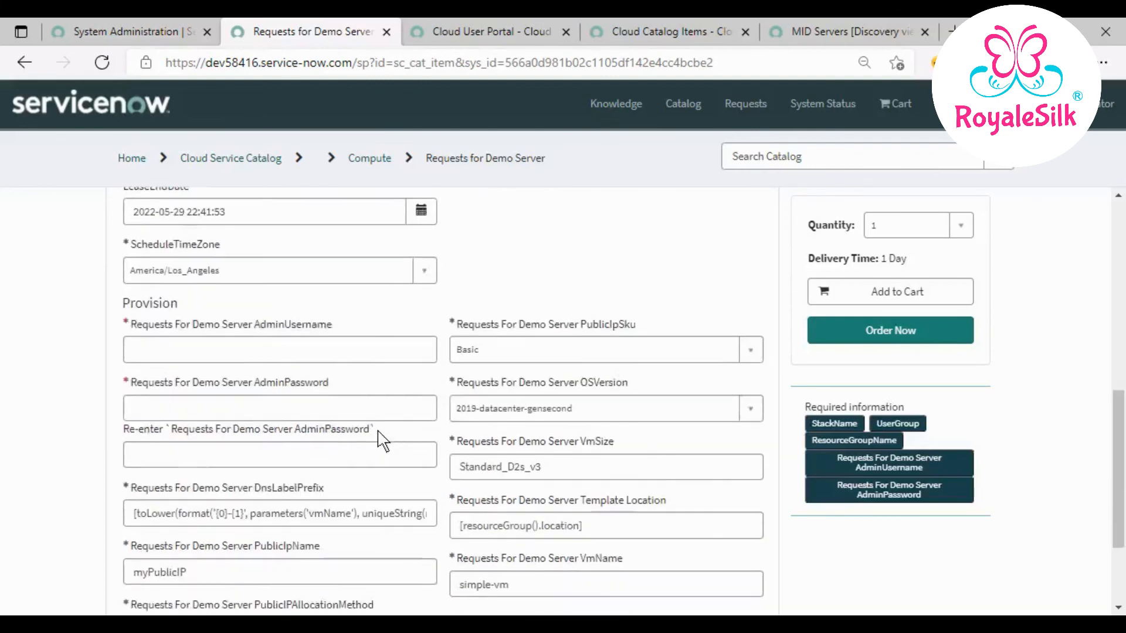
pyautogui.scroll(-2, 380, 441)
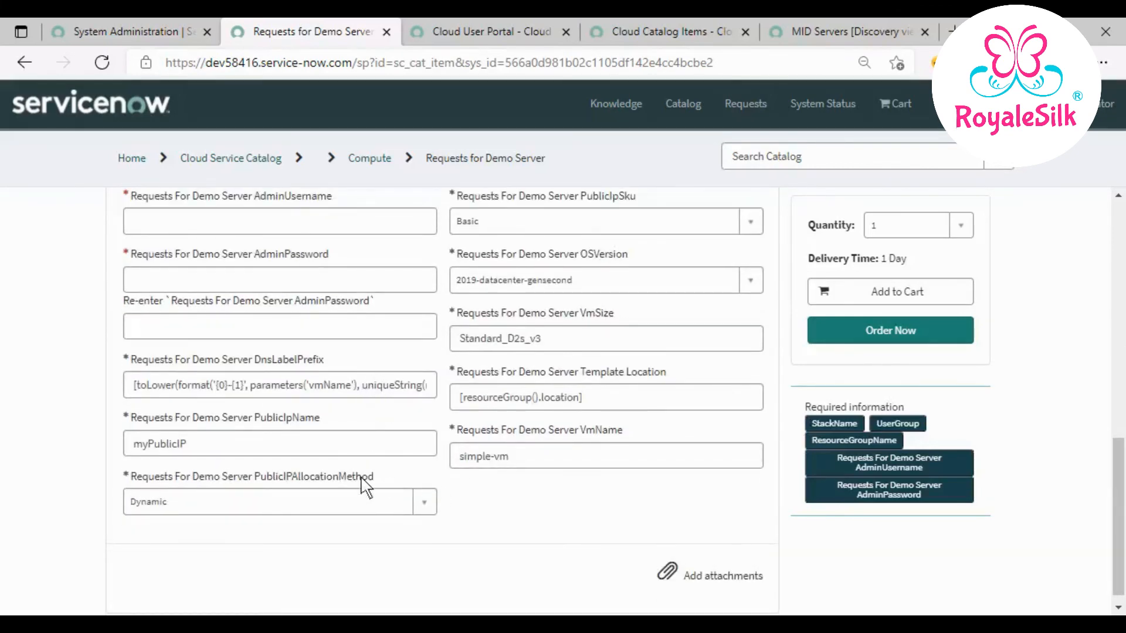
pyautogui.scroll(4, 445, 478)
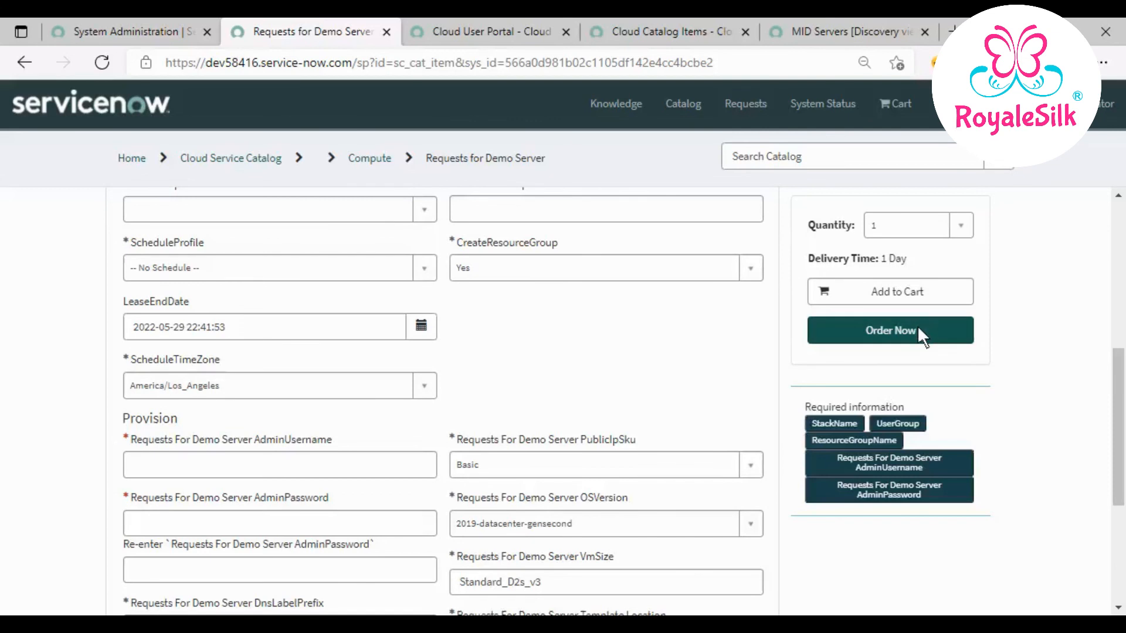
pyautogui.scroll(8, 774, 387)
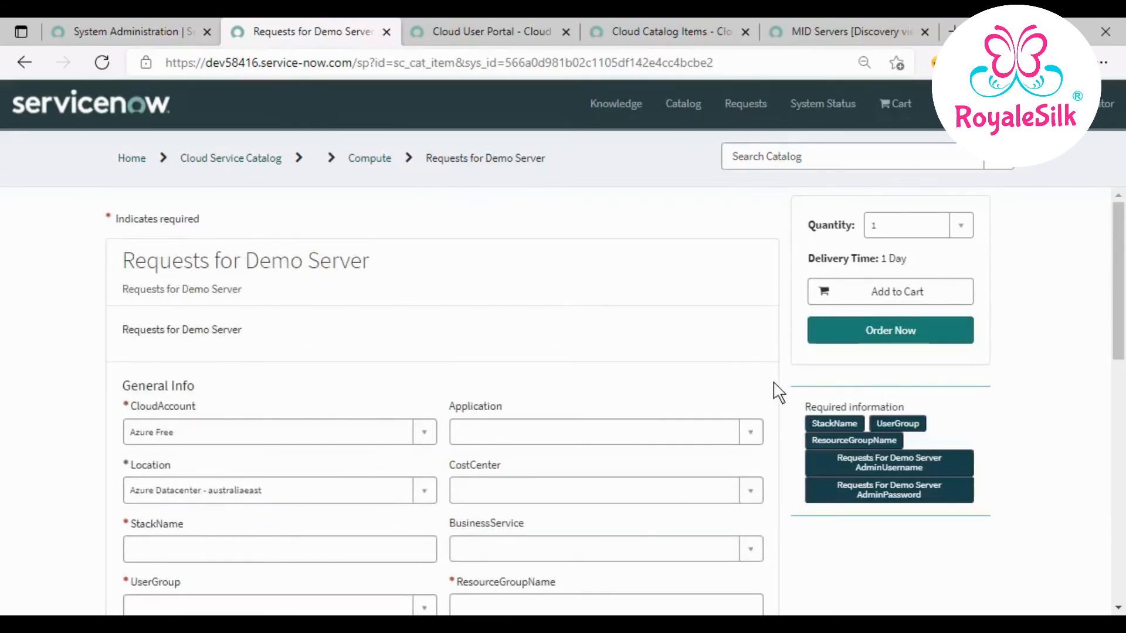